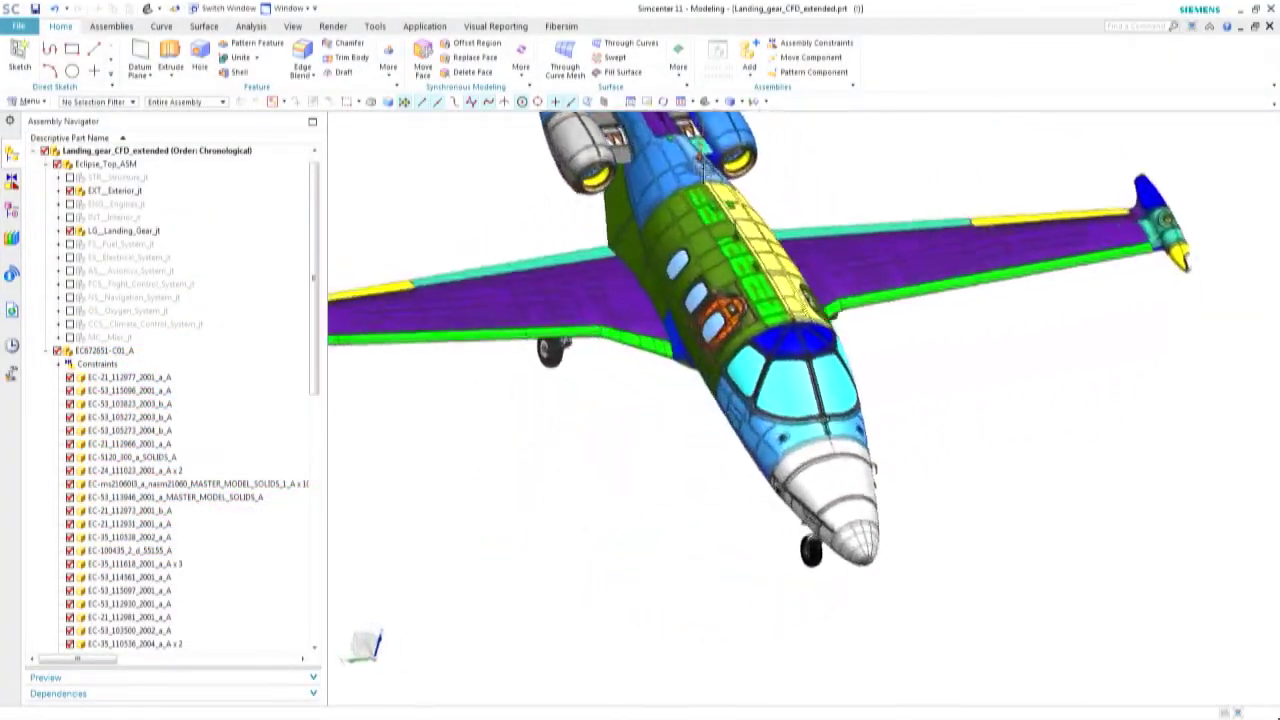
Open the EC672651-C01_A assembly in its own window and make the MotionModelParts component the work part
right_click(91, 352)
click(150, 400)
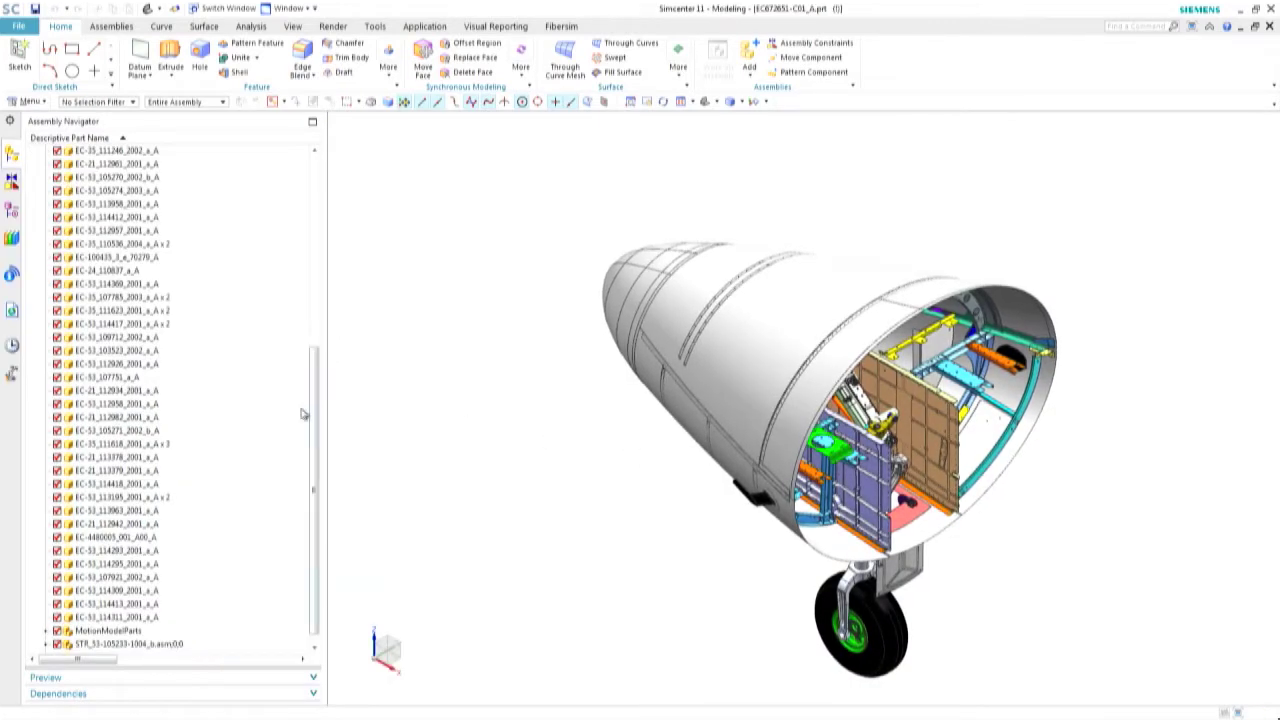
double_click(138, 631)
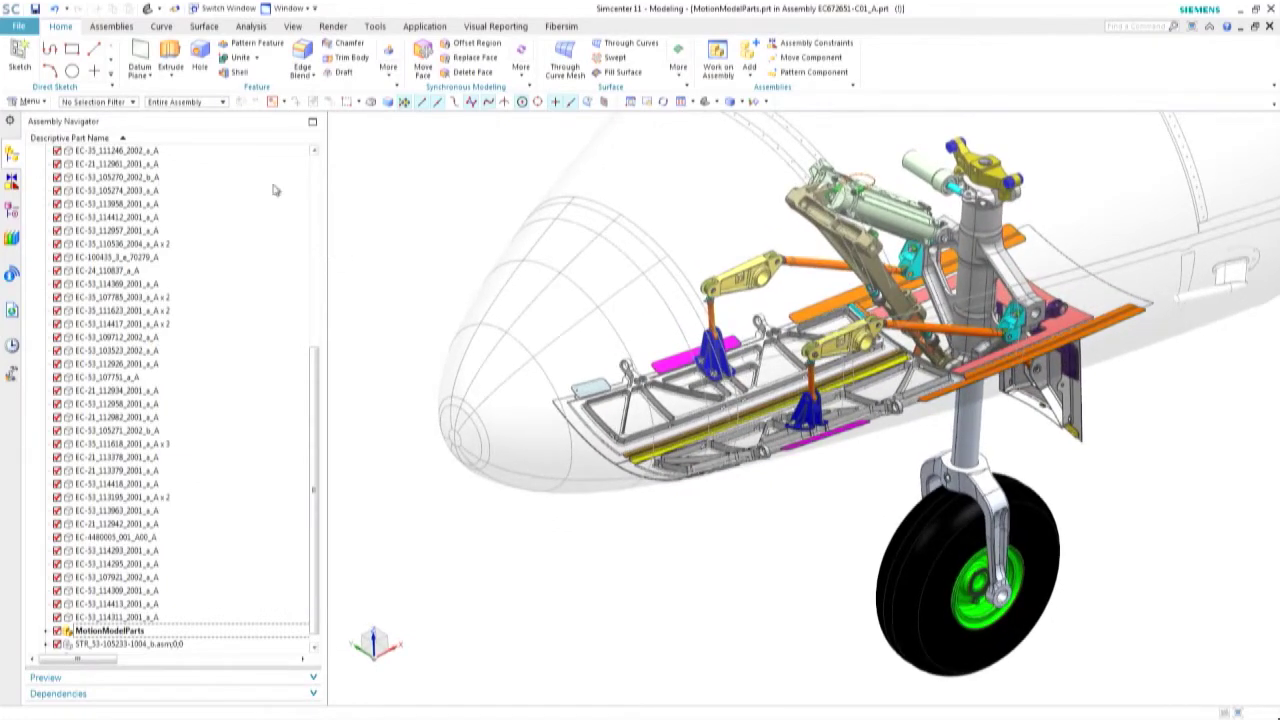
Switch to the motion_1.sim window and arrange its results display as a three-viewport layout
click(222, 8)
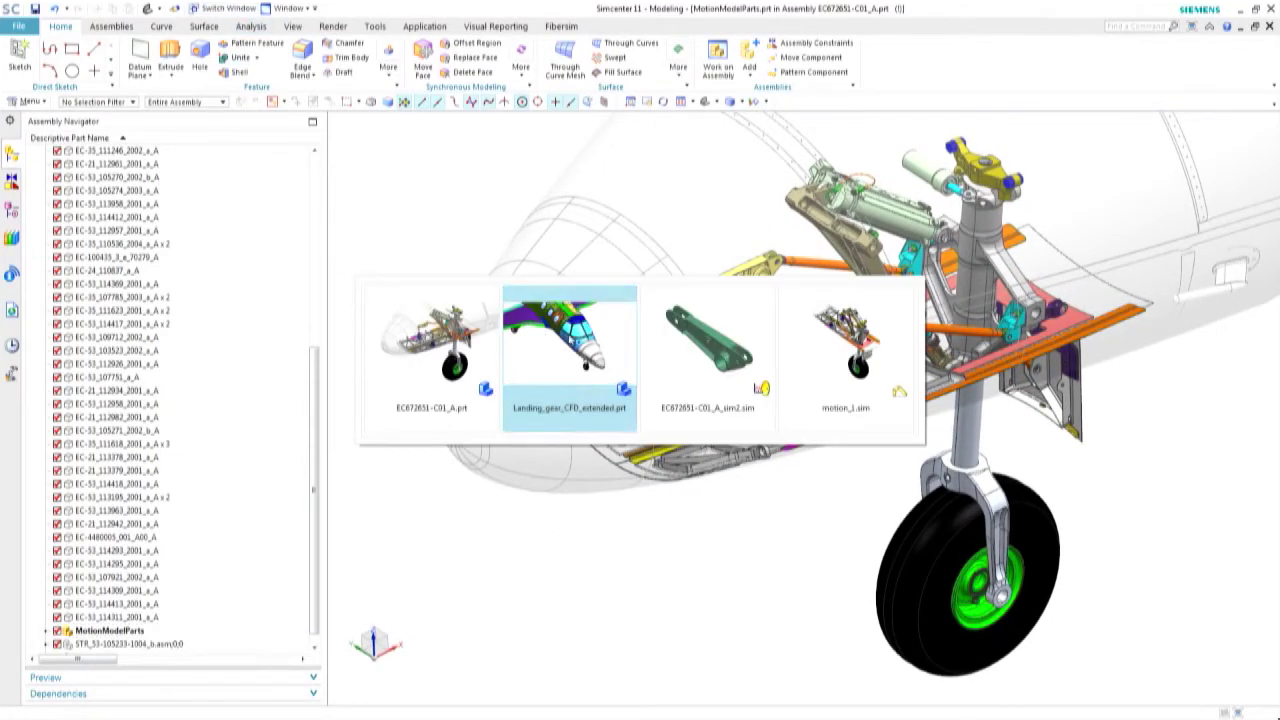
click(845, 345)
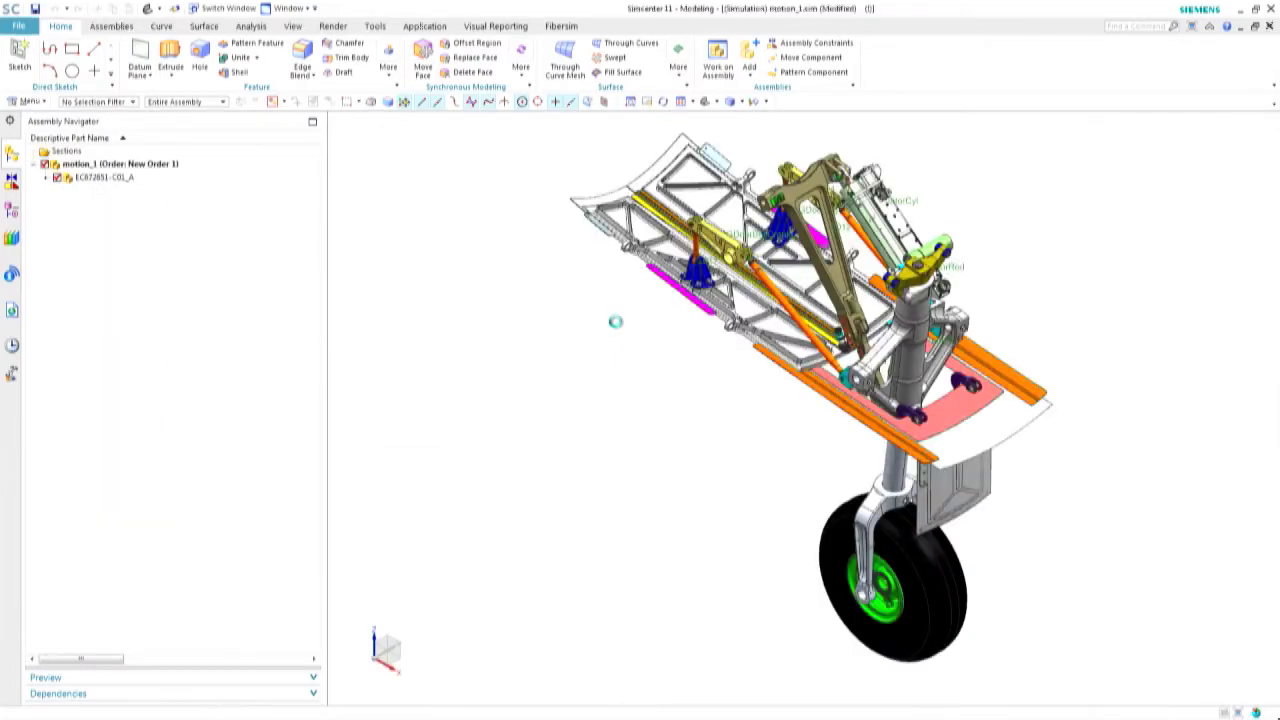
middle_drag(594, 318, 470, 318)
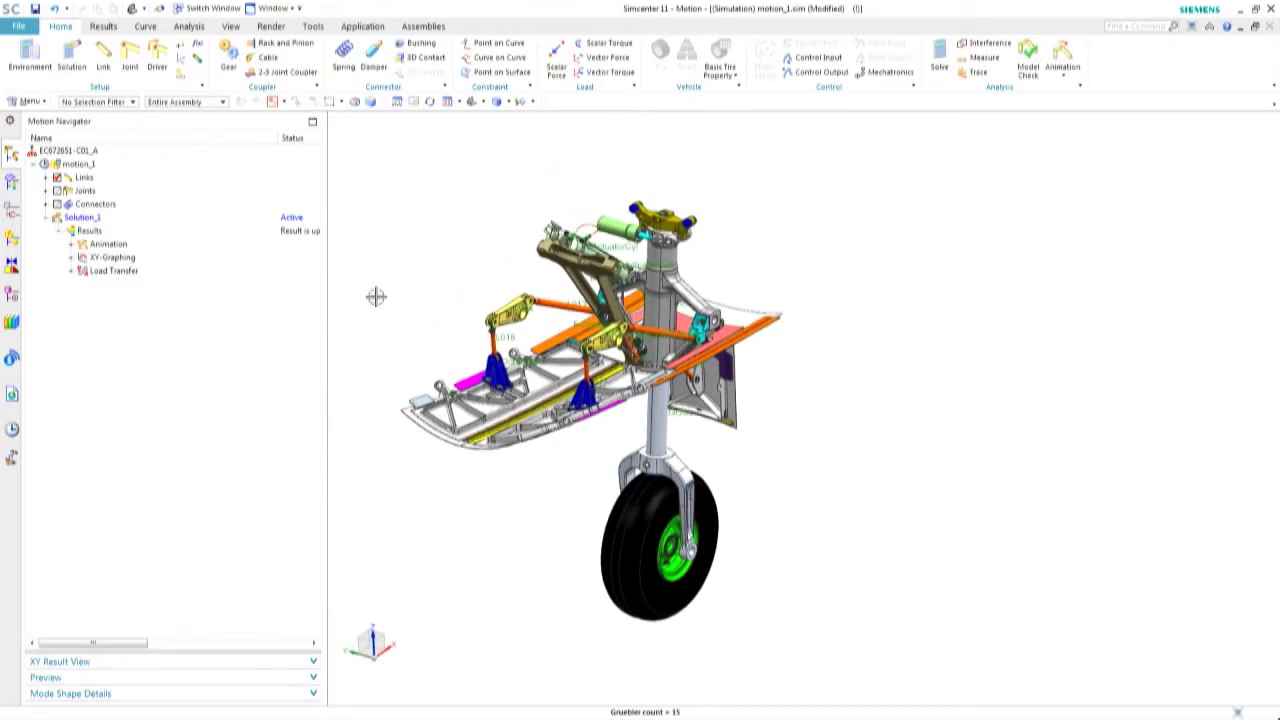
click(104, 28)
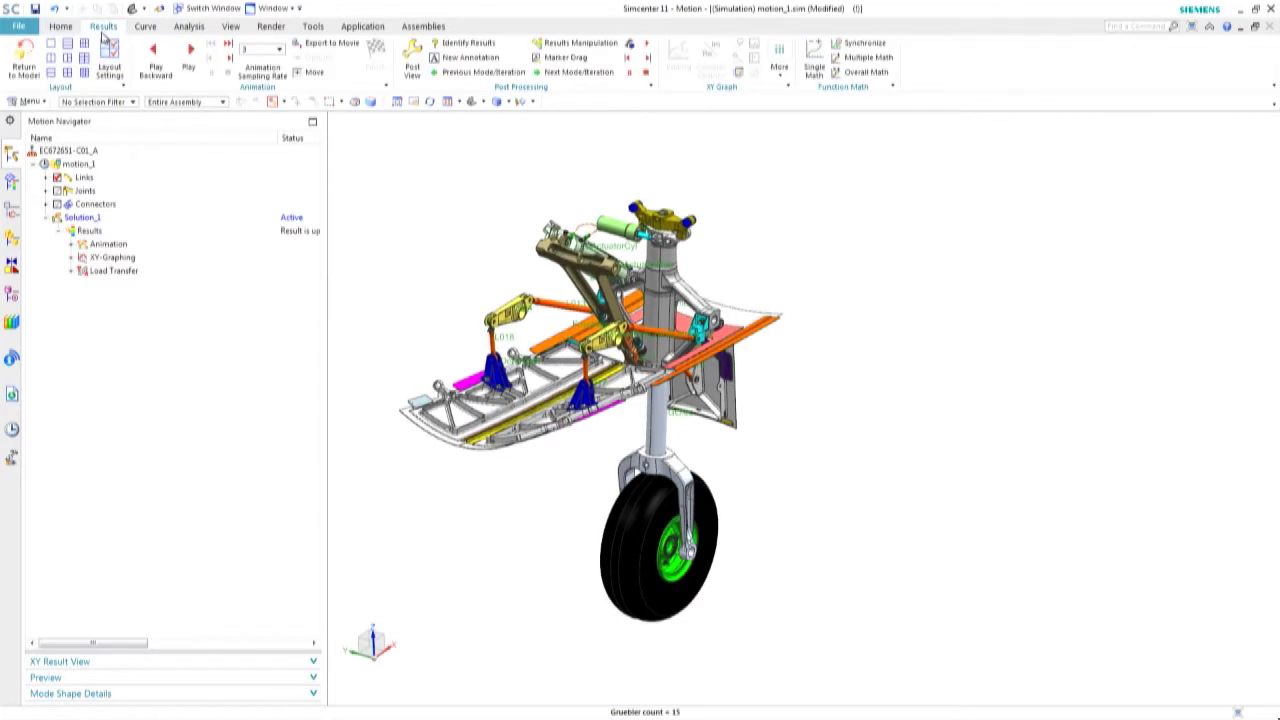
click(69, 58)
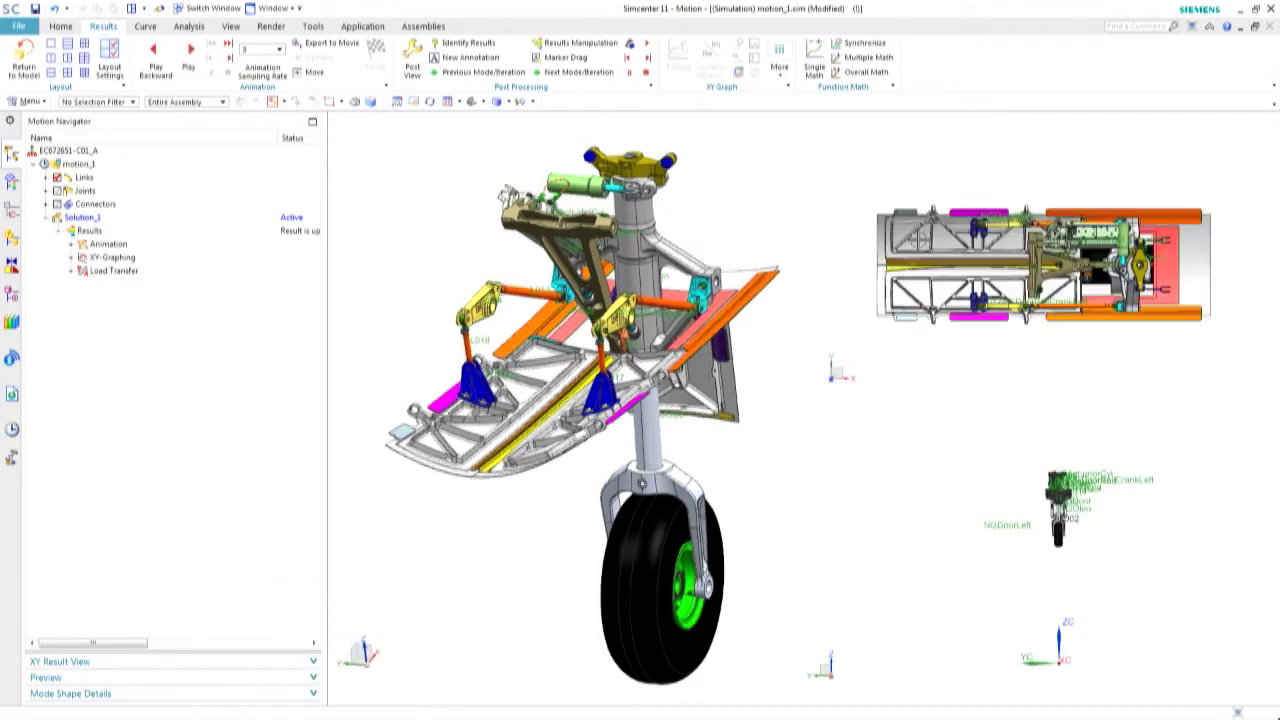
Plot the left and right bell crank front bushing MAG displacement curves together in the upper small viewport and fit the graph
click(71, 258)
click(150, 284)
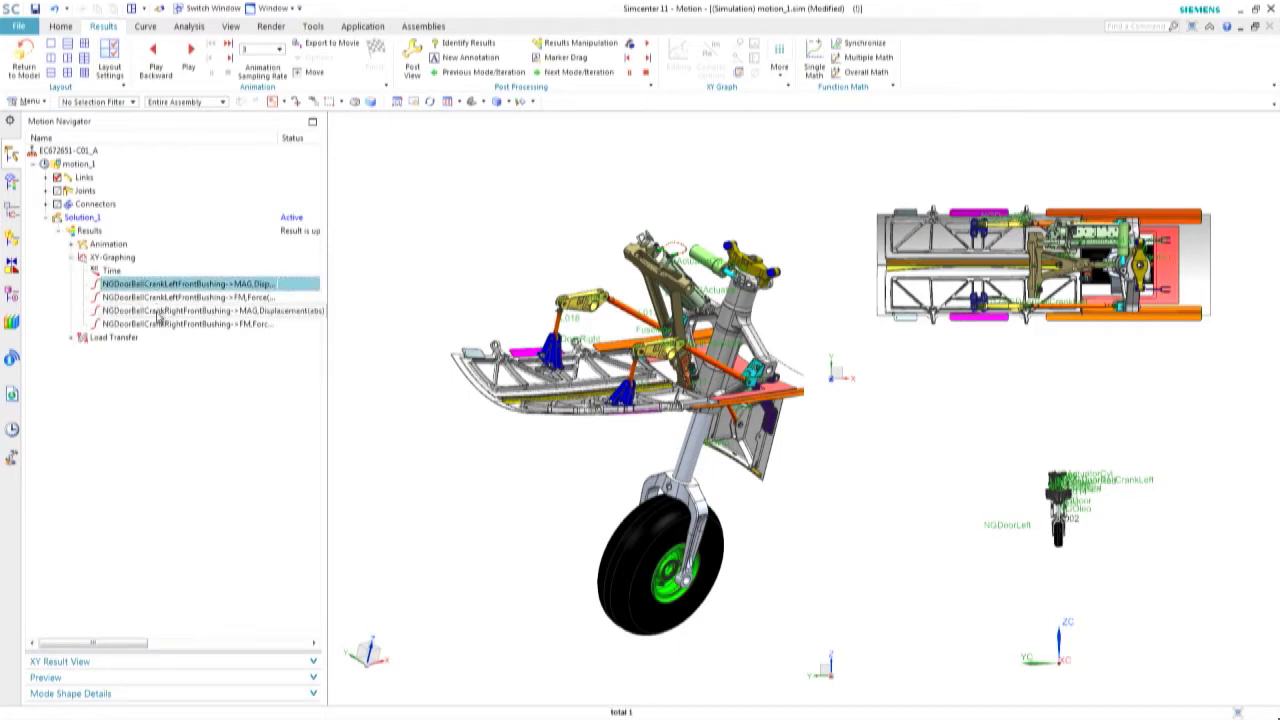
ctrl+click(158, 299)
right_click(158, 300)
key(Escape)
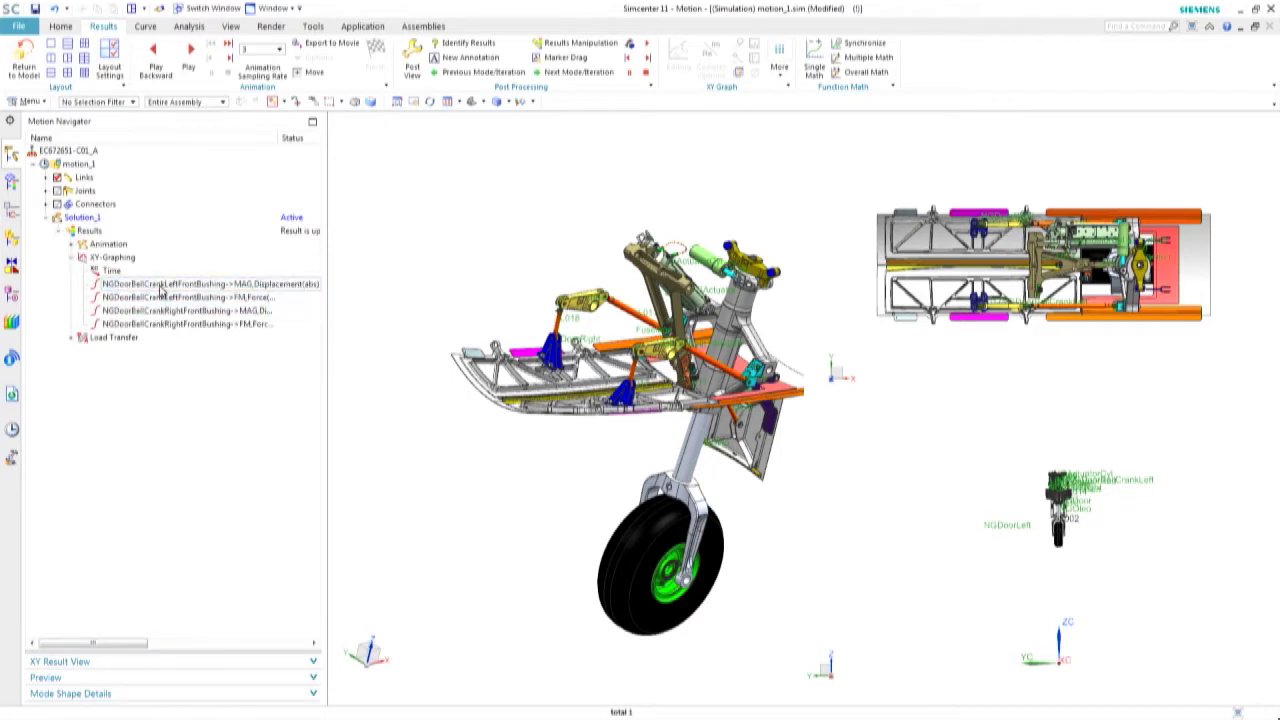
click(138, 286)
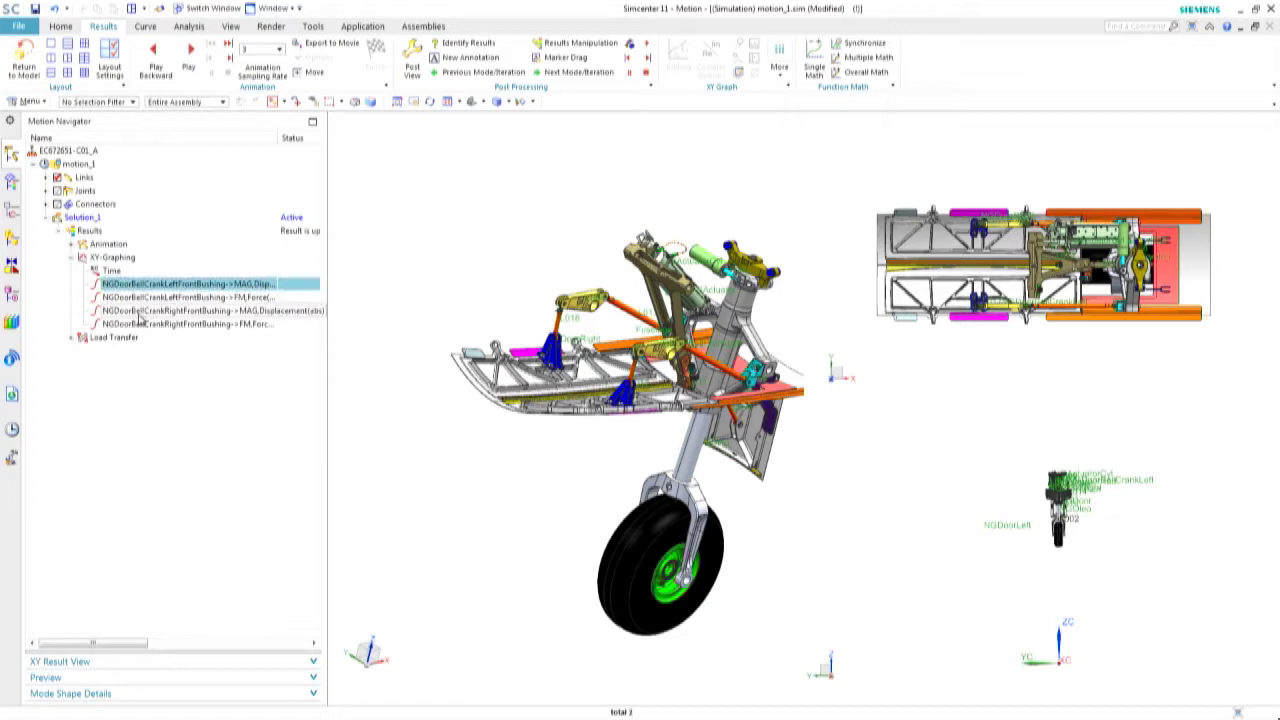
right_click(140, 317)
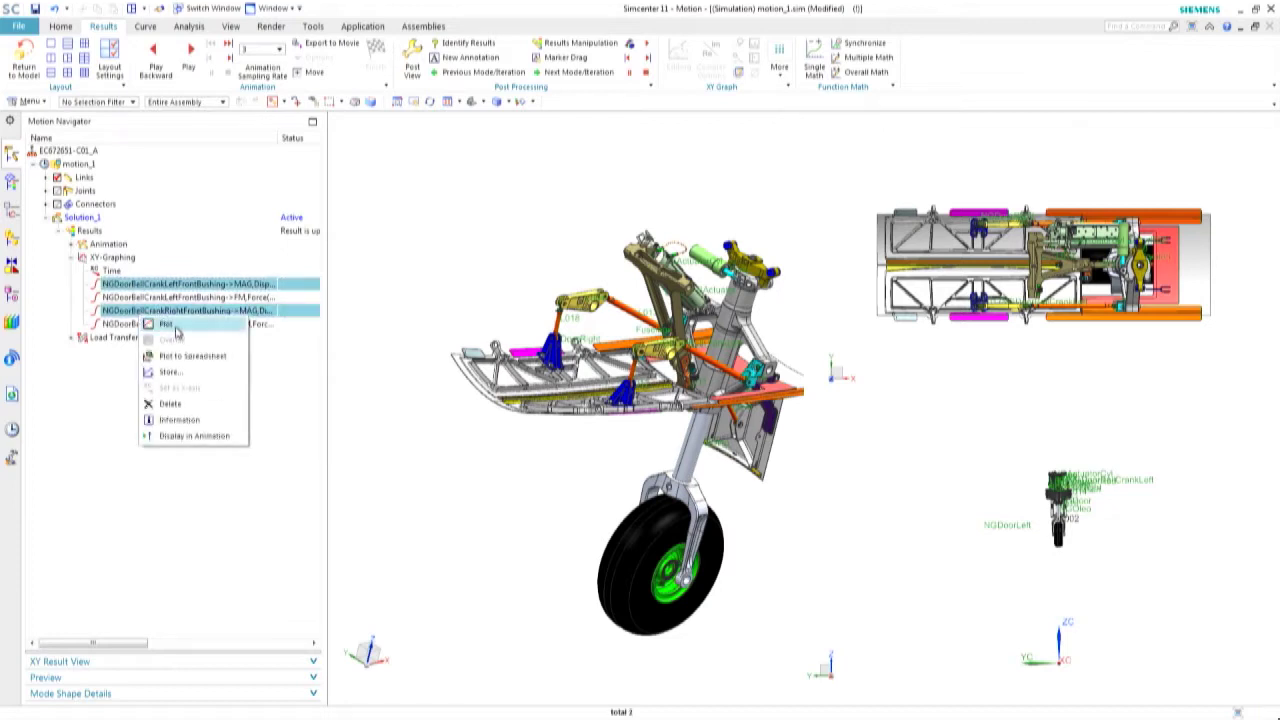
click(152, 326)
click(1097, 193)
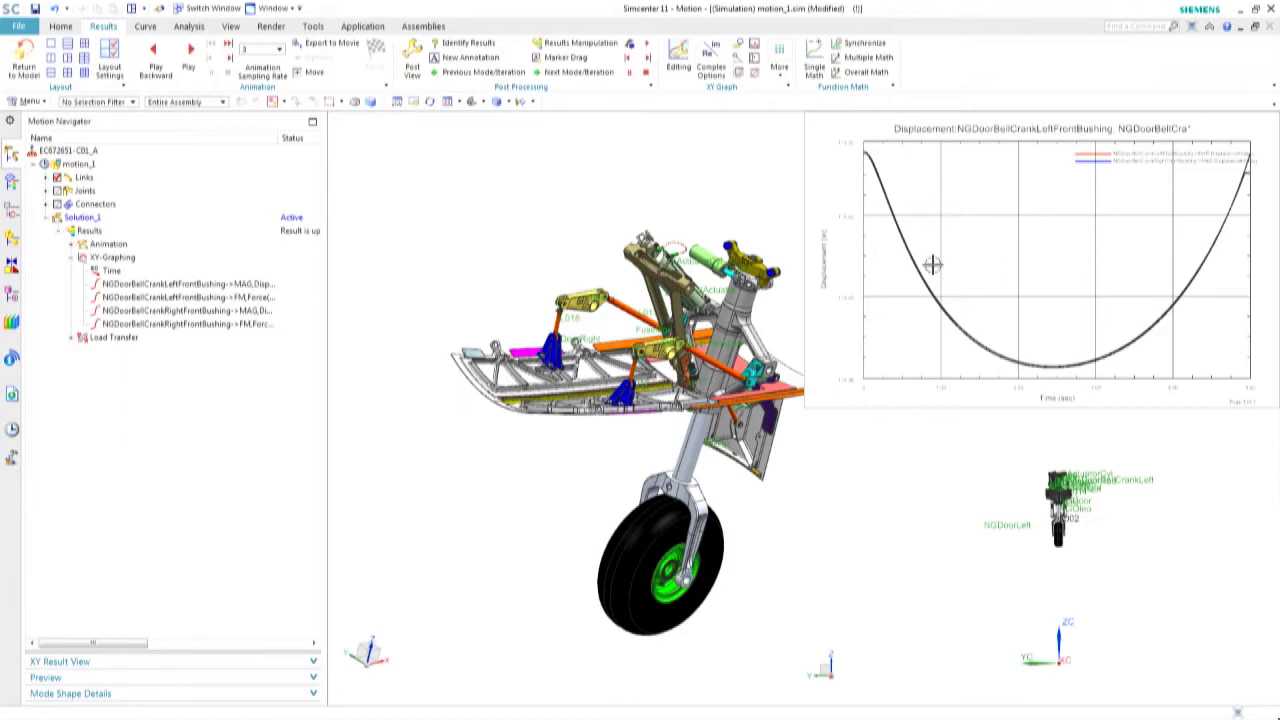
right_click(983, 250)
click(1026, 277)
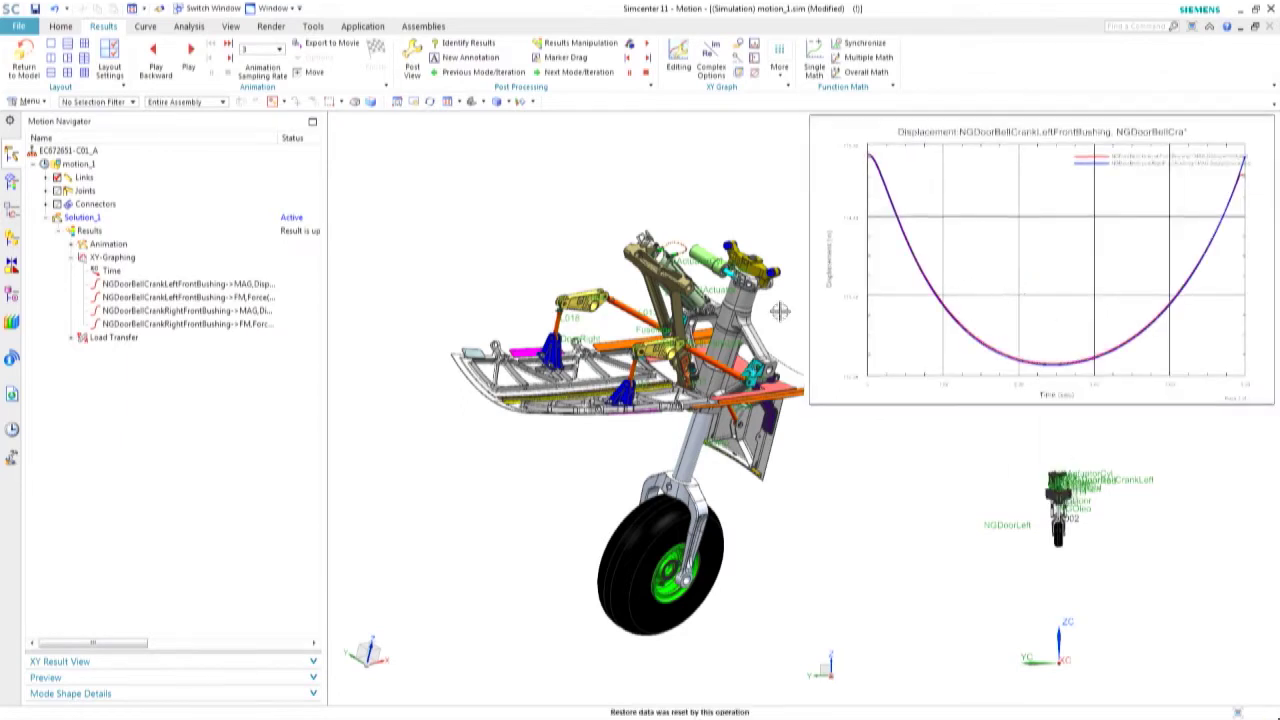
Plot the left and right bell crank front bushing FM force curves together in the lower small viewport and fit the graph
click(160, 298)
click(157, 325)
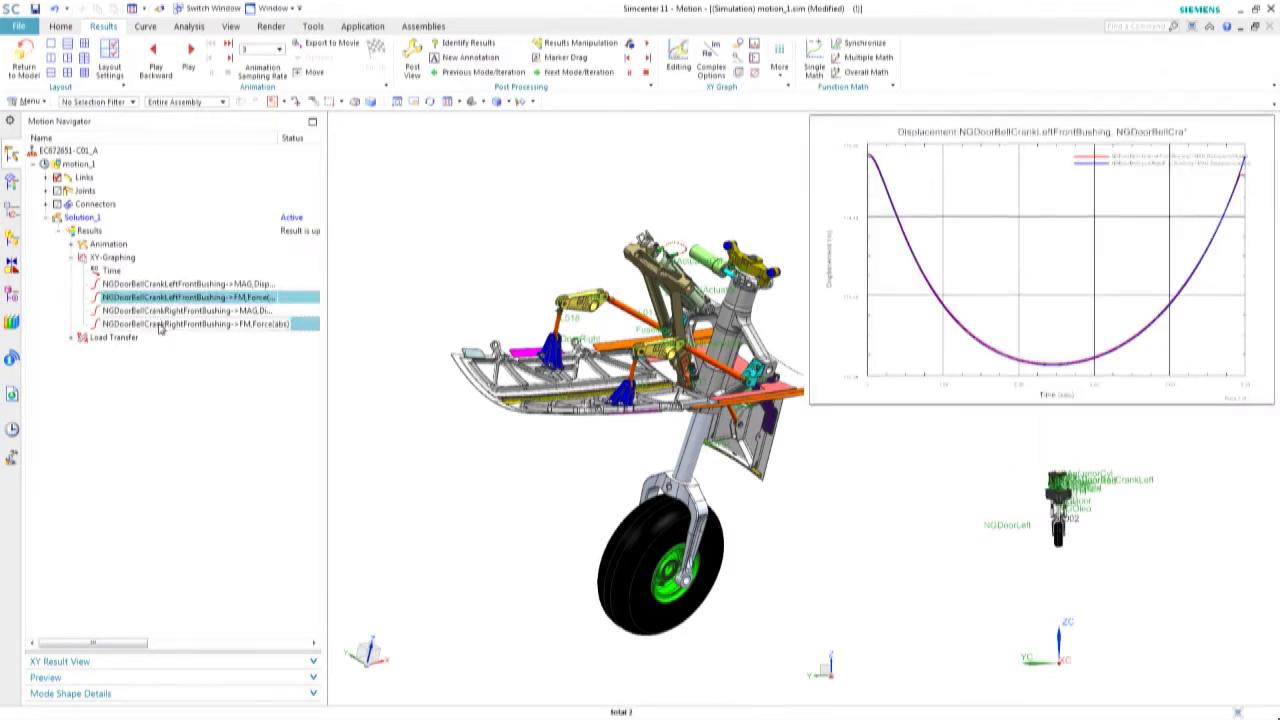
right_click(158, 326)
click(185, 333)
click(1017, 512)
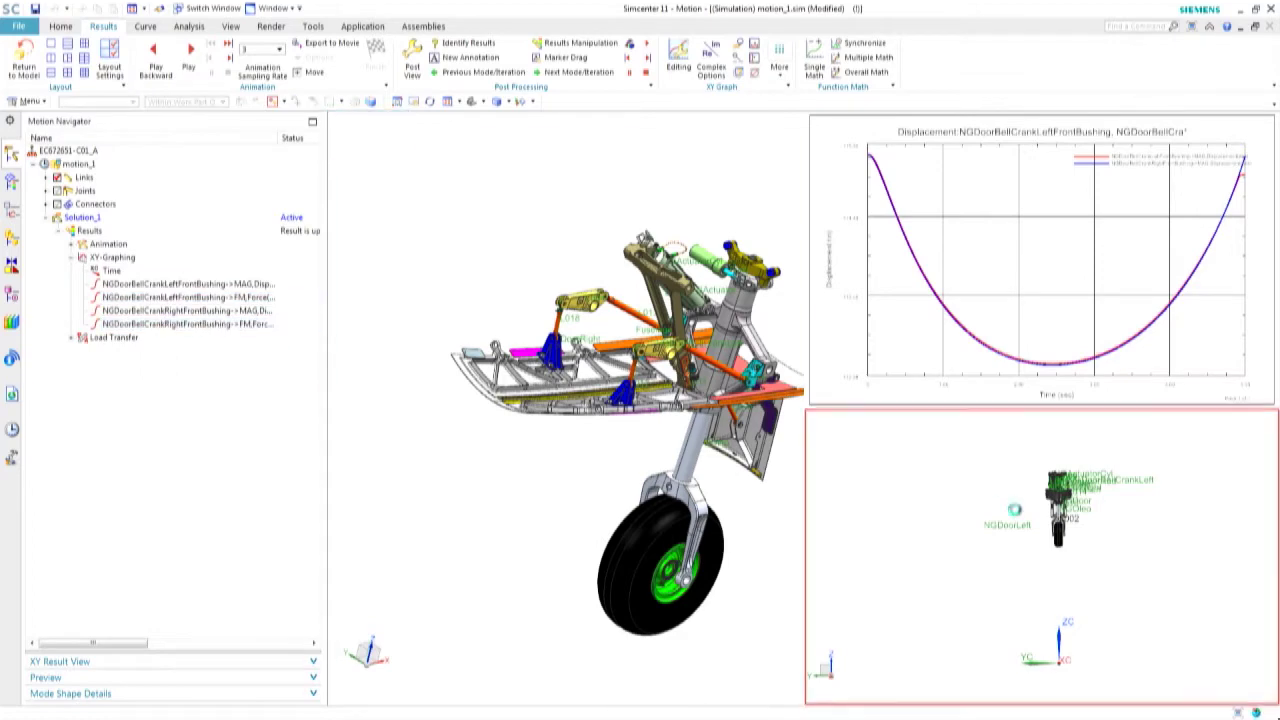
right_click(966, 490)
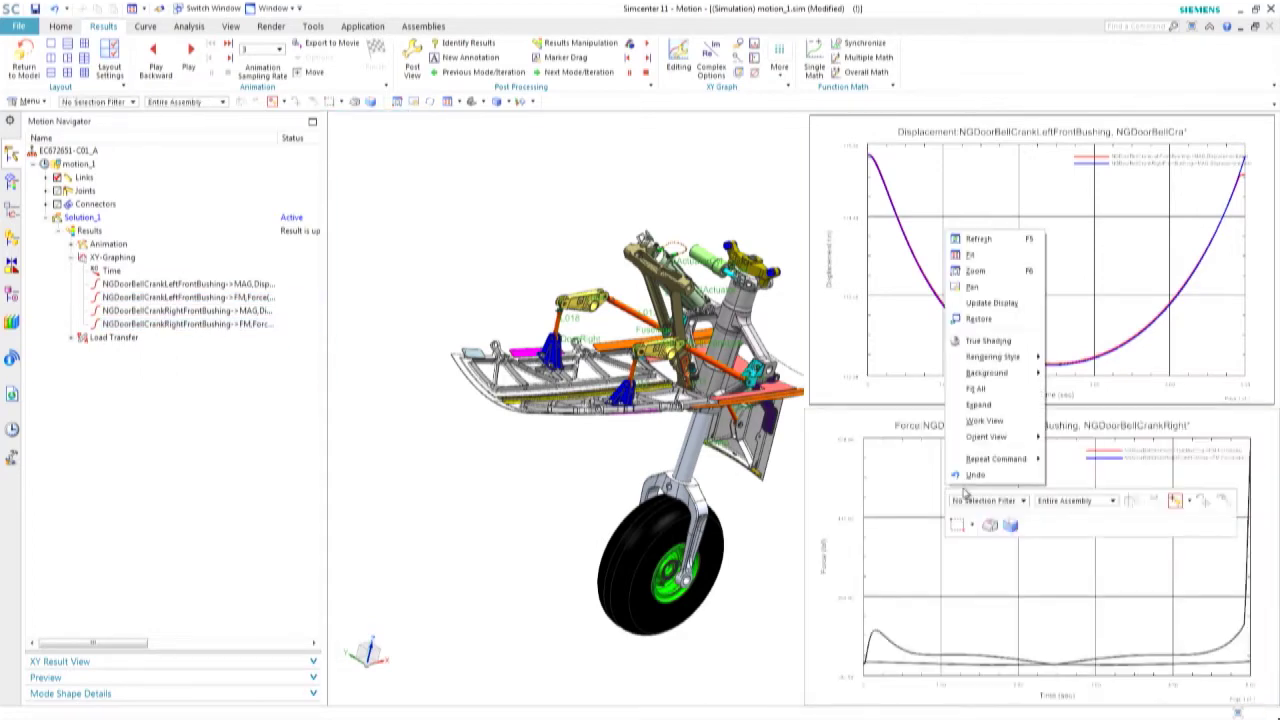
click(965, 254)
Play the landing gear retraction animation alongside the displacement and force graphs, examine the mechanism, and finish the animation
middle_drag(774, 340, 737, 334)
scroll(737, 334, up, 3)
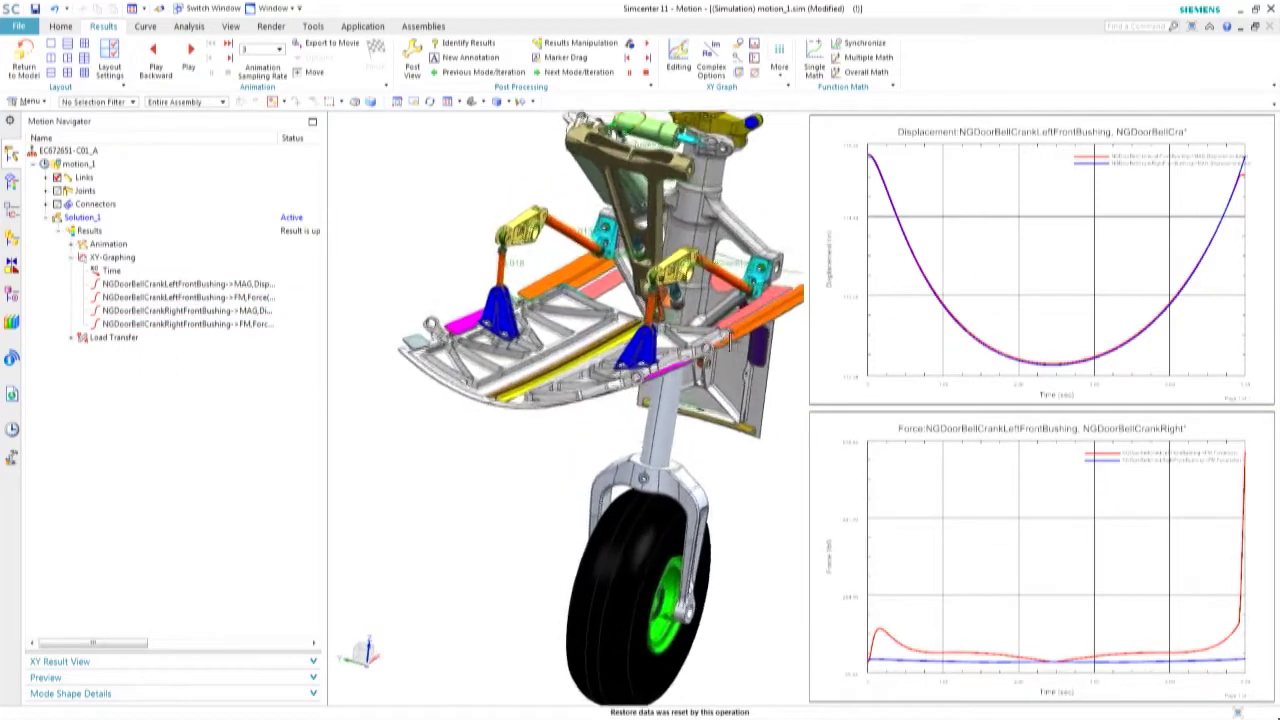
click(196, 63)
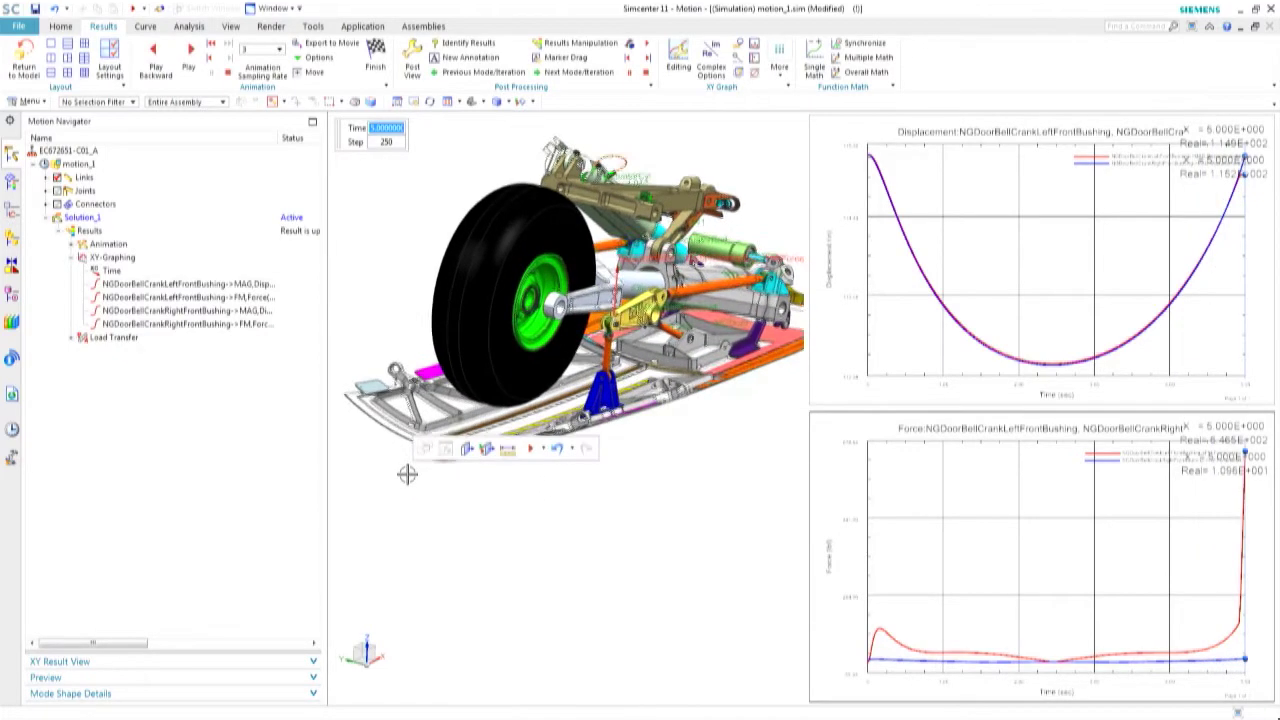
scroll(407, 474, up, 6)
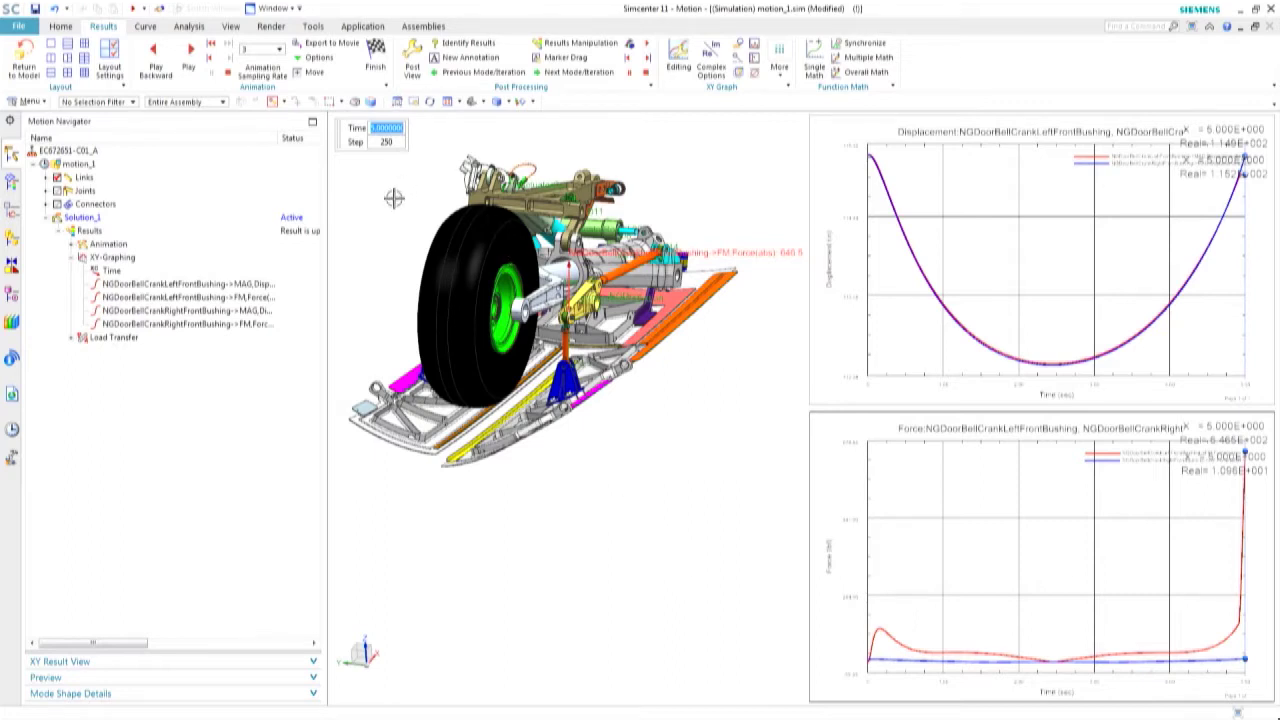
click(375, 55)
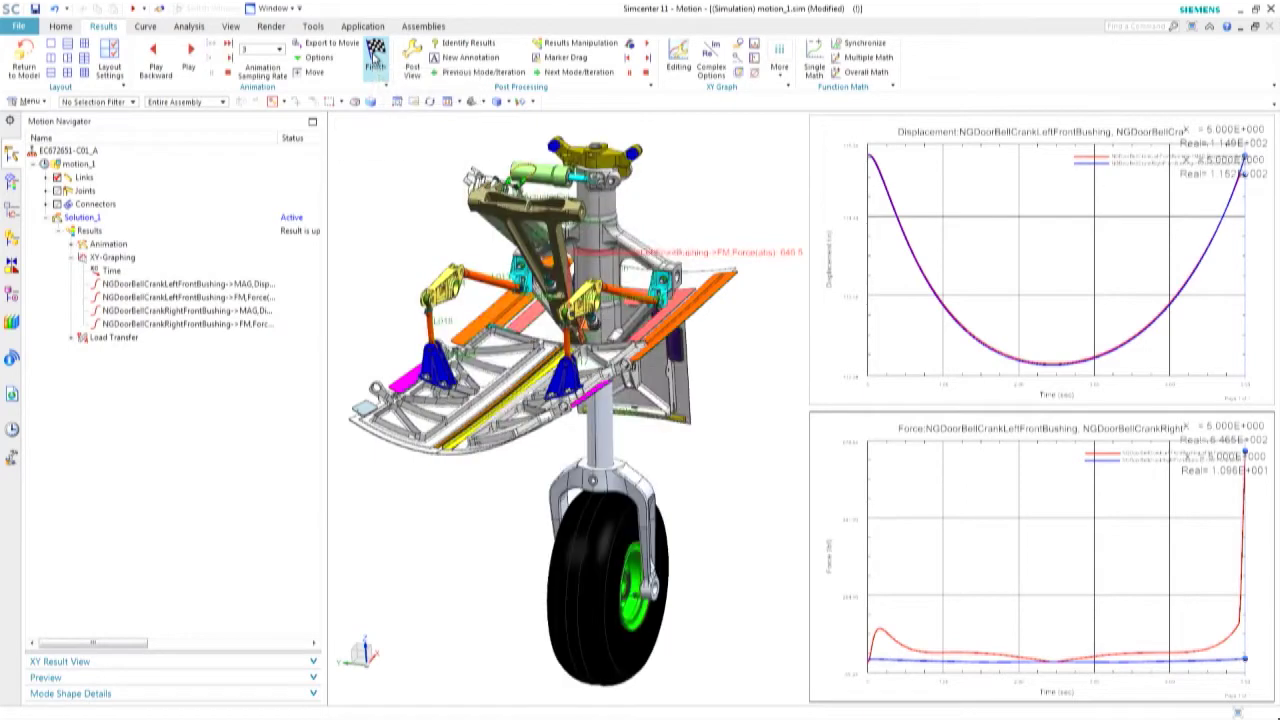
Switch to the EC672651-C01_A_sim2.sim window and examine the meshed bell crank
click(214, 9)
click(900, 388)
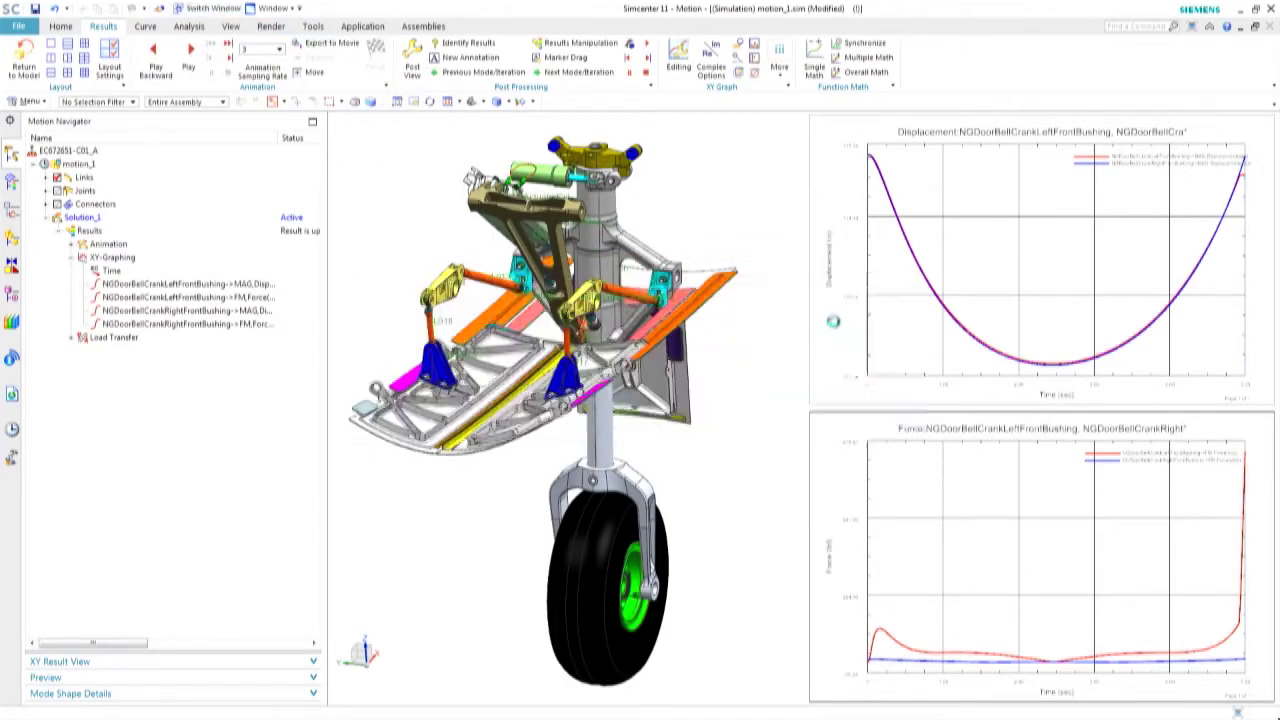
scroll(709, 449, up, 3)
middle_drag(707, 449, 309, 356)
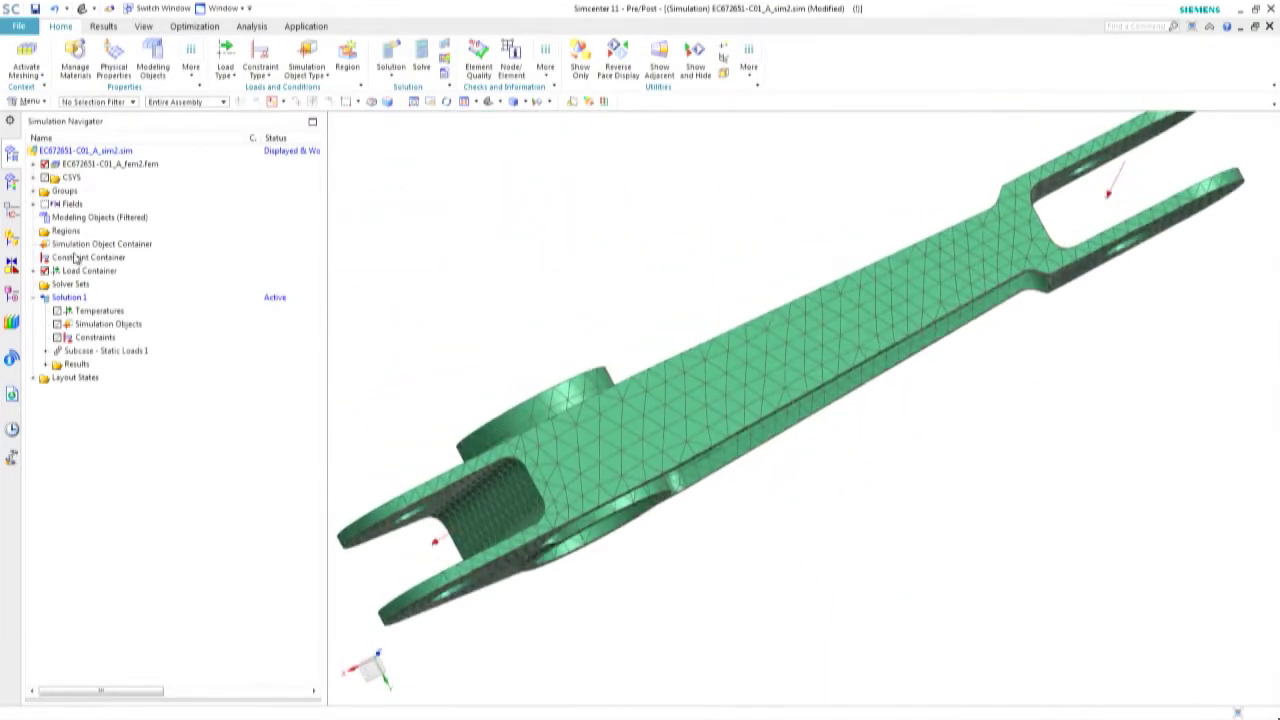
Apply the saved Layout State 1 and select Force(2) in the load container
click(35, 379)
click(82, 392)
right_click(83, 392)
click(113, 400)
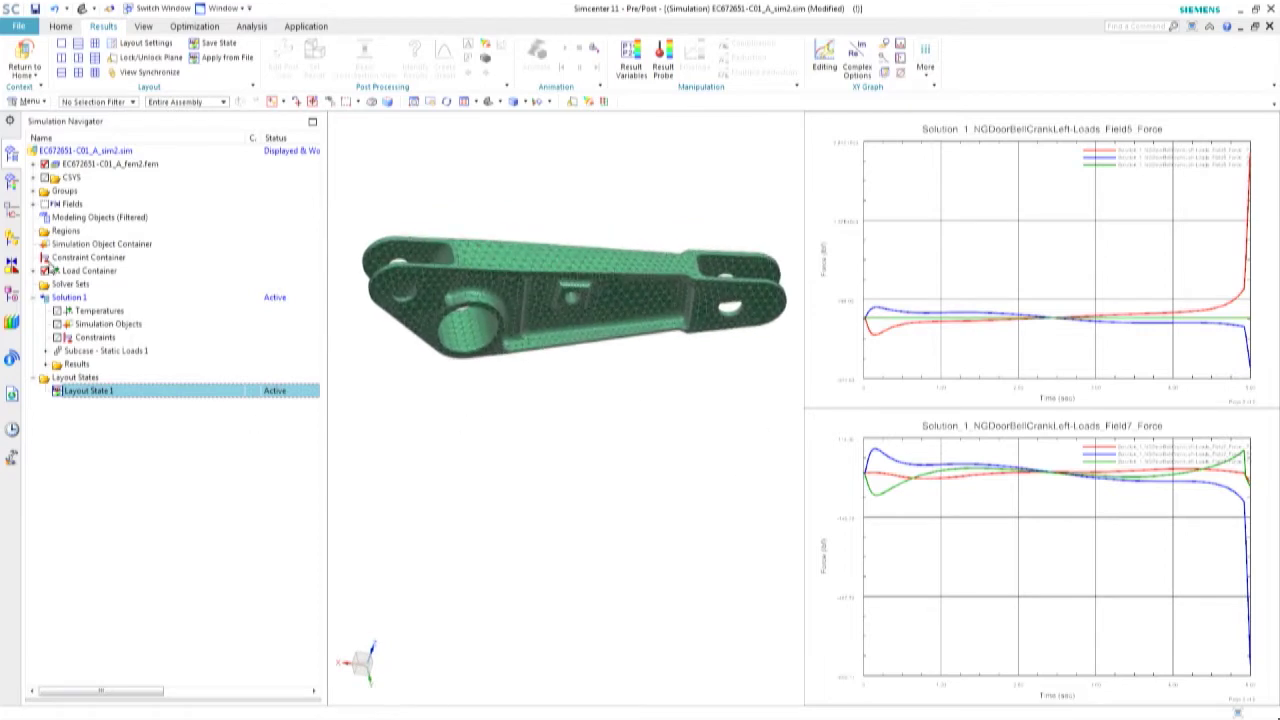
click(36, 271)
click(90, 338)
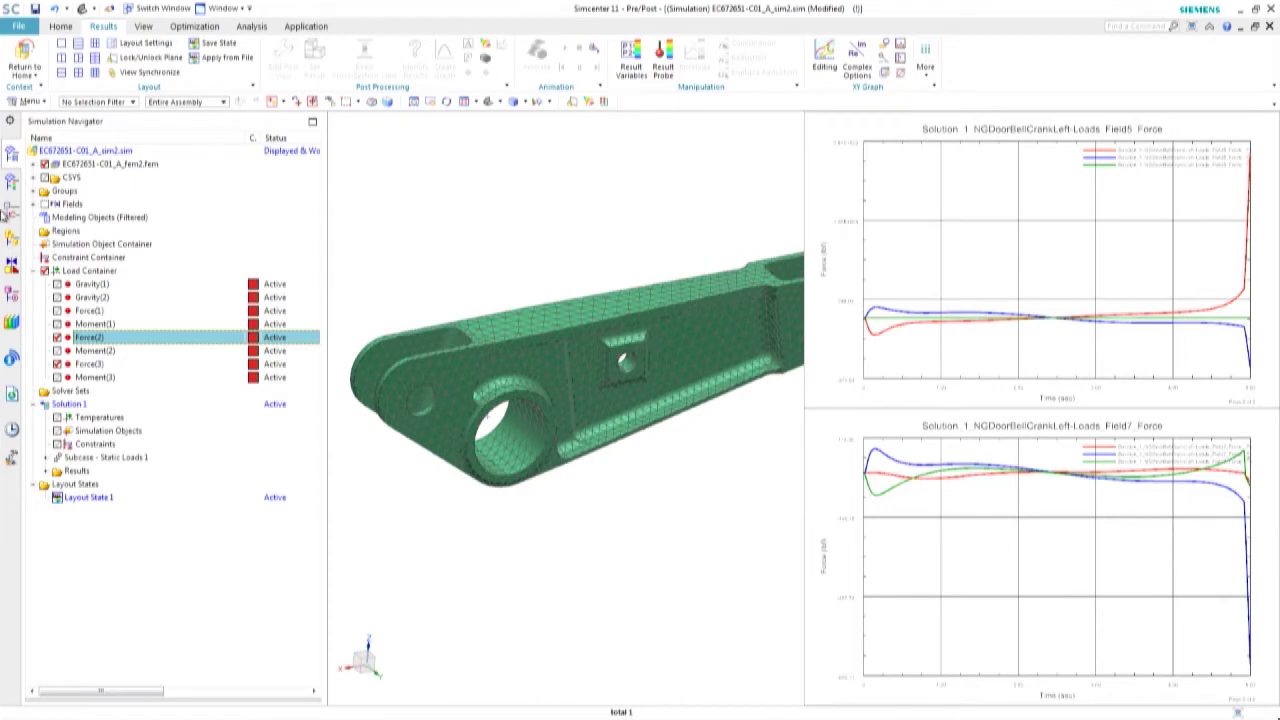
Load the landing_gear_graph template into the XY graph templates
click(11, 215)
click(90, 217)
right_click(100, 217)
click(130, 230)
click(567, 312)
click(1097, 665)
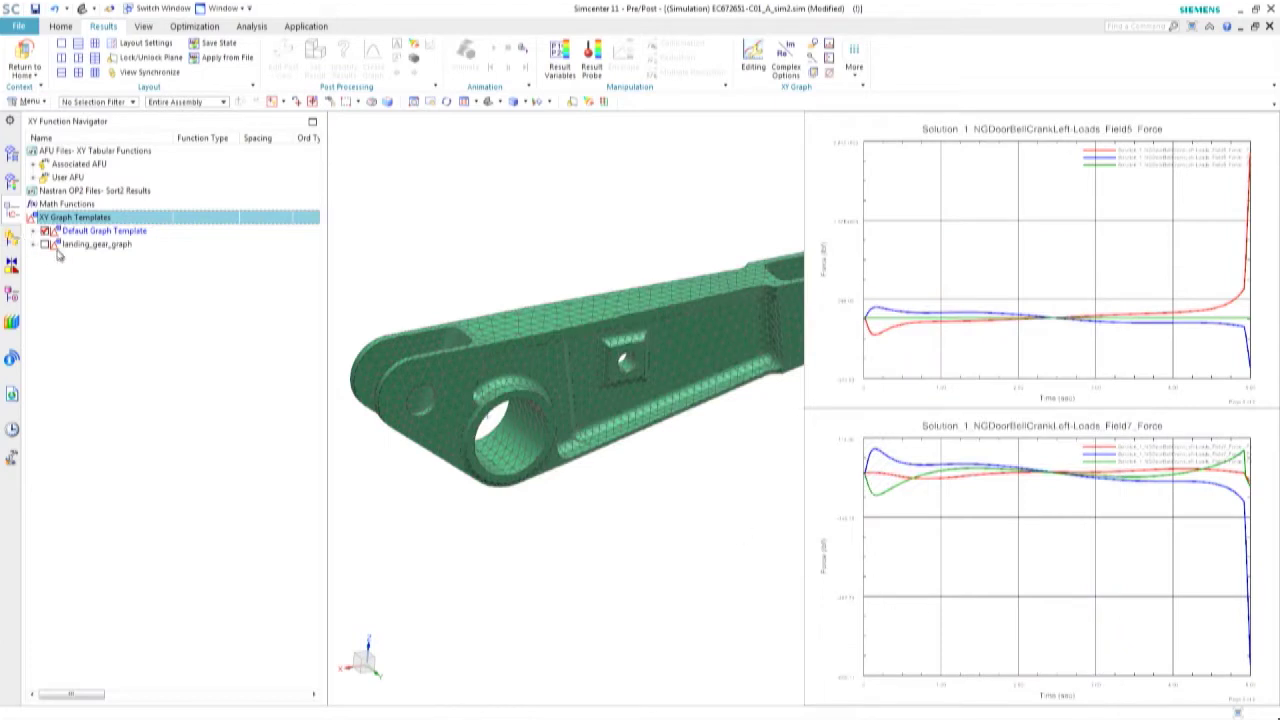
Apply the landing_gear_graph template to both the Field5 and Field7 force graphs
right_click(80, 246)
click(118, 262)
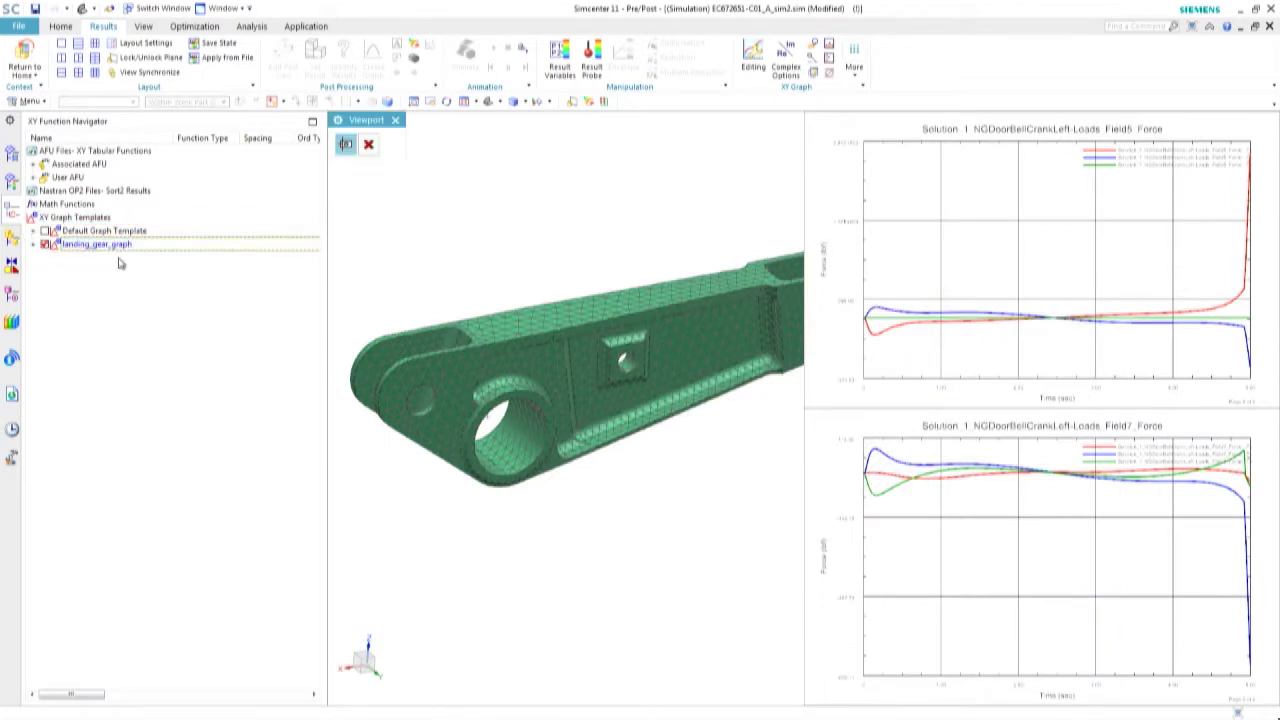
click(998, 248)
right_click(100, 246)
click(118, 262)
click(1064, 482)
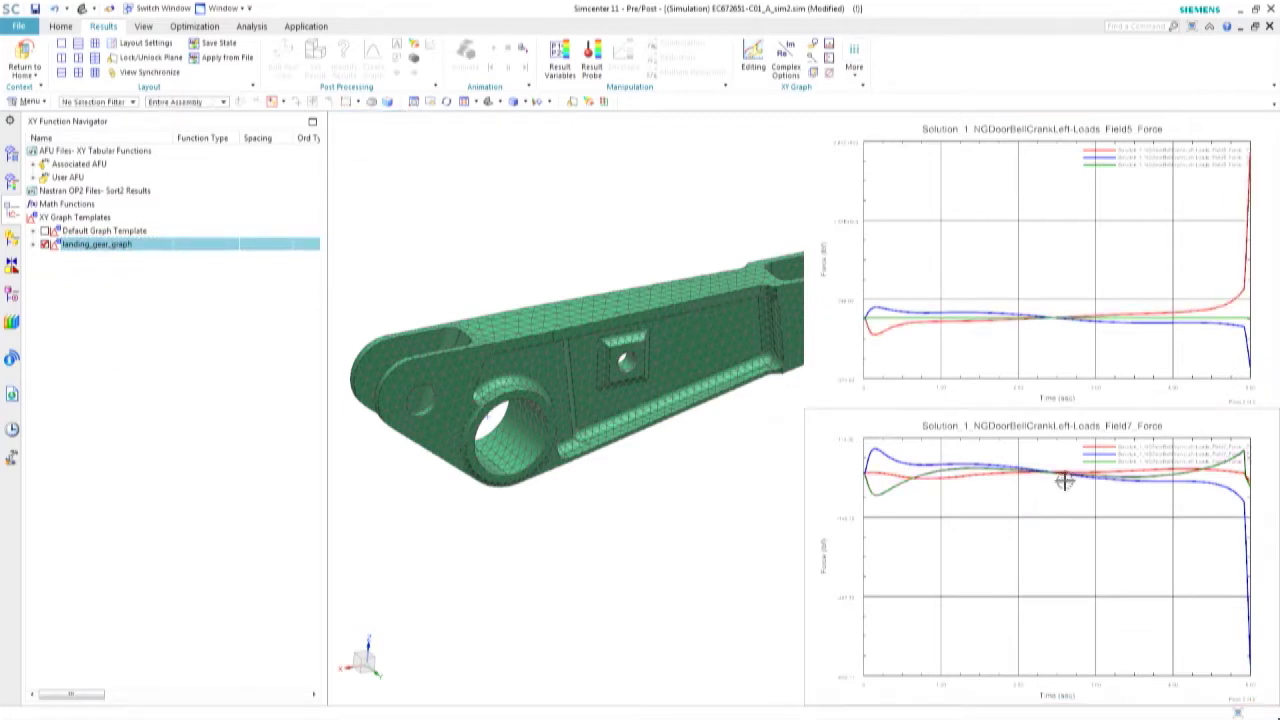
Add minimum and maximum value markers to the red curve of the Field5 force graph and place the maximum label clear of the curve
right_click(1238, 295)
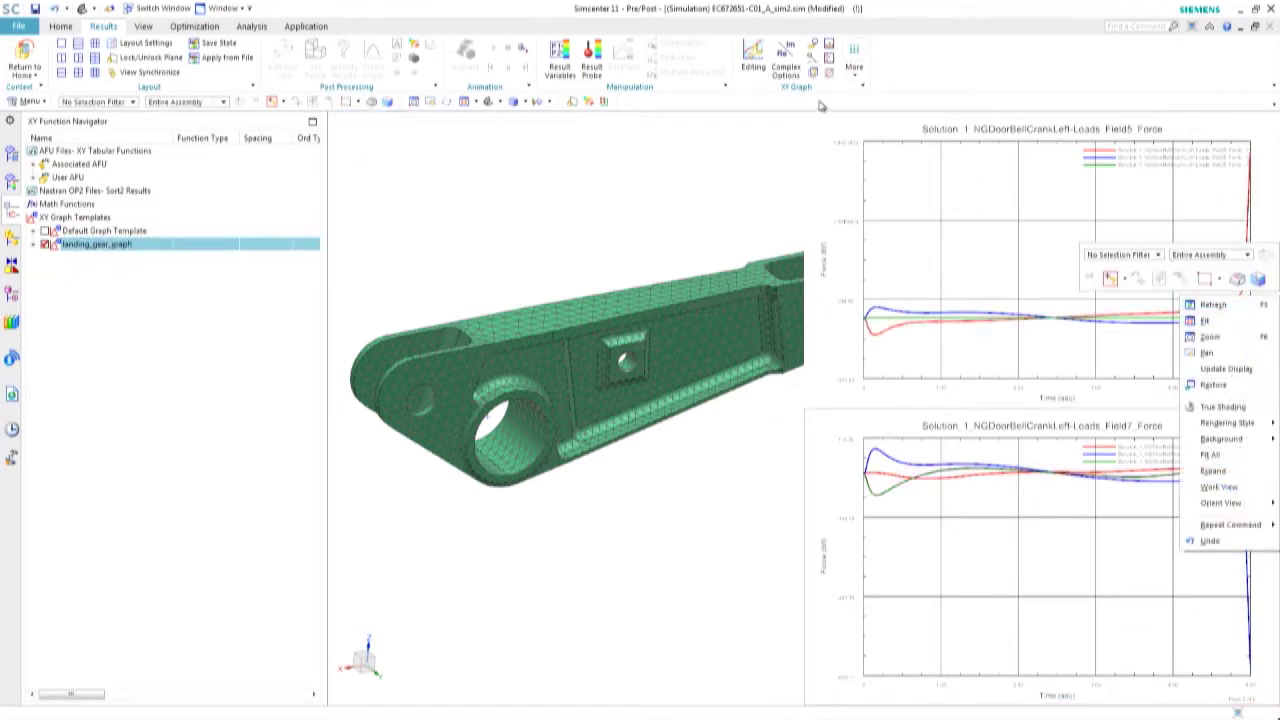
click(754, 55)
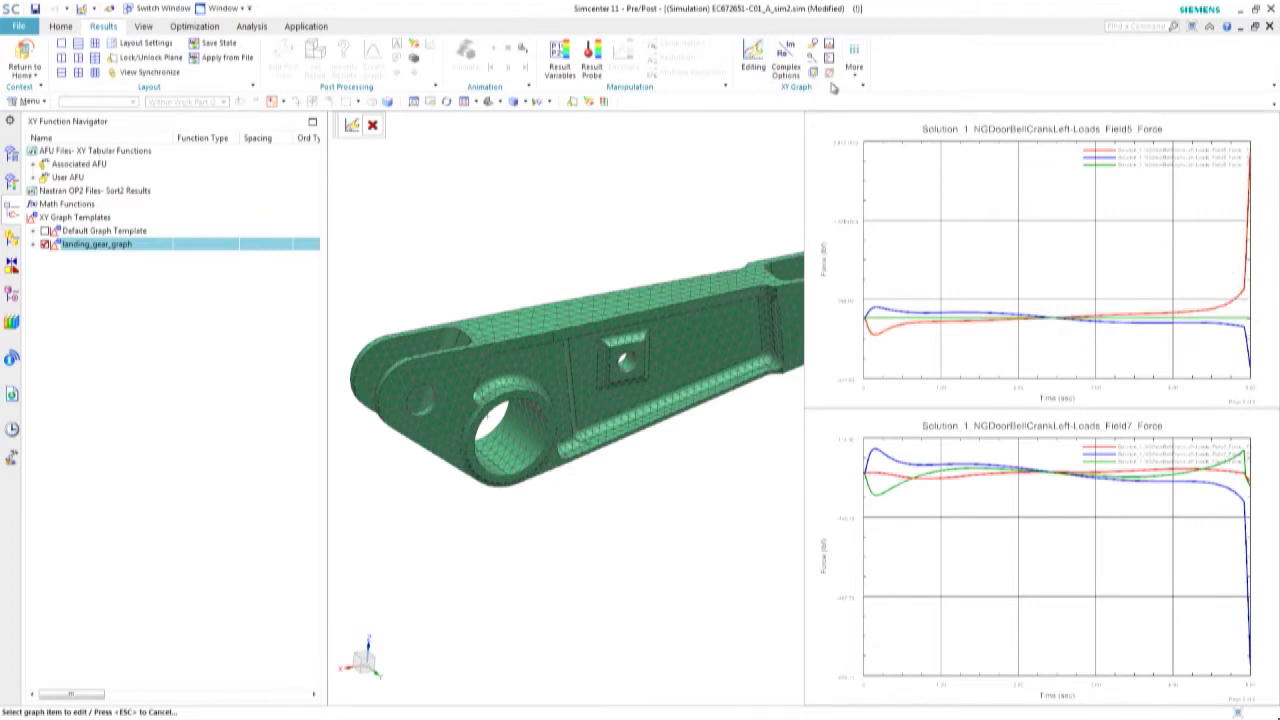
click(854, 60)
click(975, 106)
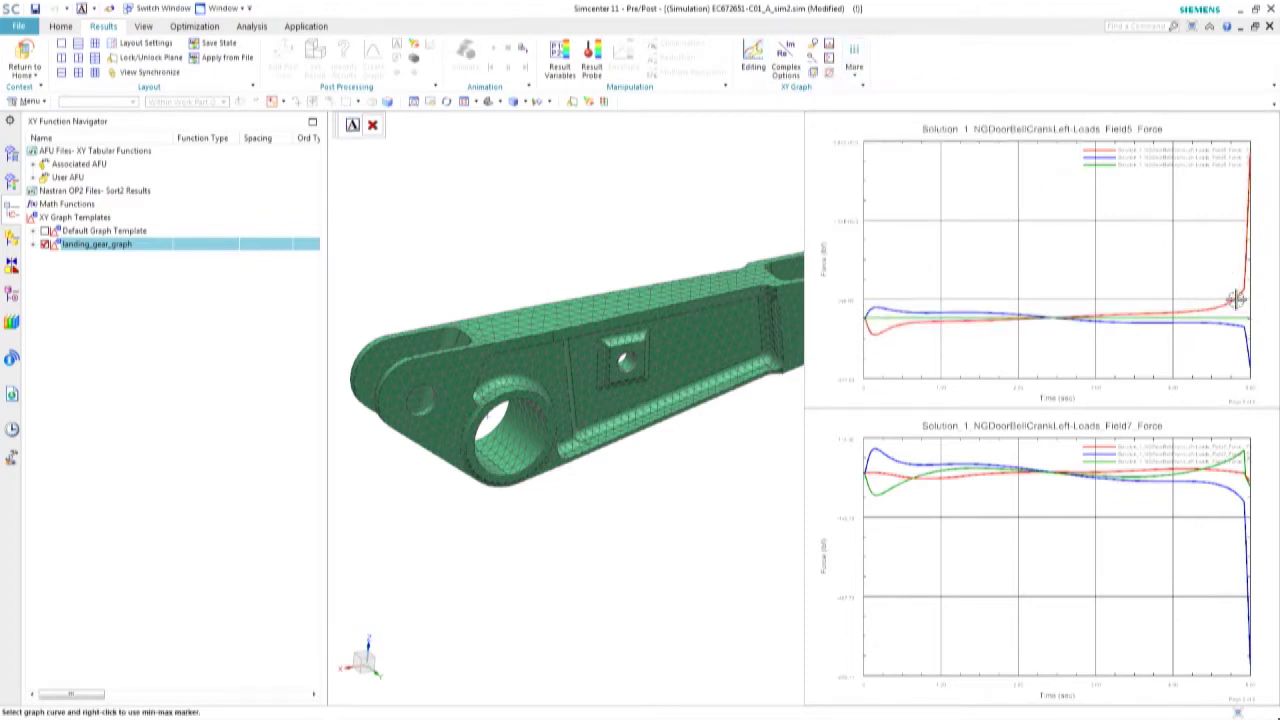
right_click(1238, 300)
click(1237, 311)
mouse_move(1258, 164)
mouse_down()
mouse_move(1205, 243)
mouse_move(1148, 280)
mouse_up()
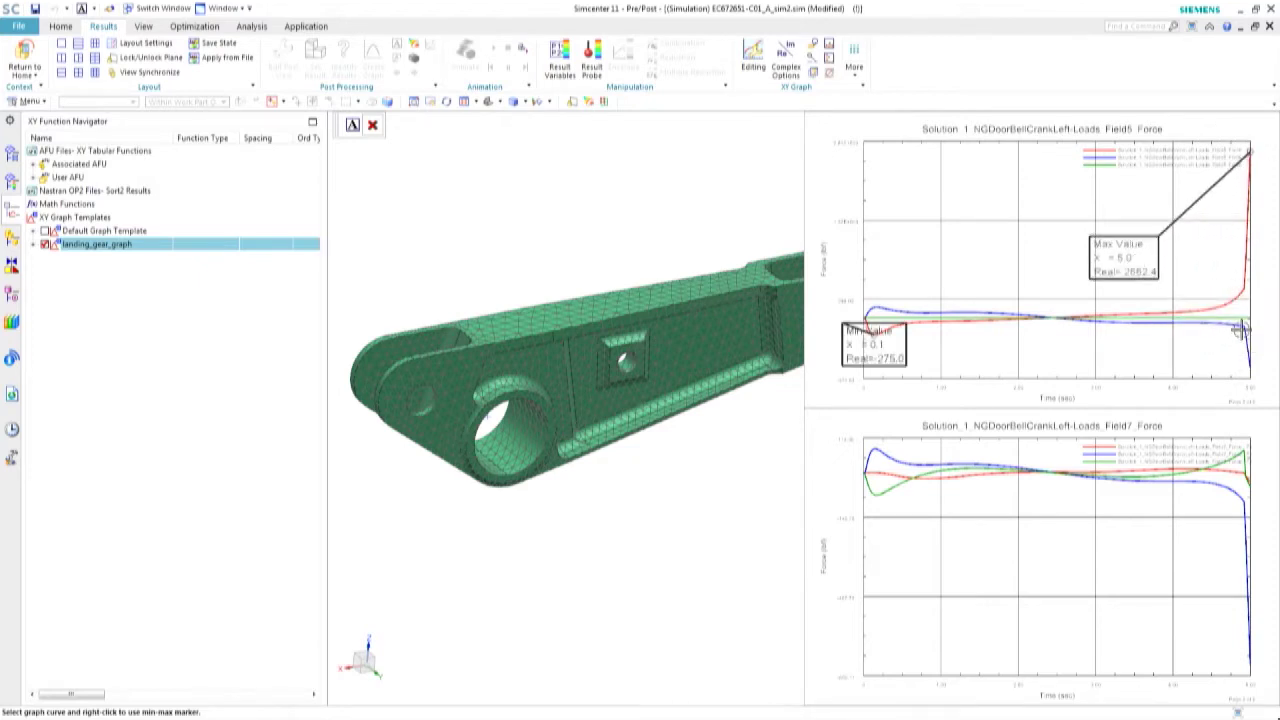
Add minimum and maximum value markers to the blue curve of the Field5 force graph and move the minimum label inward
right_click(1241, 331)
click(1240, 341)
mouse_move(1237, 363)
mouse_down()
mouse_move(1200, 394)
mouse_move(1142, 354)
mouse_up()
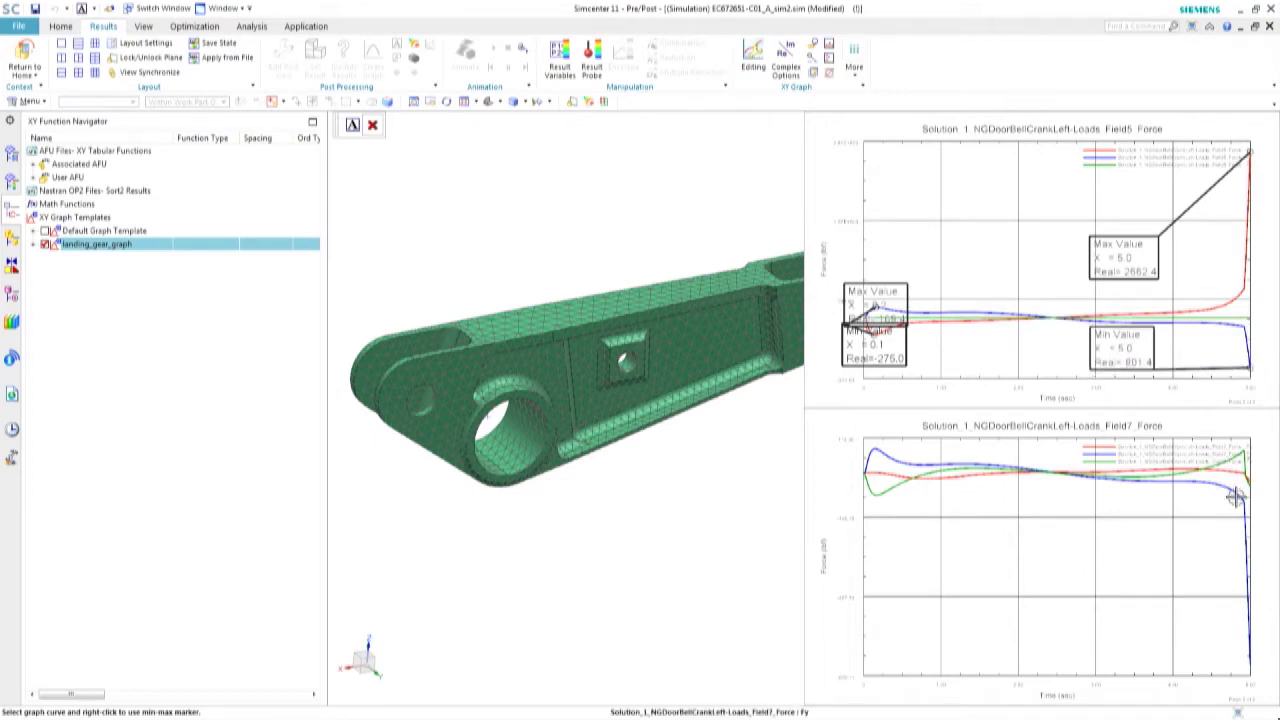
Add minimum and maximum value markers to the blue curve of the Field7 force graph and move the minimum label inward
right_click(1238, 490)
click(1236, 498)
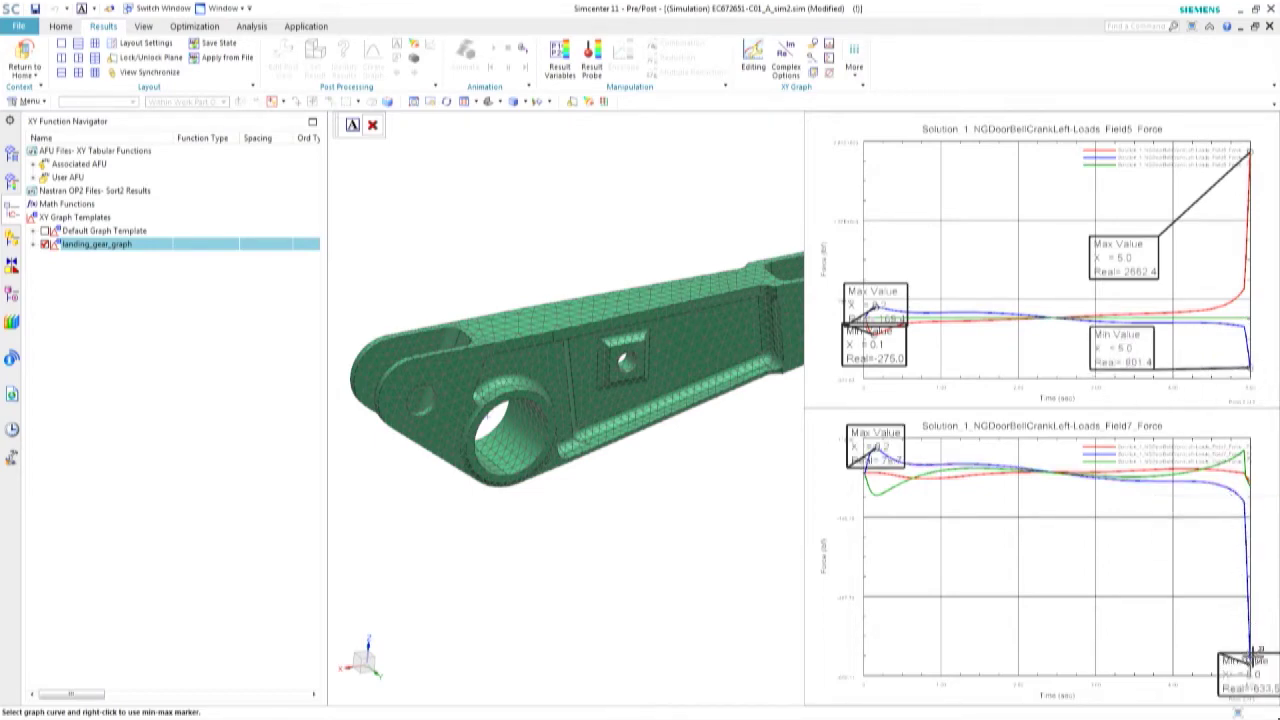
drag(1211, 638, 1113, 590)
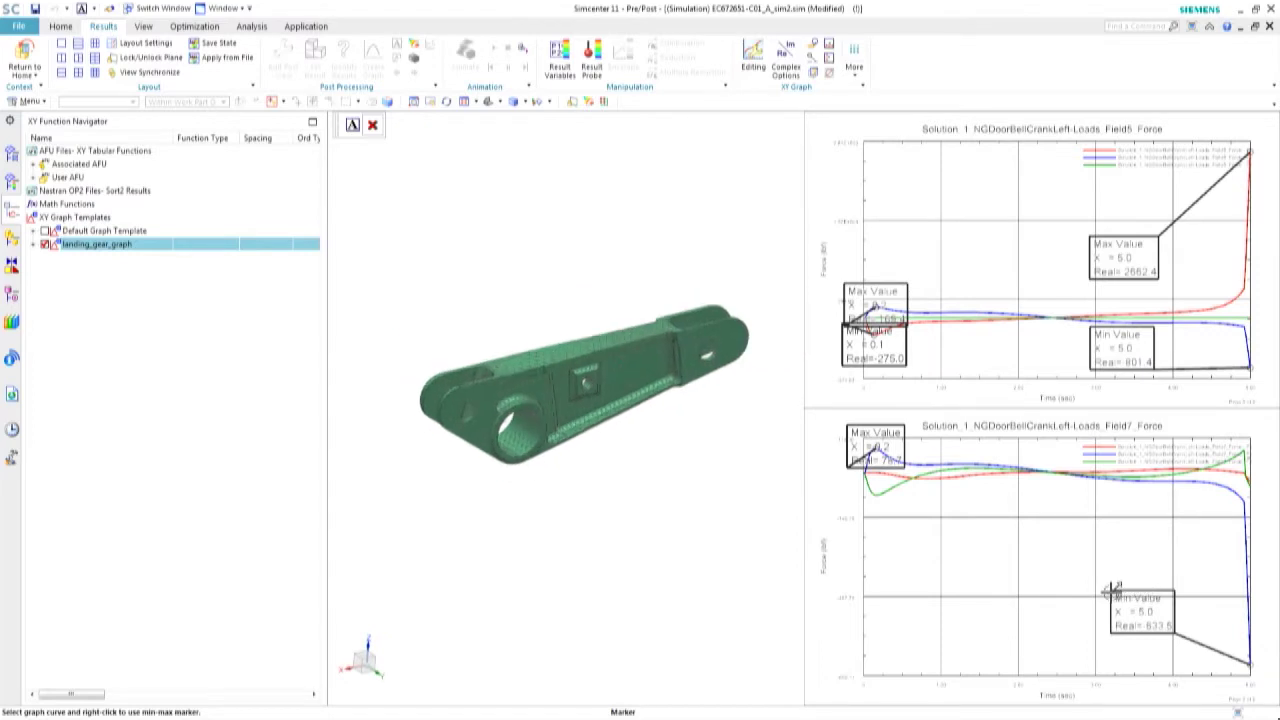
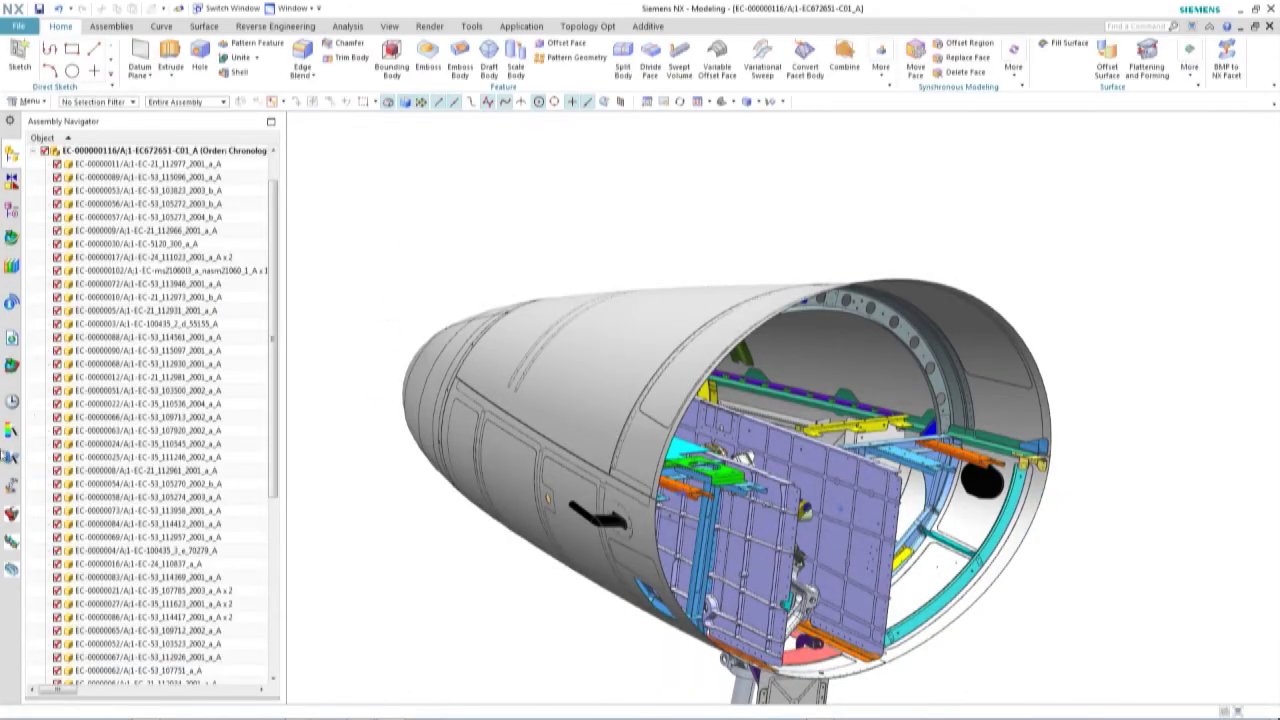
Restore the Forward Landing Gear bookmark and open the front yellow bell crank as the displayed part
click(12, 302)
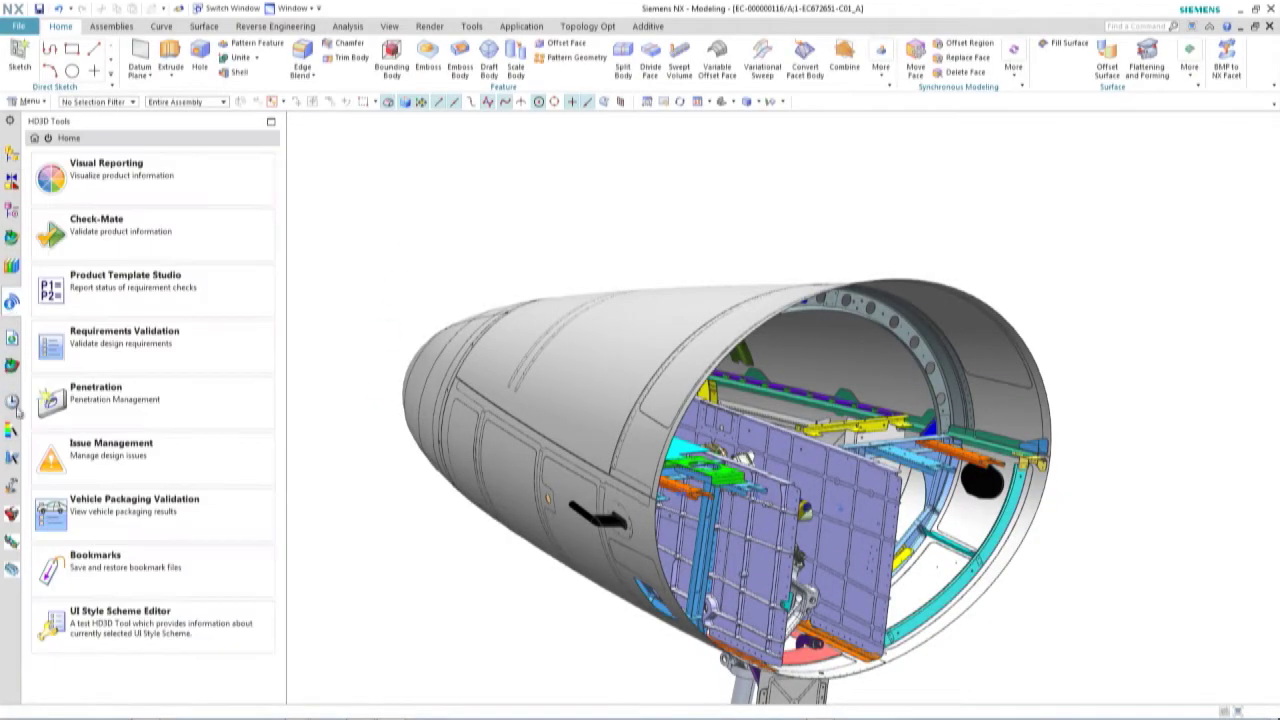
click(118, 567)
double_click(112, 445)
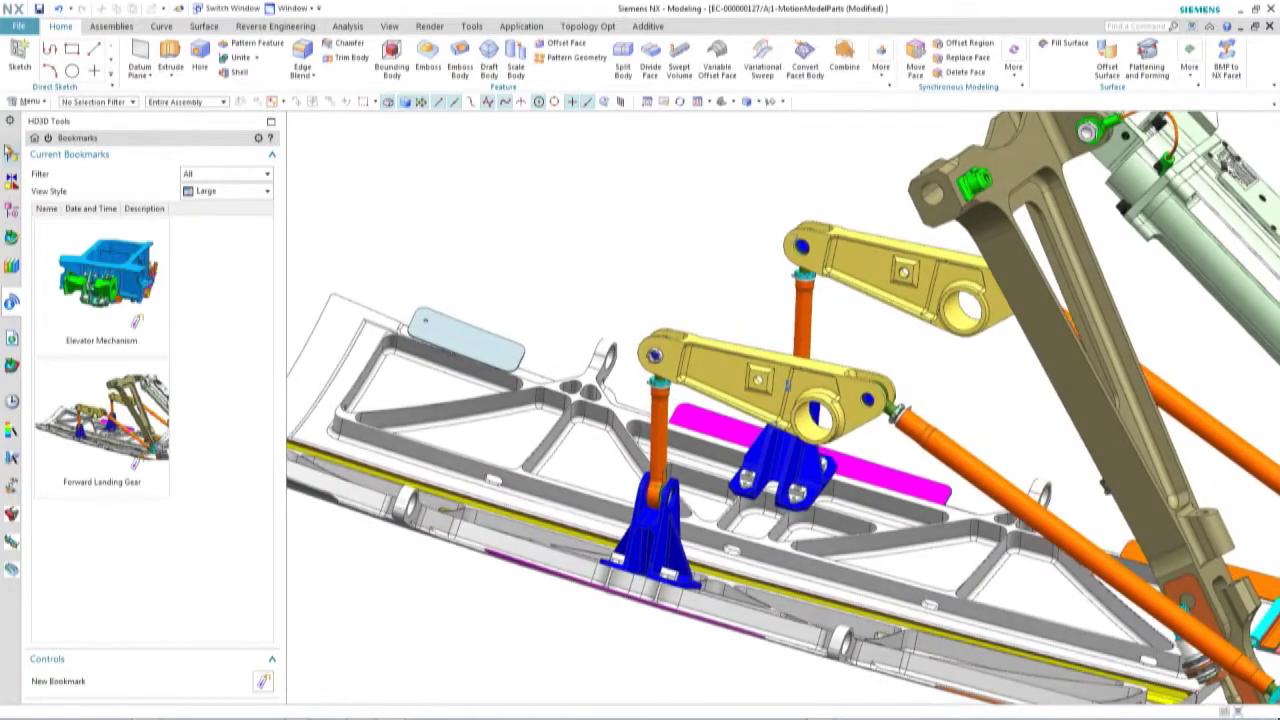
click(12, 153)
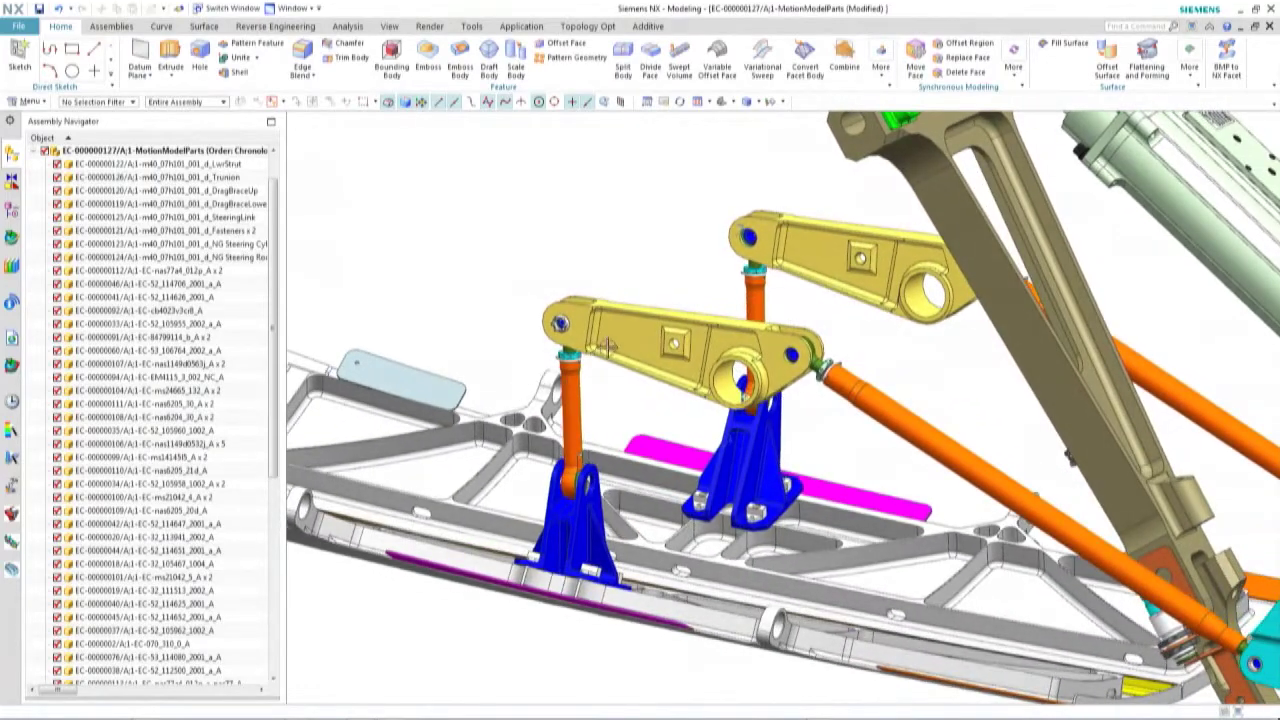
click(614, 343)
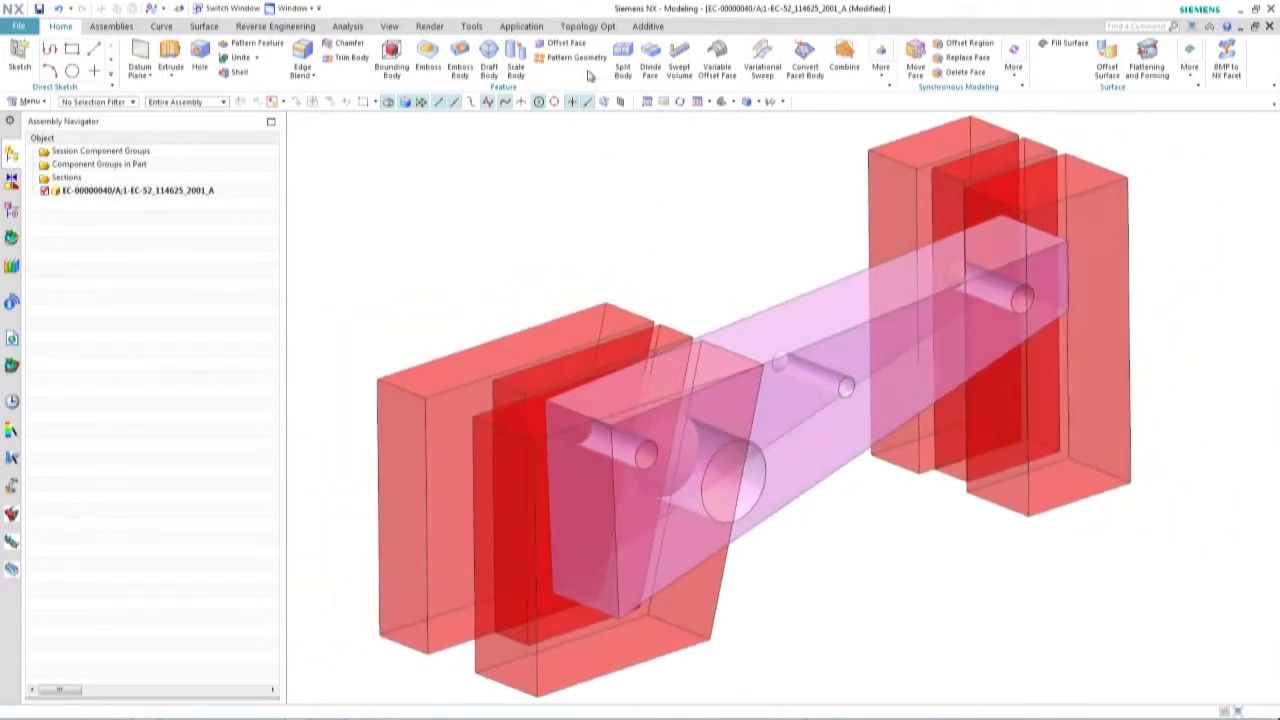
Review the topology optimization settings of the bell crank's simple holes, including keep-in/out, offset thickness and constraint type
click(588, 28)
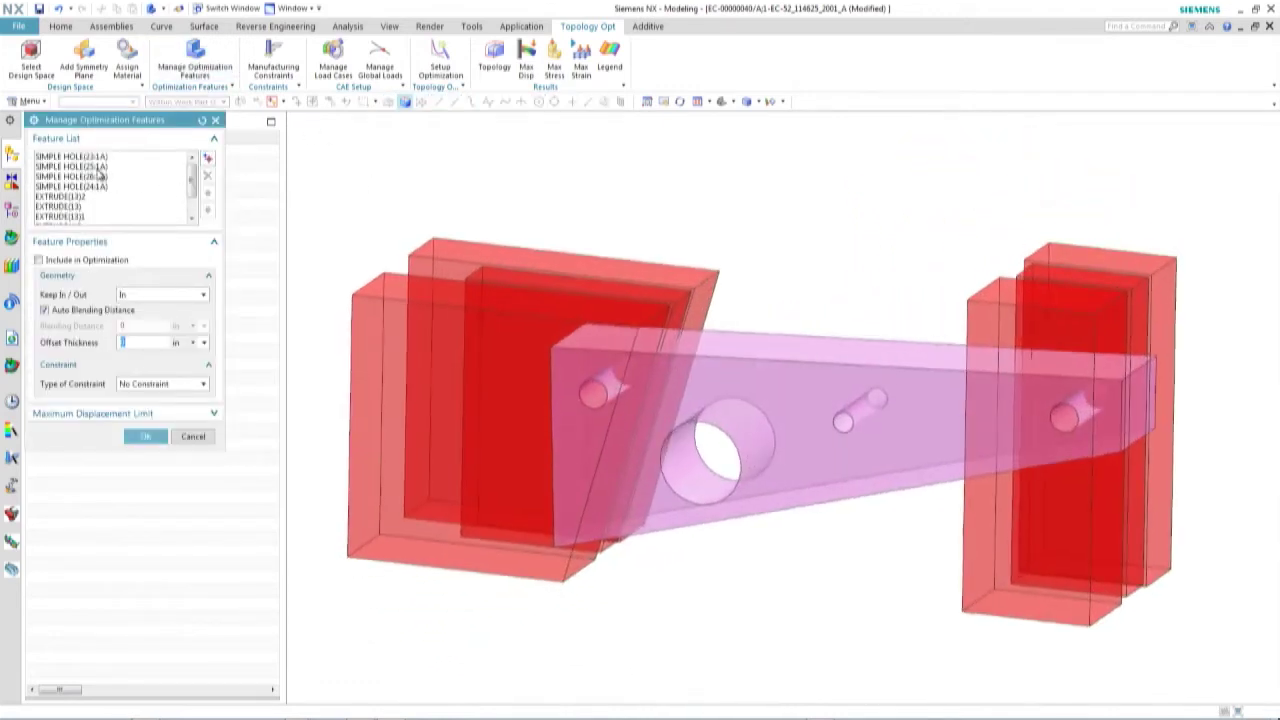
click(96, 158)
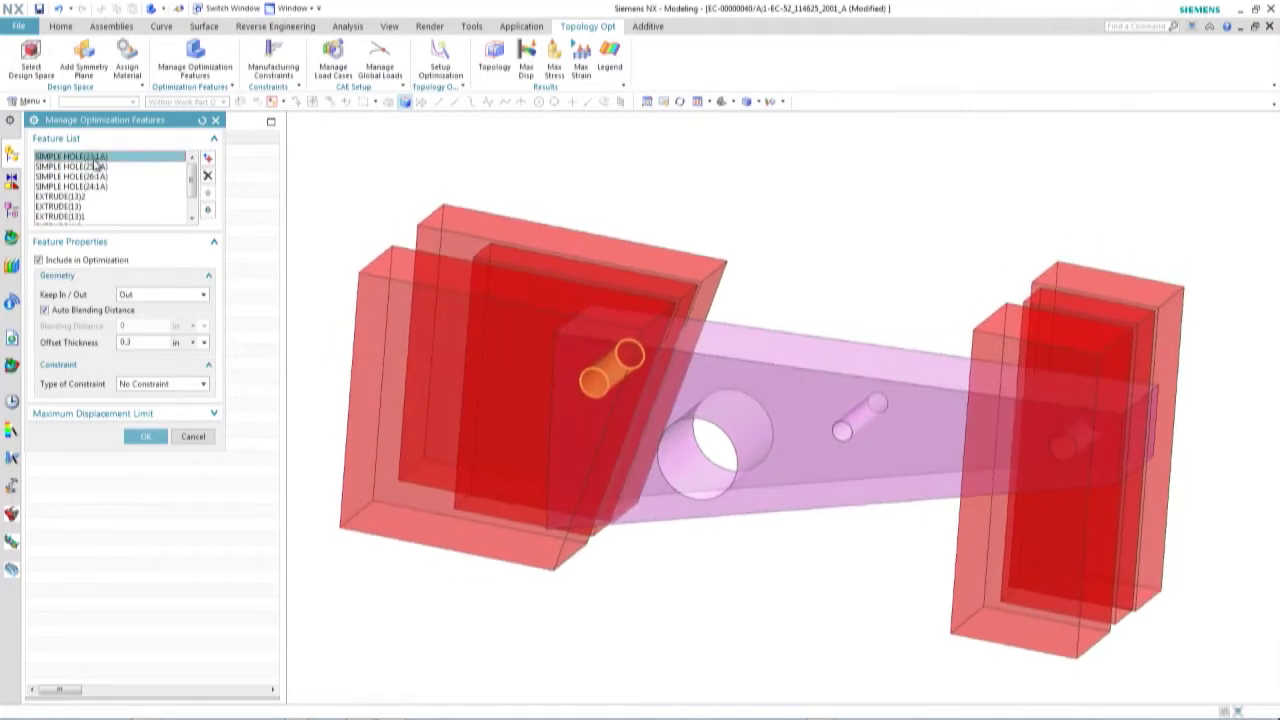
click(93, 167)
click(90, 186)
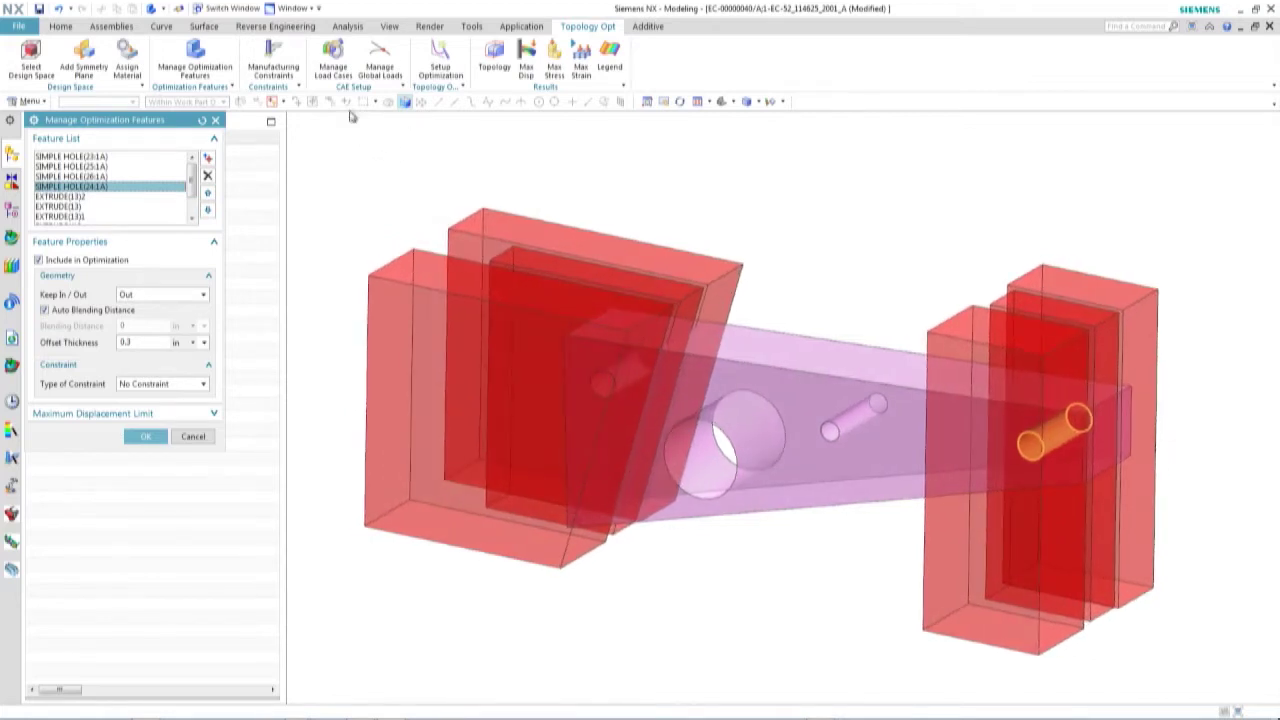
Examine the forces and directions in Load Case 1 and Load Case 2 of the bell crank, leaving them unedited
click(333, 60)
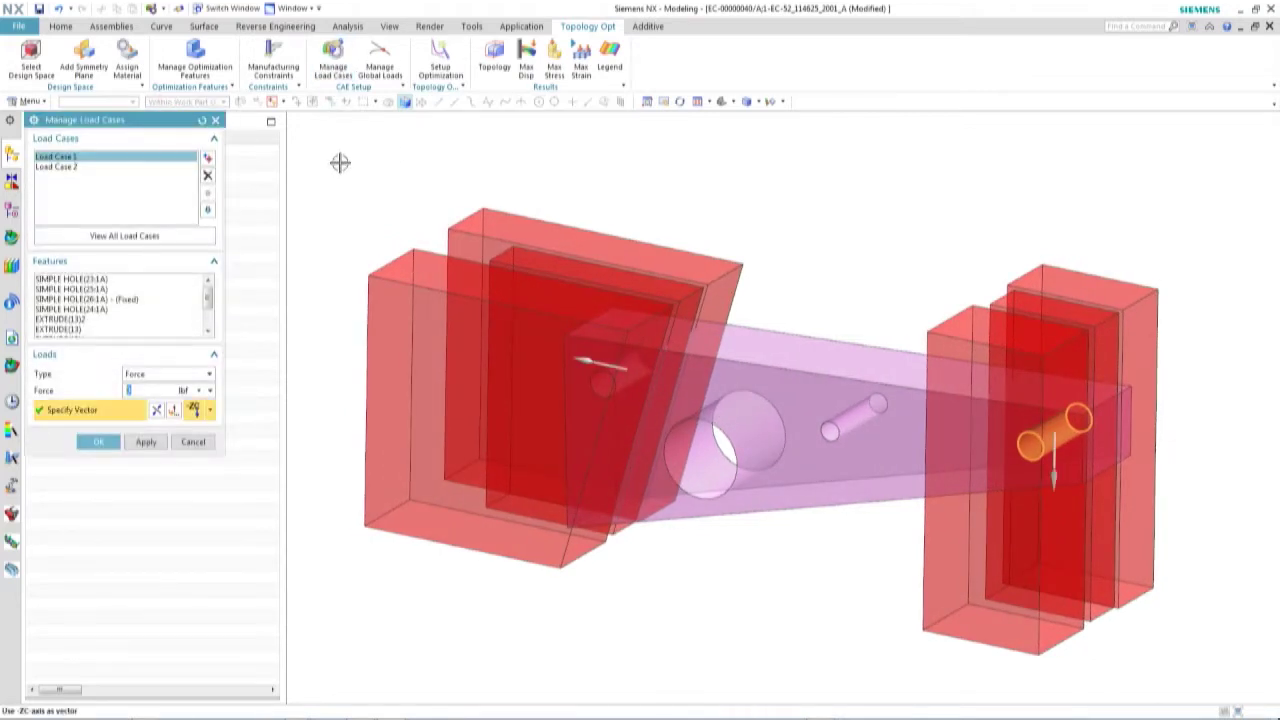
click(84, 168)
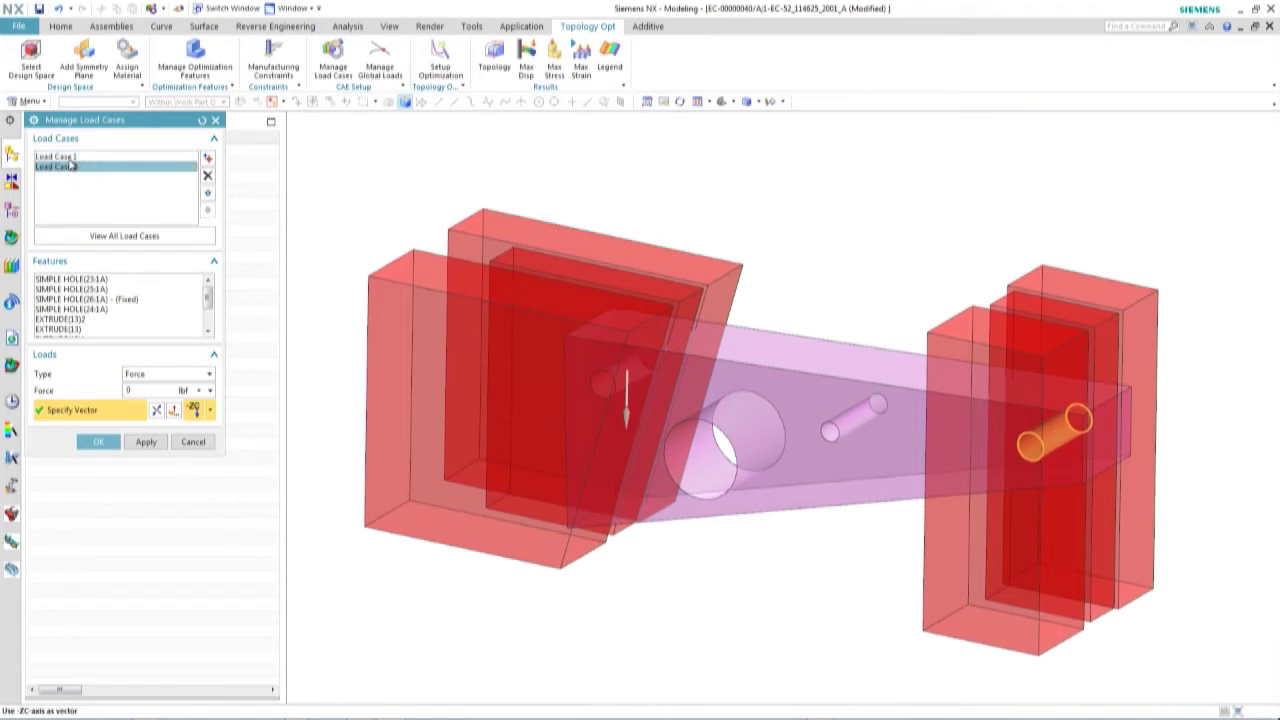
click(70, 157)
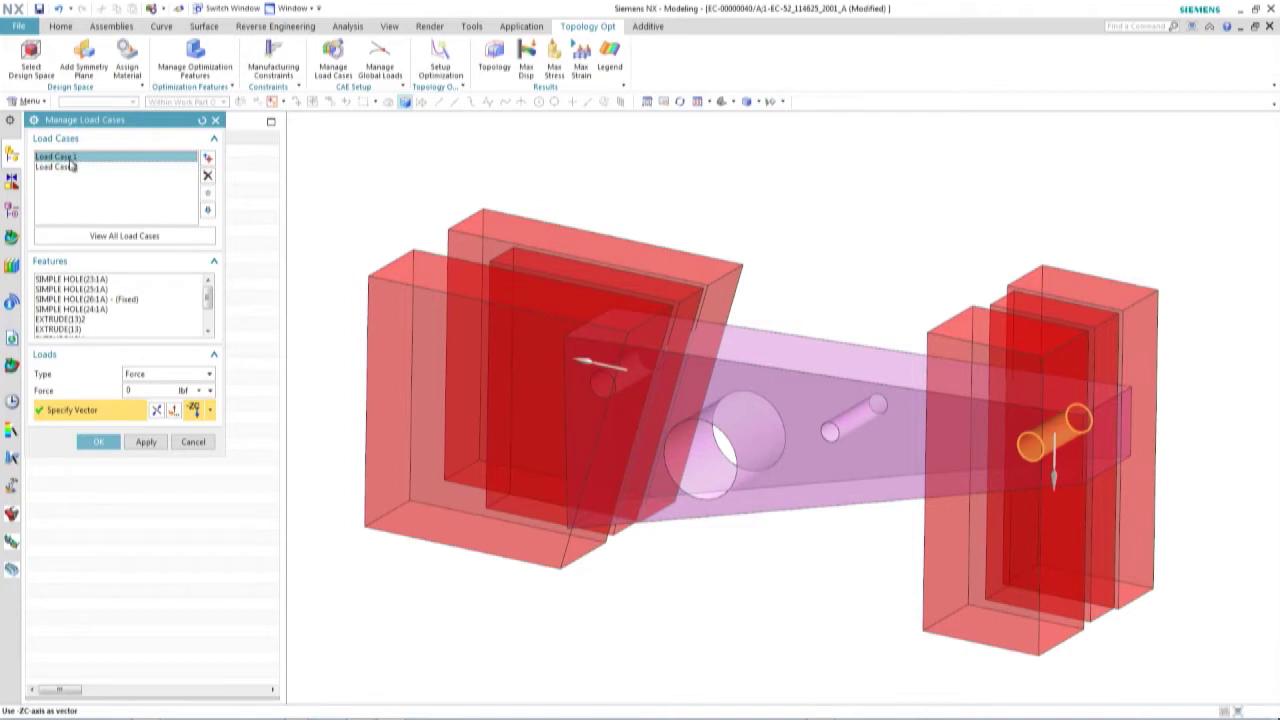
click(91, 282)
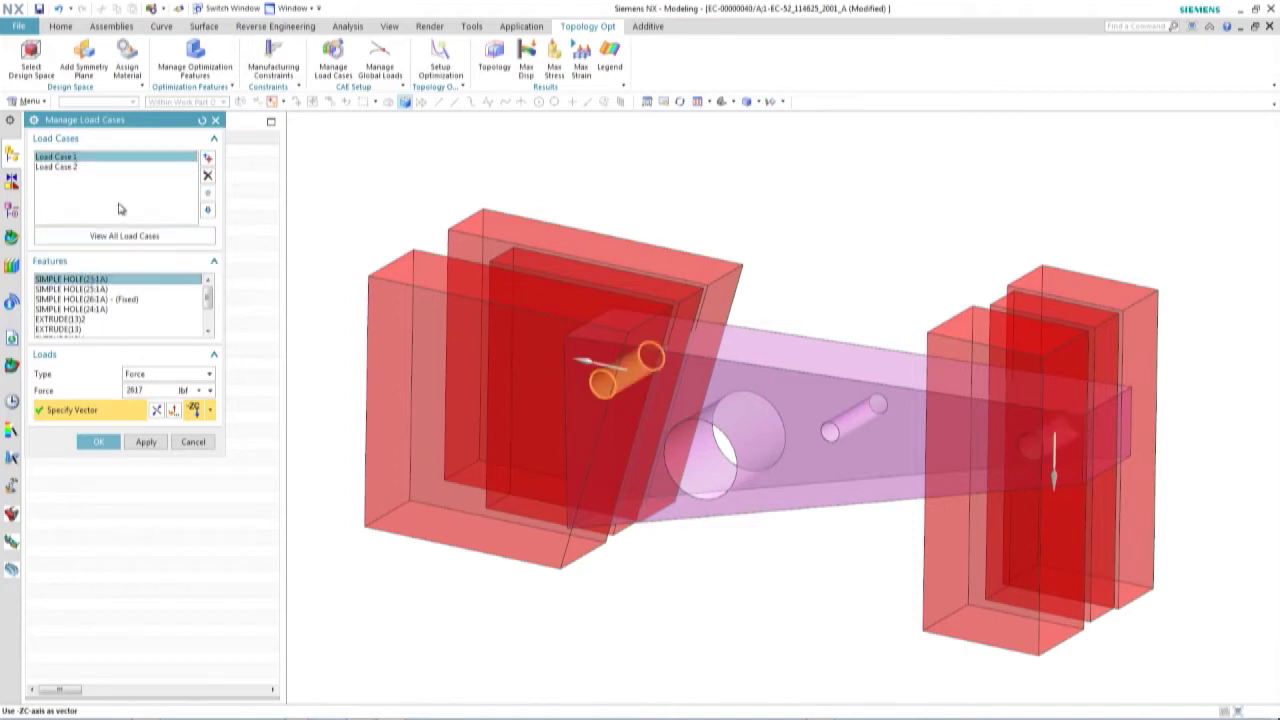
click(84, 168)
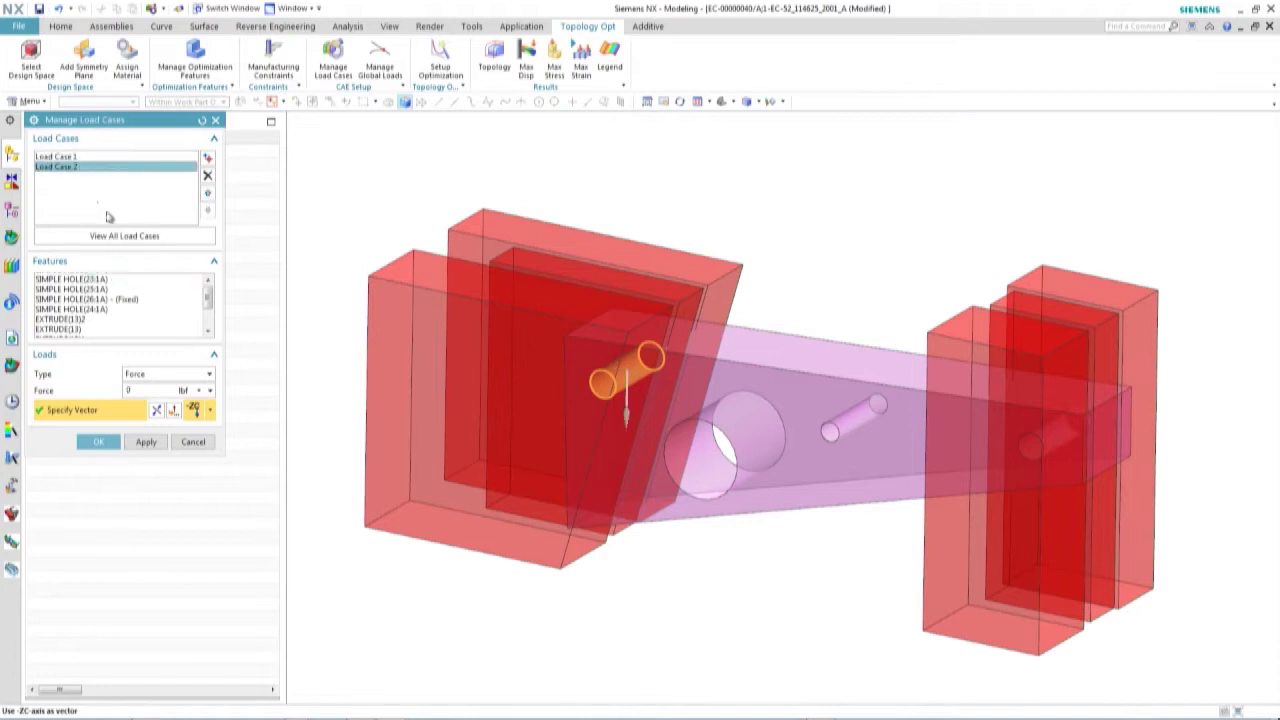
click(199, 442)
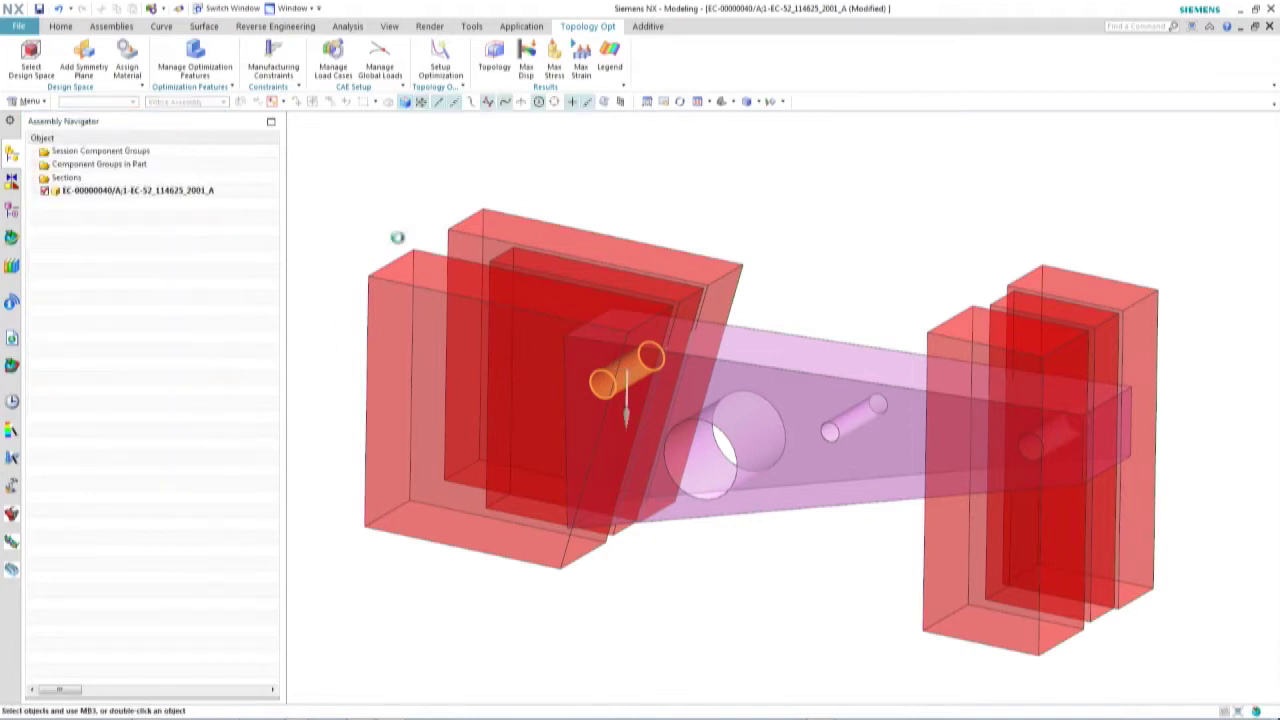
Run the bell crank topology optimization with the existing resolution and mass target, and accept the generated shape
click(441, 62)
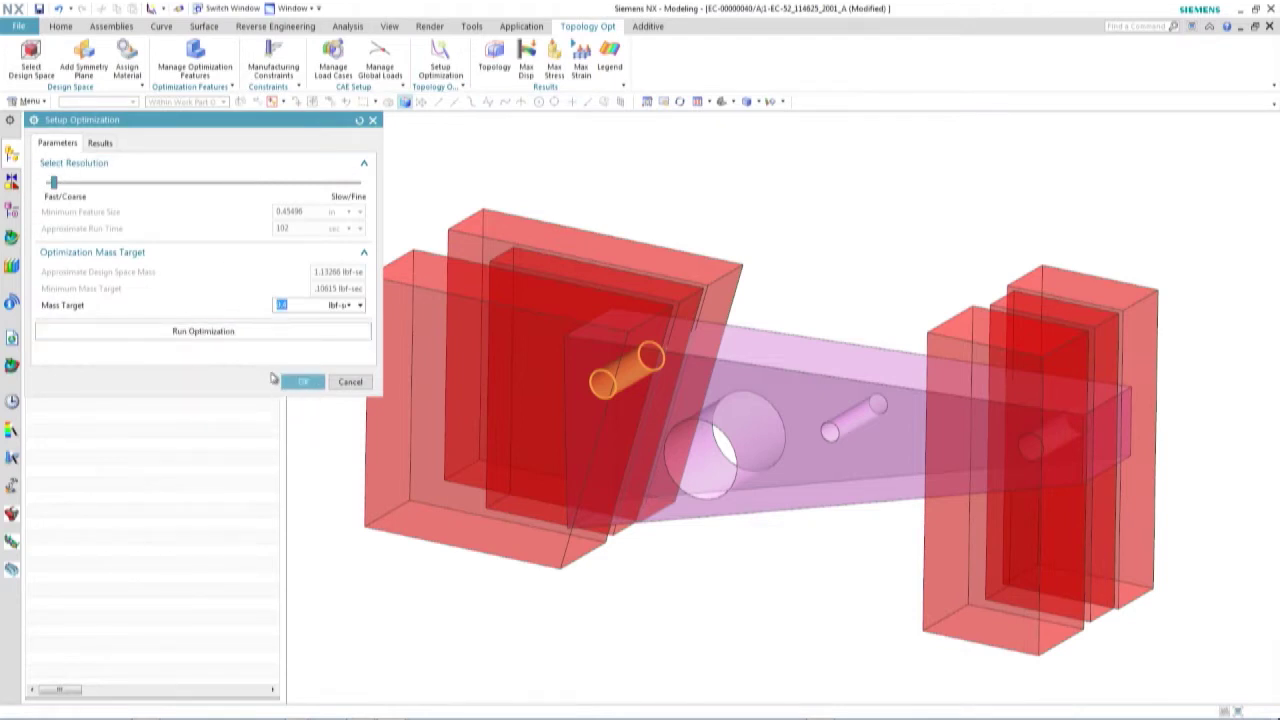
click(265, 338)
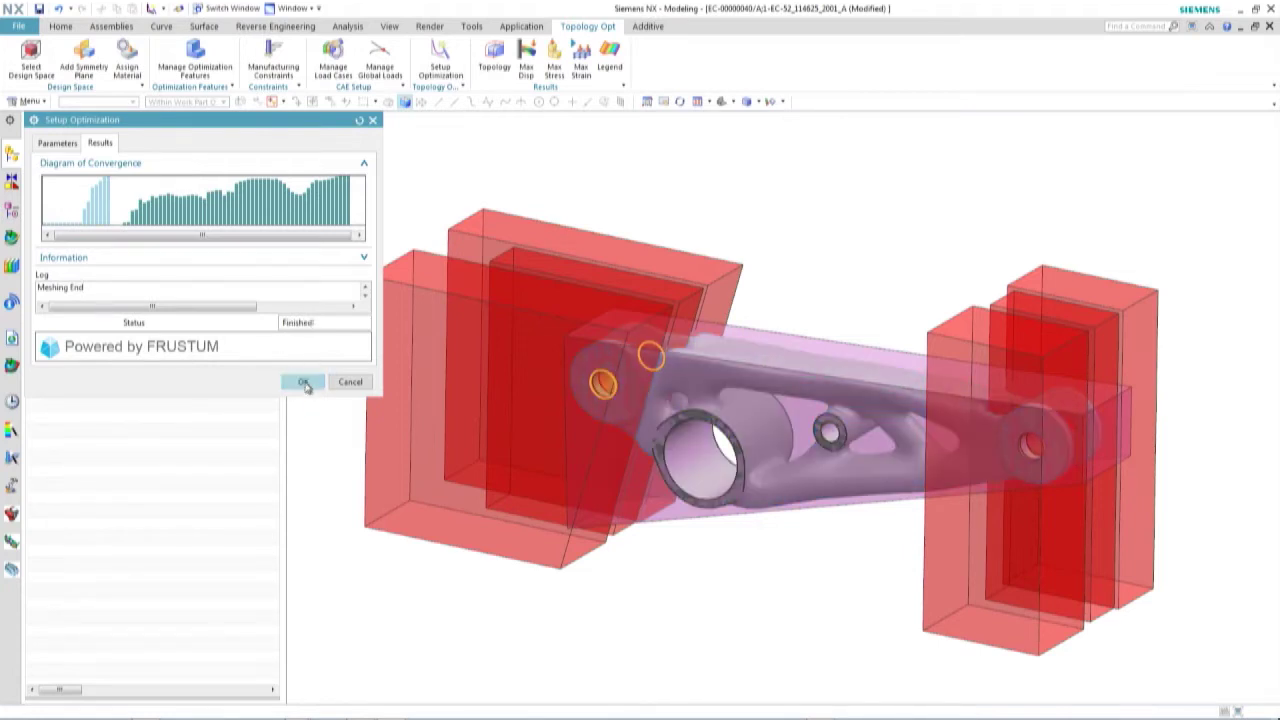
click(304, 383)
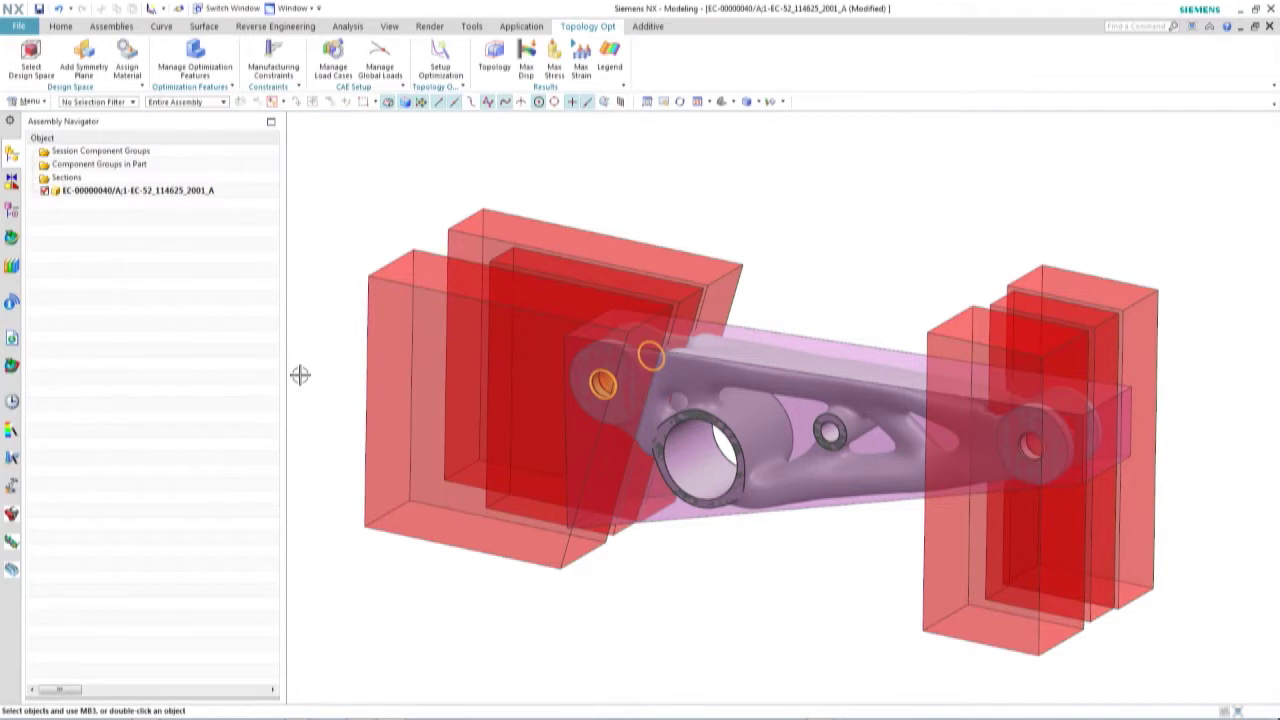
Hide all solid bodies, leaving only the optimized facet body displayed
key(ctrl+w)
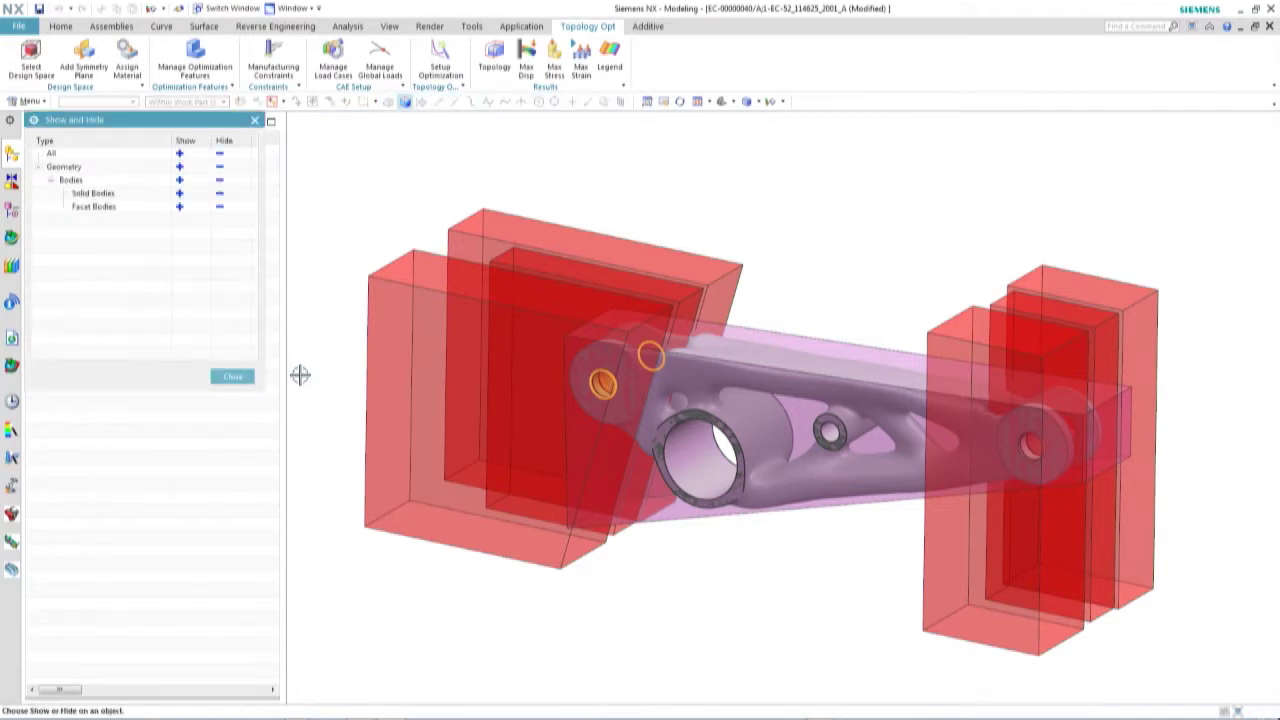
click(219, 193)
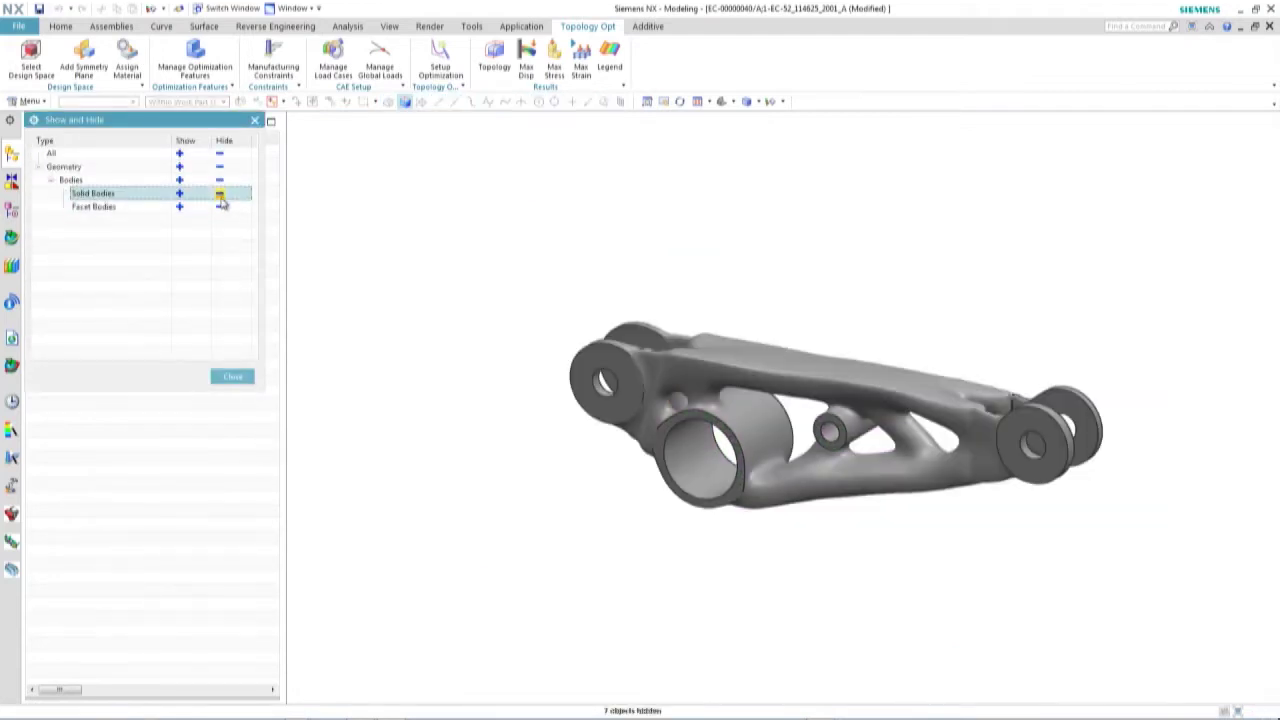
click(236, 382)
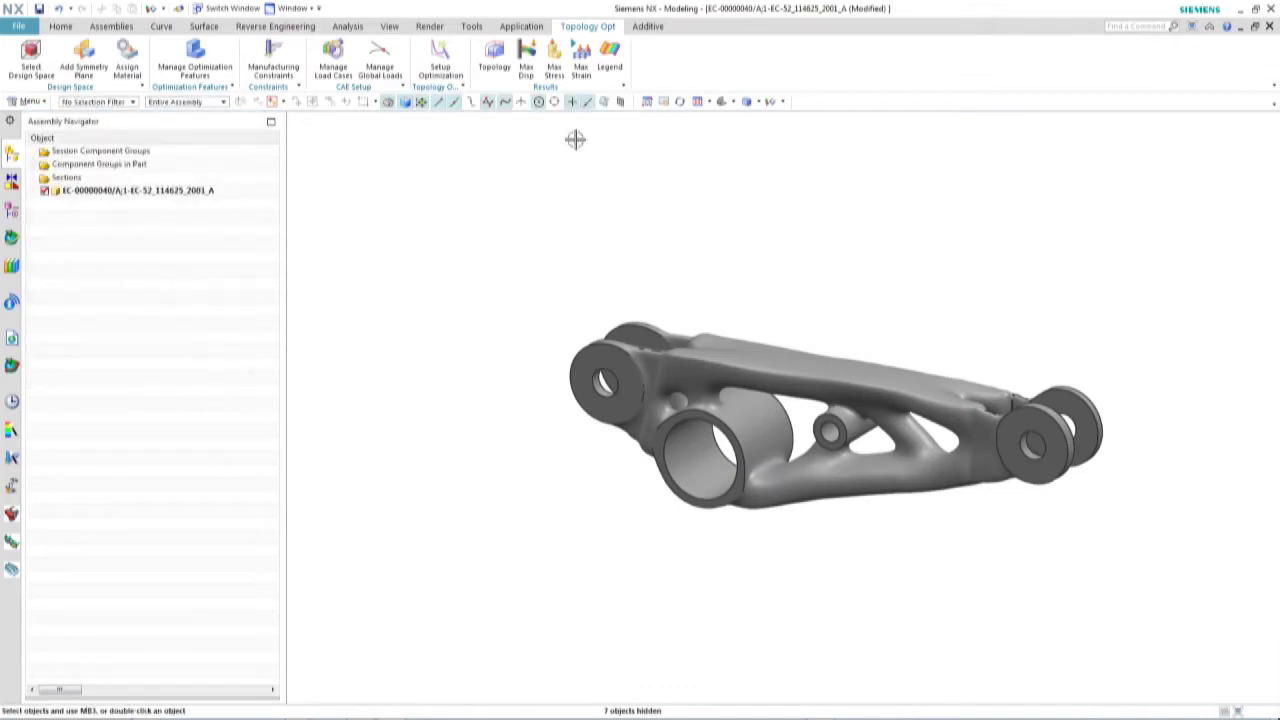
Compare the maximum displacement and maximum stress results on the optimized bell crank with its plain topology view
middle_drag(634, 214, 540, 115)
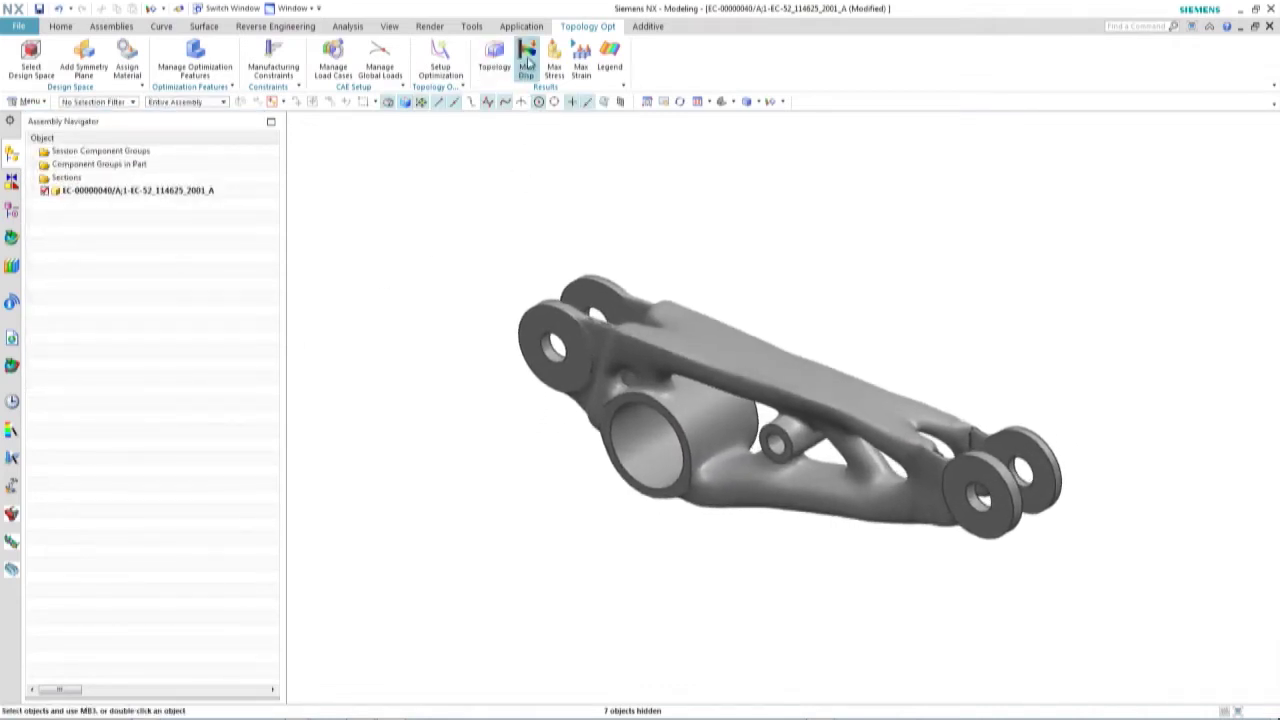
click(527, 62)
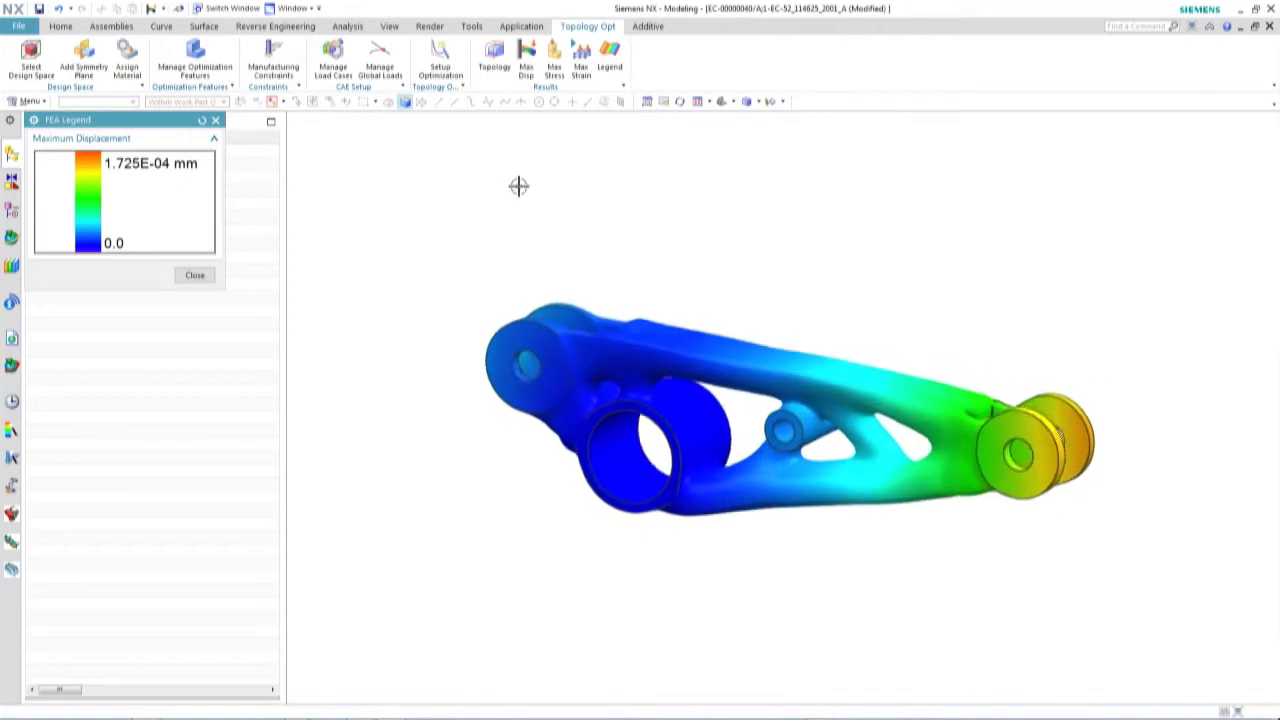
click(554, 70)
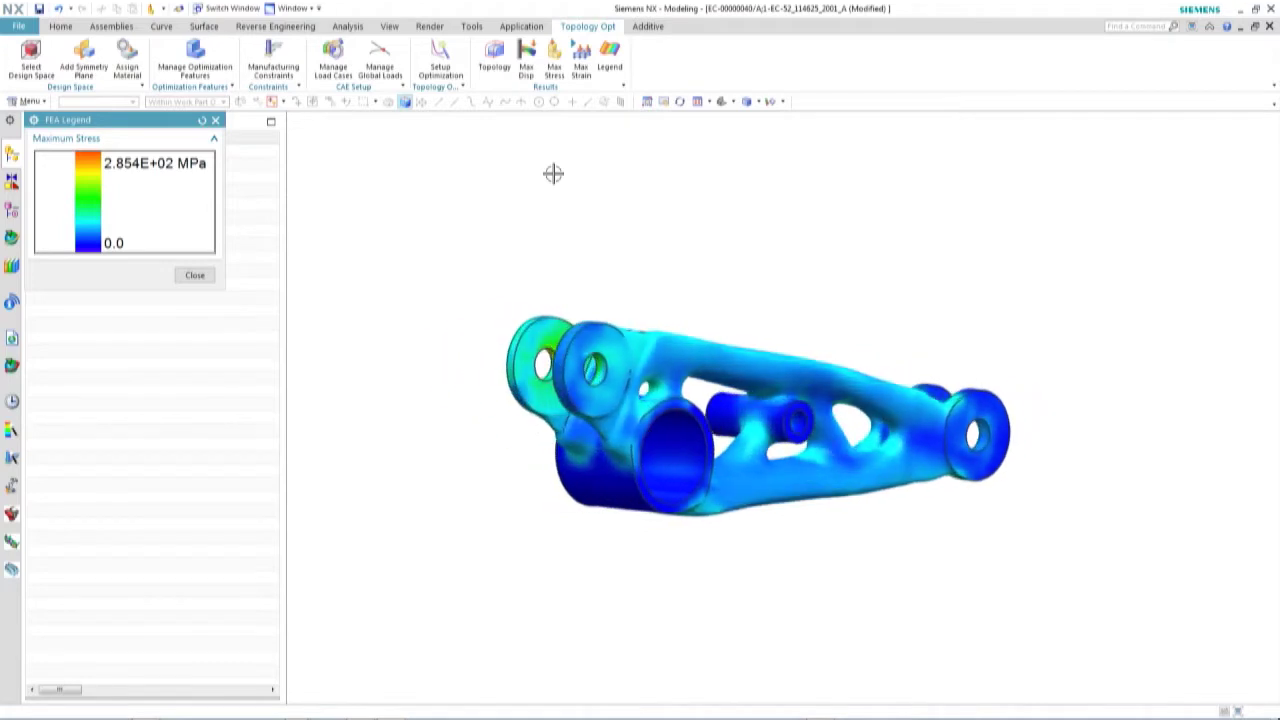
click(494, 58)
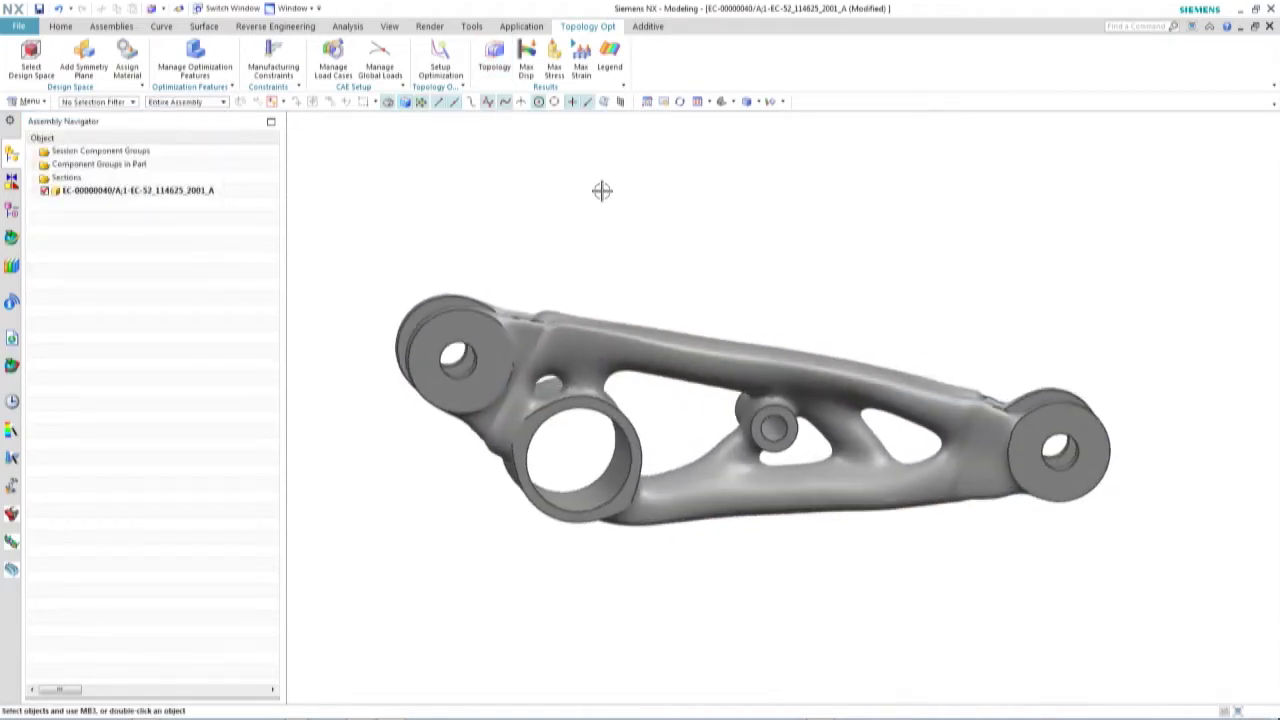
click(530, 64)
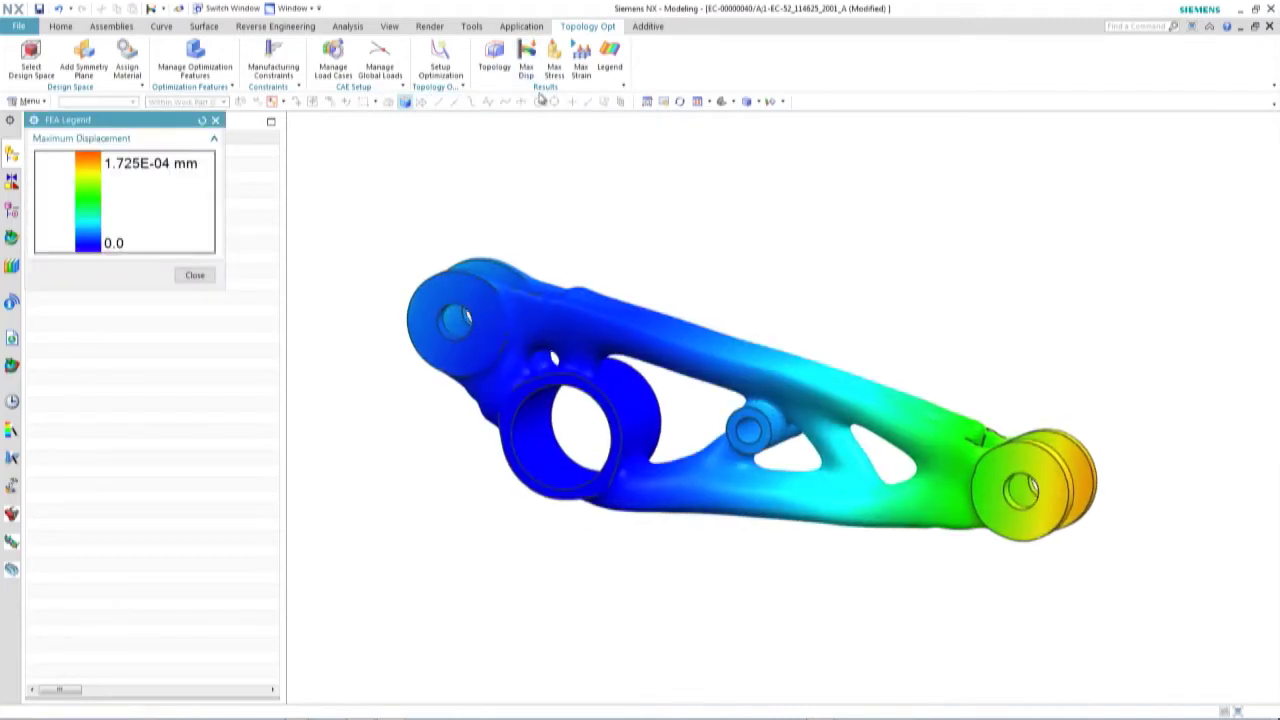
click(553, 62)
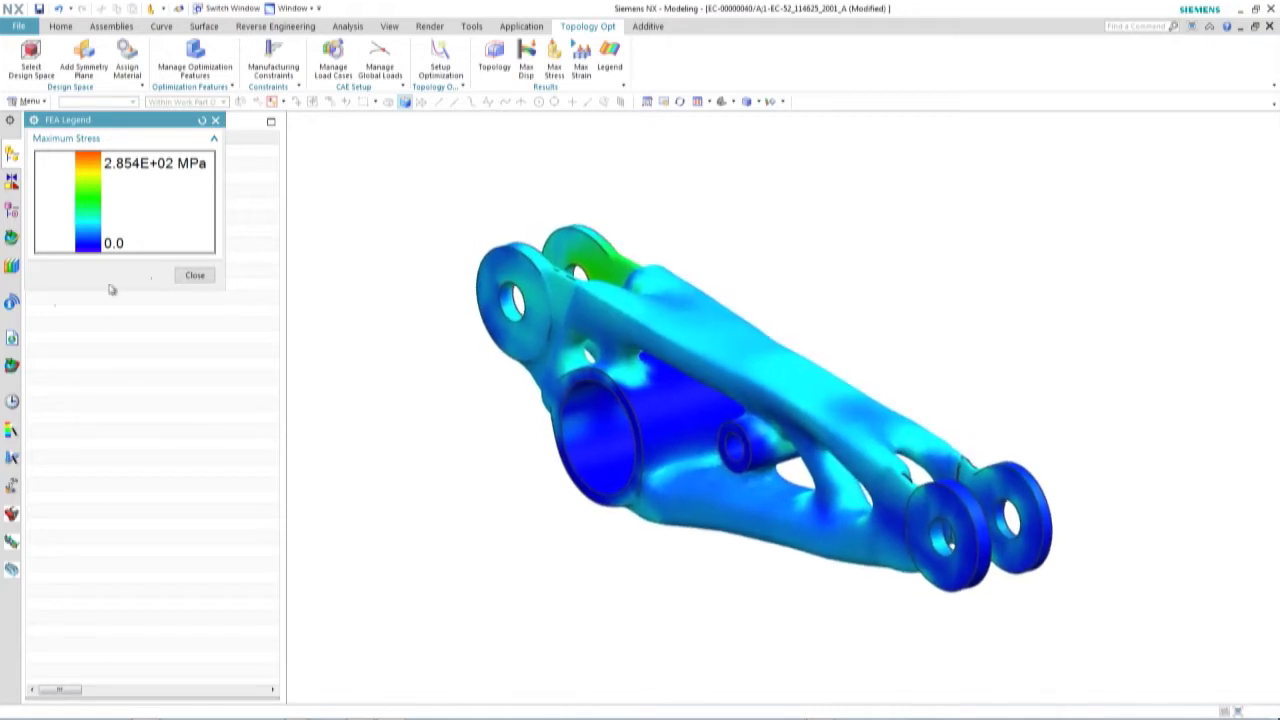
Display the bell crank's parent assembly, EC-000000127/A;1-MotionModelParts
click(12, 153)
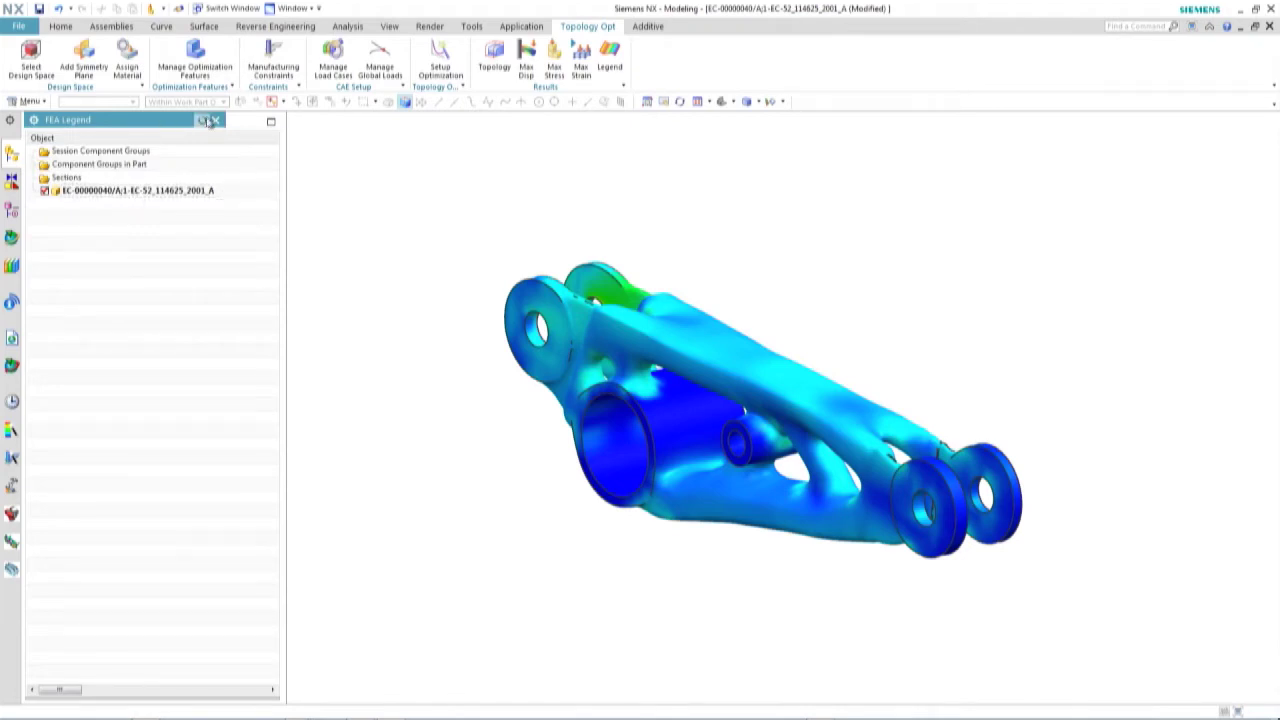
click(177, 192)
right_click(177, 195)
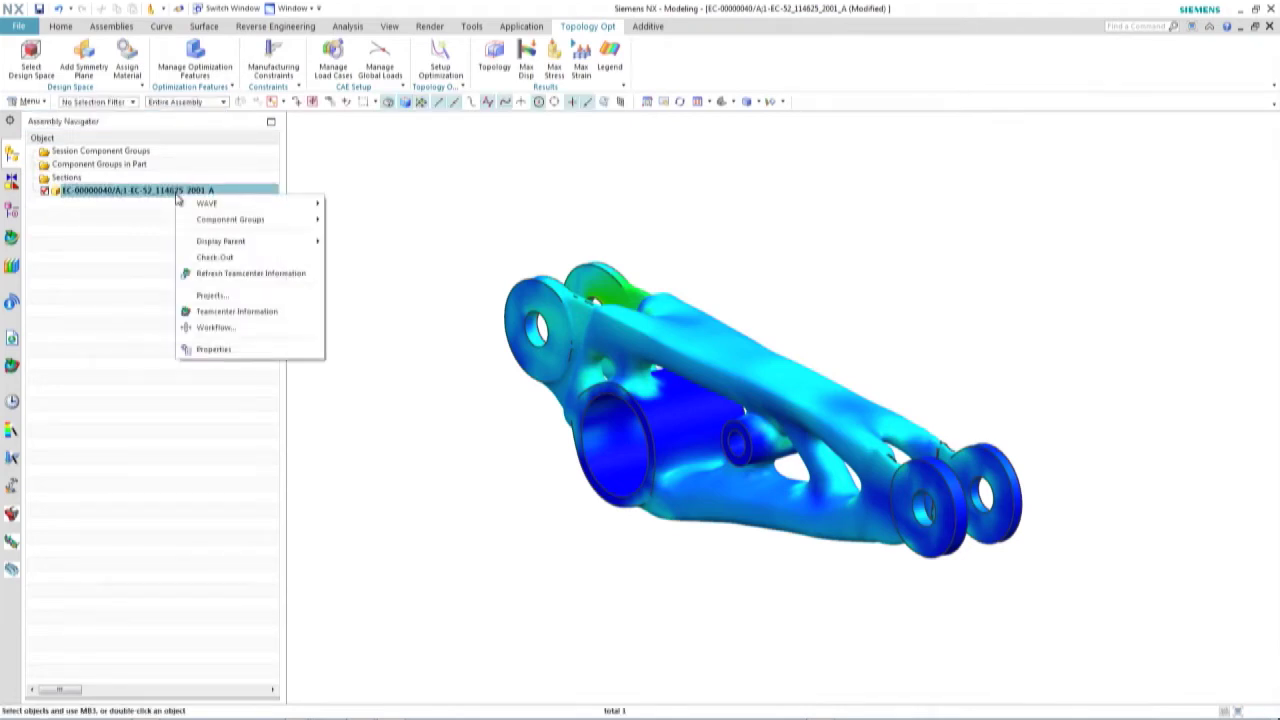
mouse_move(226, 243)
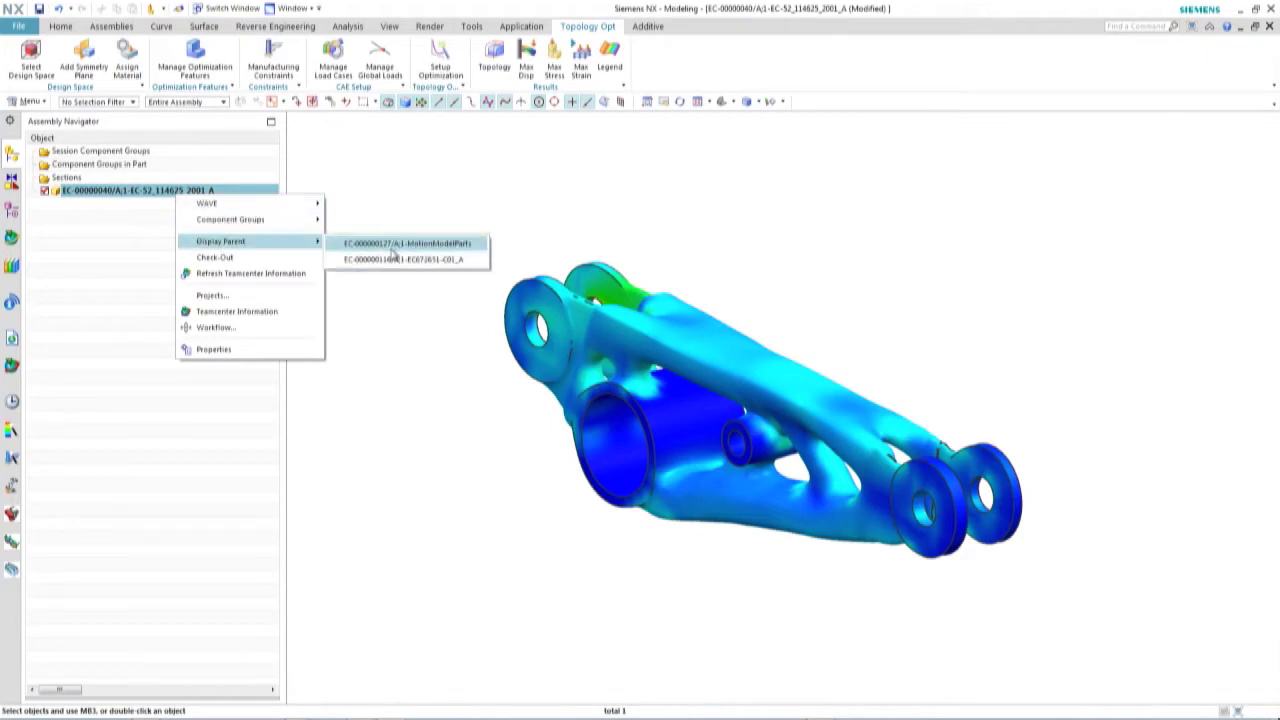
click(391, 246)
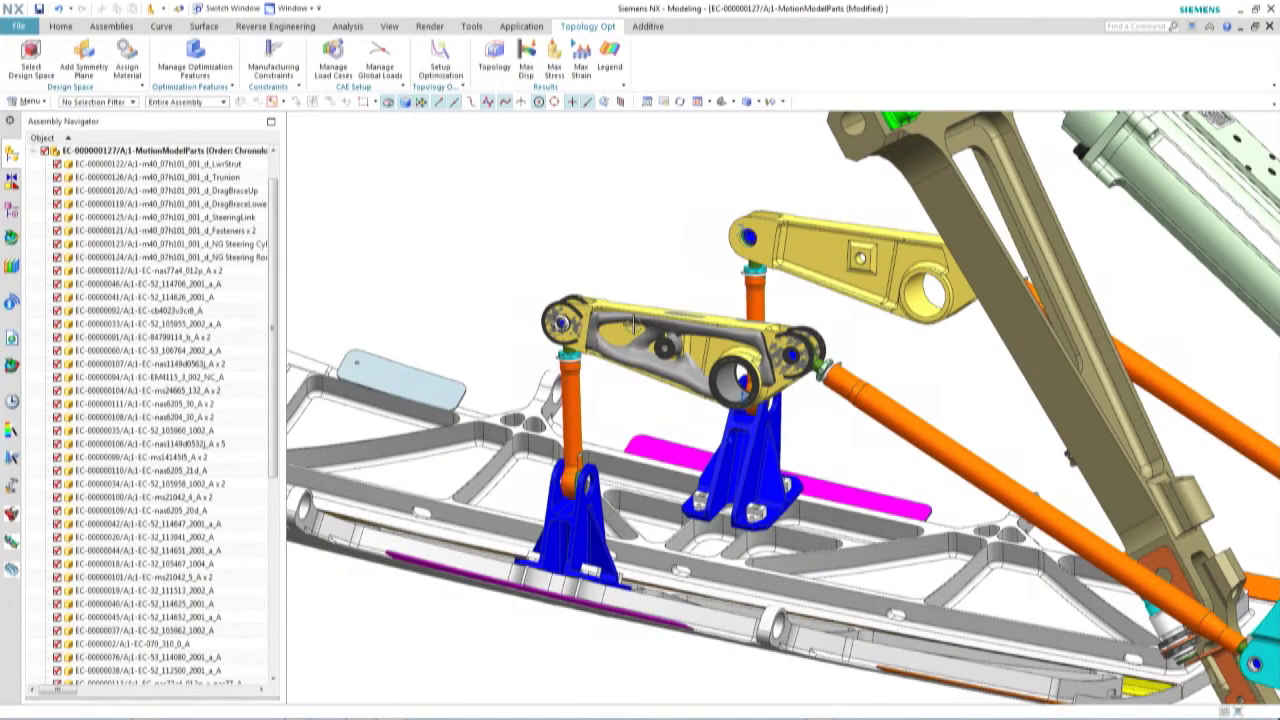
Replace the front bell crank's reference set so only its optimized shape appears, and show the component's exact geometry
right_click(634, 304)
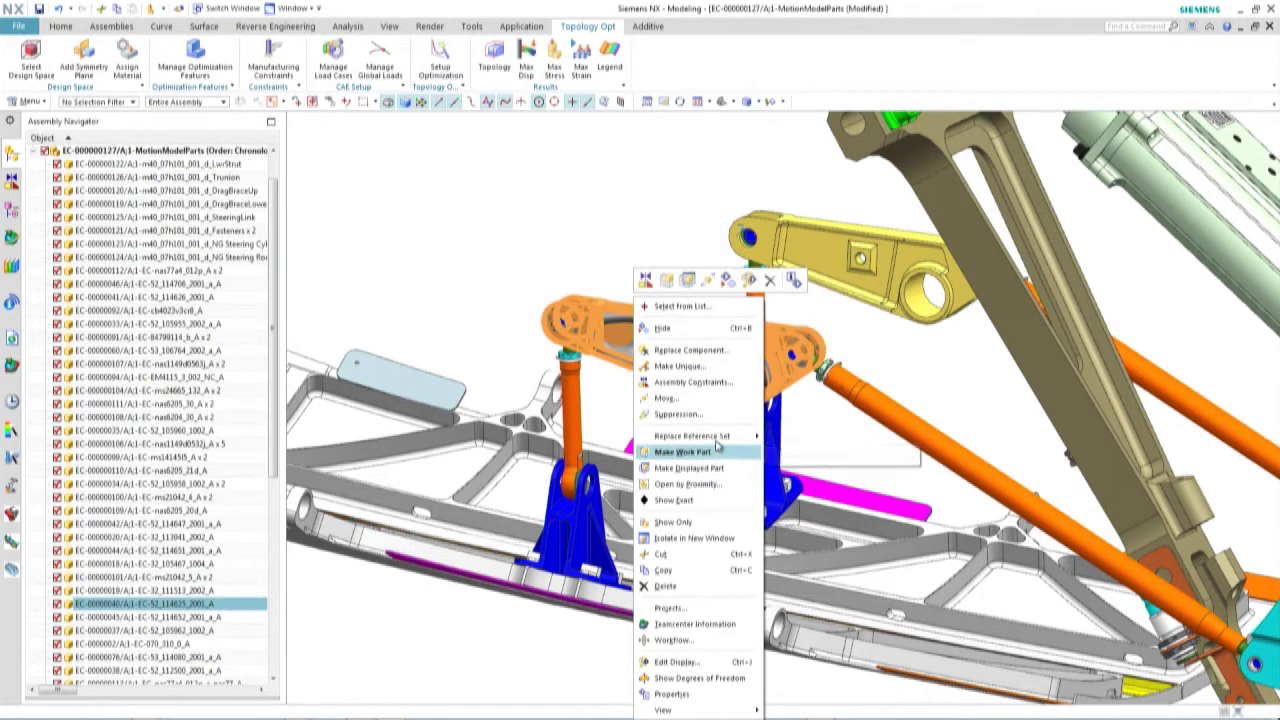
click(810, 505)
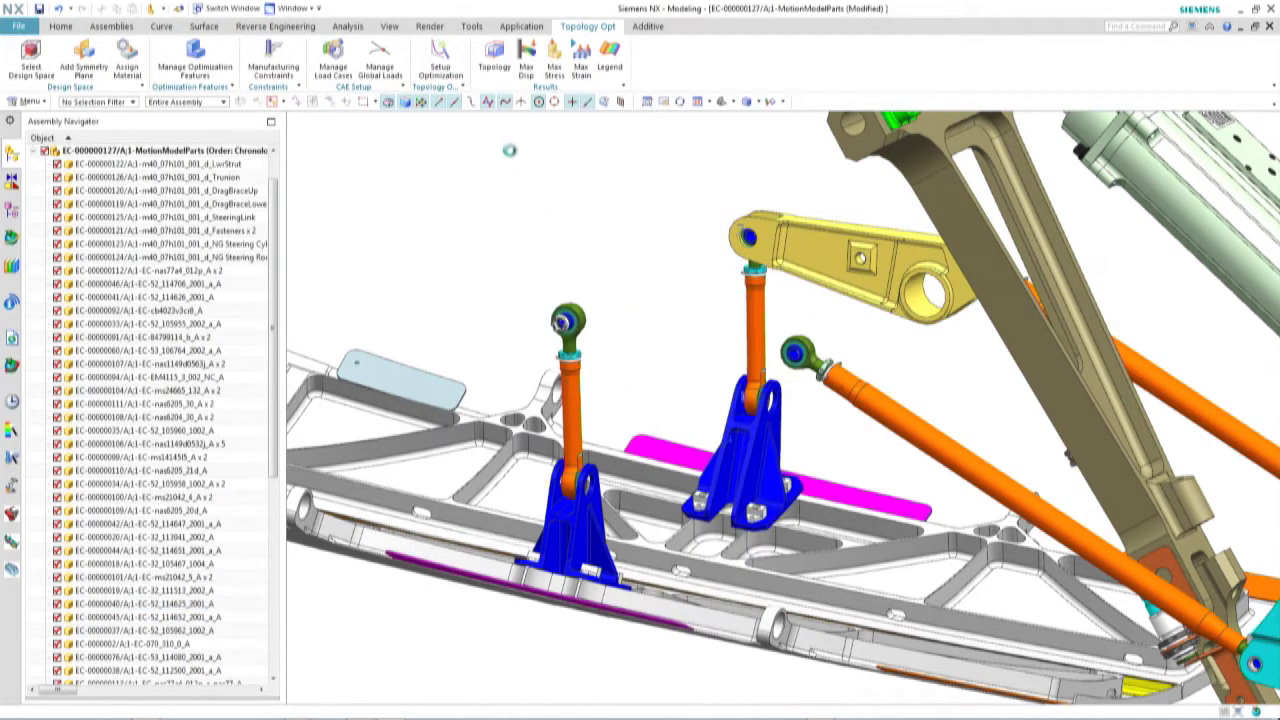
right_click(640, 318)
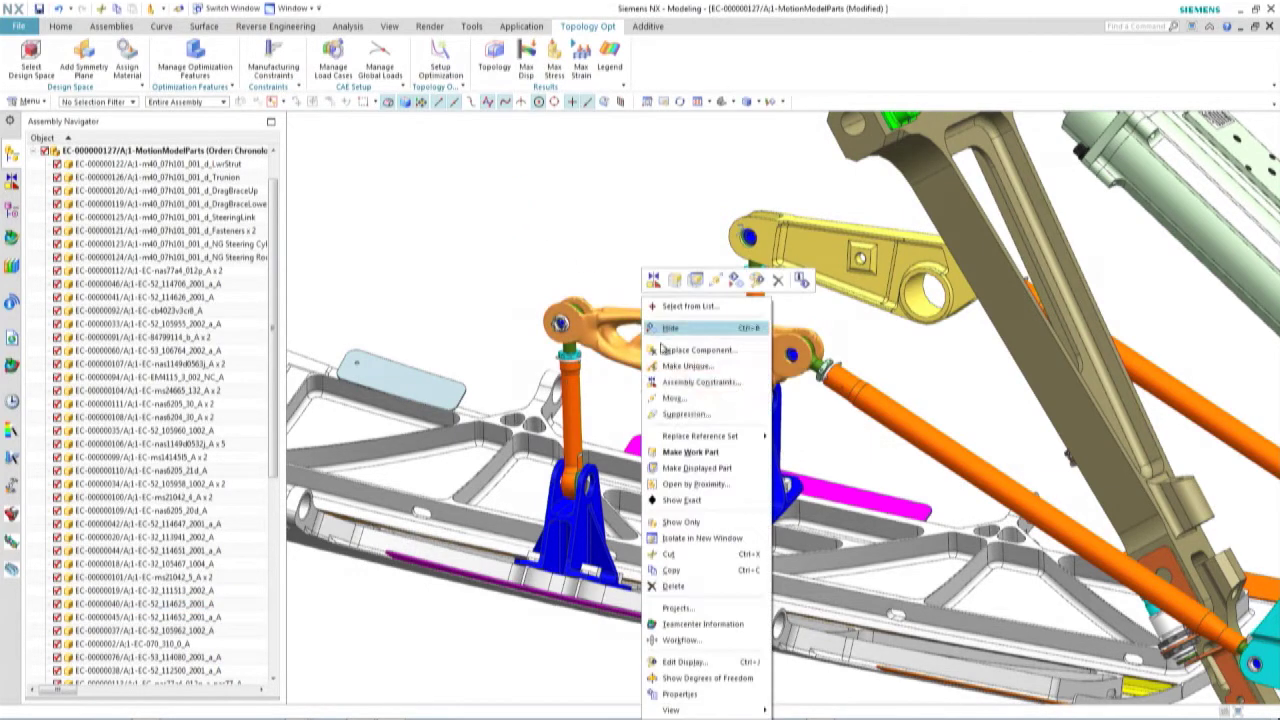
click(682, 500)
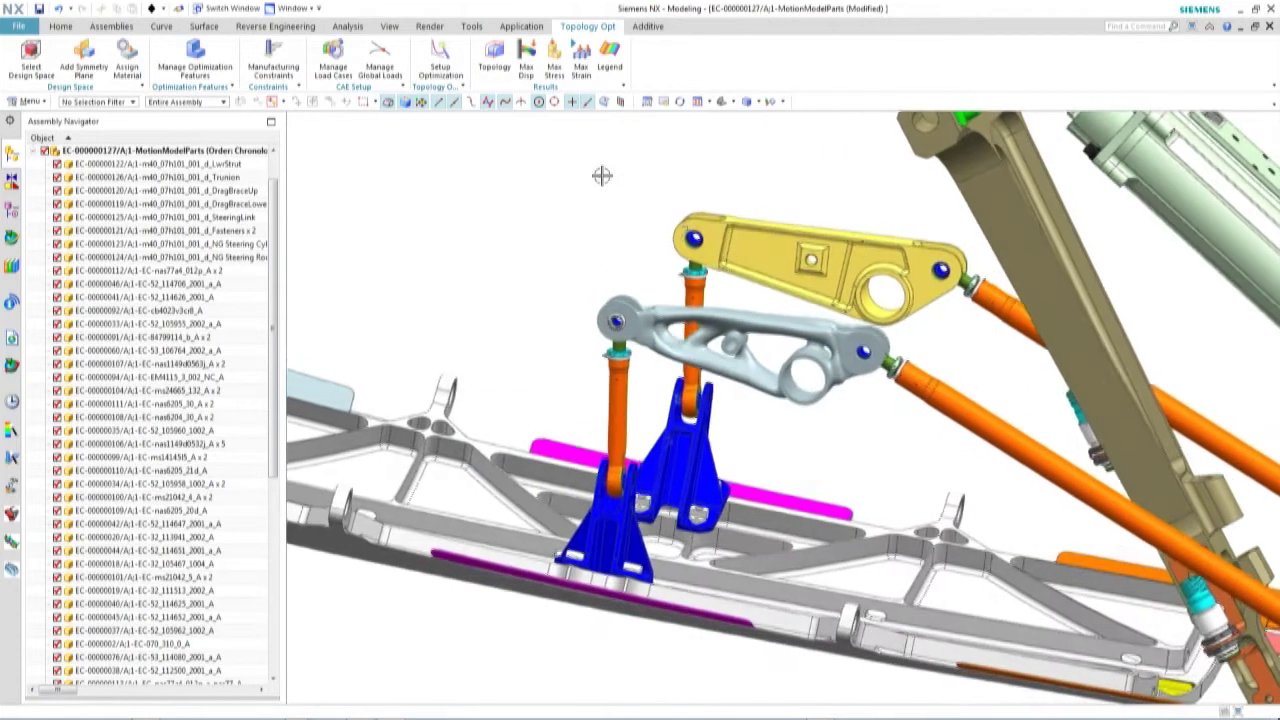
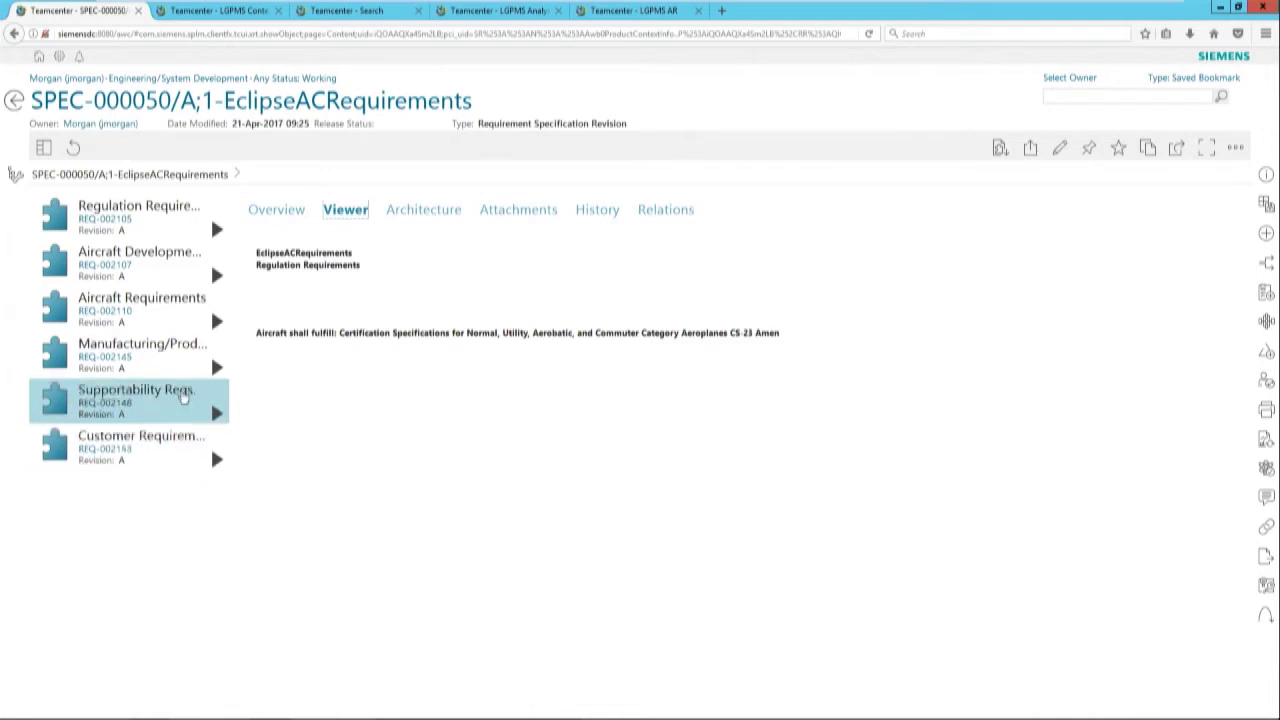
Open the LGPMS Software requirements by expanding Aircraft Requirements, Aircraft Performance, Landing and LGPMS in the EclipseACRequirements specification
click(217, 322)
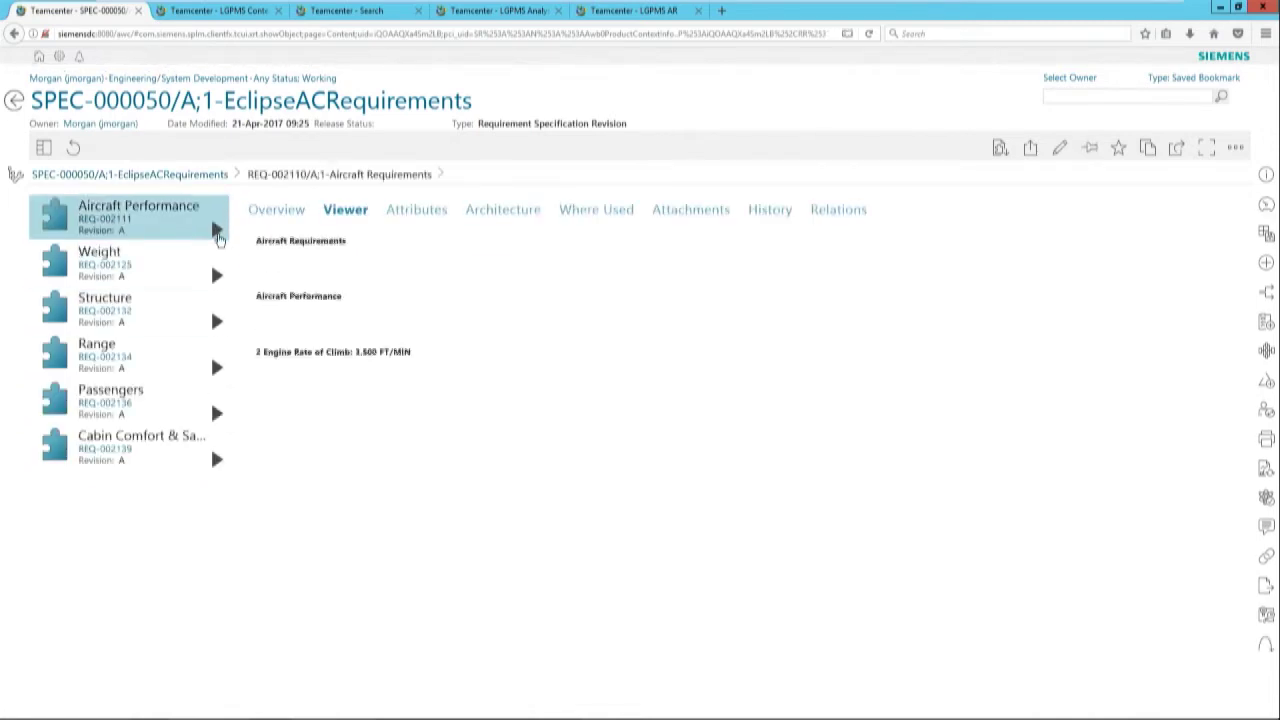
click(217, 230)
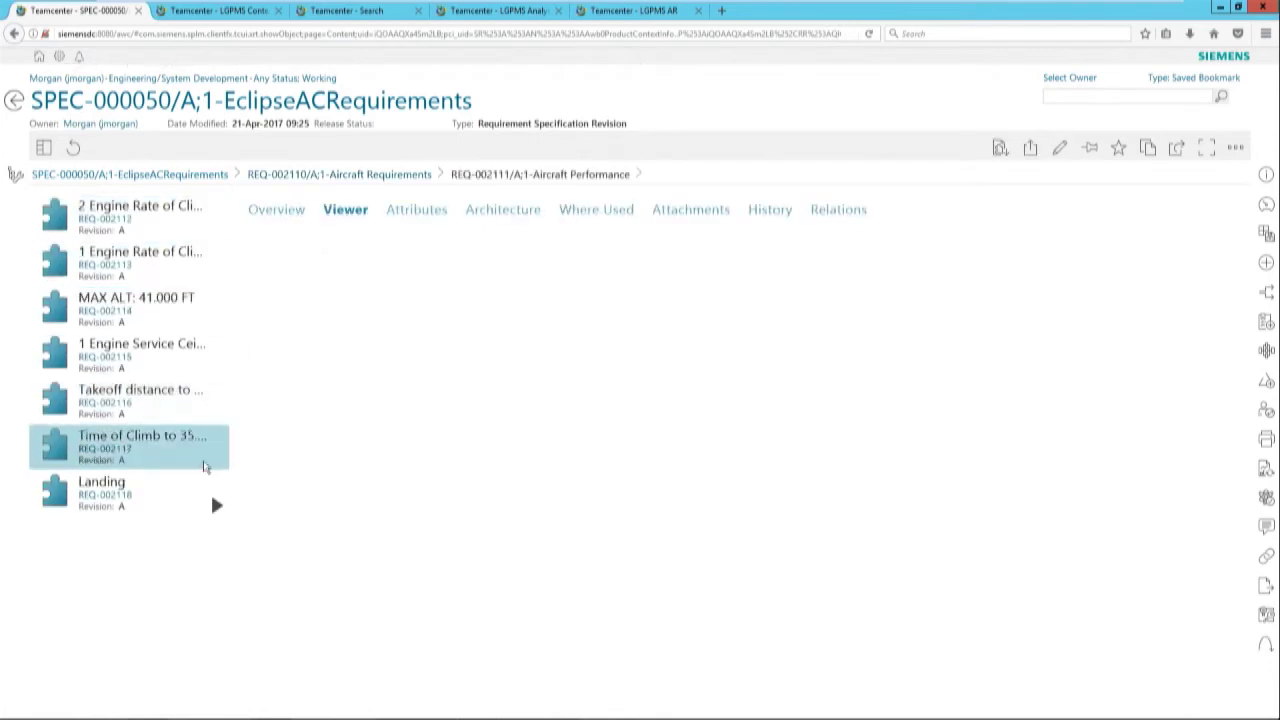
click(216, 507)
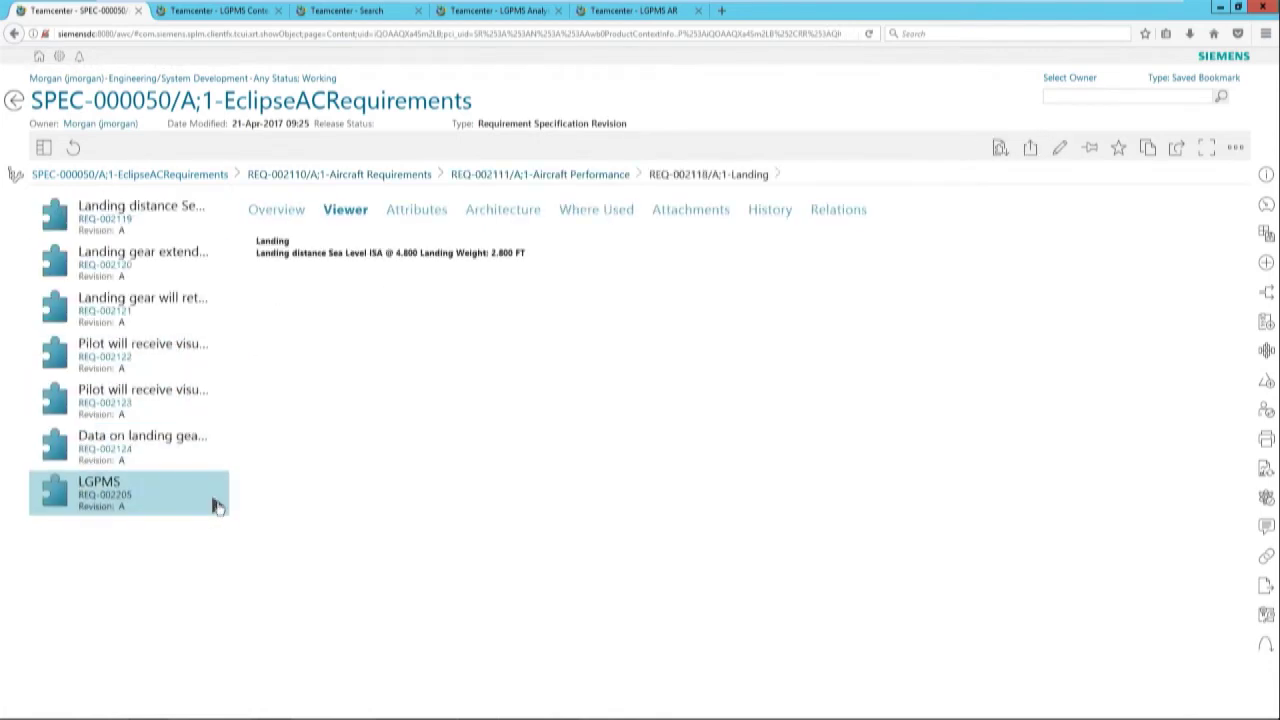
click(216, 505)
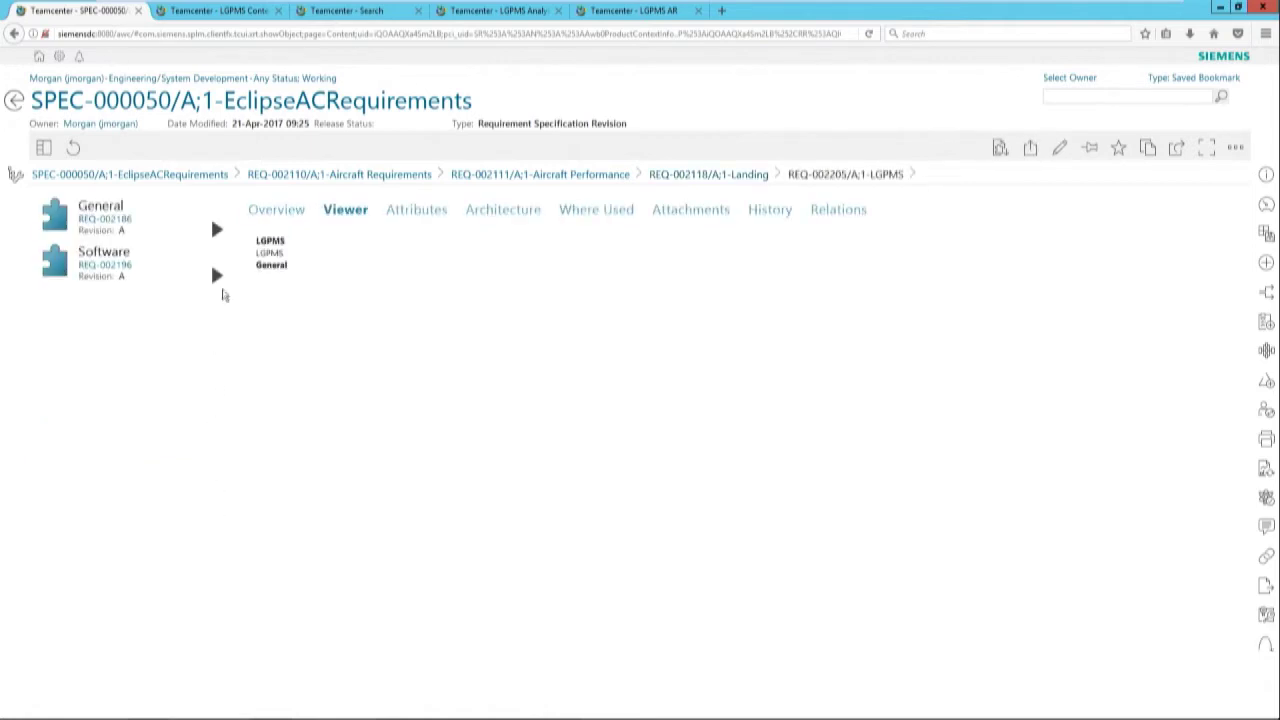
click(217, 276)
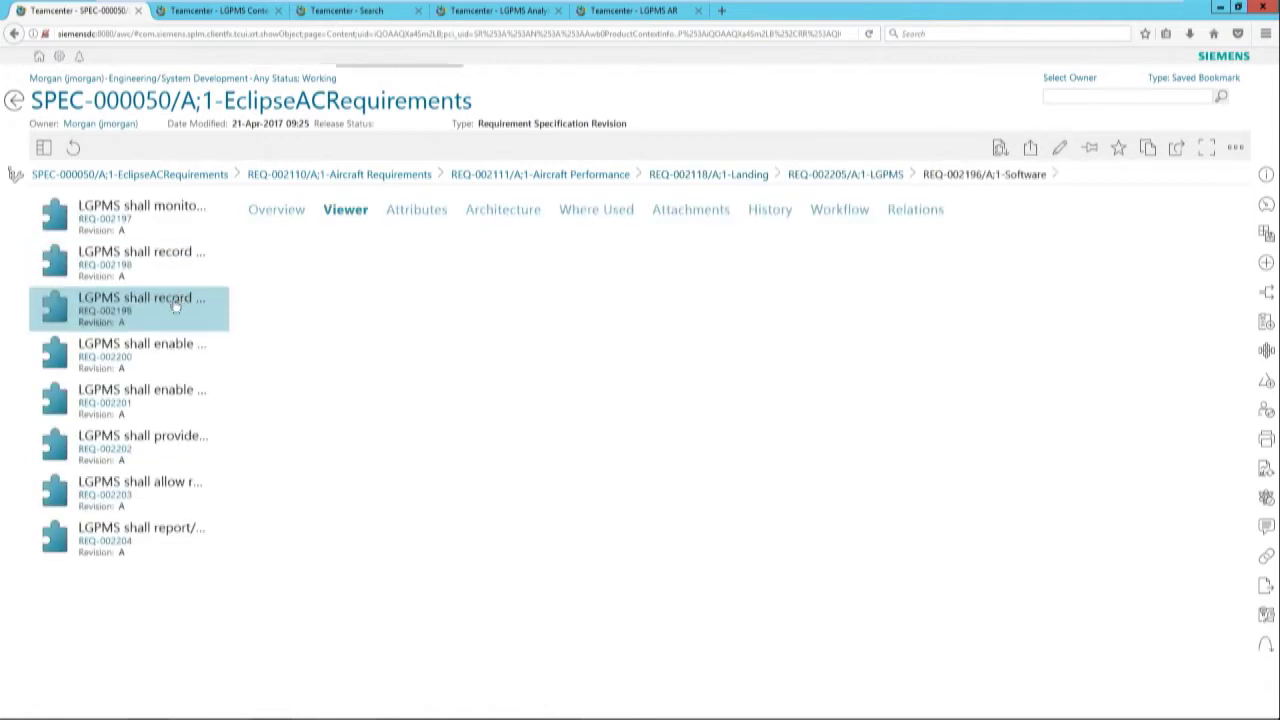
Add a child requirement named "The application shall enable filtering for input sensors" to REQ-002200
click(146, 358)
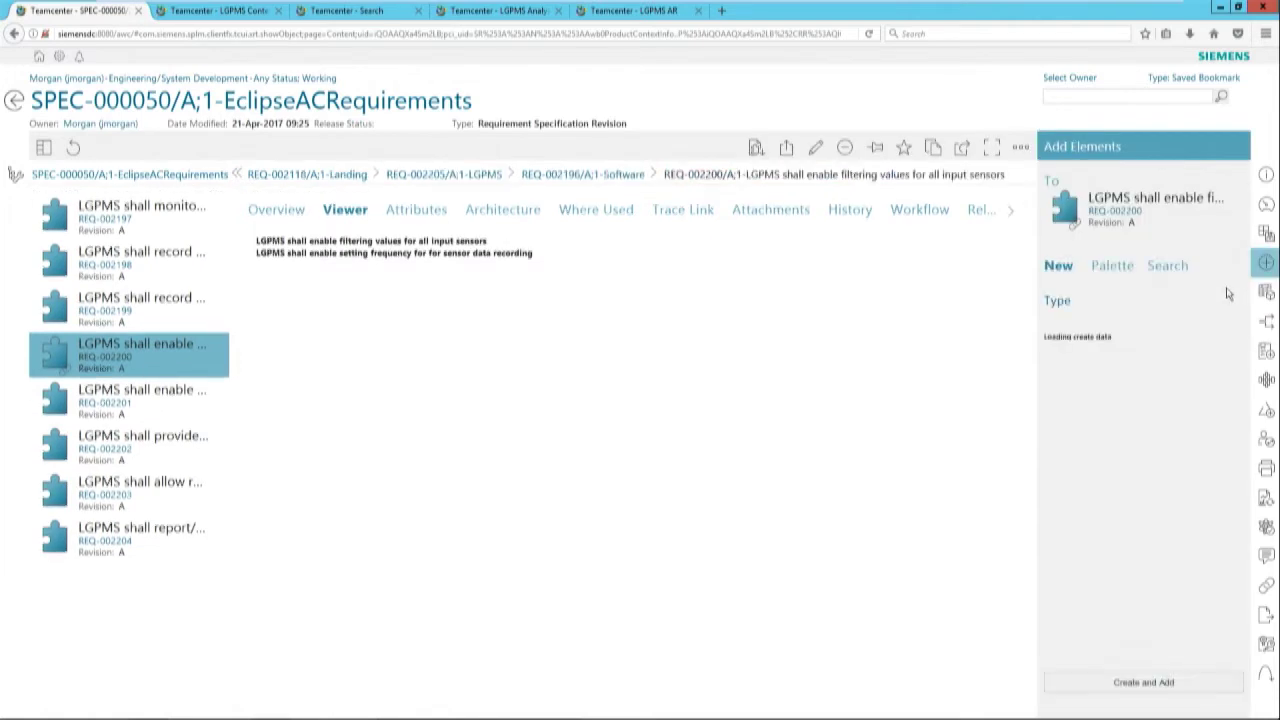
click(1067, 492)
text(L)
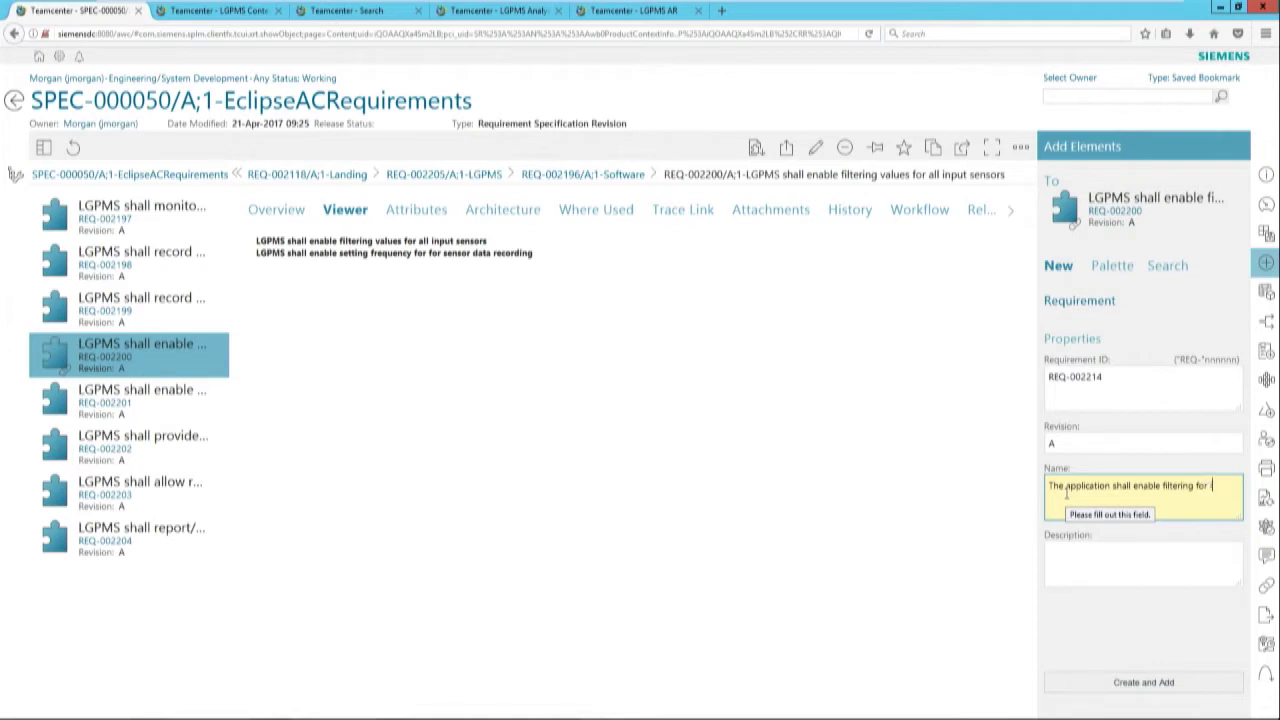
text(ensors)
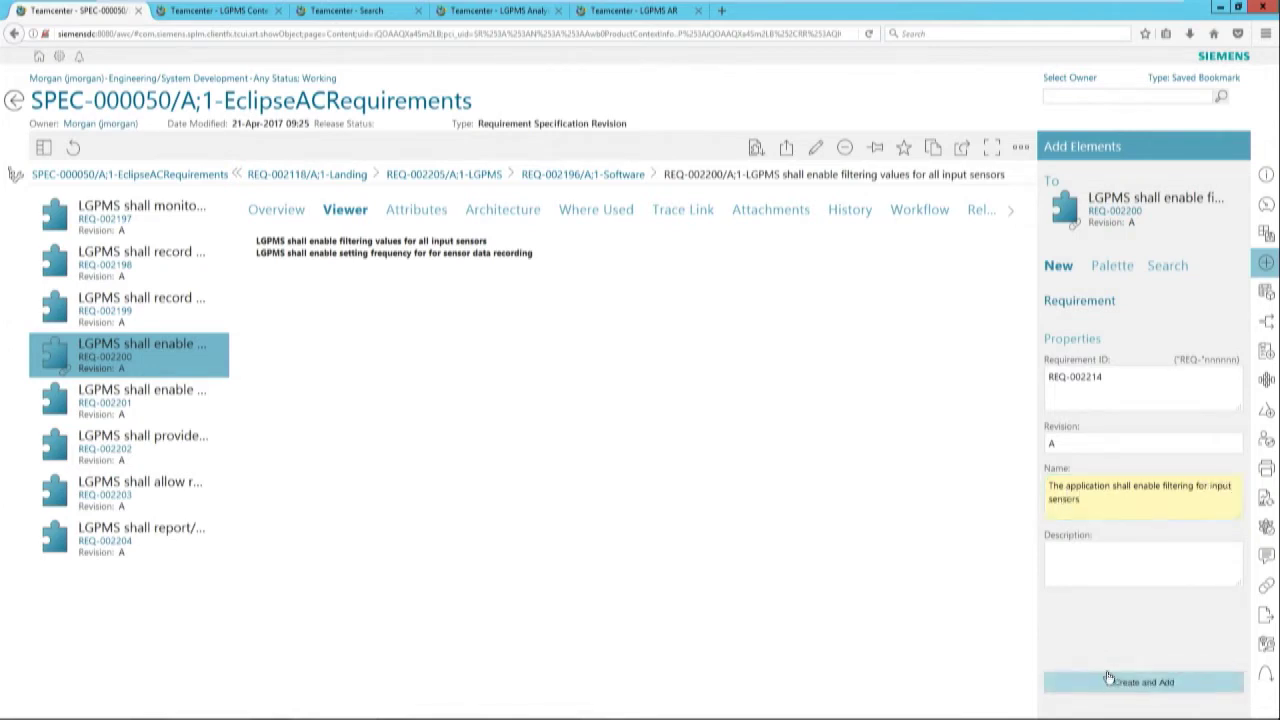
click(1143, 682)
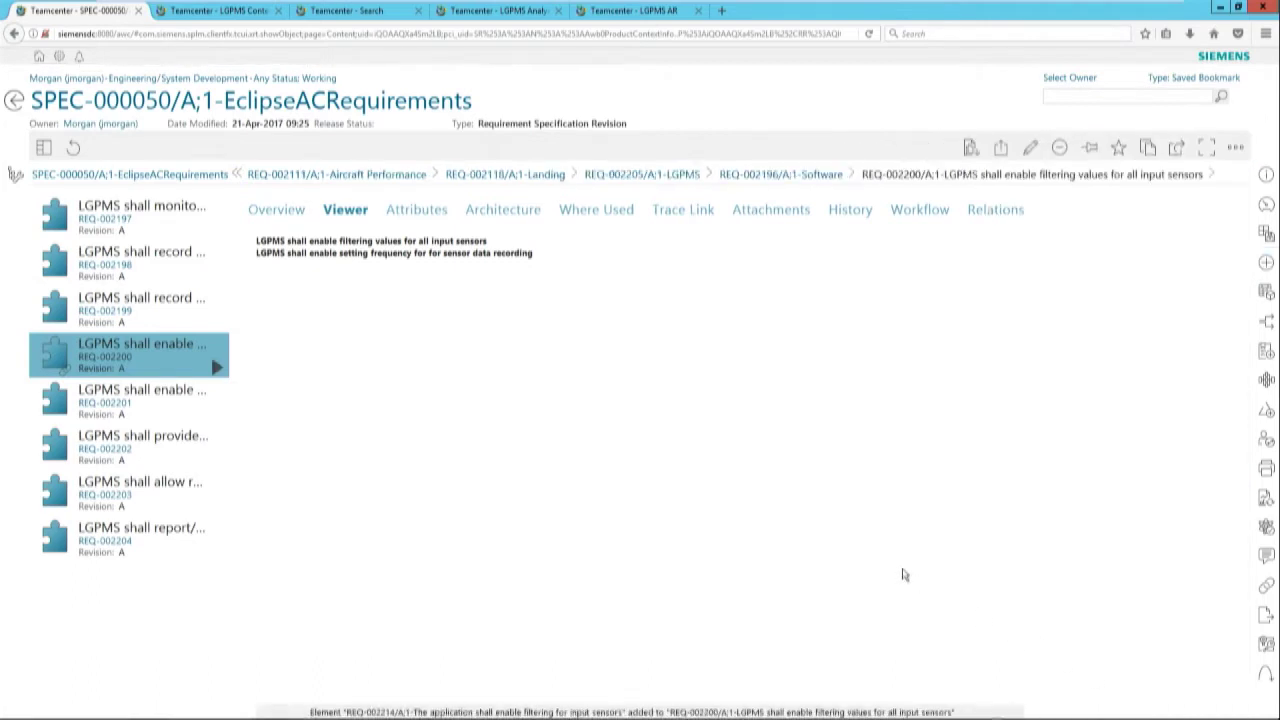
Open the new child requirement under REQ-002200 for editing and insert the image Acc_SS.jpg on a new line below its text
click(216, 368)
click(212, 368)
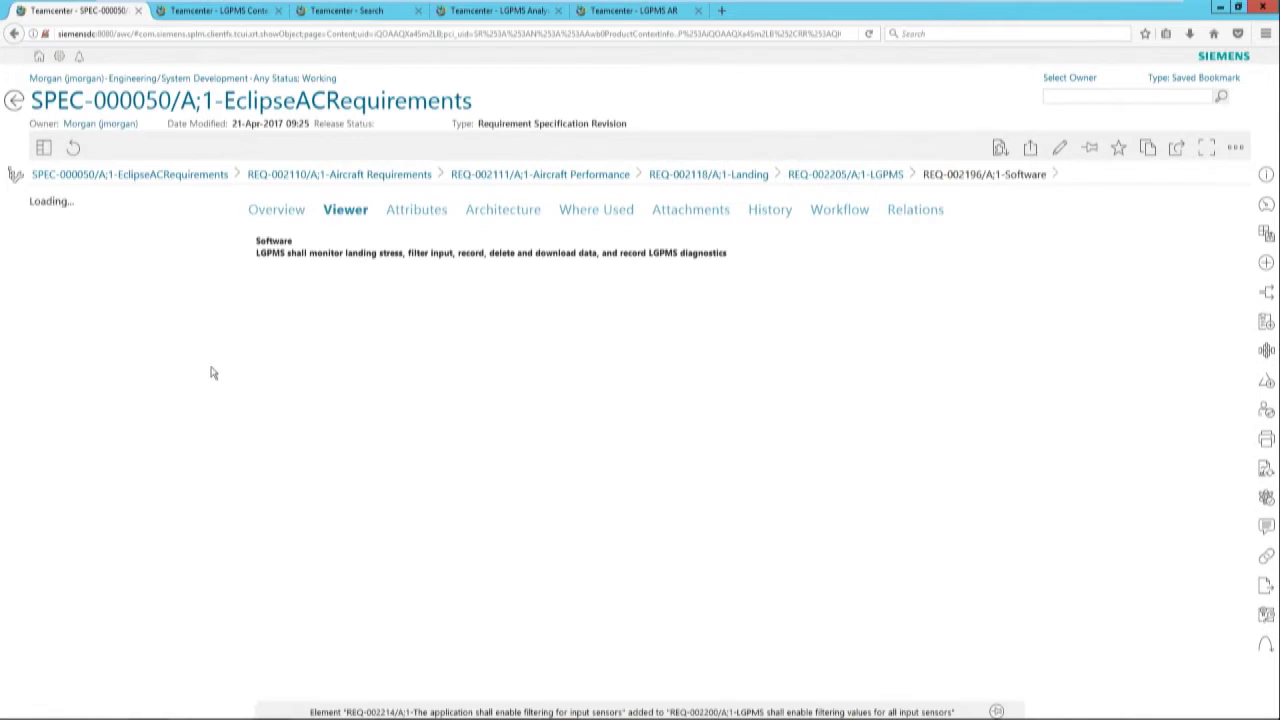
click(177, 228)
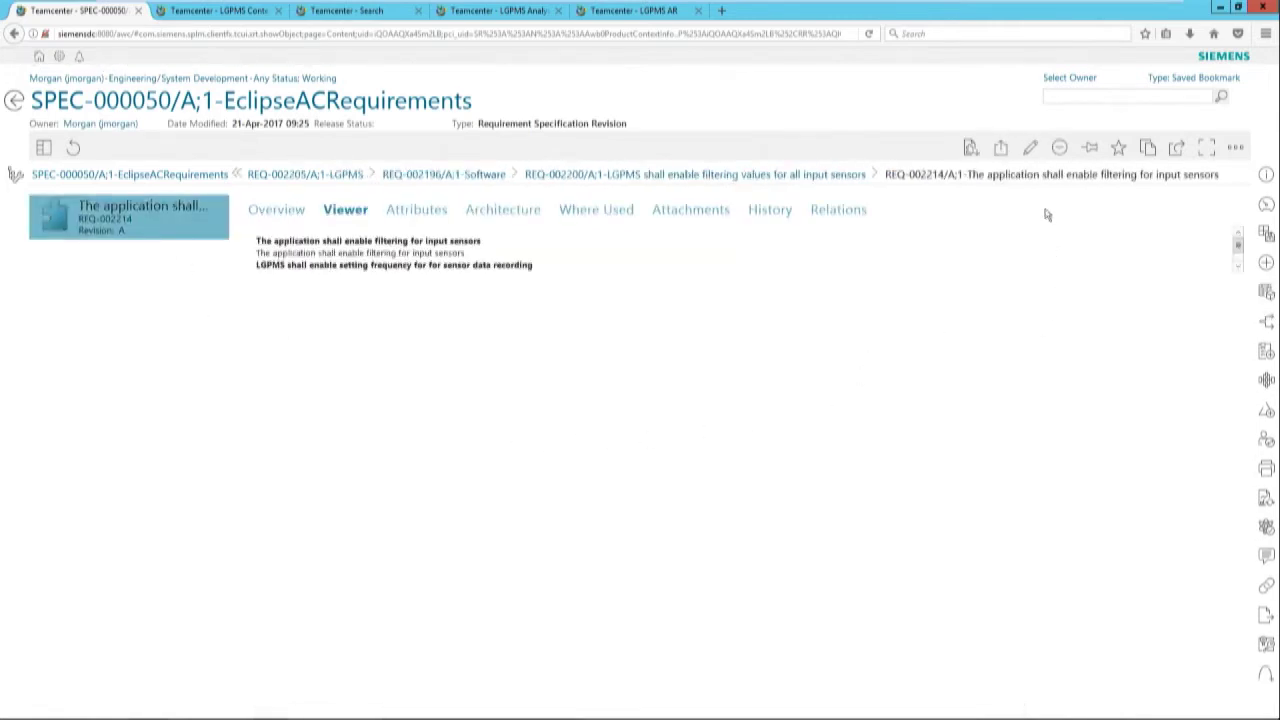
click(1030, 150)
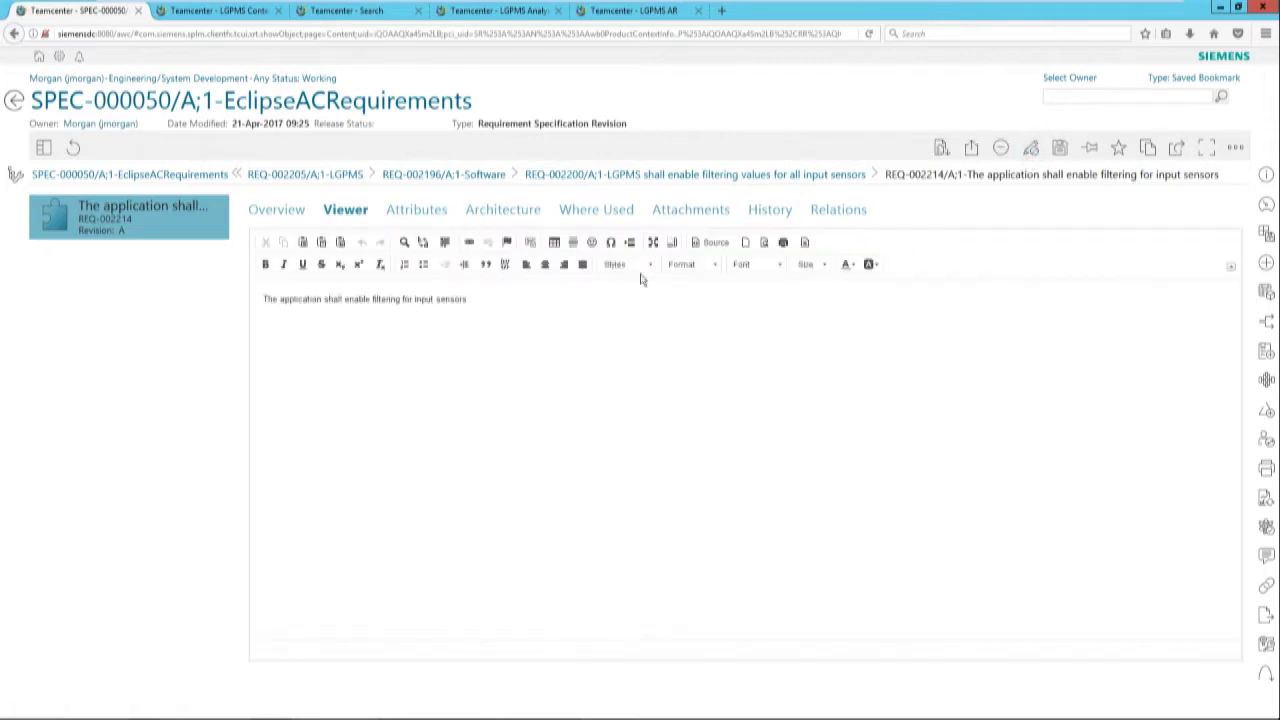
click(544, 304)
key(Return)
click(530, 243)
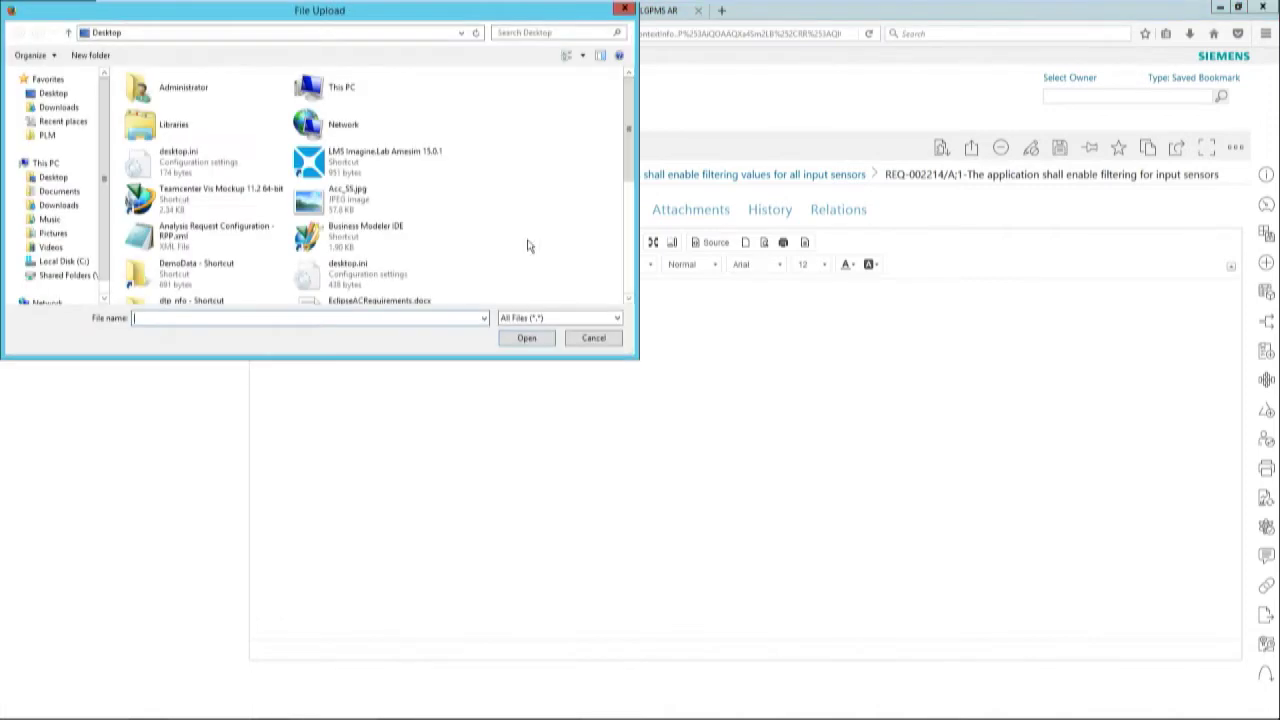
click(376, 205)
click(524, 340)
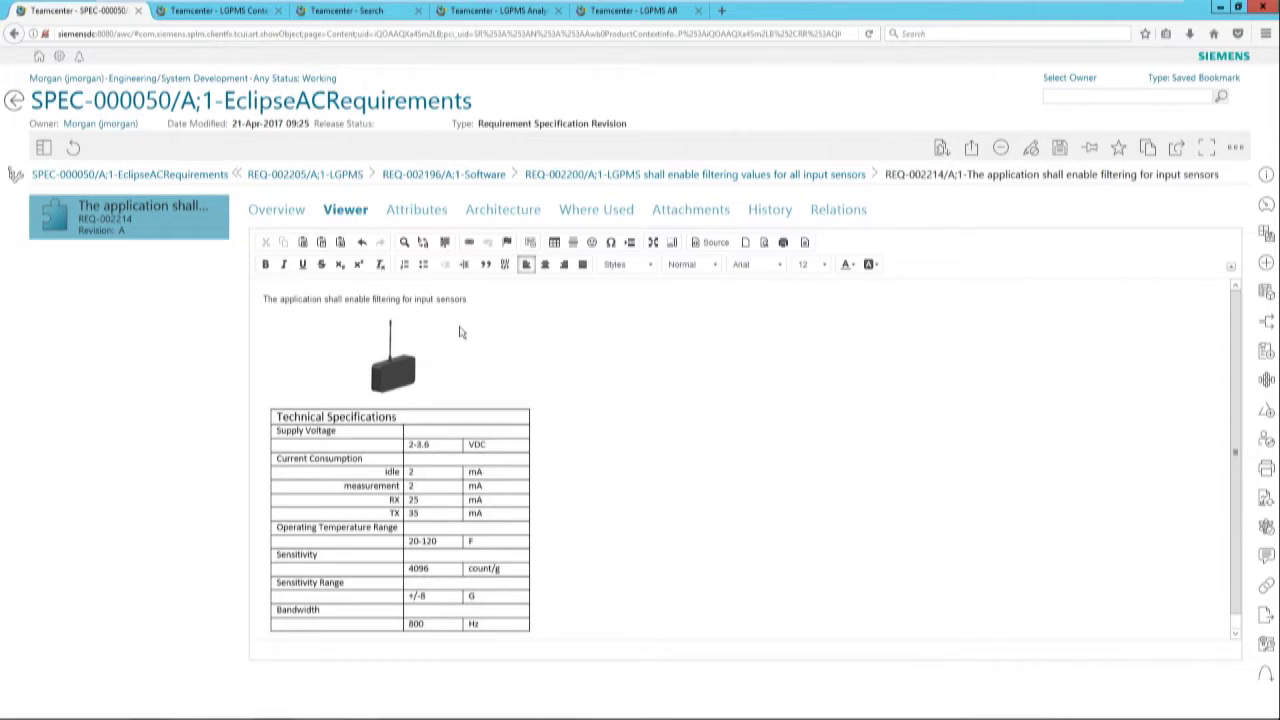
Show the relations legend for the LGPMS Context architecture and highlight its requirement, functional and logical objects in turn
click(228, 11)
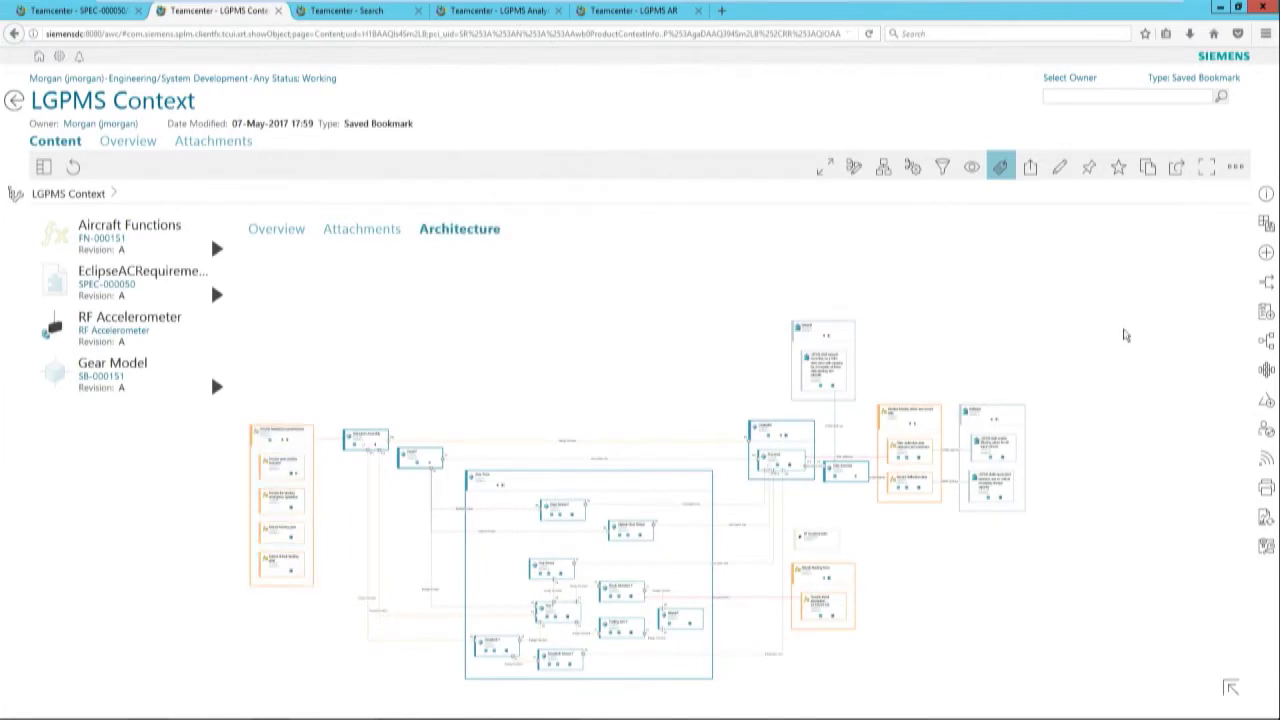
click(1266, 342)
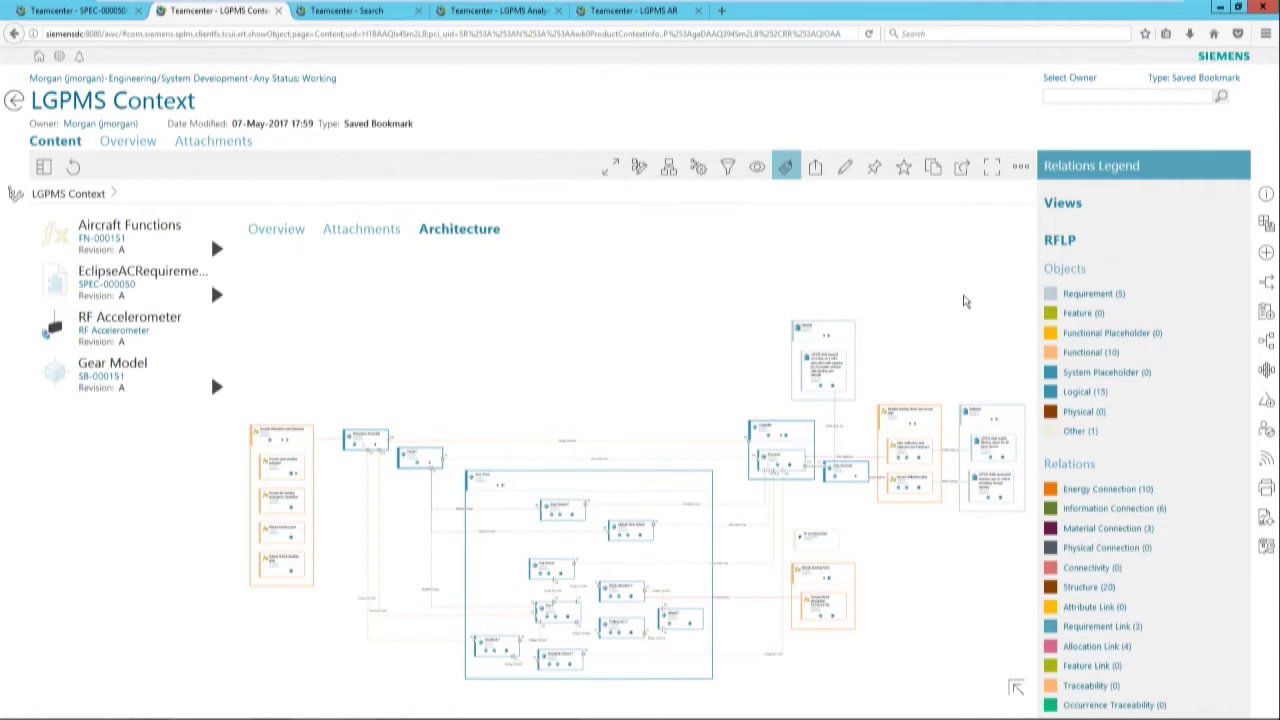
click(1098, 294)
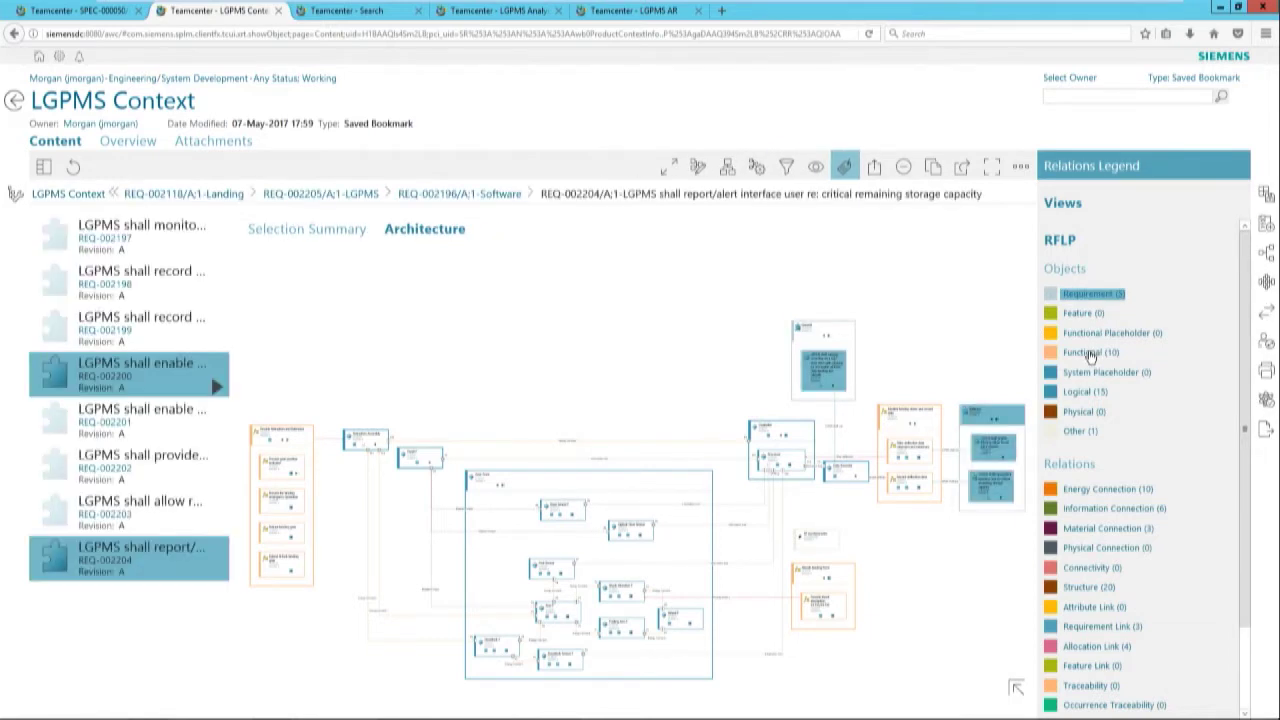
click(1091, 353)
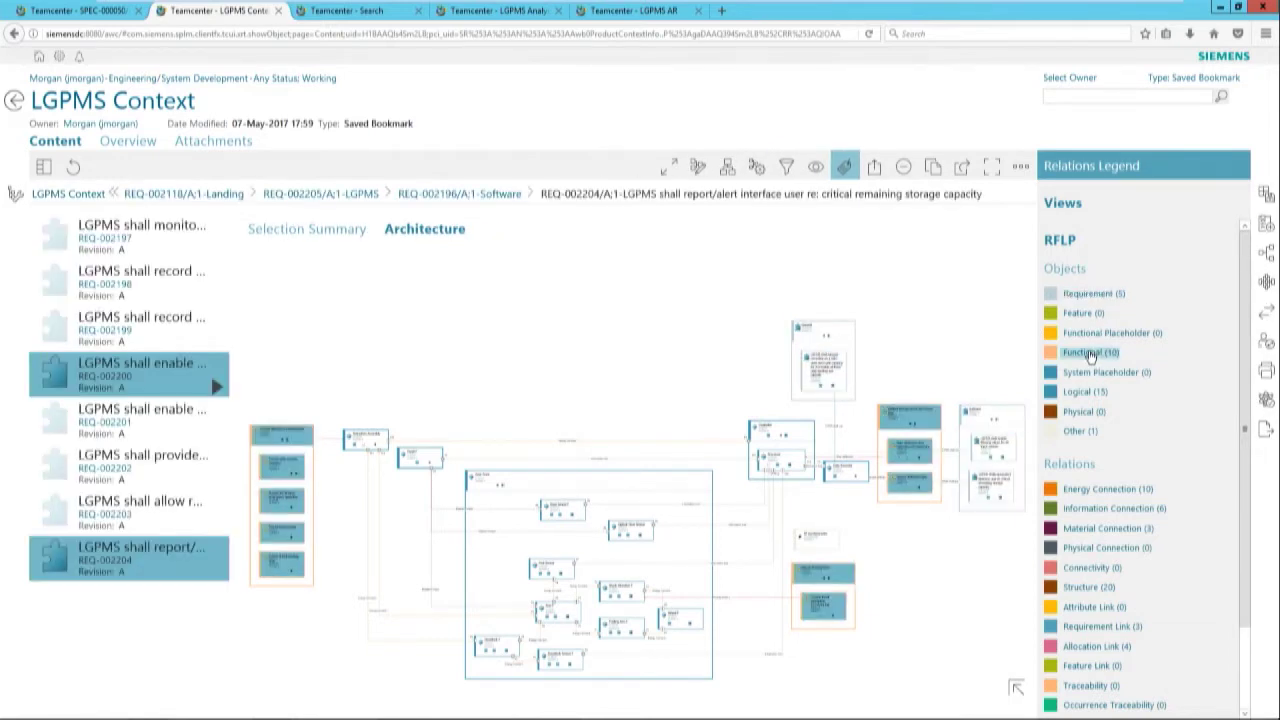
click(1083, 393)
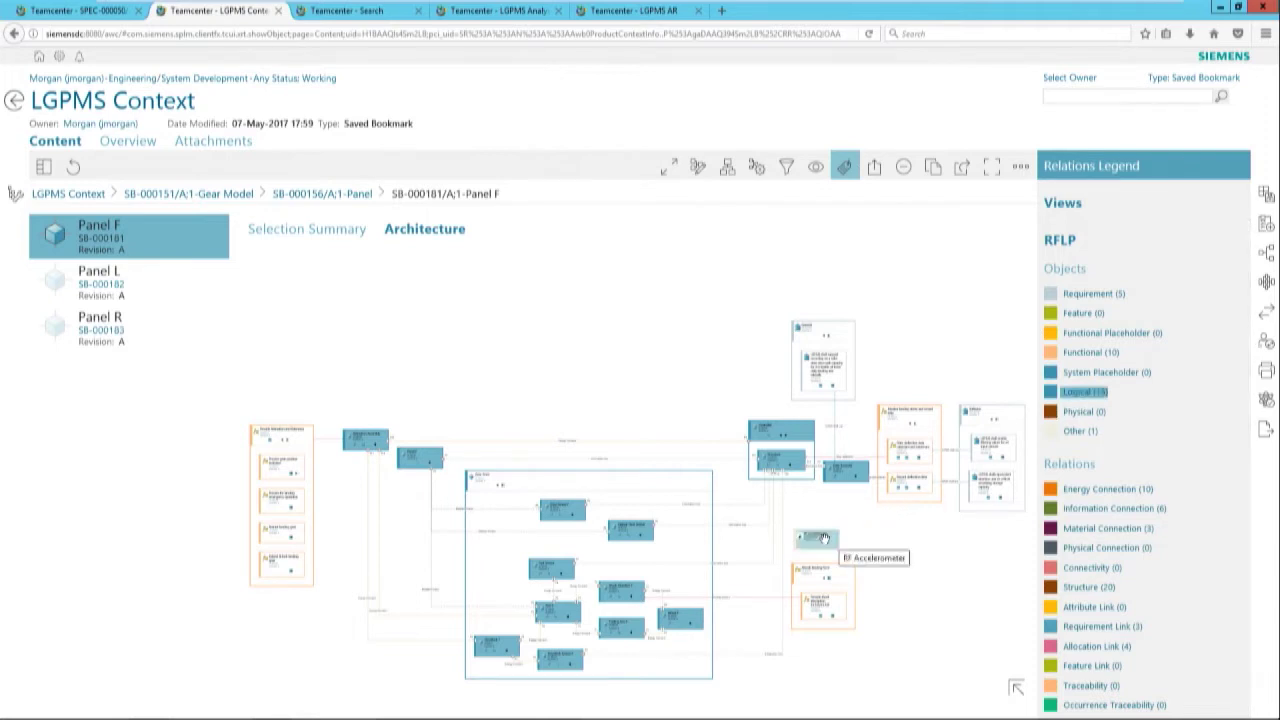
click(1012, 363)
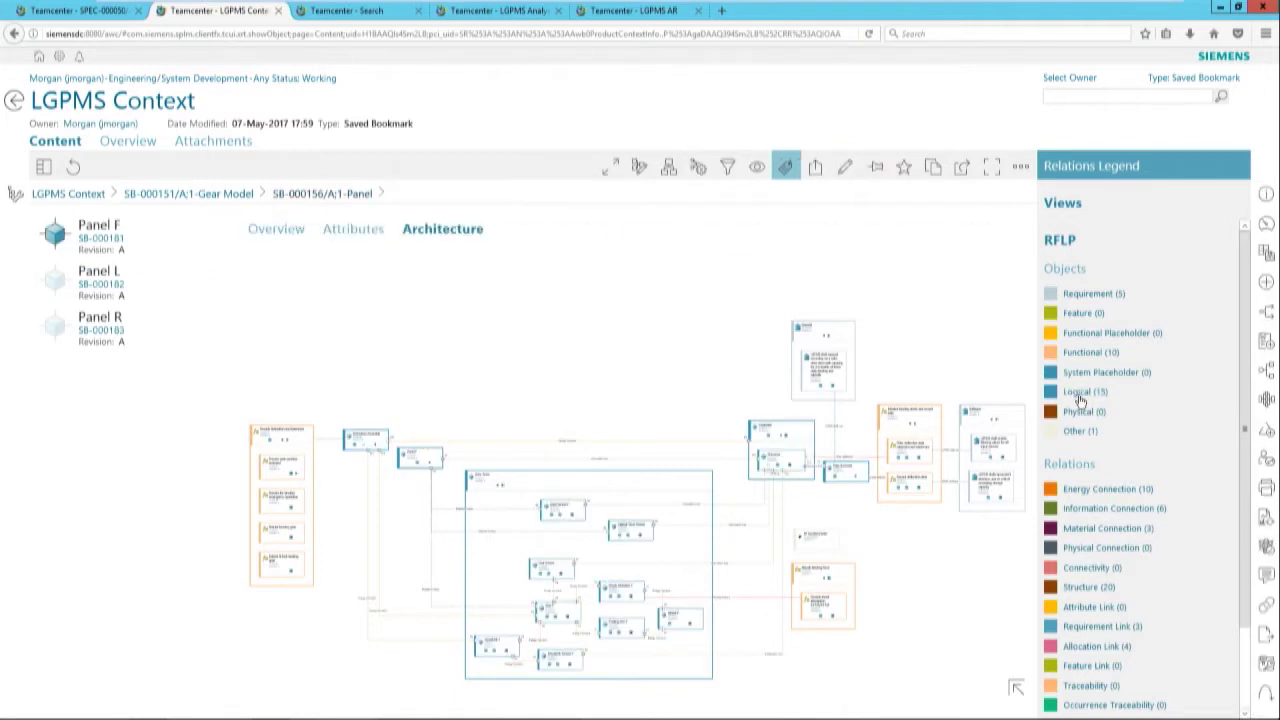
Enable diagram editing, add a System Block named "Wheel Sensor" inside the front gear block, and place it just above Wheel F
click(639, 170)
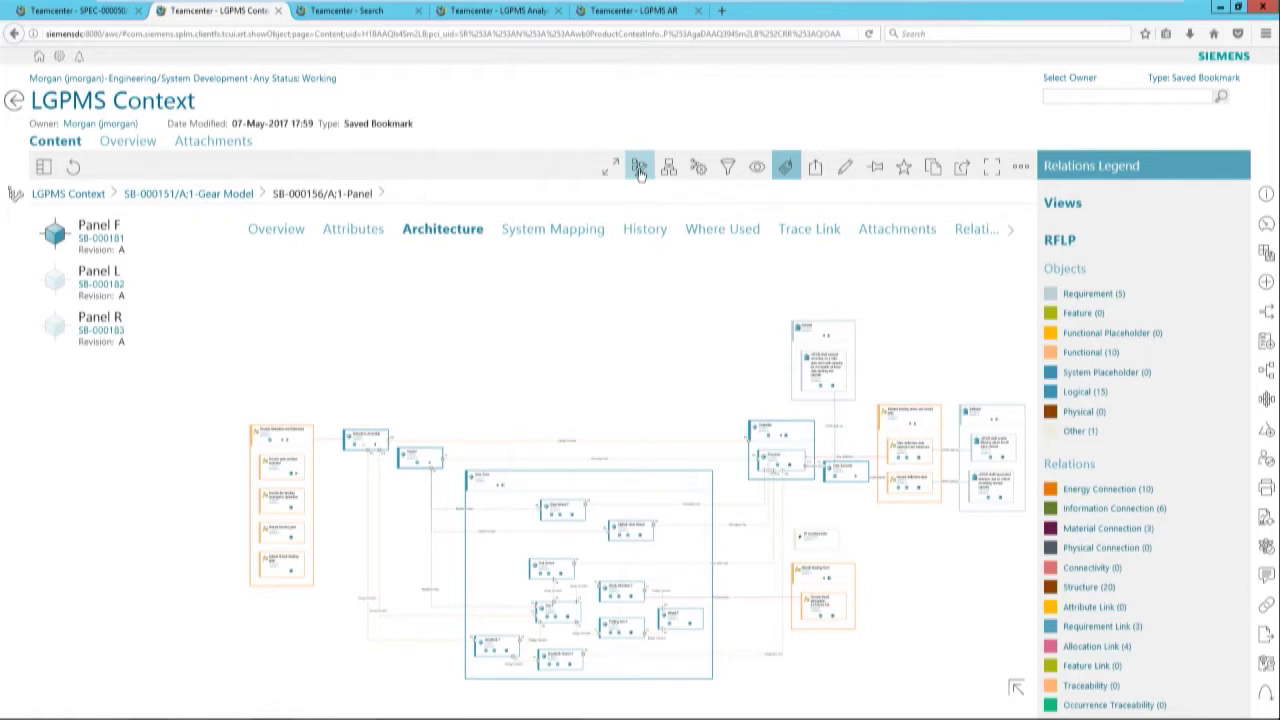
scroll(676, 440, up, 5)
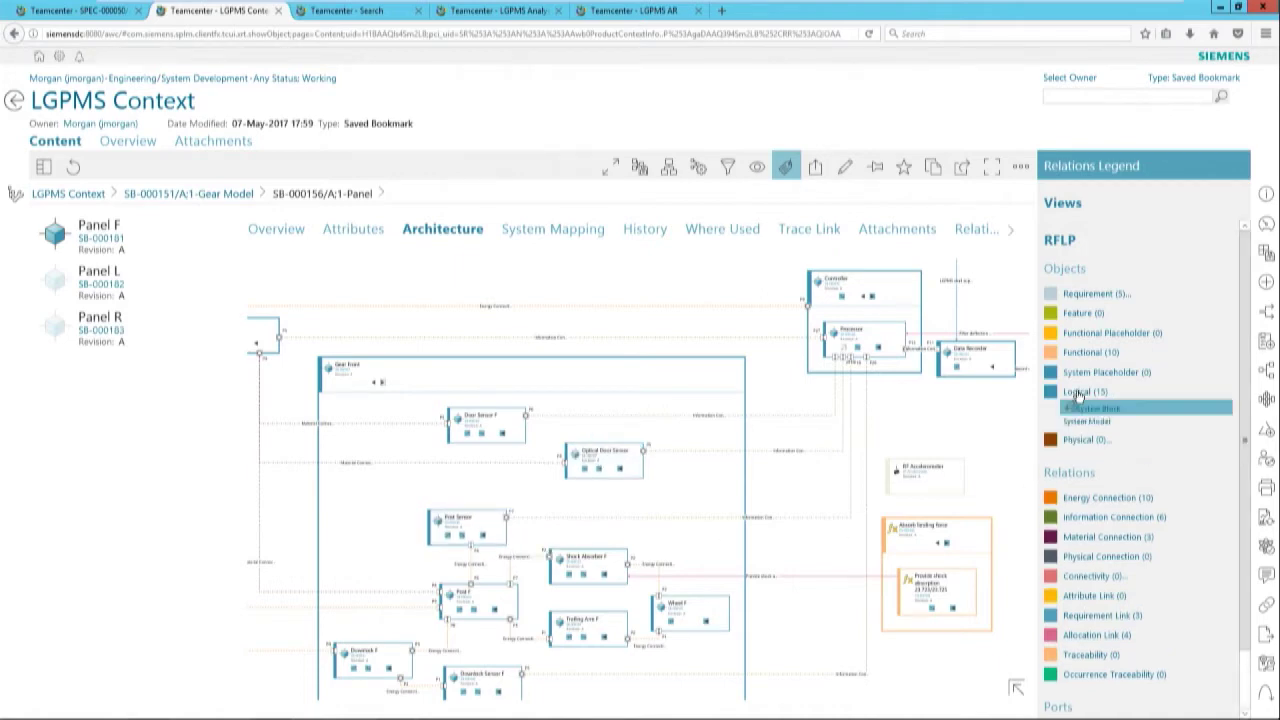
click(1085, 410)
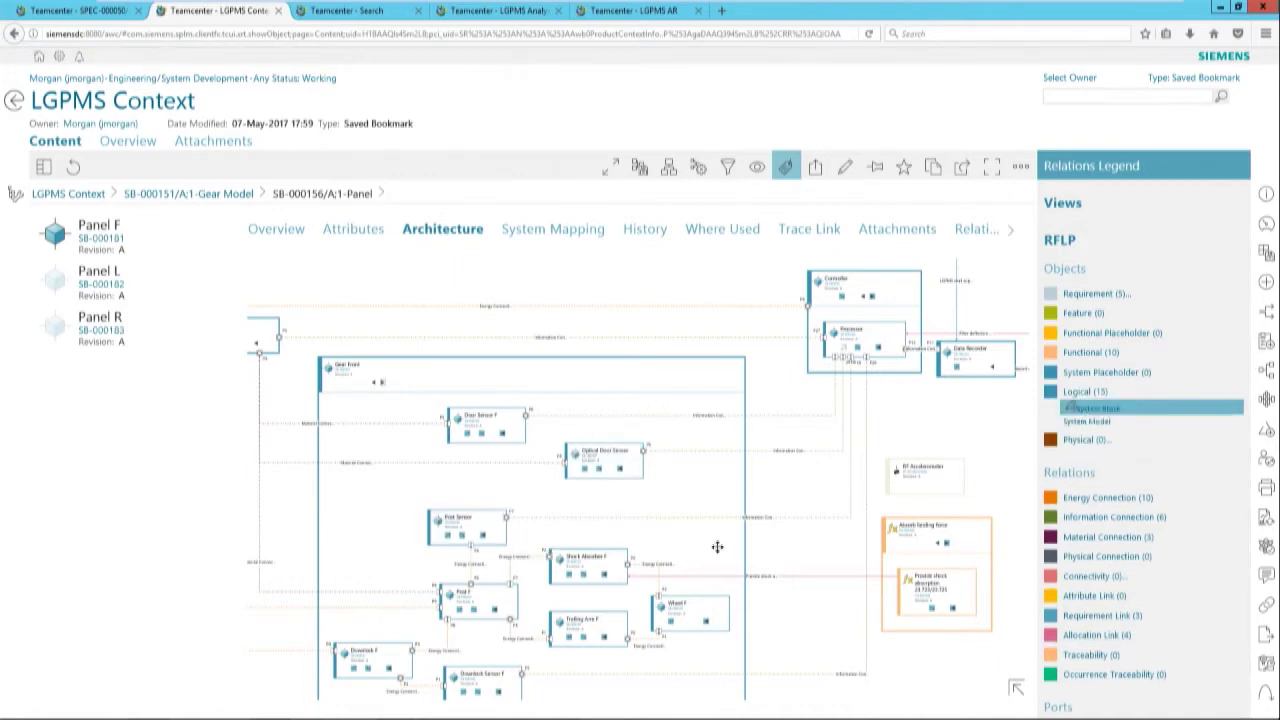
click(720, 555)
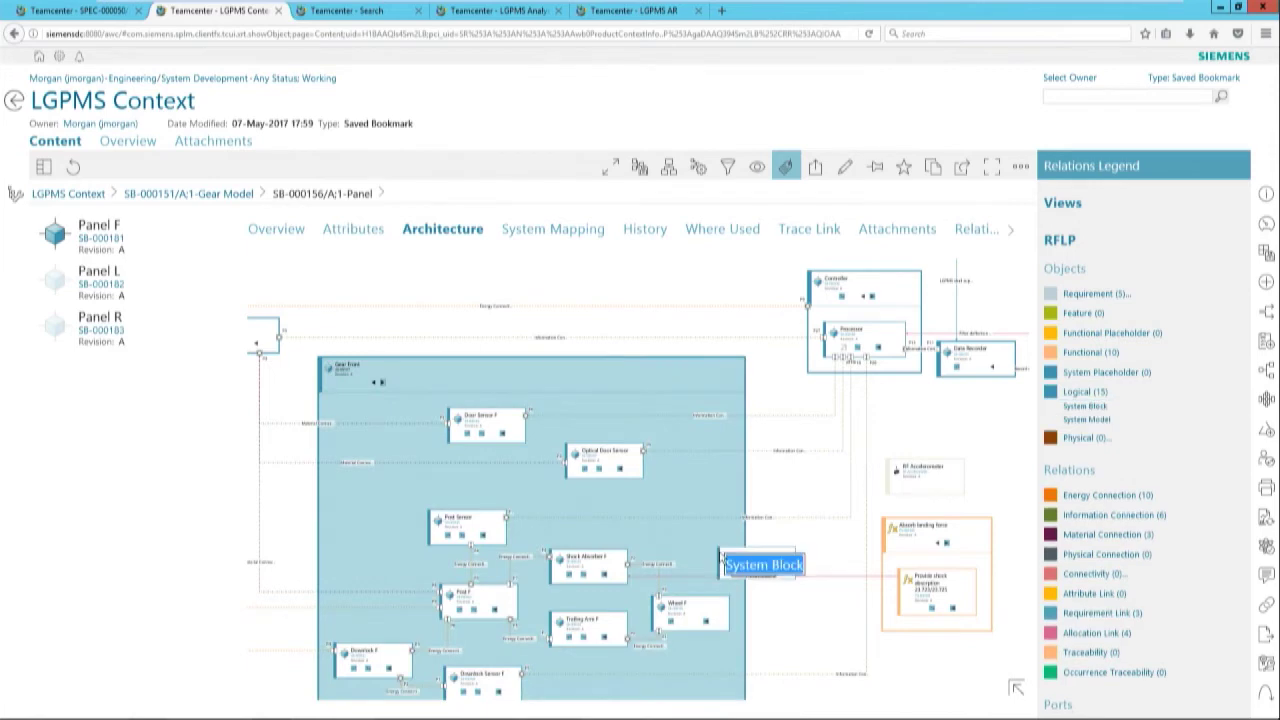
text(Wheel)
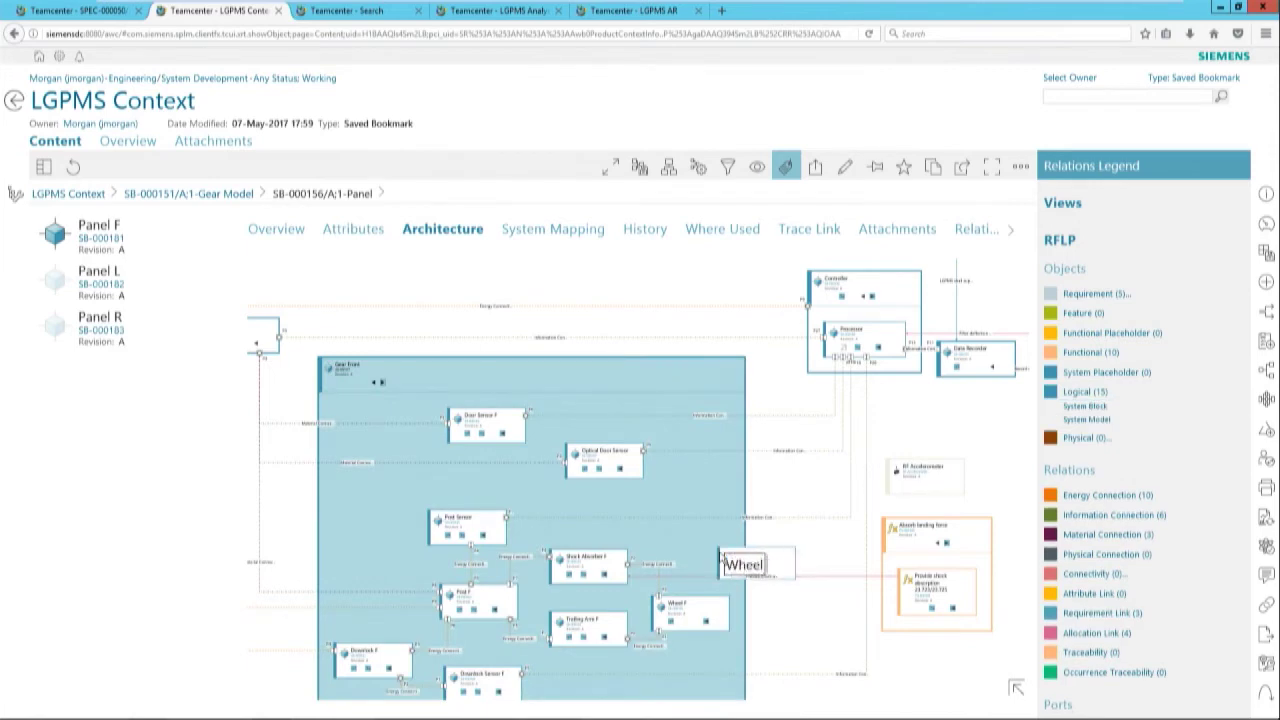
text( Sensor)
key(Return)
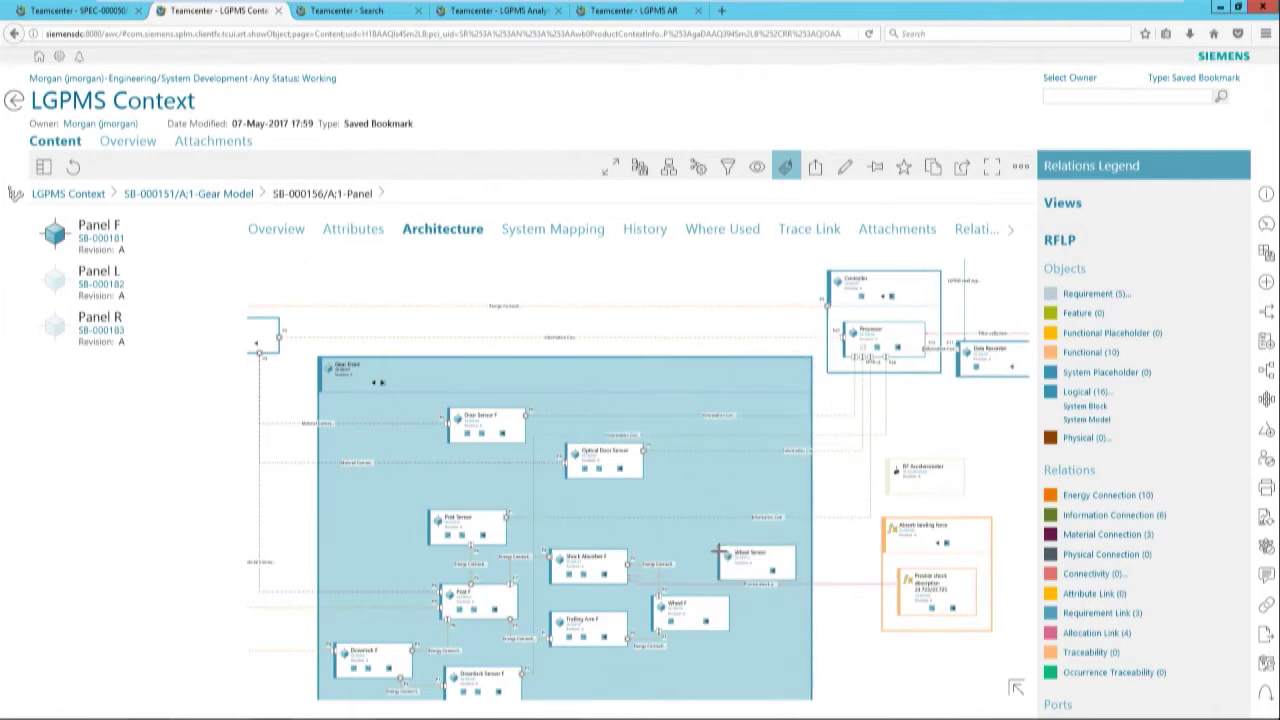
drag(751, 566, 731, 560)
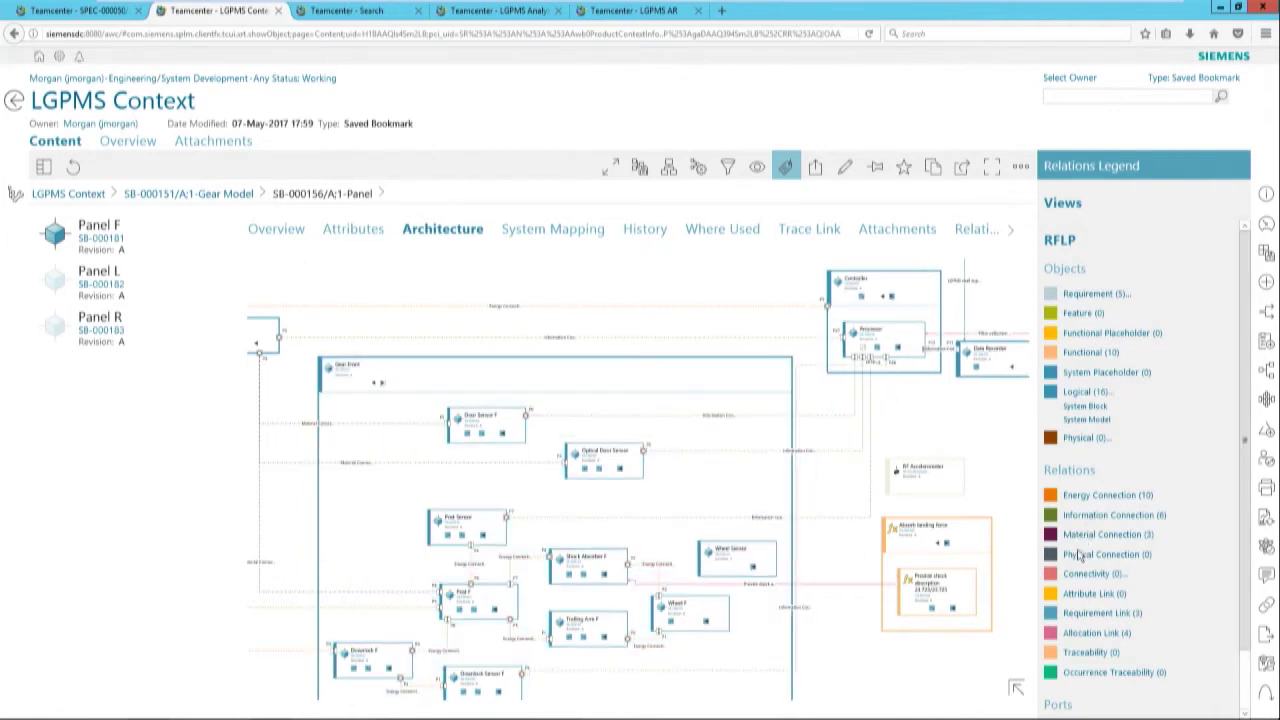
Link Wheel F to Wheel Sensor with a Physical Connection, and Wheel Sensor to the controller's Processor with an Information Connection
drag(707, 611, 728, 566)
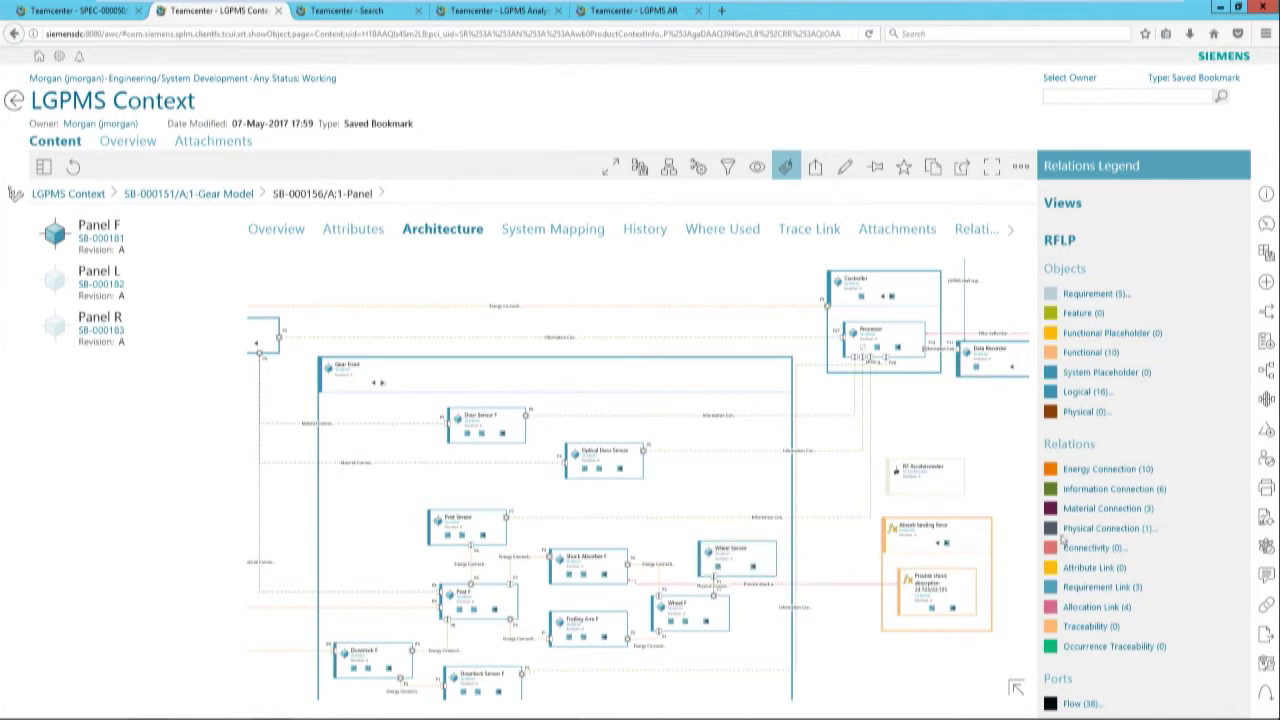
click(1101, 491)
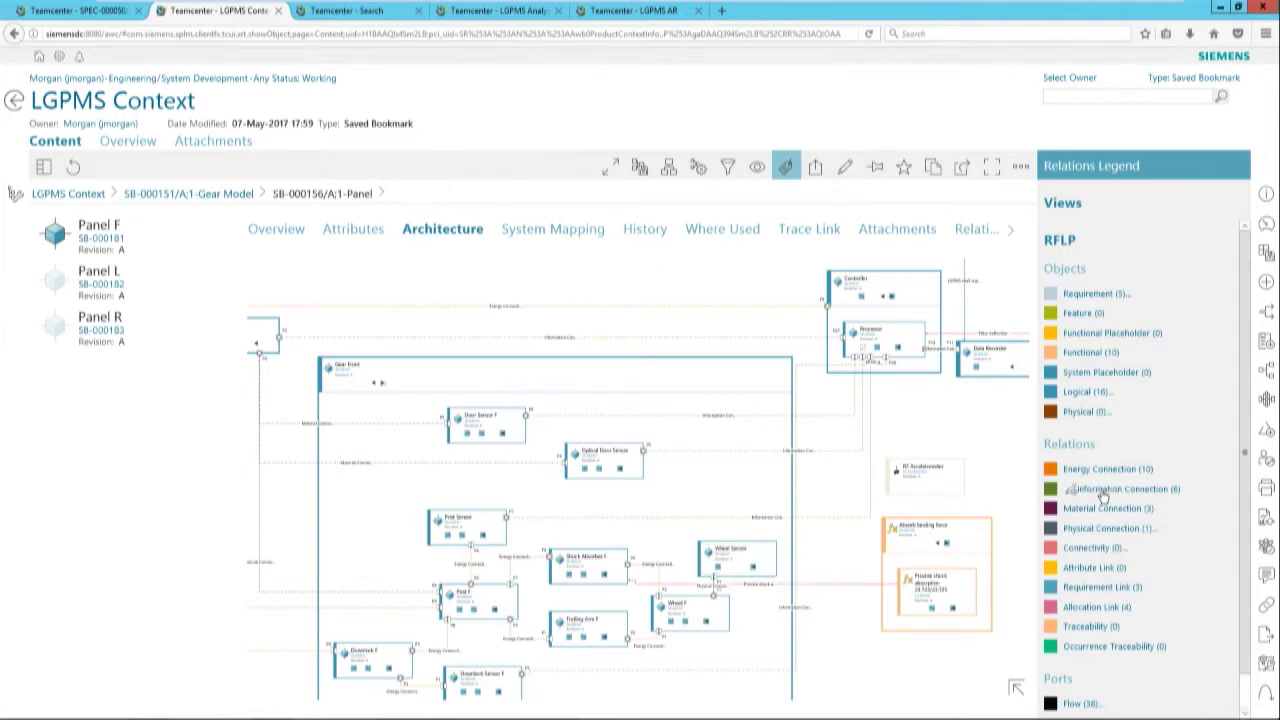
drag(752, 548, 876, 336)
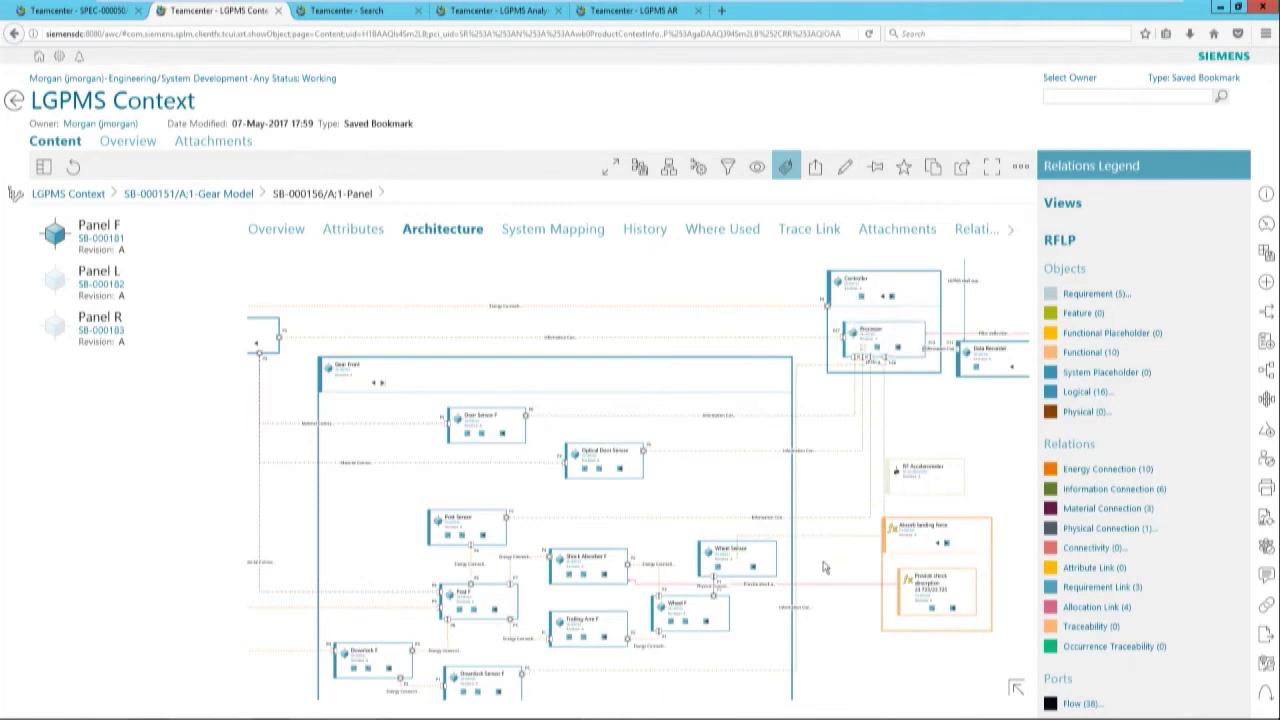
Create a Traceability relation from Wheel Sensor to the RF Accelerometer
click(1078, 628)
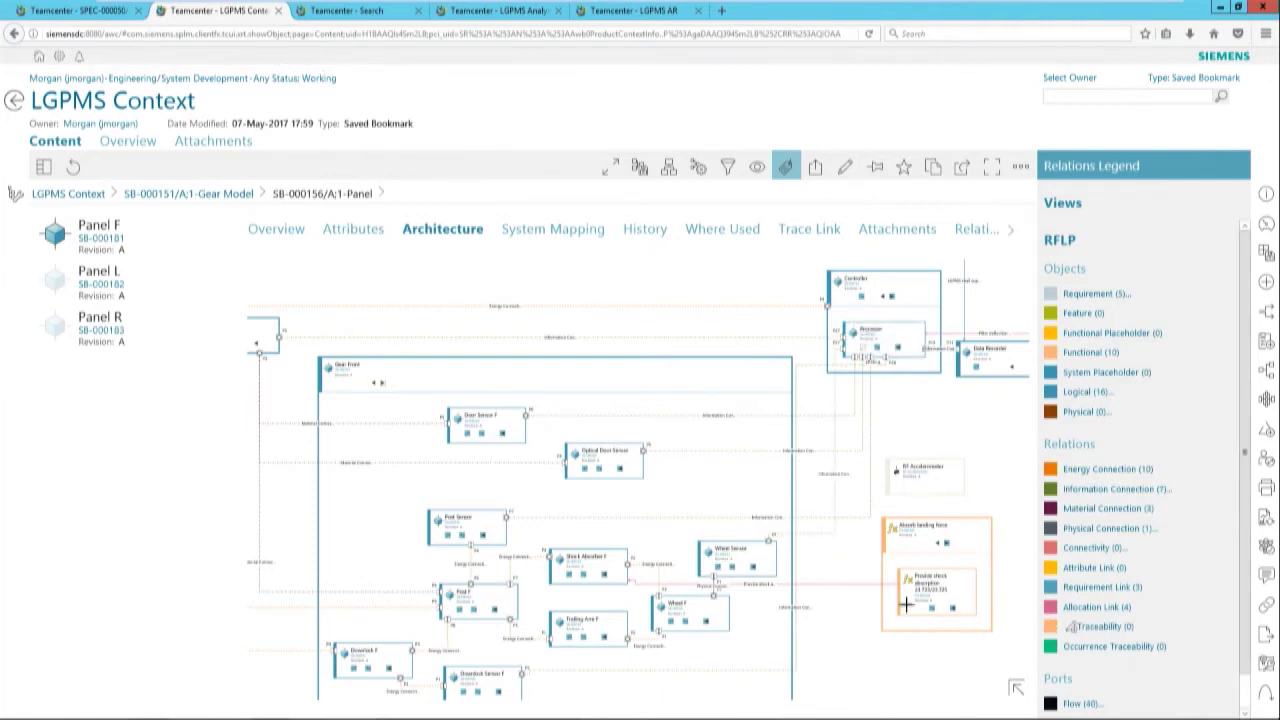
drag(768, 556, 914, 472)
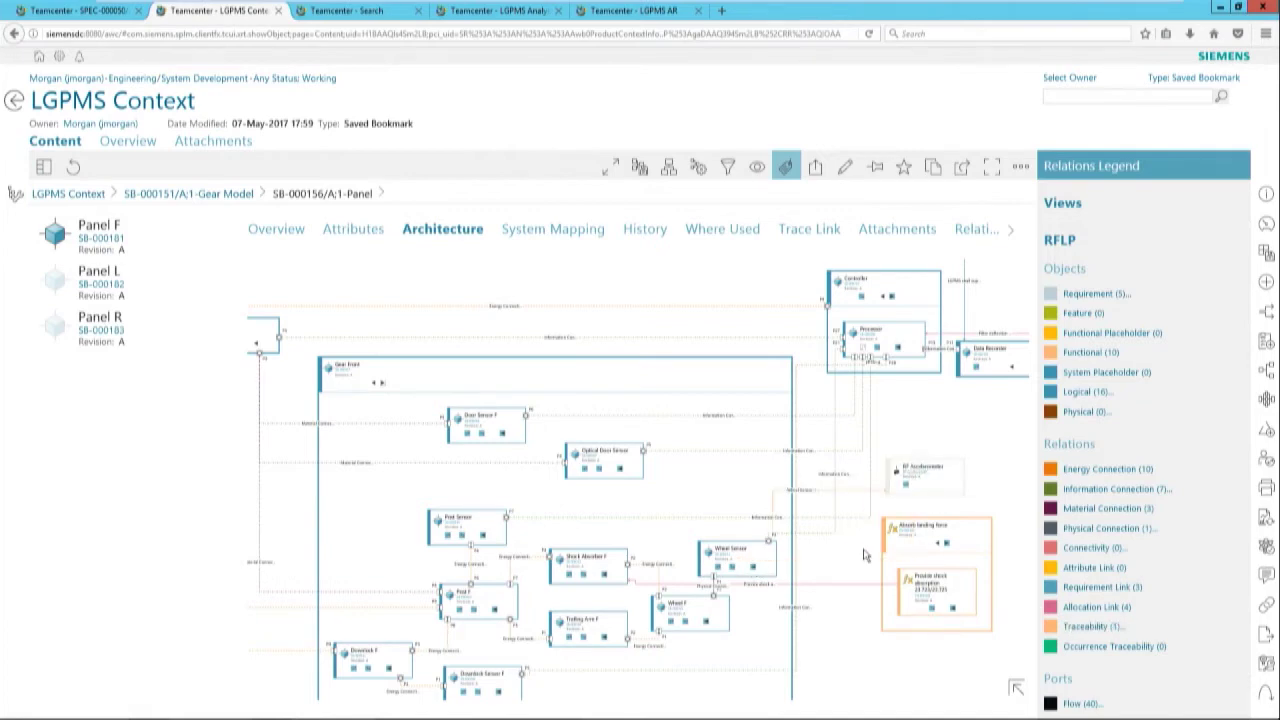
scroll(826, 568, up, 3)
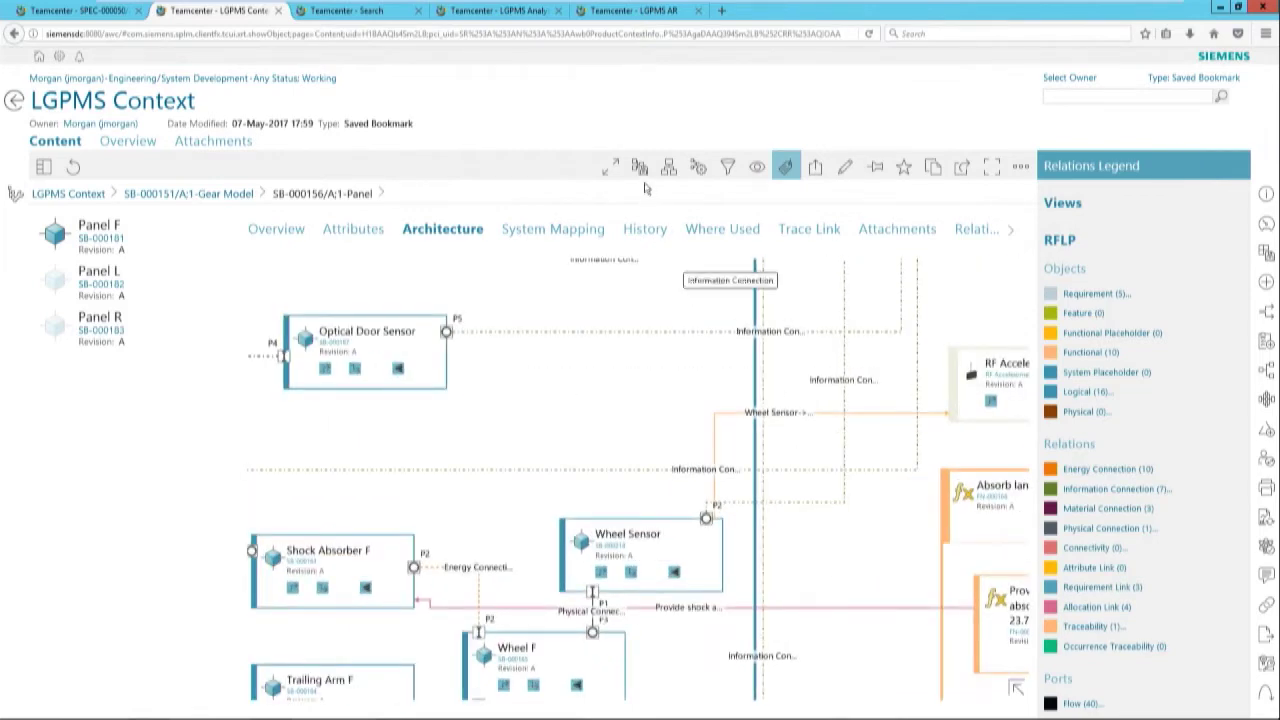
Add a Displacement Range measurable attribute to the Panel block with goal 2, minimum 1 and maximum 3 mm
click(1267, 369)
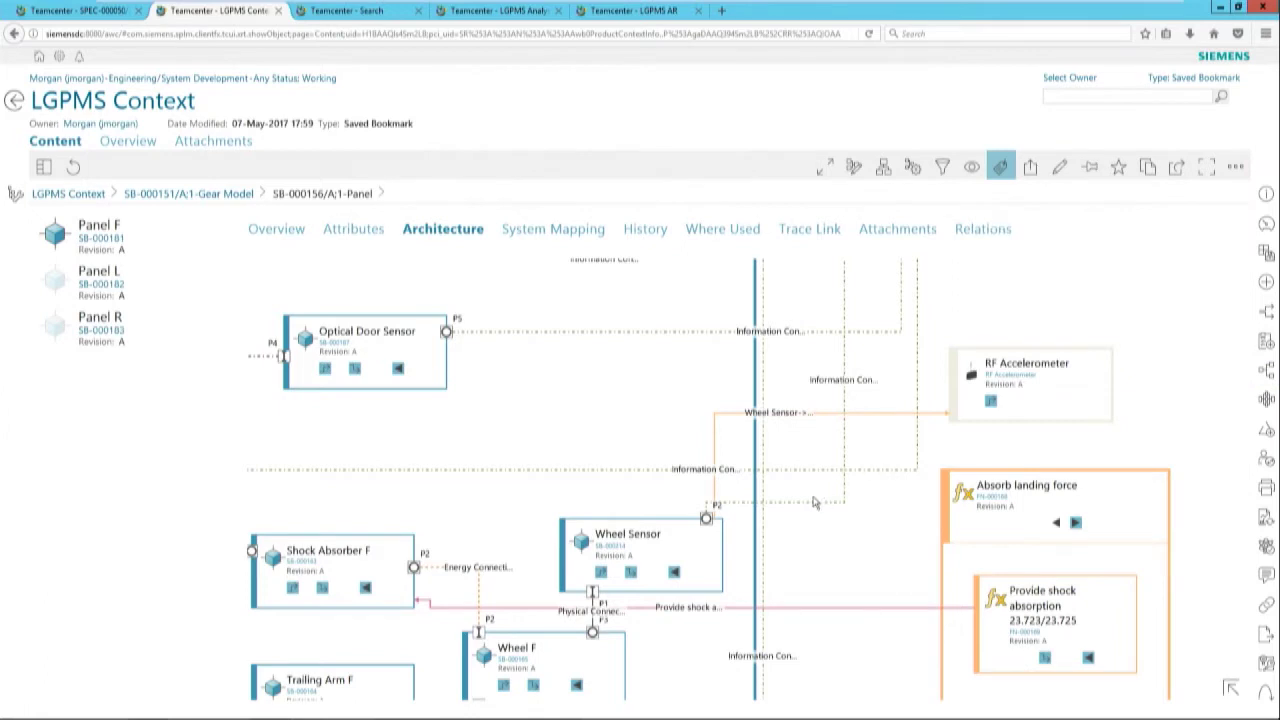
click(1266, 225)
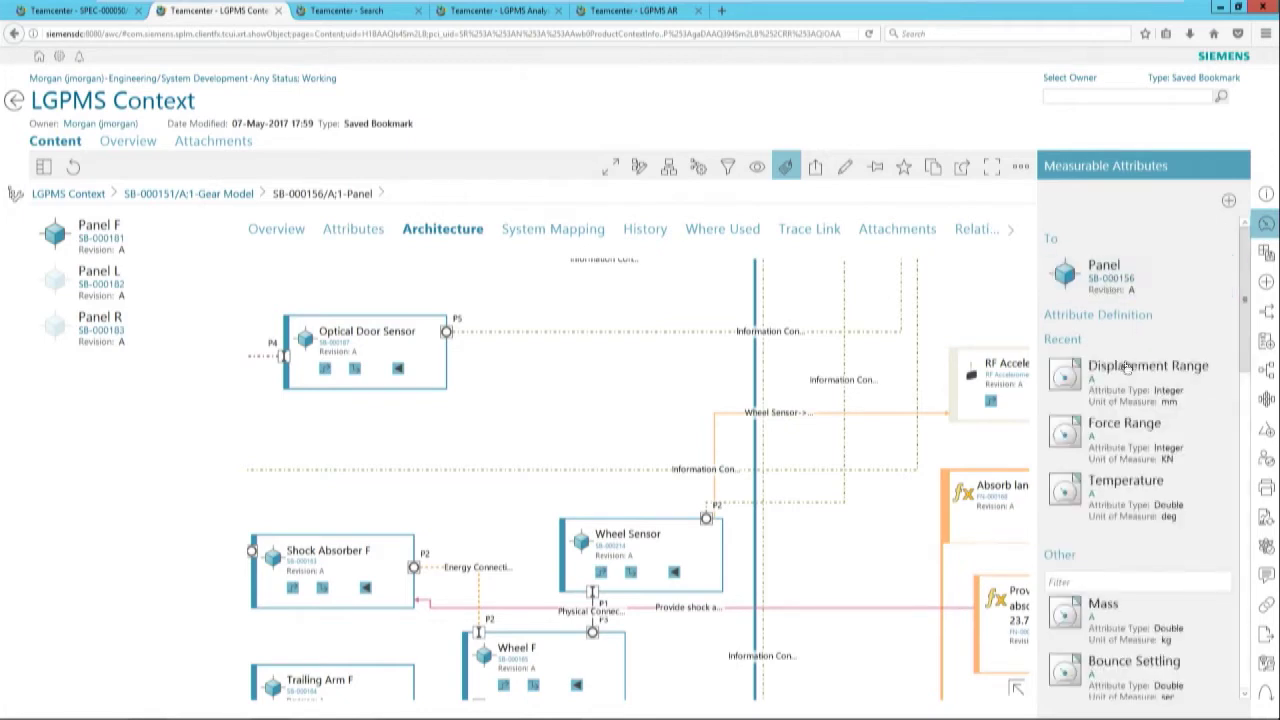
click(1124, 379)
click(1088, 458)
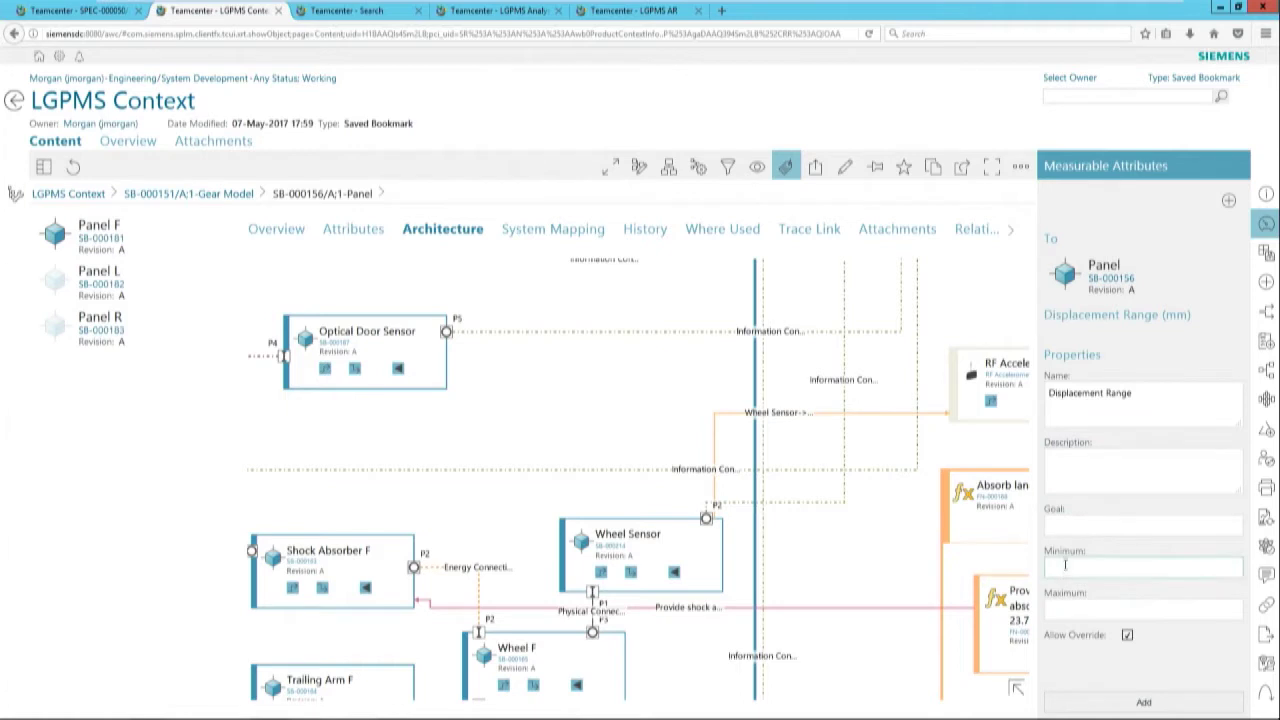
click(1065, 529)
text(2)
click(1063, 568)
text(1)
click(1068, 600)
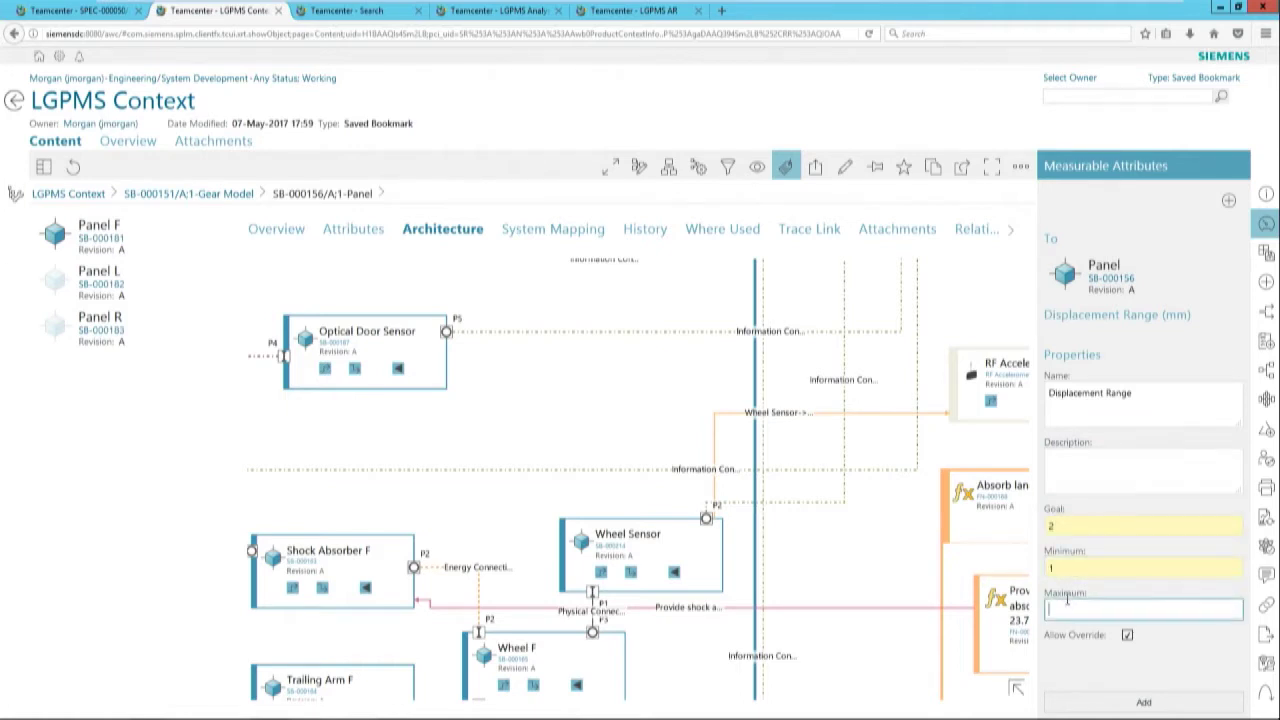
text(3)
click(1095, 702)
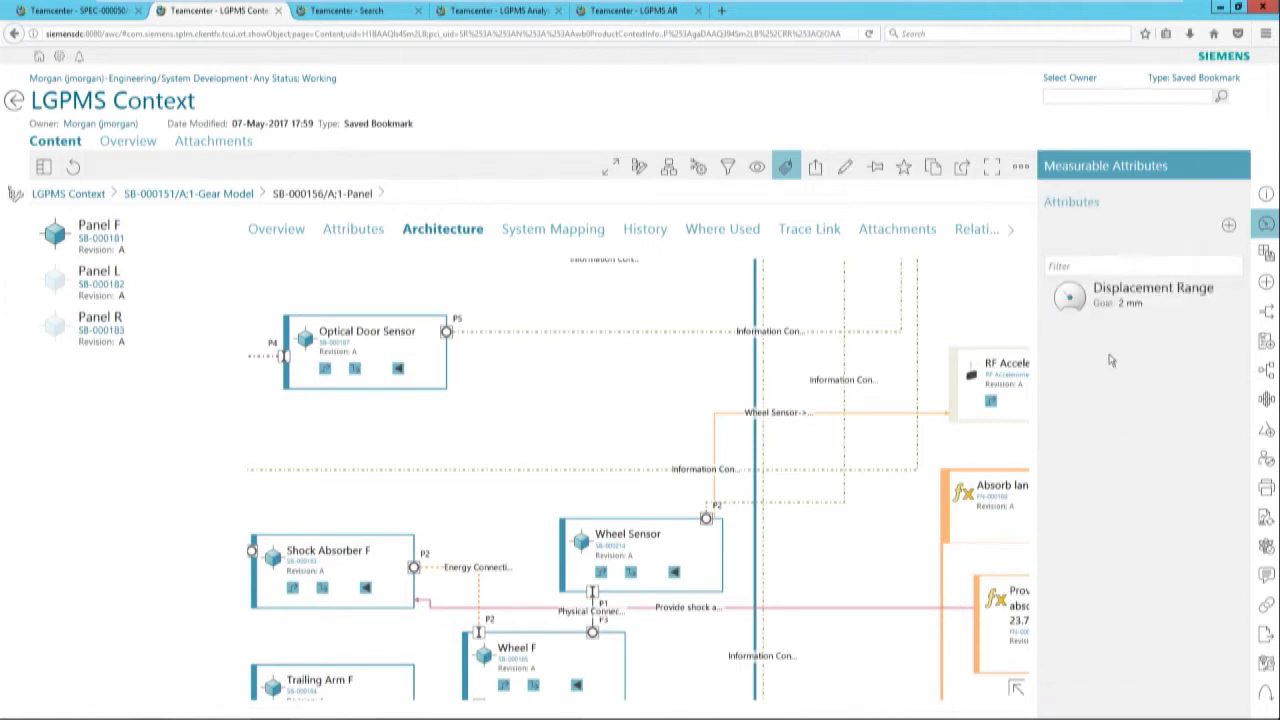
click(1104, 316)
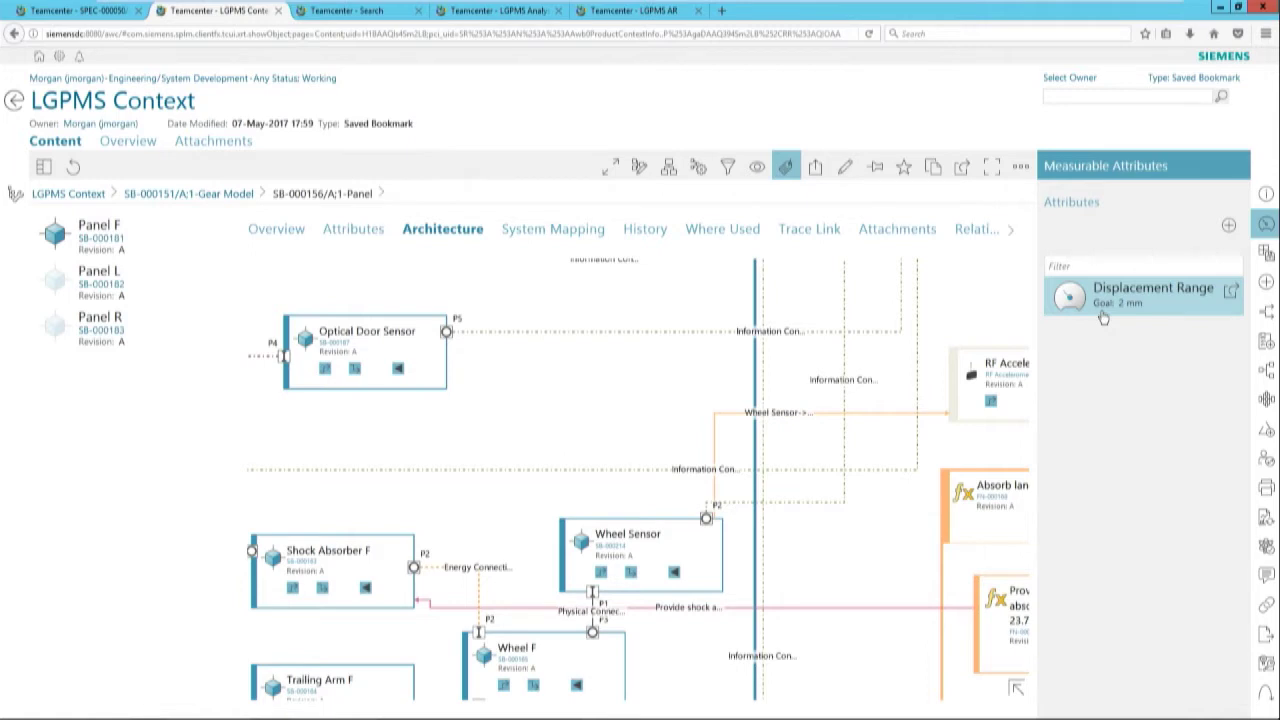
Review the AR4* analysis request revisions in the Teamcenter search results
click(375, 13)
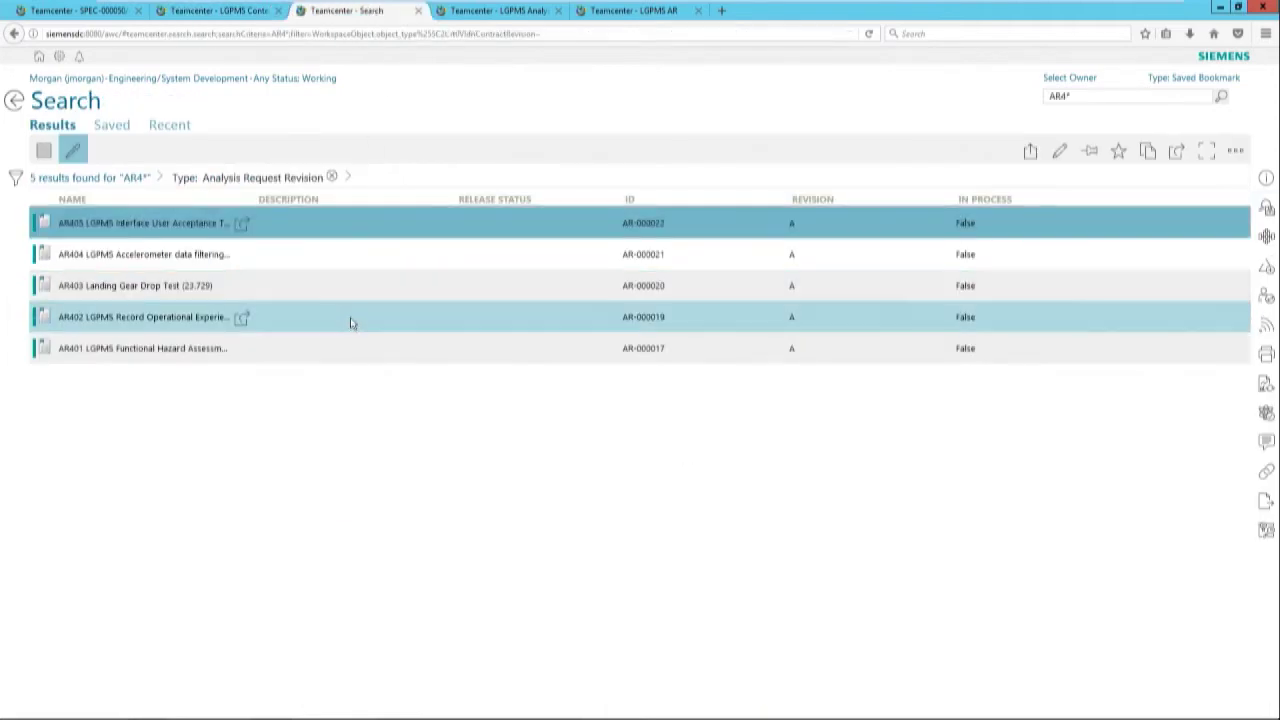
key(ctrl+plus)
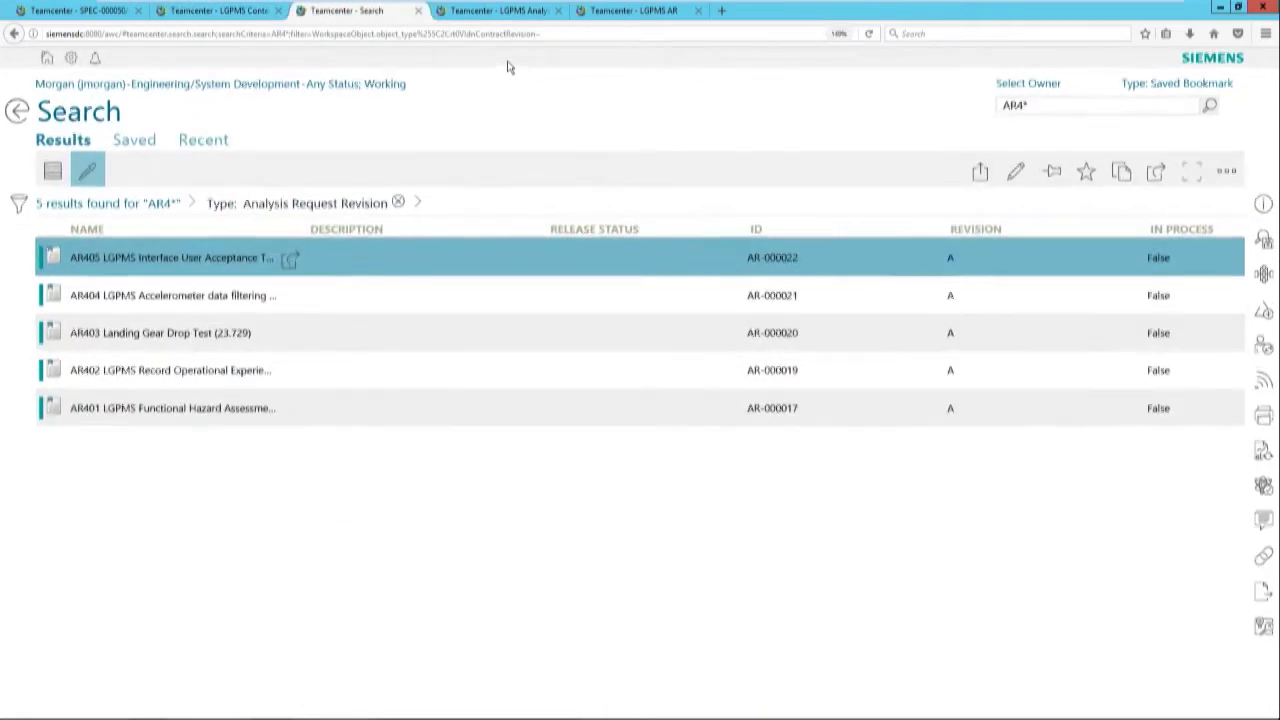
key(ctrl+plus)
key(ctrl+plus)
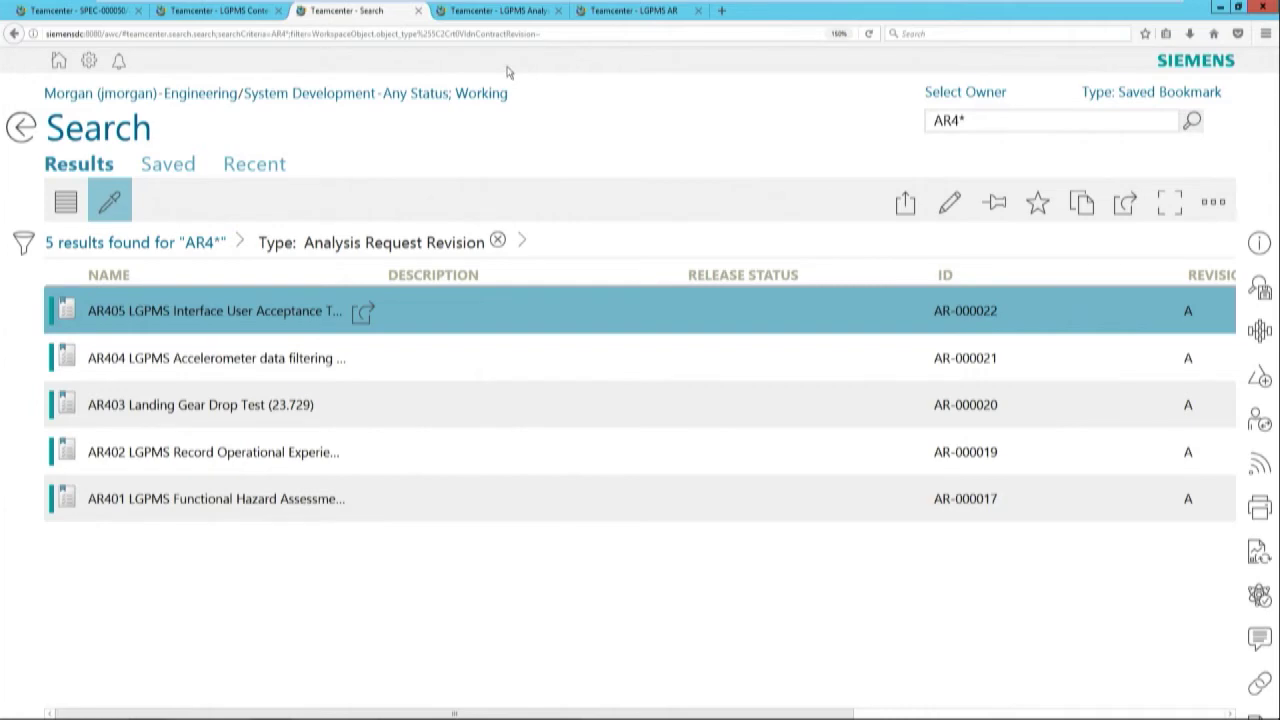
key(ctrl+minus)
key(ctrl+minus)
Start an analysis request for the LGPMS Analysis Model and assign Gear Analysis Definition as its analysis definition
click(498, 11)
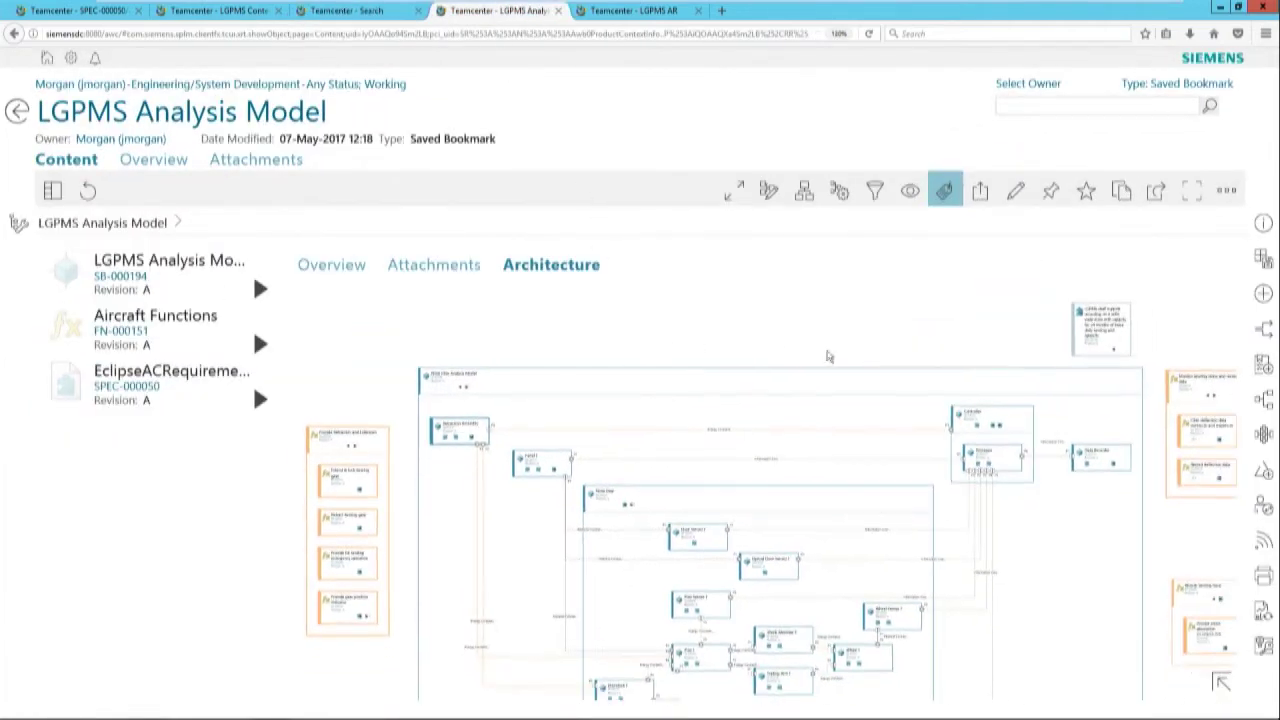
click(1262, 366)
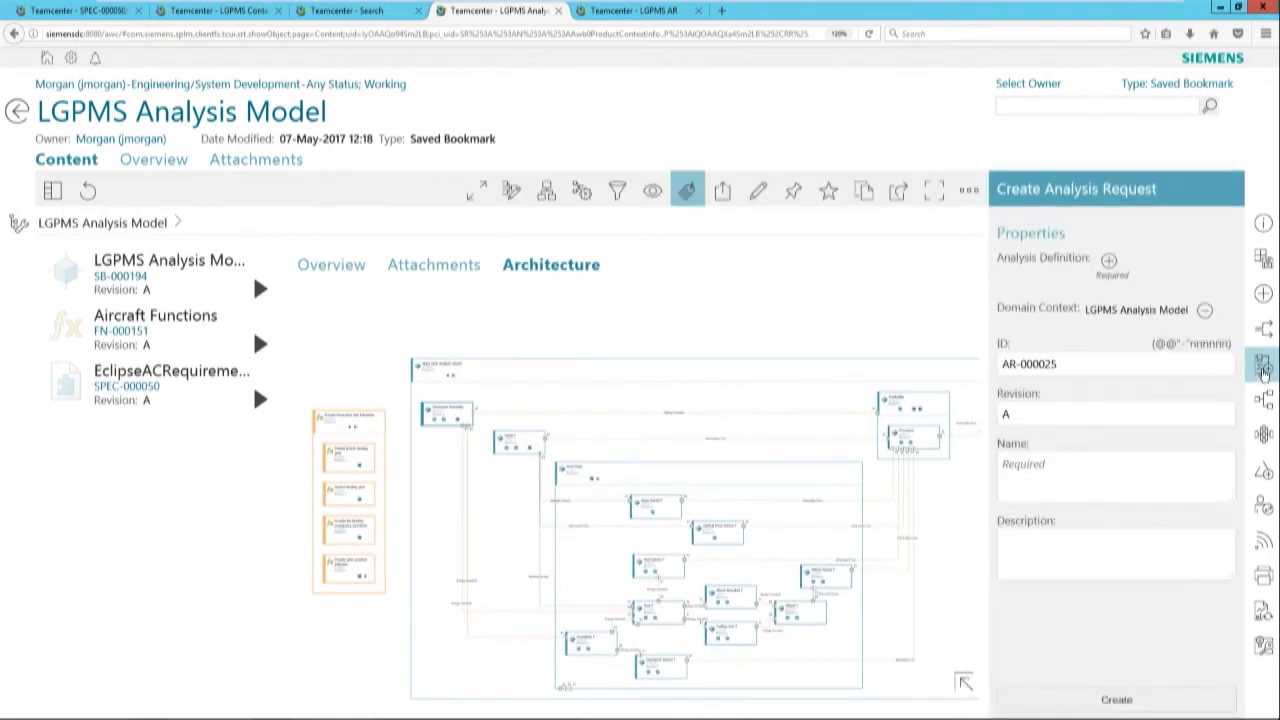
click(1111, 264)
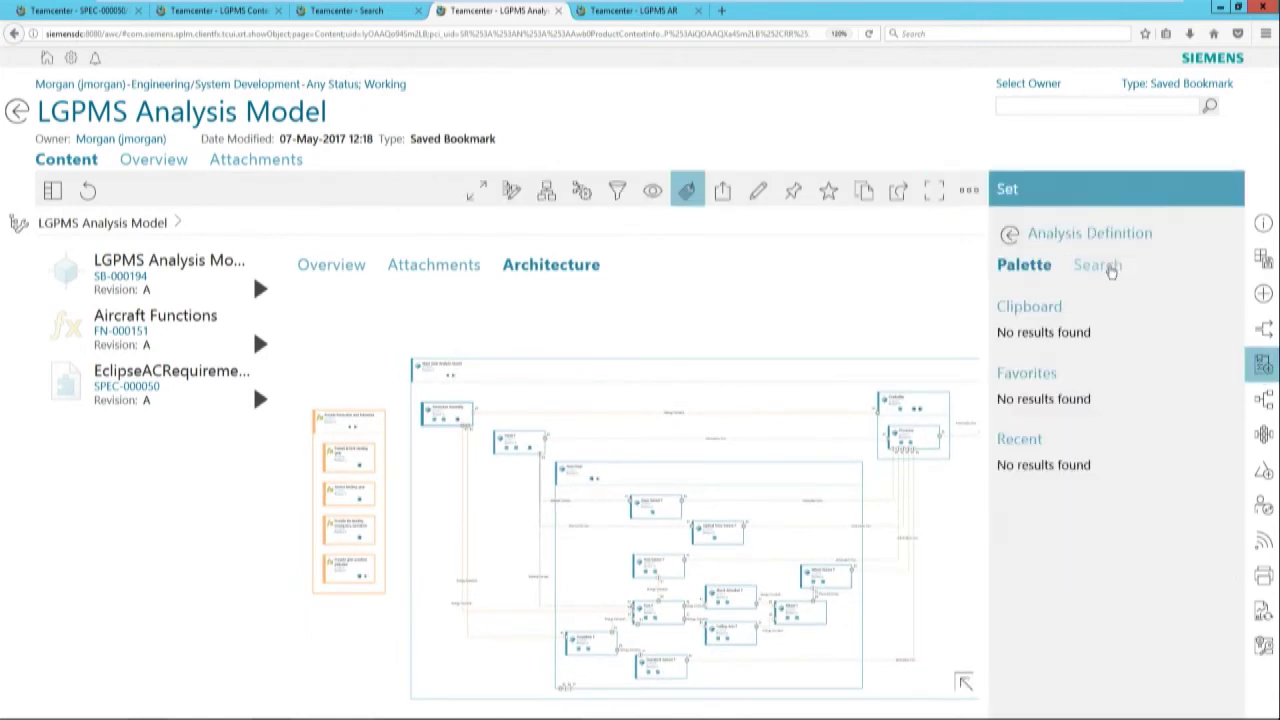
click(1097, 265)
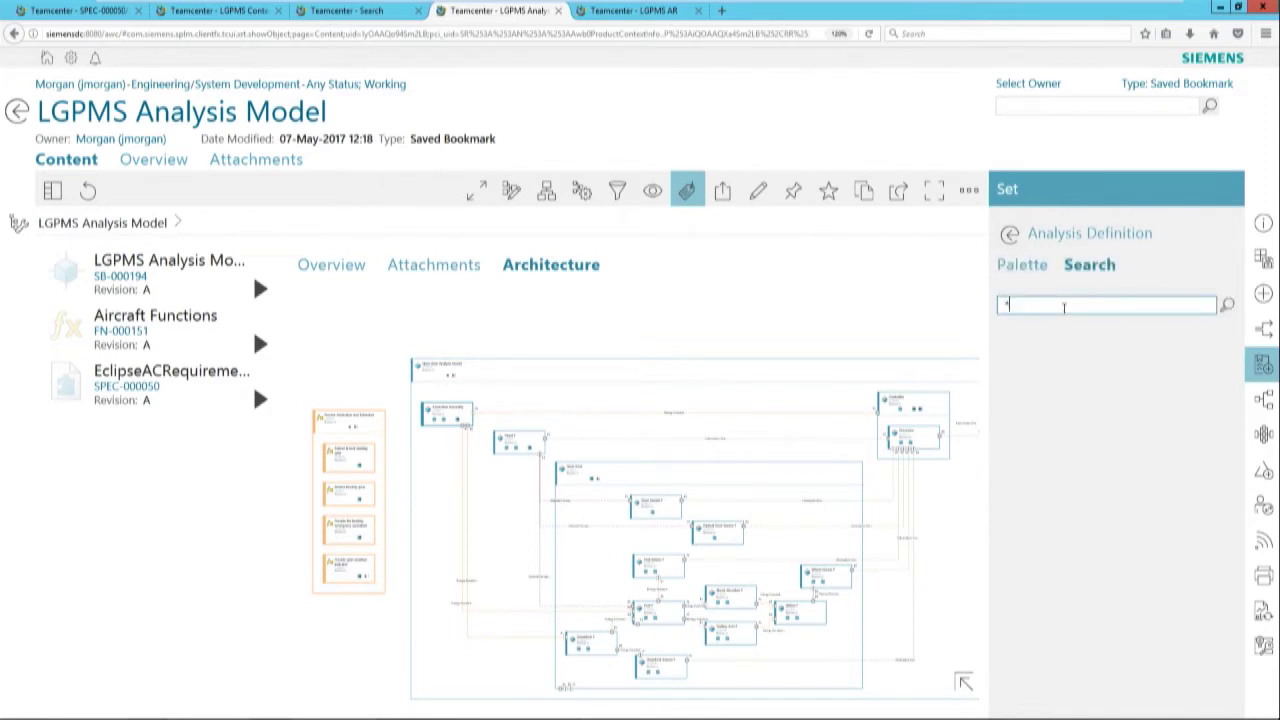
key(Return)
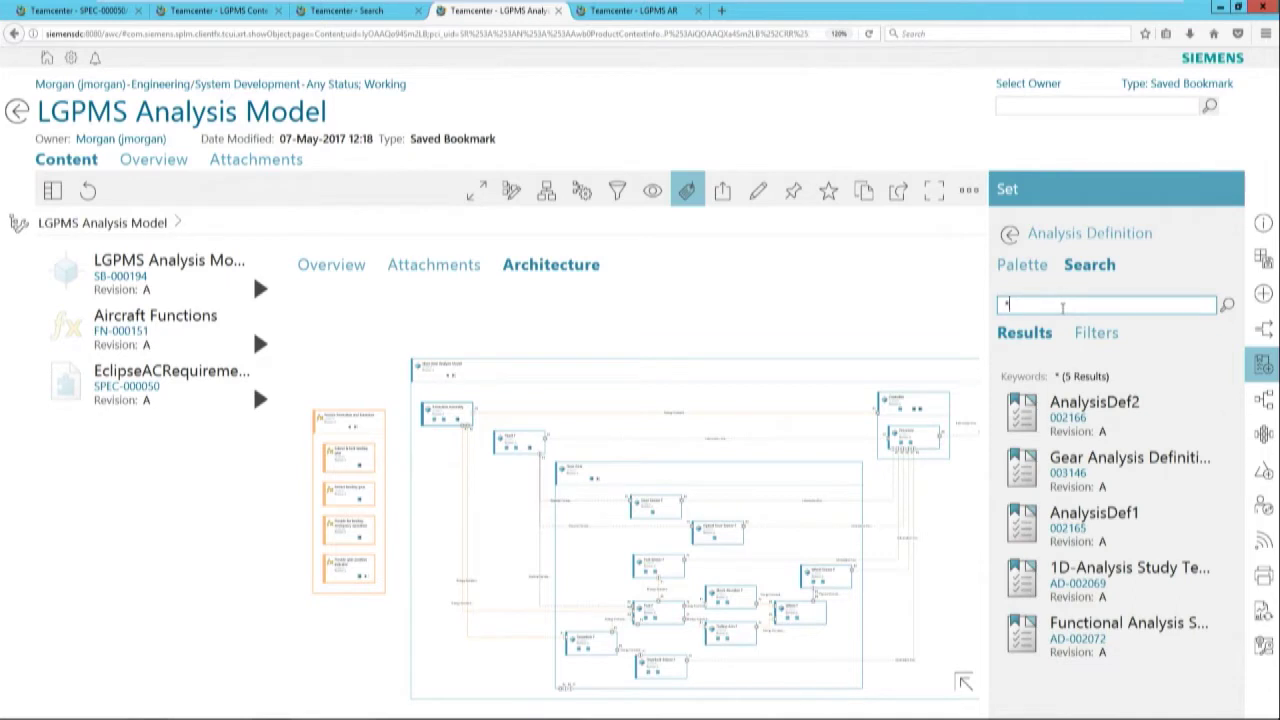
click(1094, 467)
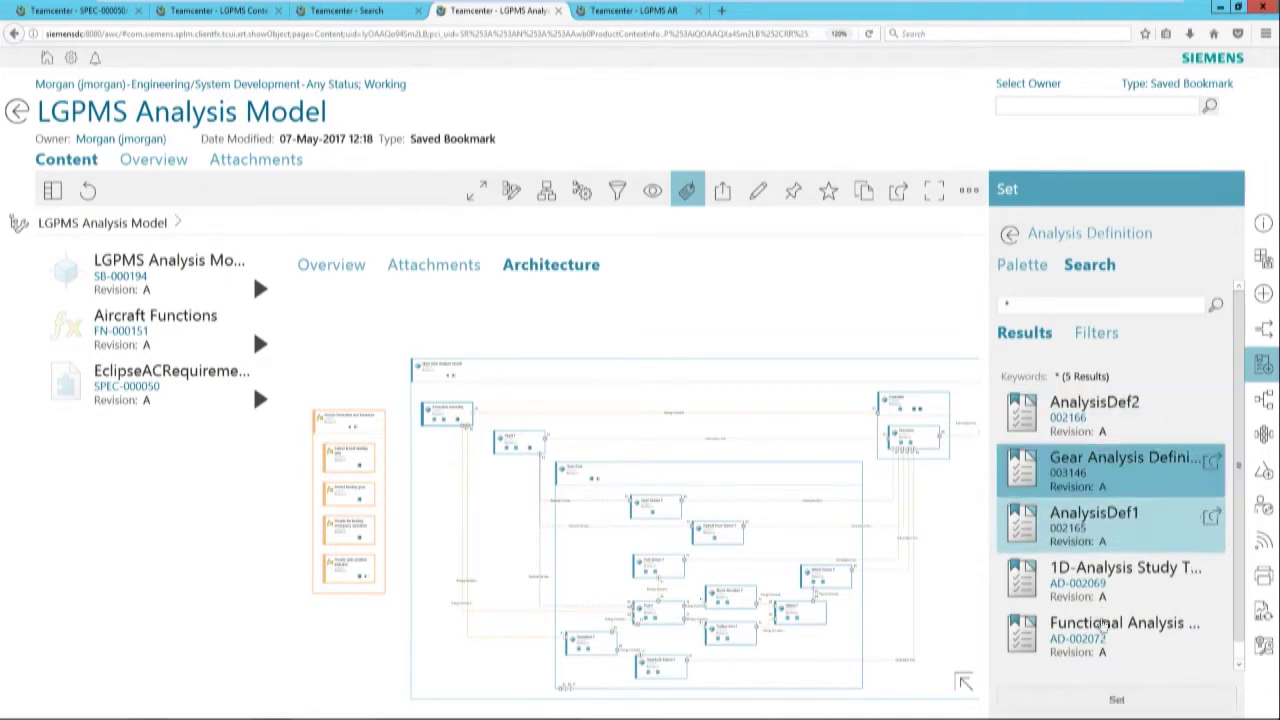
click(1104, 700)
Name the new analysis request "LGPMS AR" and create it
click(1042, 485)
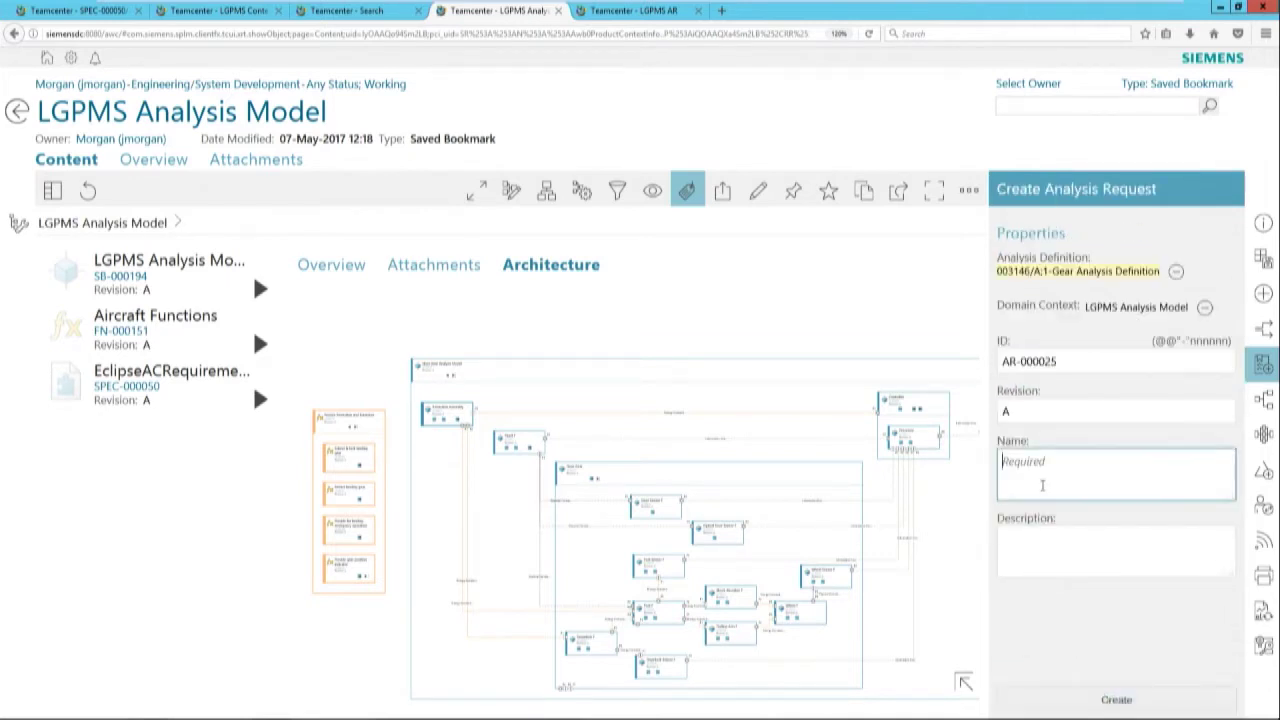
text(L)
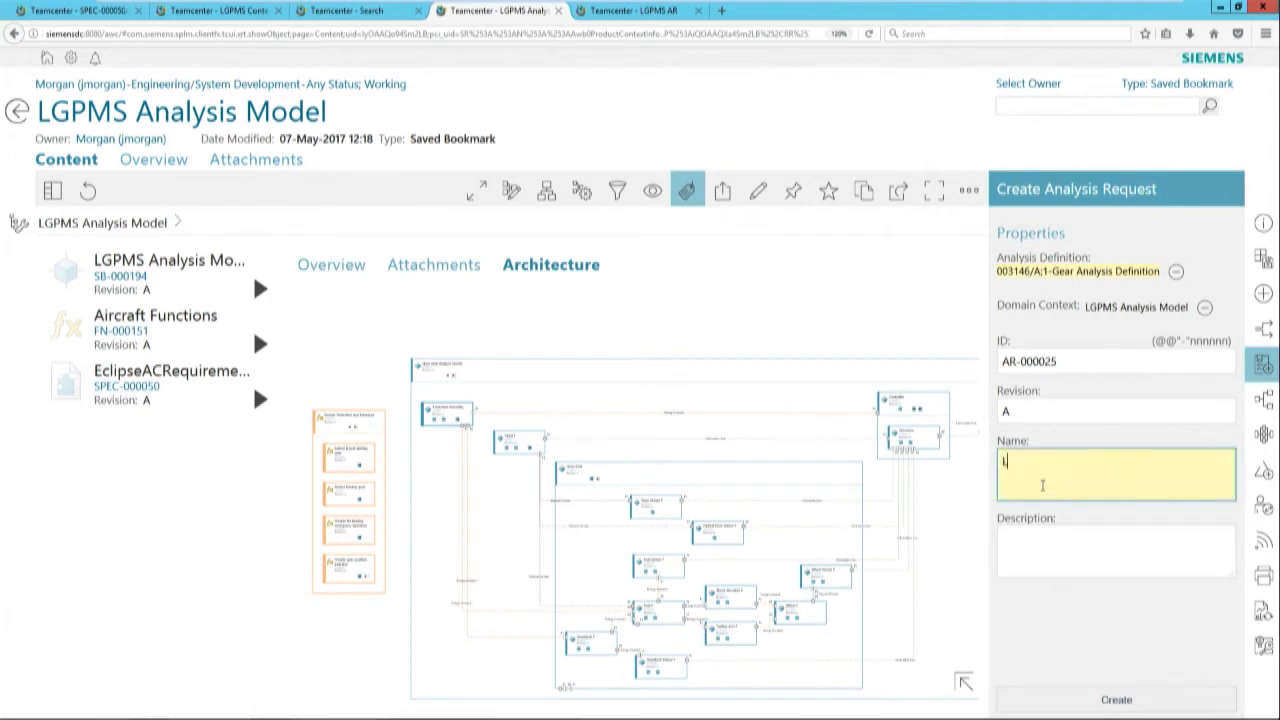
text(GPMS AR)
click(1068, 700)
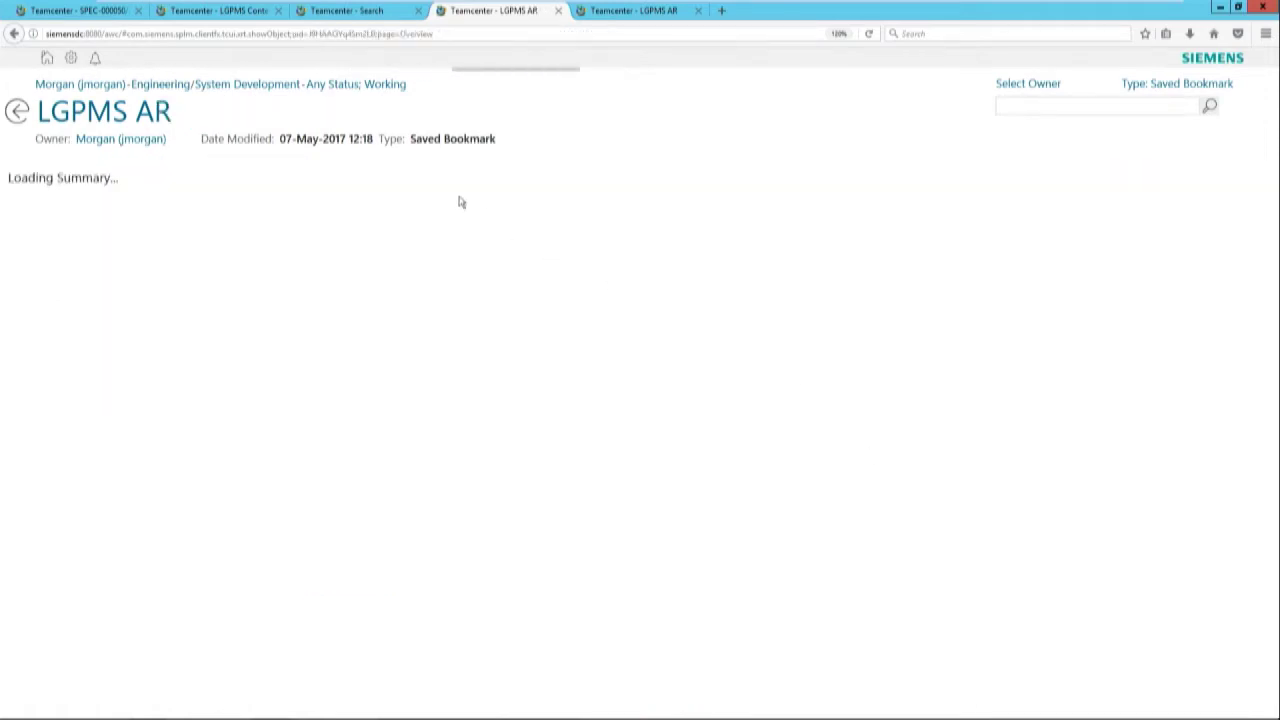
Examine the systems of interest, requirements and functions among the inputs of the existing LGPMS AR analysis request
click(620, 18)
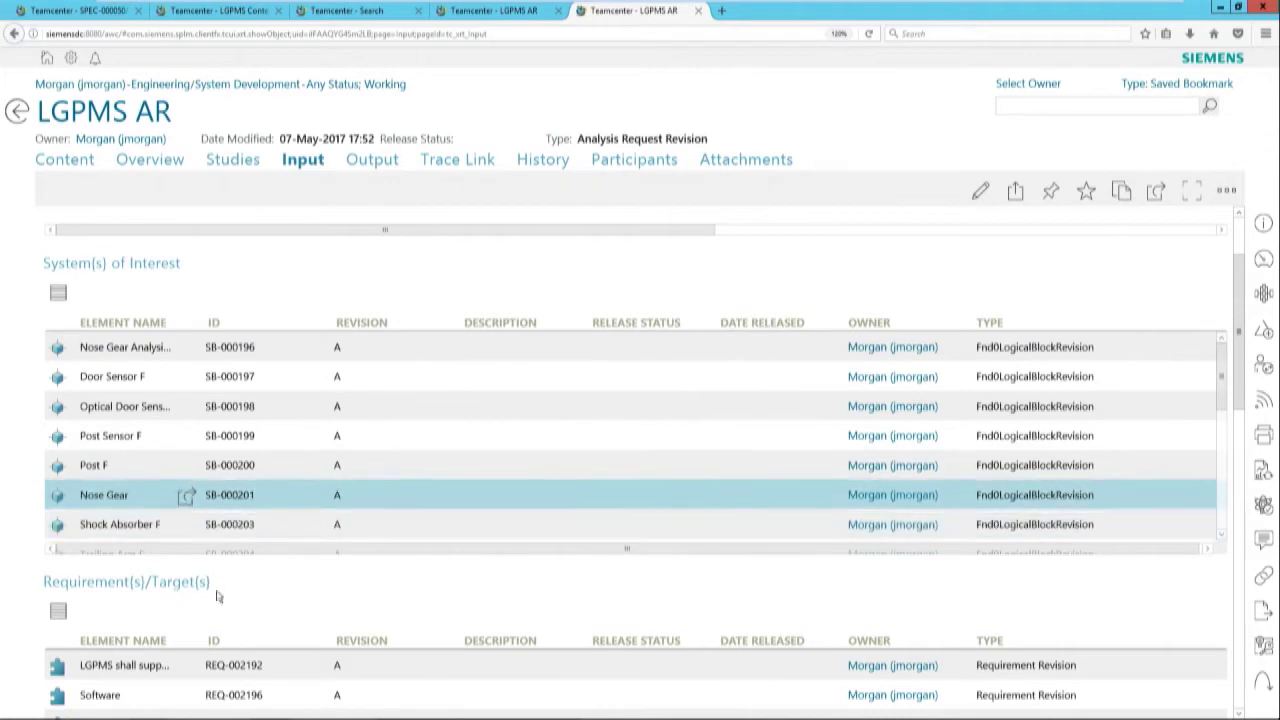
scroll(262, 578, down, 3)
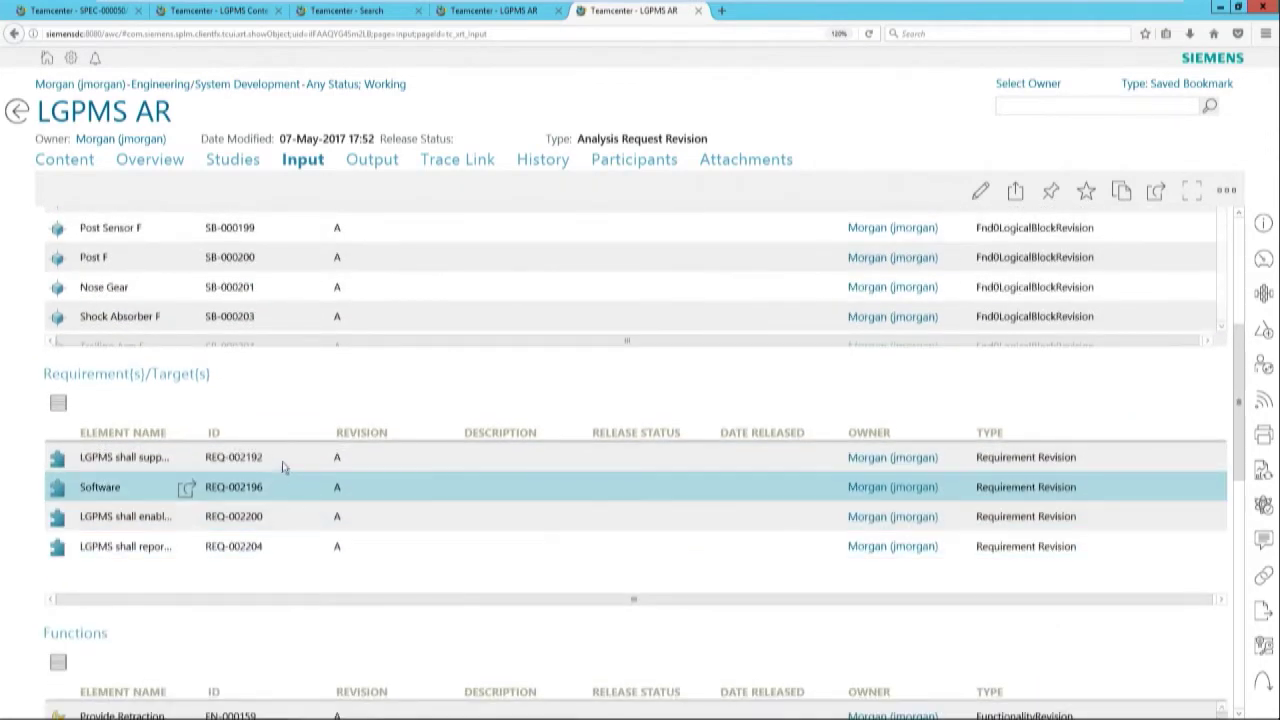
scroll(268, 606, down, 3)
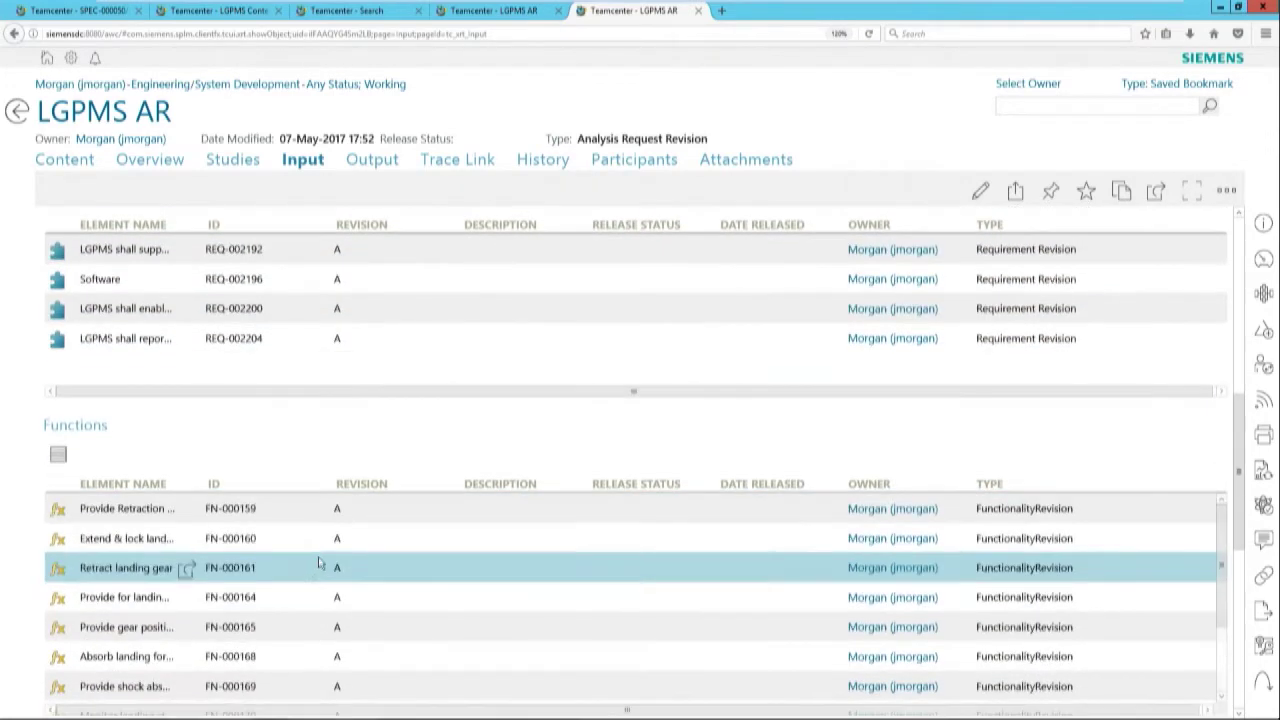
scroll(337, 468, down, 5)
scroll(337, 471, down, 2)
click(336, 445)
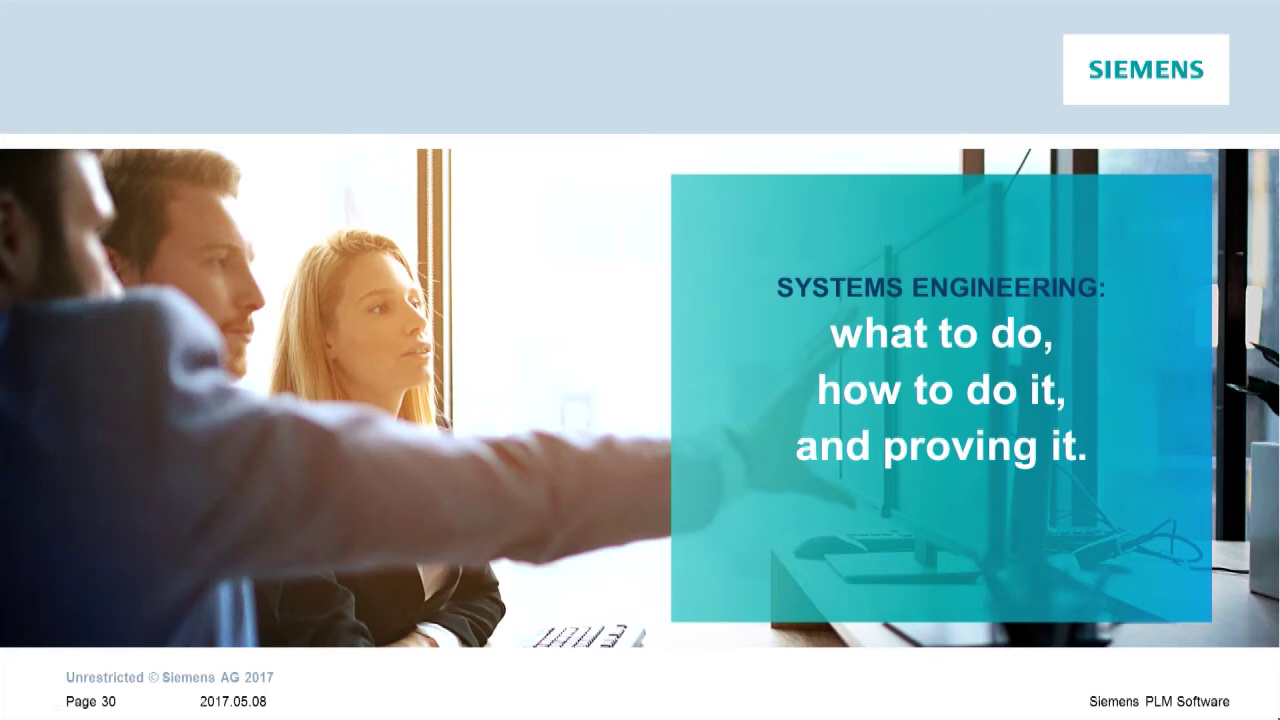
key(Right)
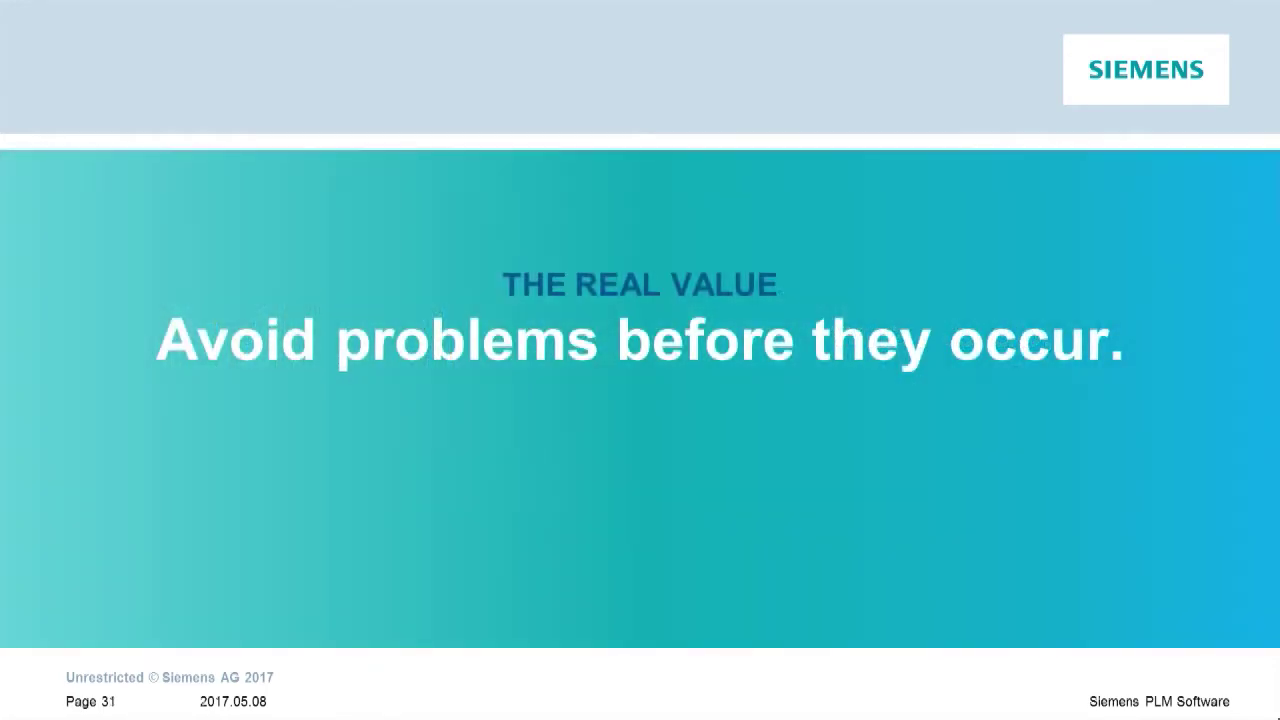
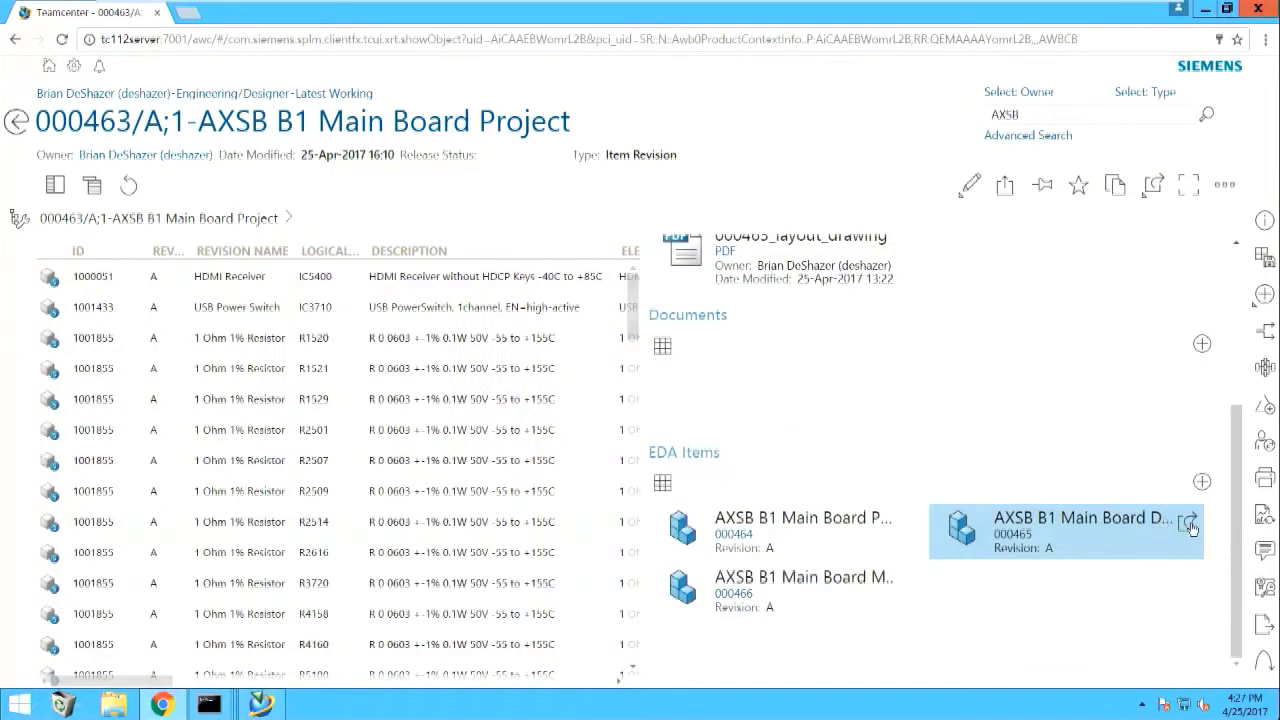
Open the AXSB B1 Main Board Drawing item from the project's EDA items and view its schematic PDF
click(1190, 525)
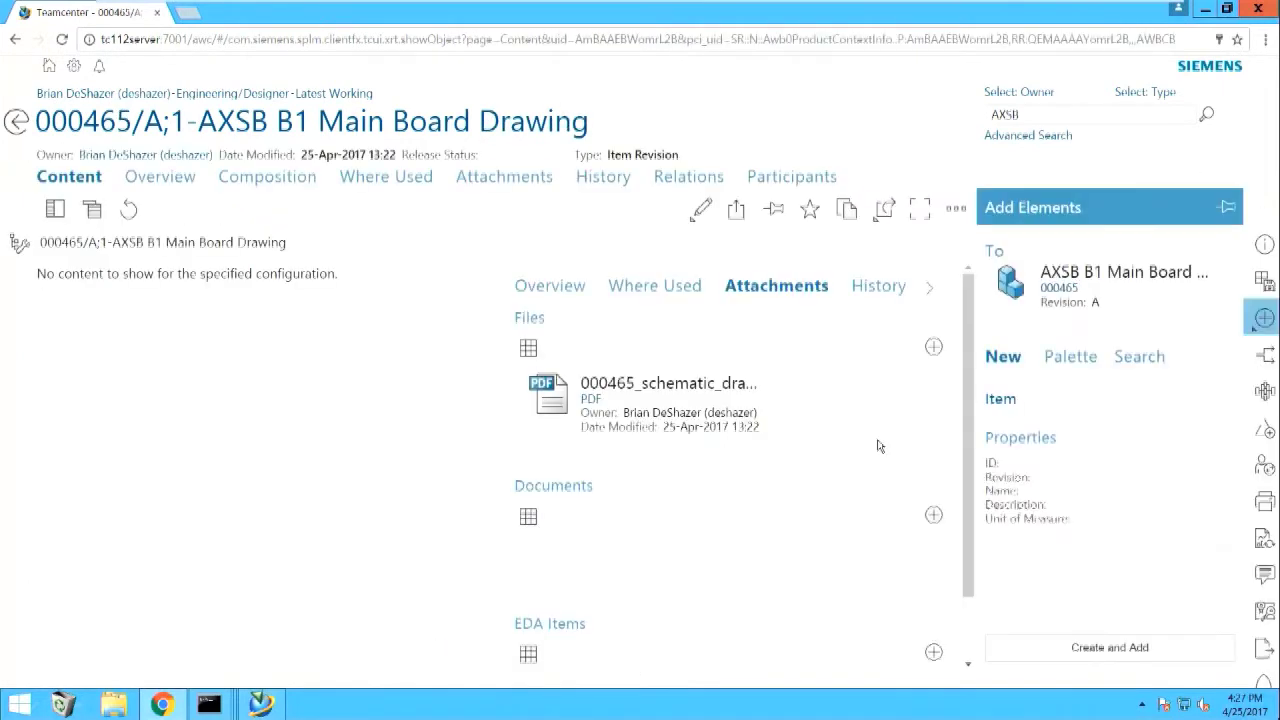
click(616, 386)
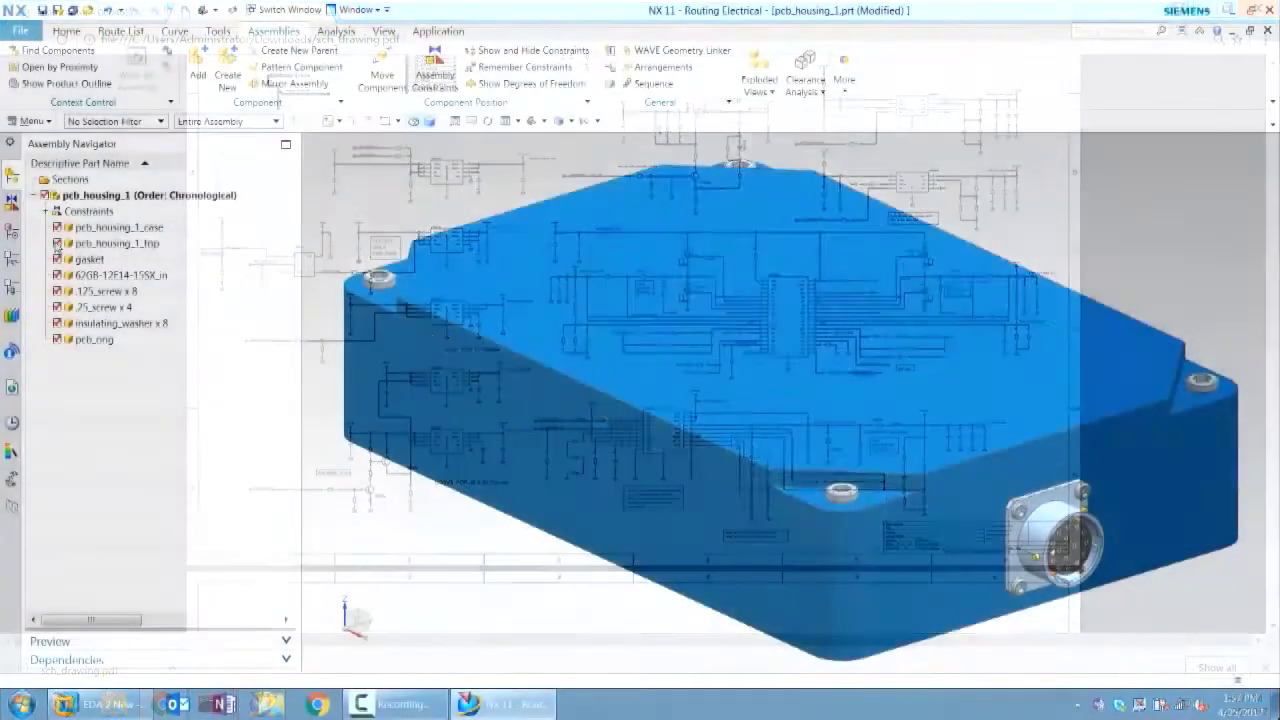
In NX, hide the pcb_housing_1_top component and open the pcb_orig board part from the housing assembly
click(57, 243)
scroll(518, 636, up, 5)
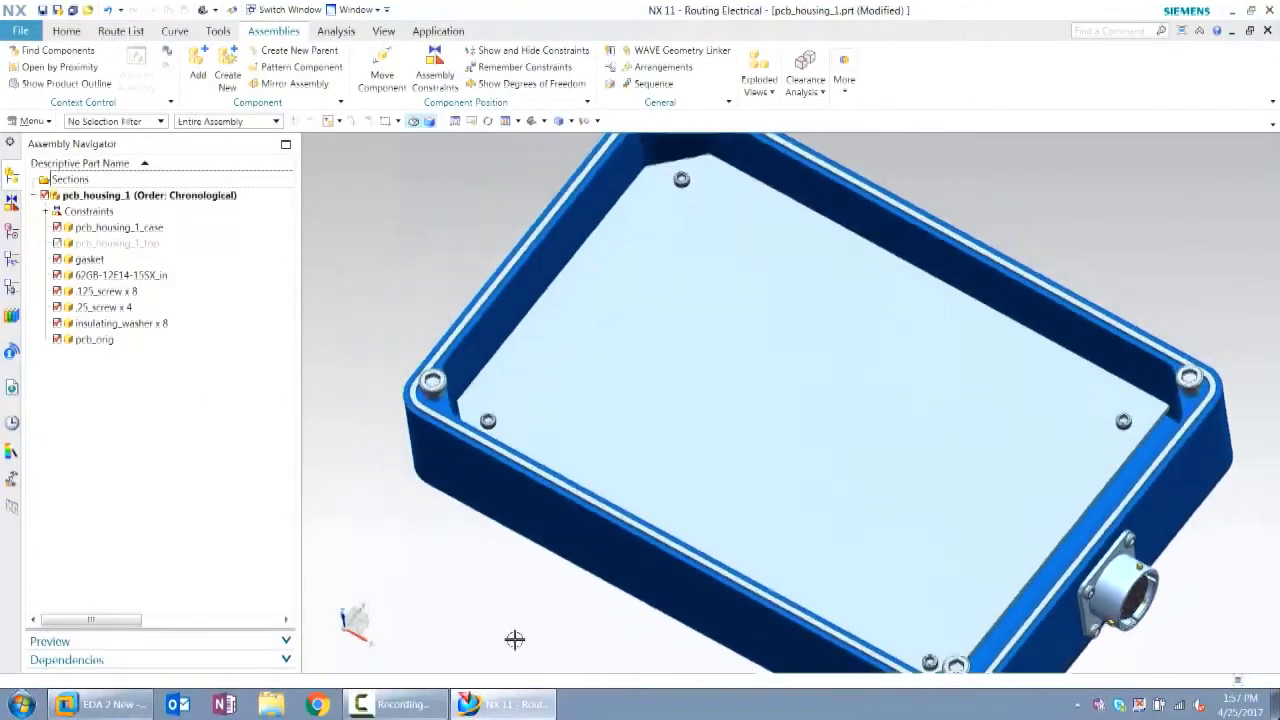
click(93, 340)
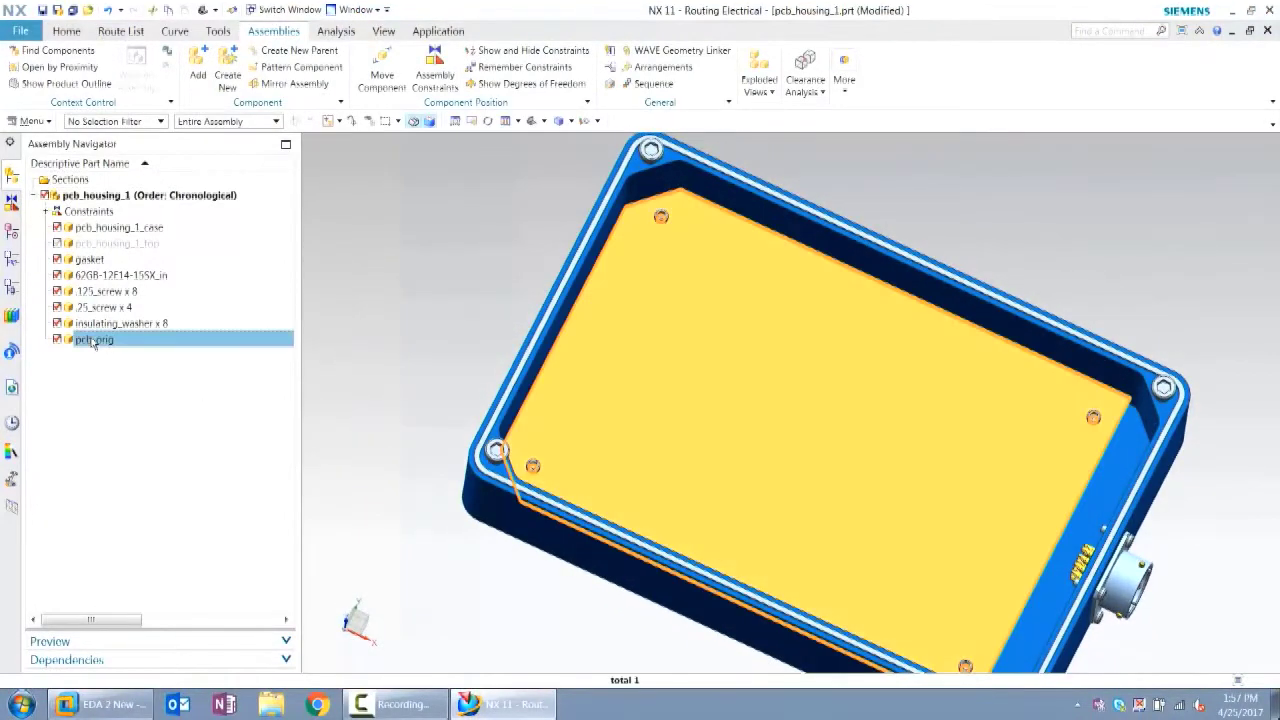
right_click(93, 340)
click(120, 385)
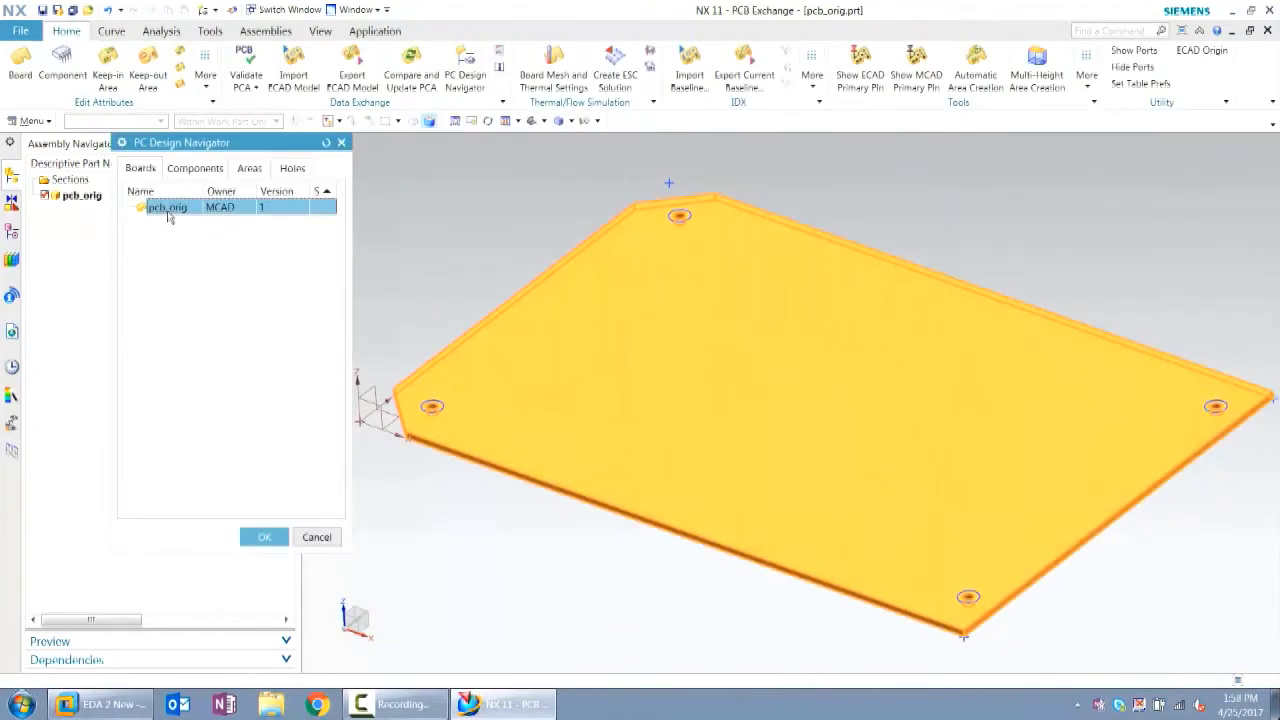
Examine the board's routing areas and mounting holes in PC Design Navigator and close it without changes
click(252, 169)
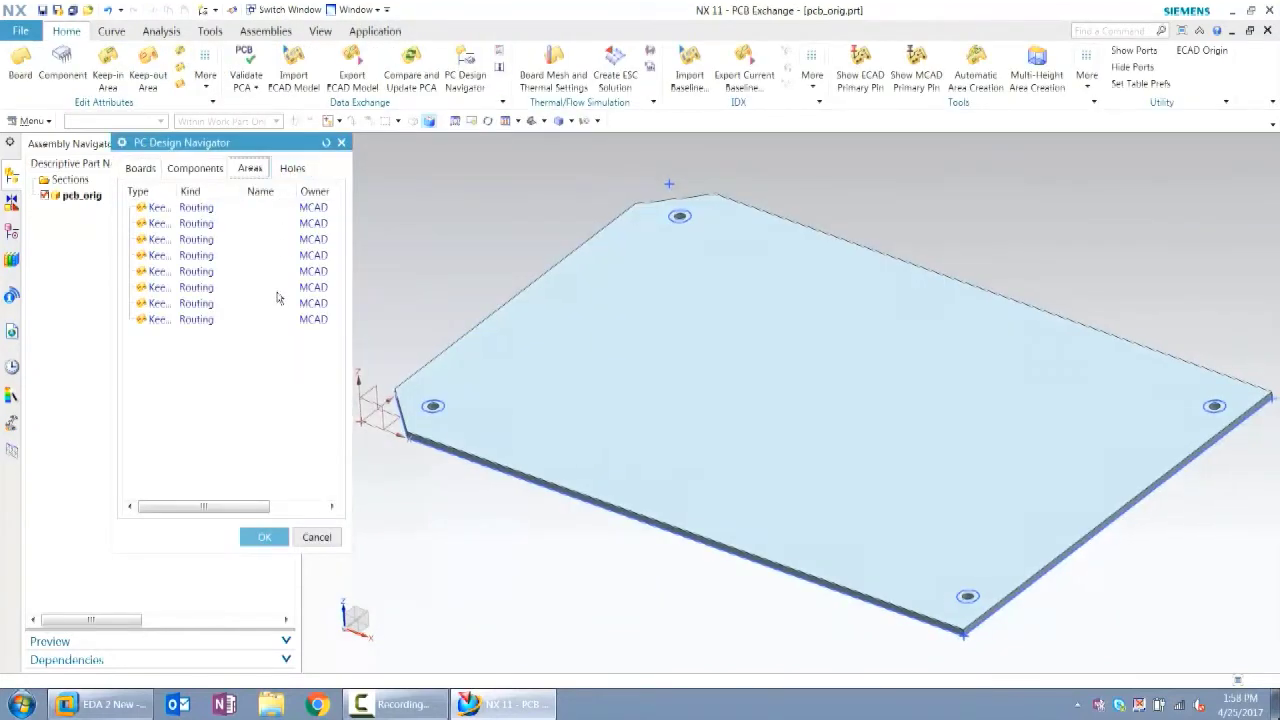
click(297, 169)
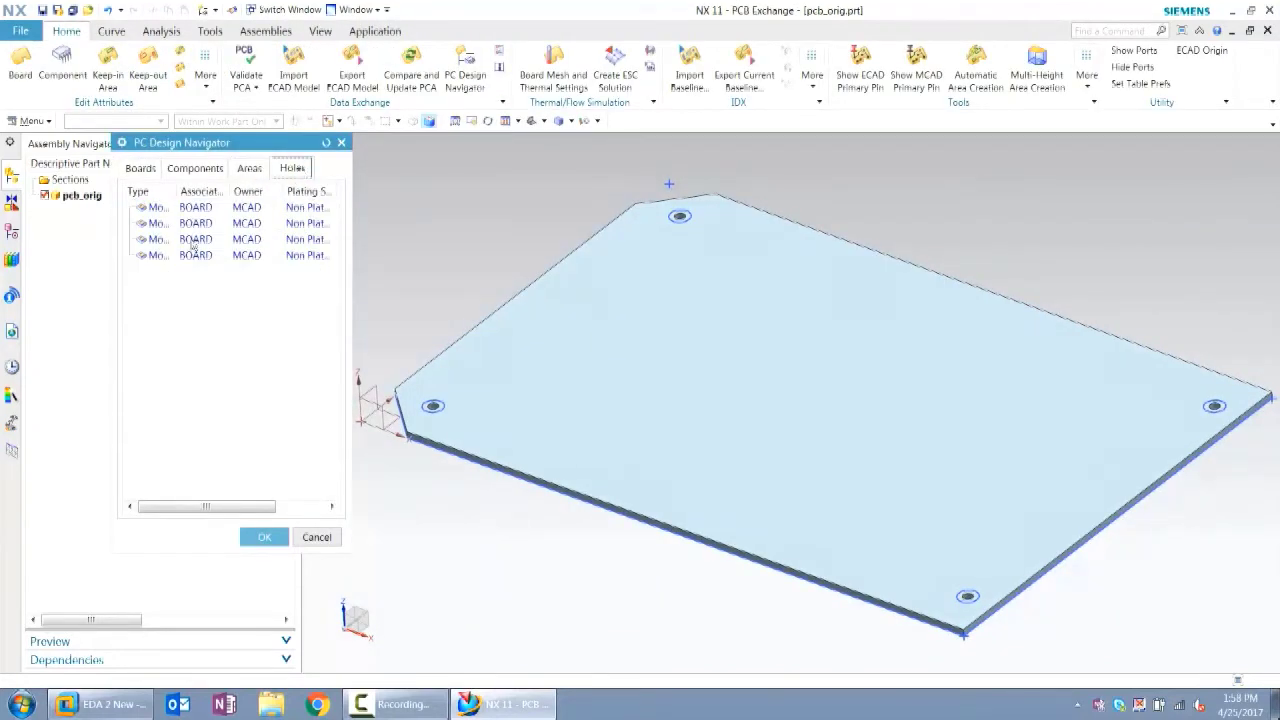
key(Tab)
click(315, 539)
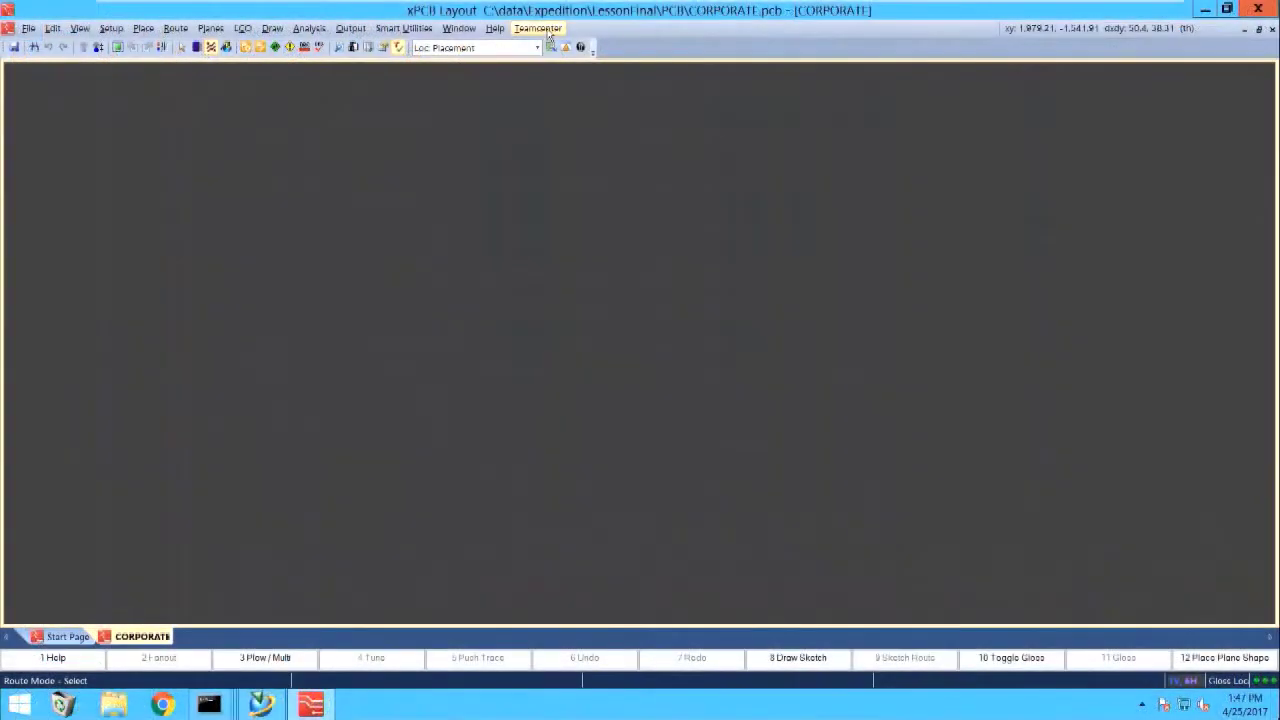
Search Teamcenter for AXSB* items, open the AXSB B1 main board design with check-out, and apply the AXSB Board Outline.idx baseline
click(538, 28)
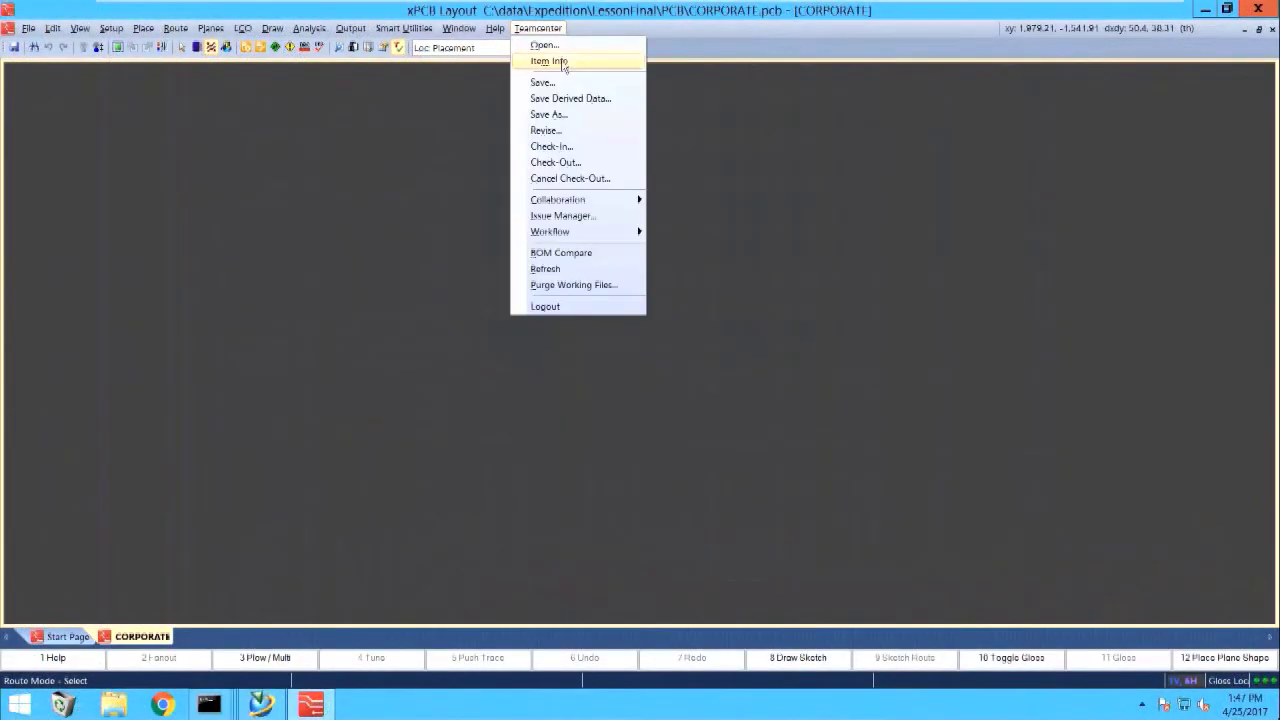
click(566, 47)
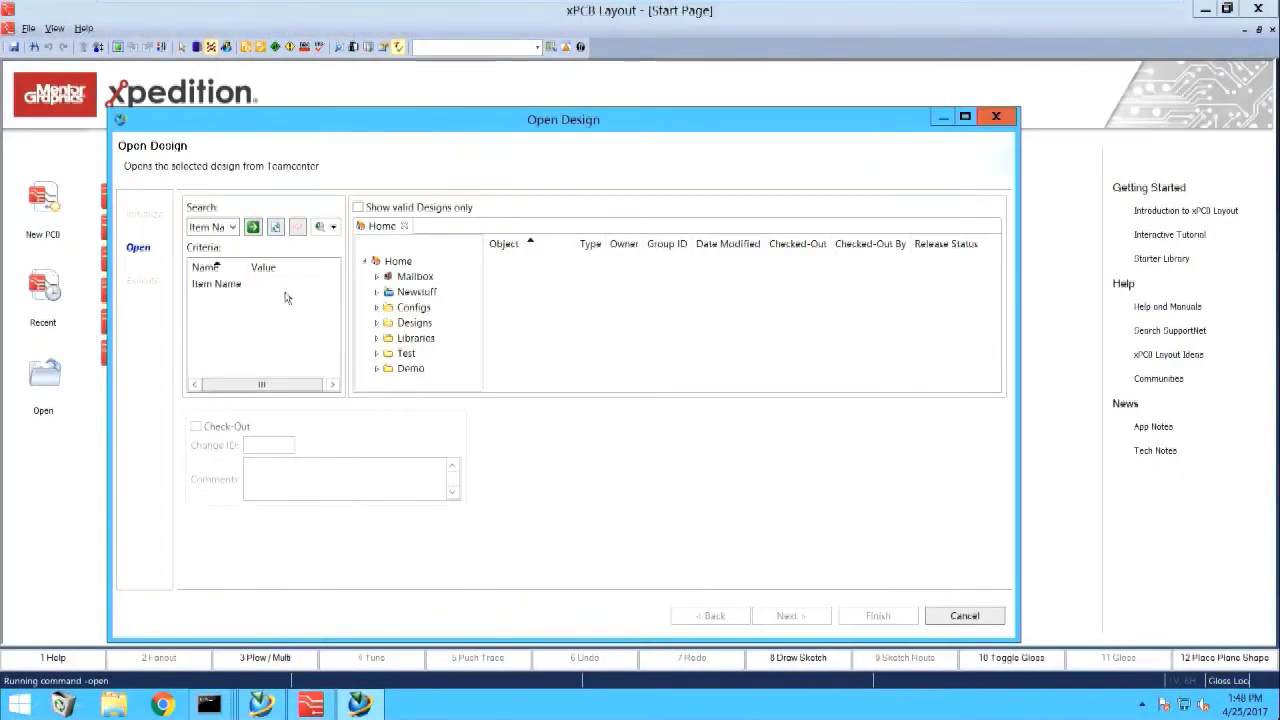
click(254, 228)
click(413, 278)
click(214, 430)
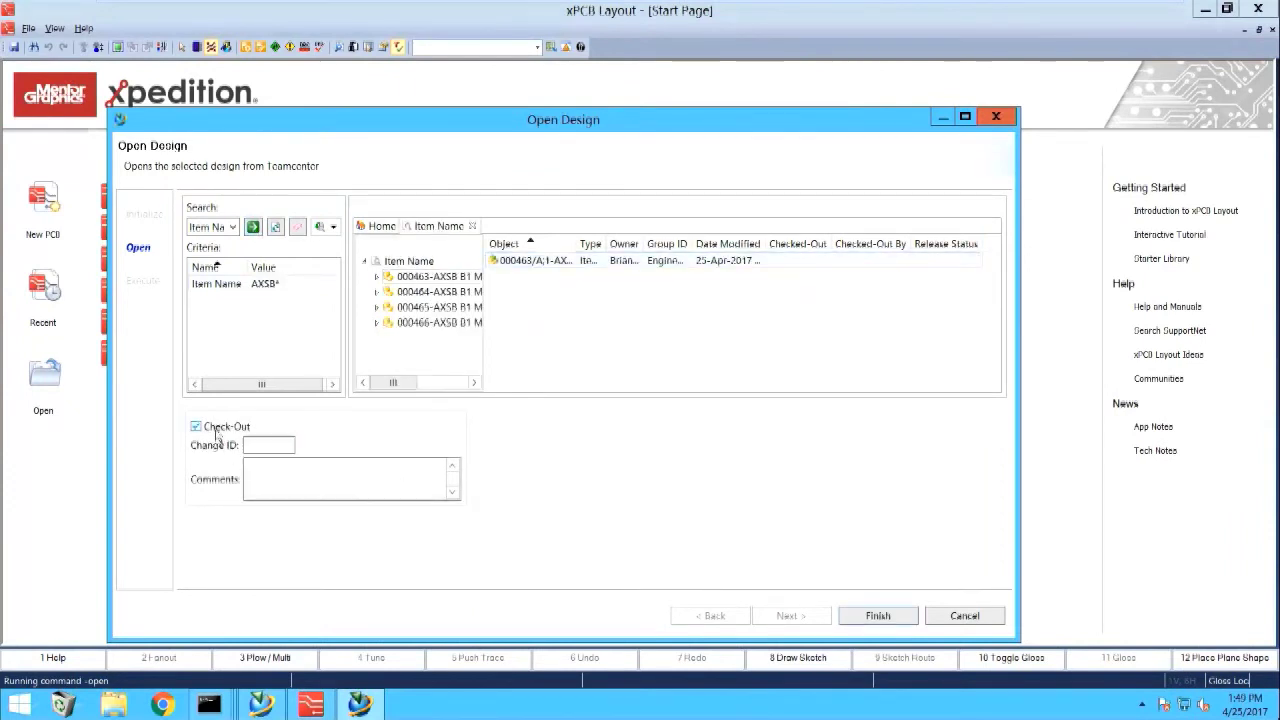
click(877, 616)
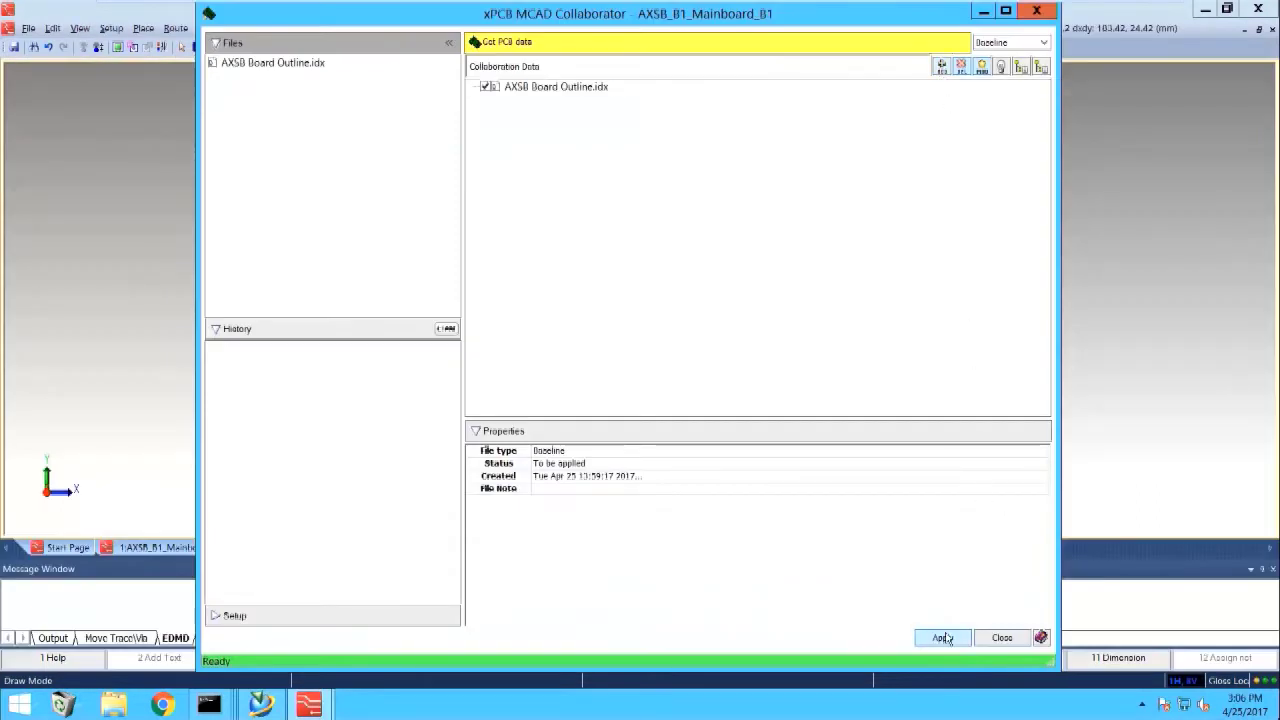
click(943, 638)
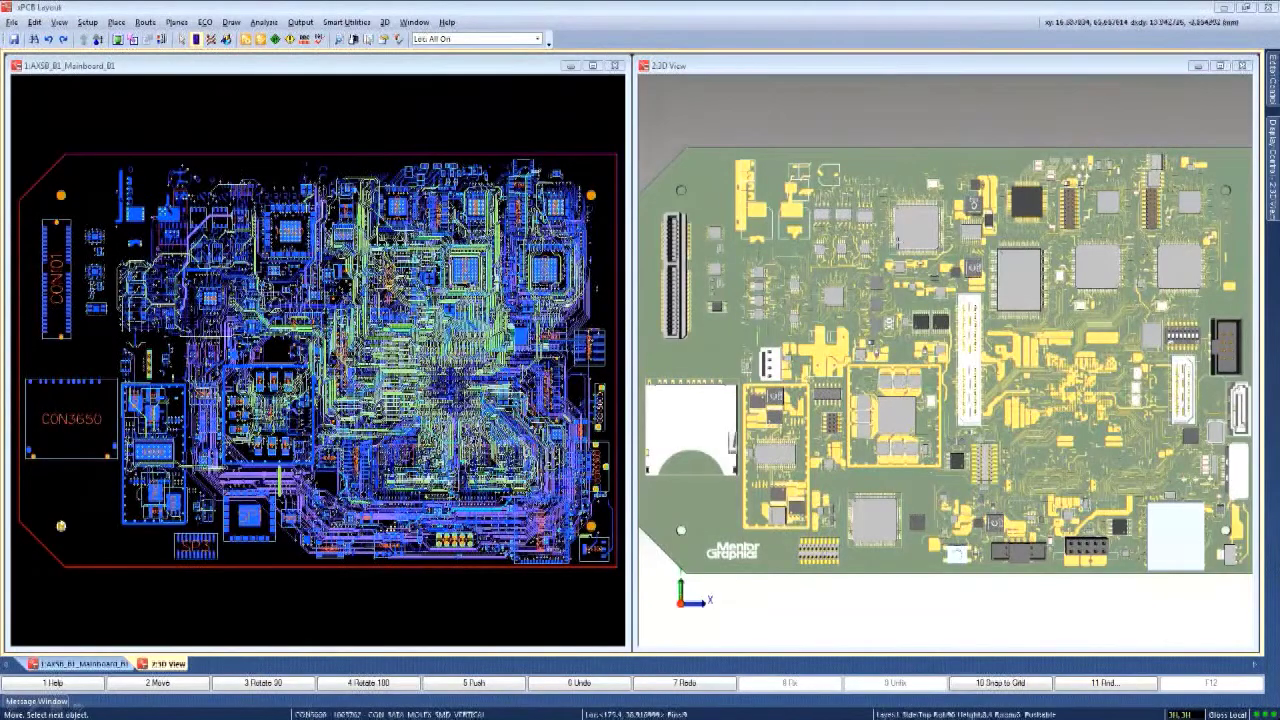
Enlarge the main board's 3D view and inspect the board from its bottom, top and tilted angles
click(1218, 66)
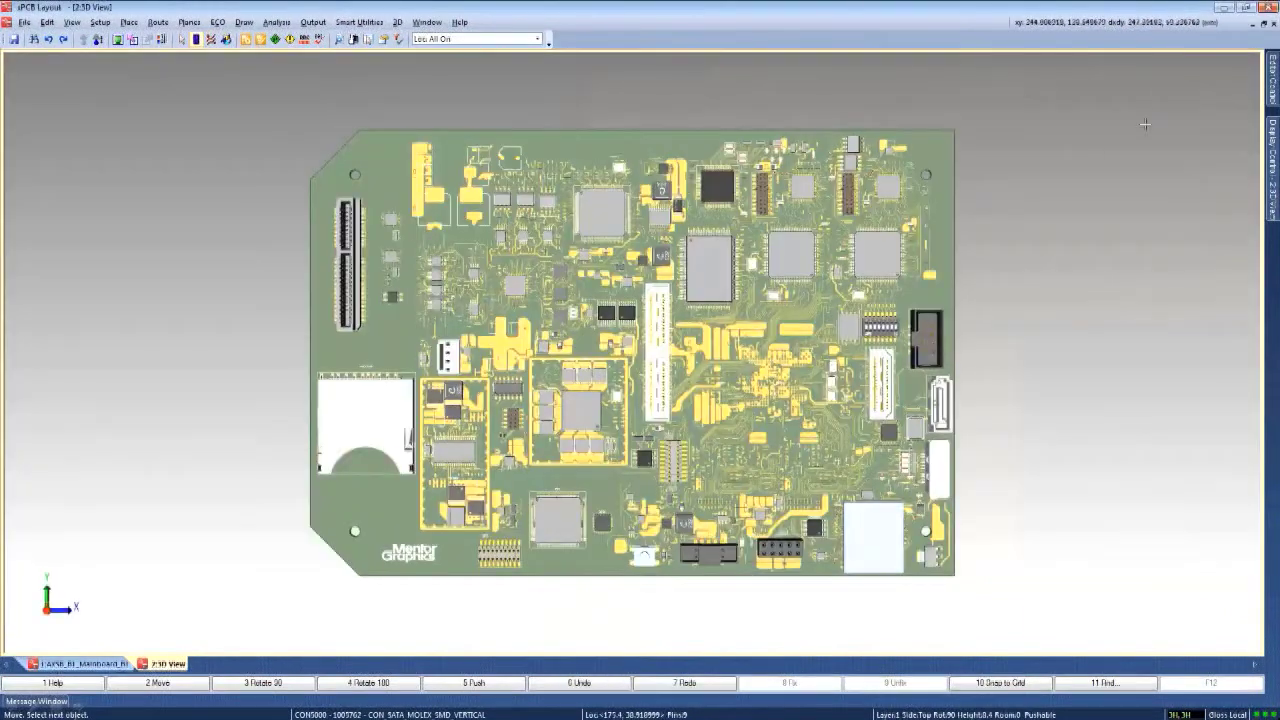
key(b)
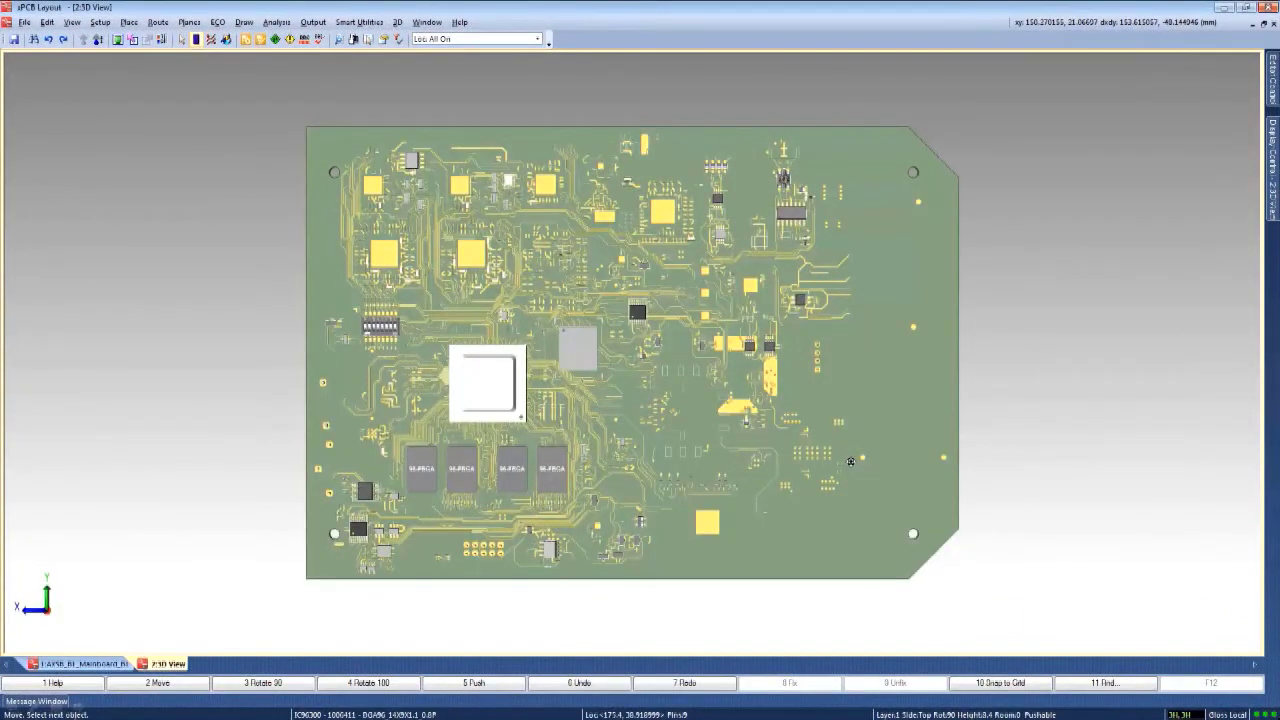
key(t)
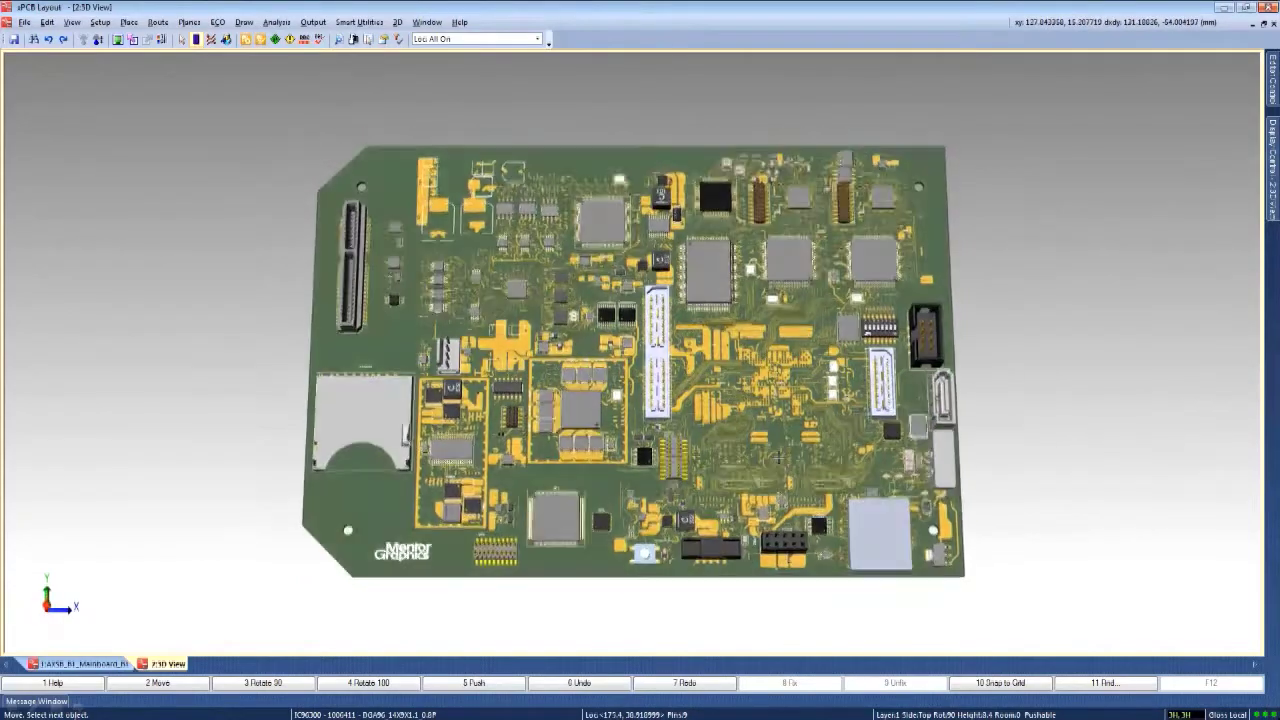
middle_drag(1017, 329, 798, 370)
key(Home)
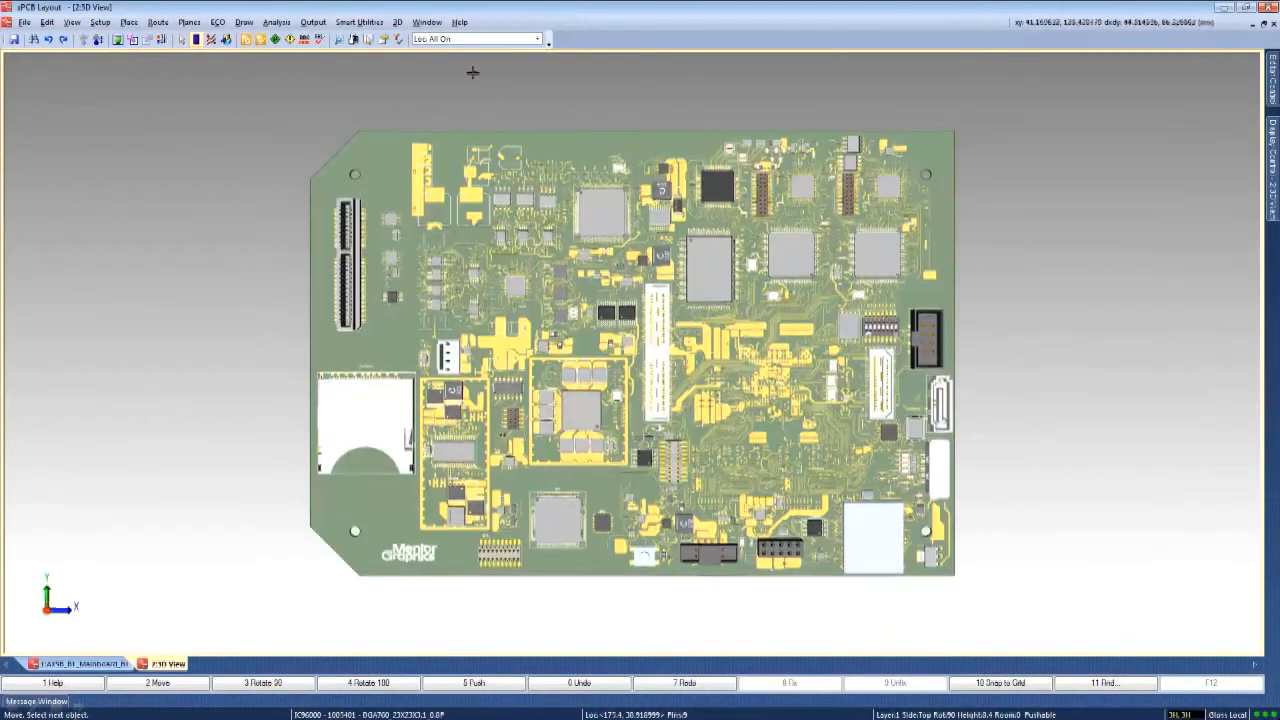
click(397, 22)
click(445, 235)
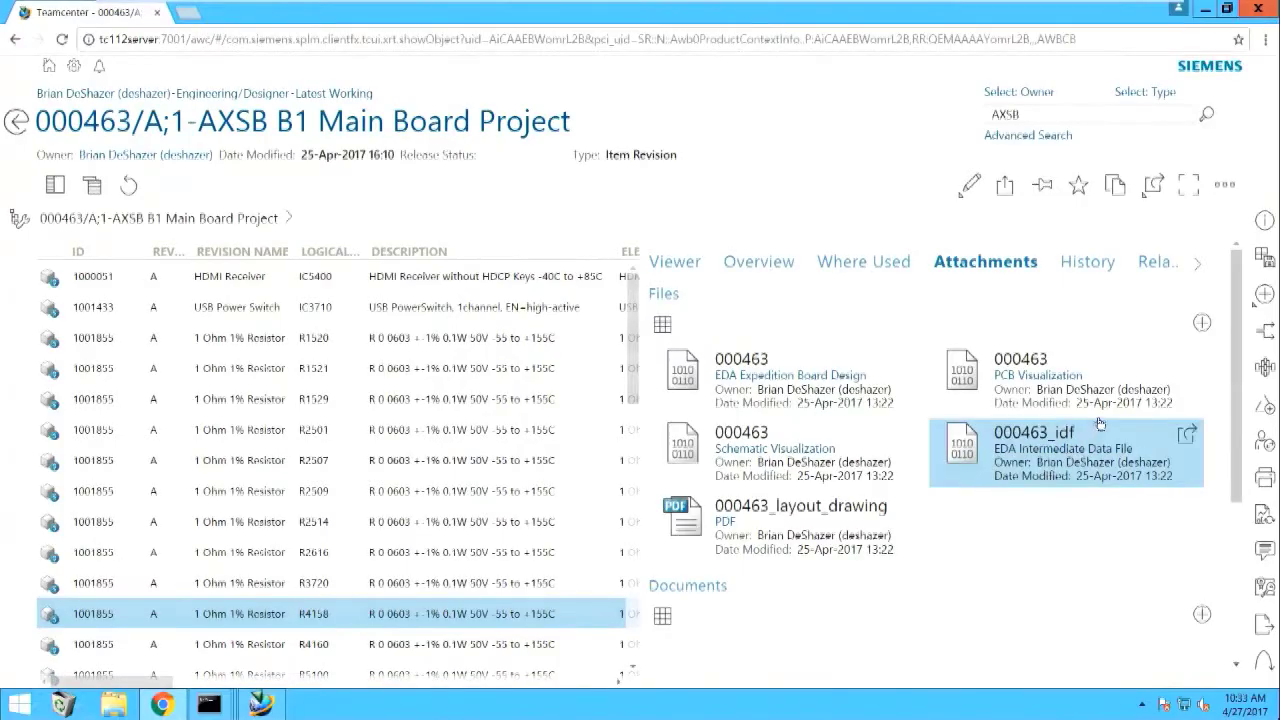
Open the main board project's 000463 PCB Visualization file from Teamcenter and prepare it for cross-probing with the schematic
click(1163, 387)
click(1188, 364)
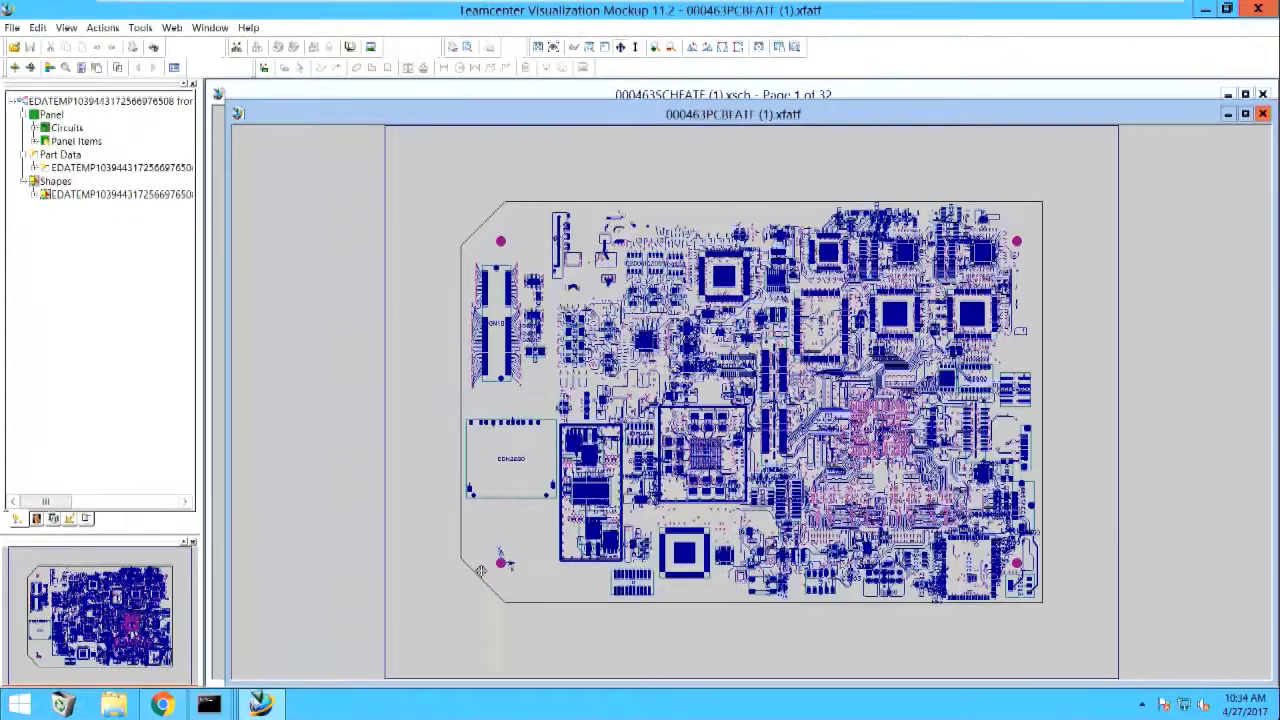
click(97, 68)
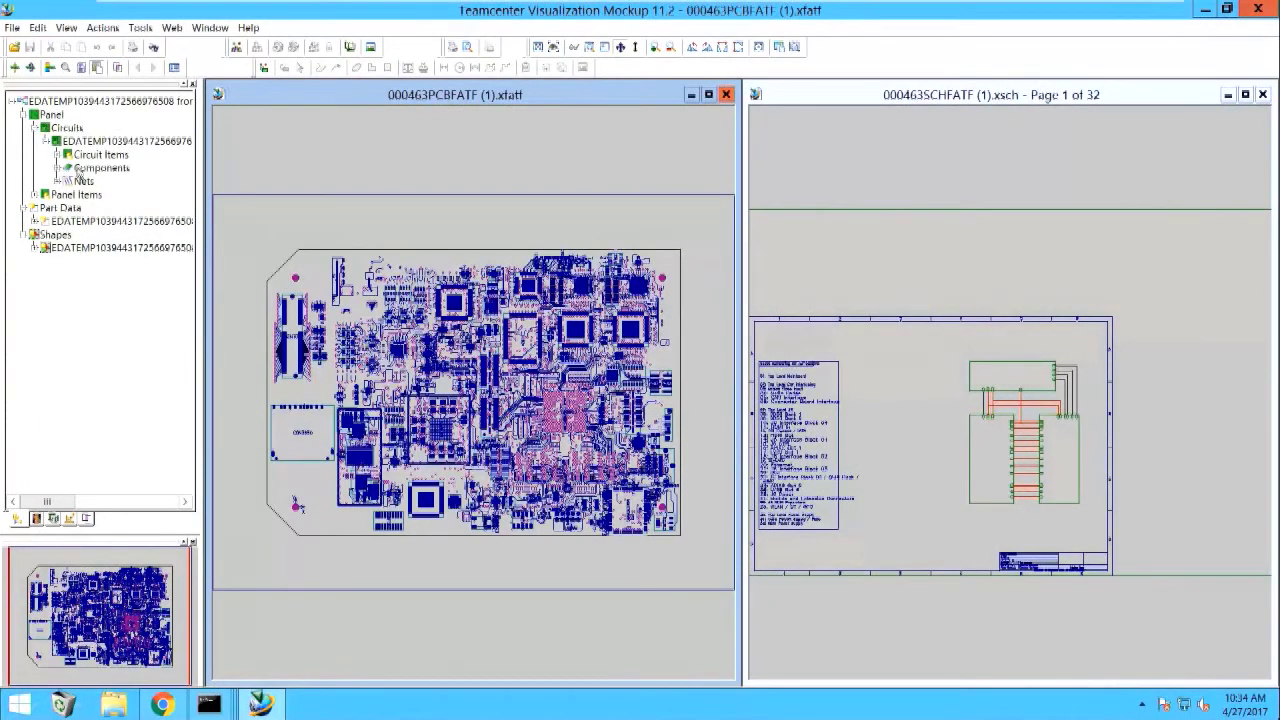
List the board's circuit components and cross-probe CON101 and DI501 between the layout and the schematic
click(99, 169)
click(84, 181)
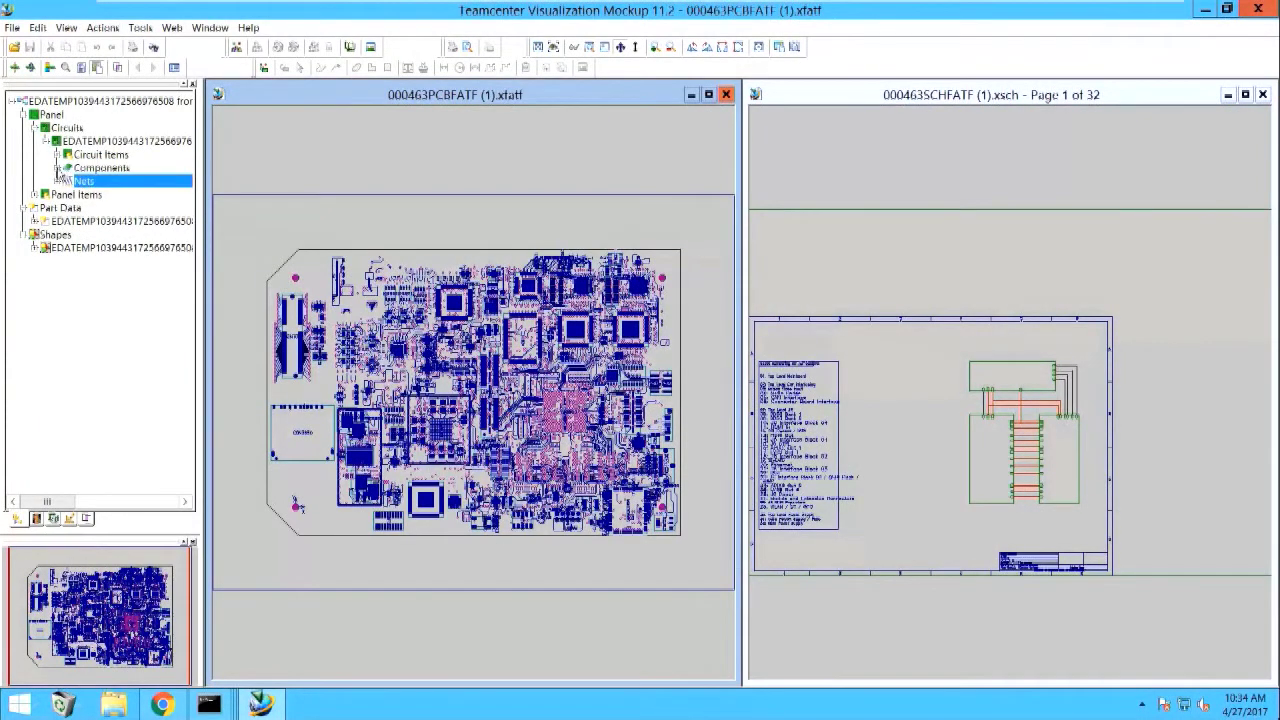
click(57, 168)
click(101, 184)
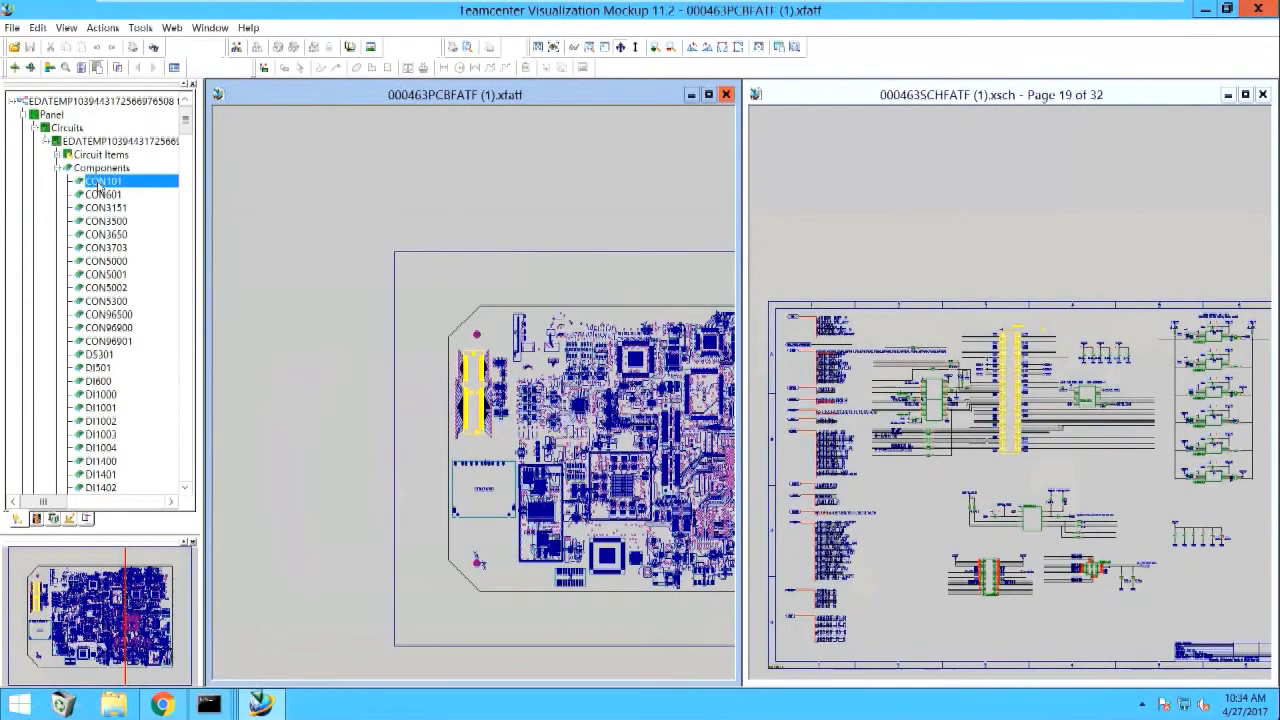
click(98, 367)
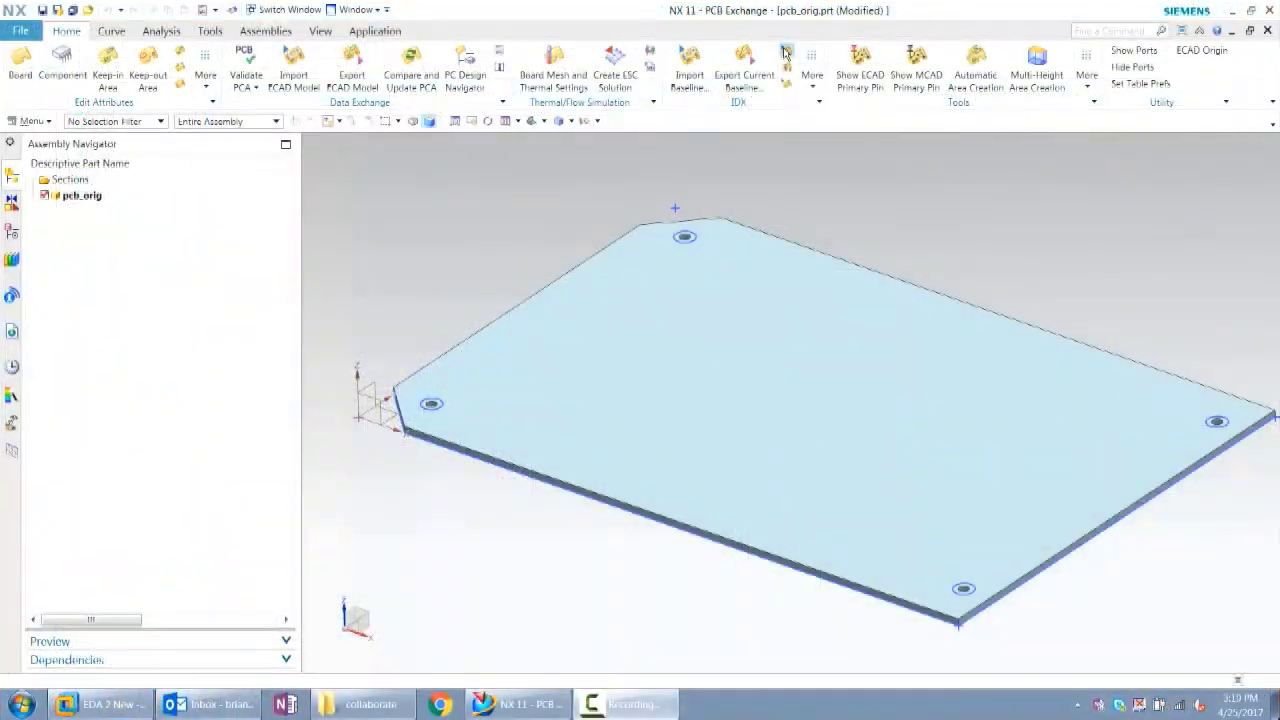
In NX, import the ECAD component data into the pcb_orig board and open the web browser pane at a wider size
click(260, 209)
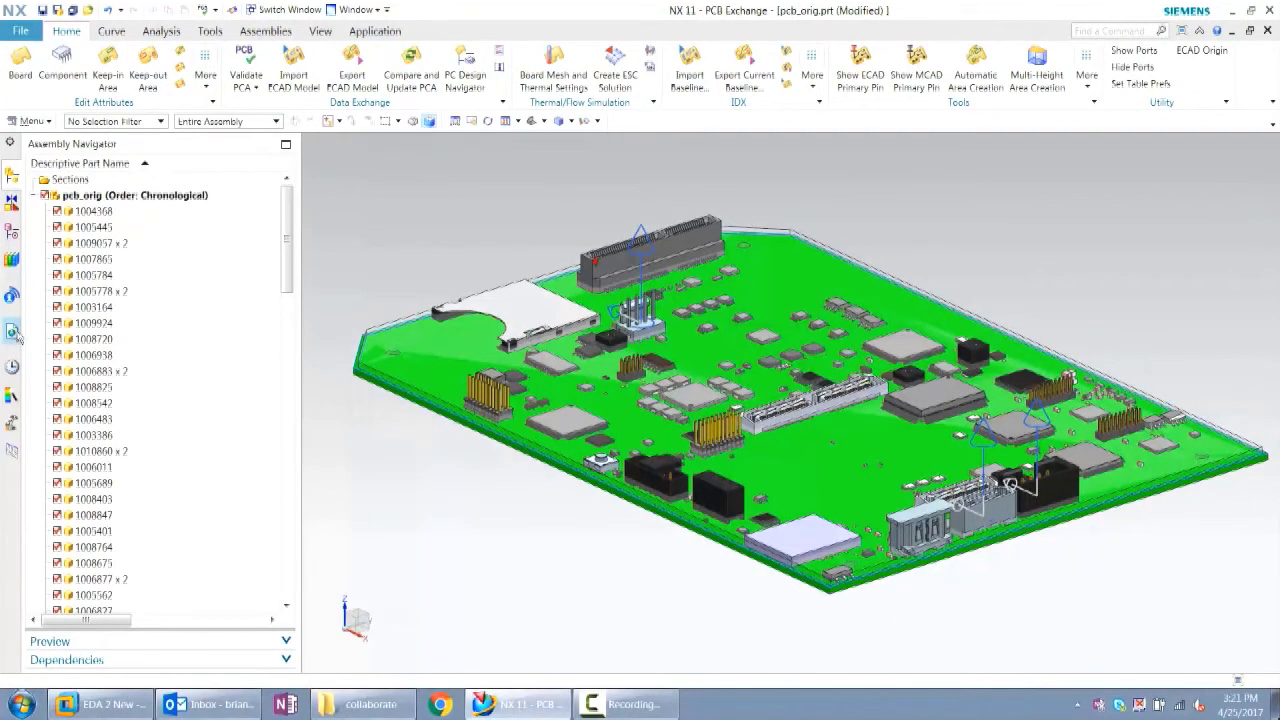
click(14, 334)
drag(298, 342, 463, 279)
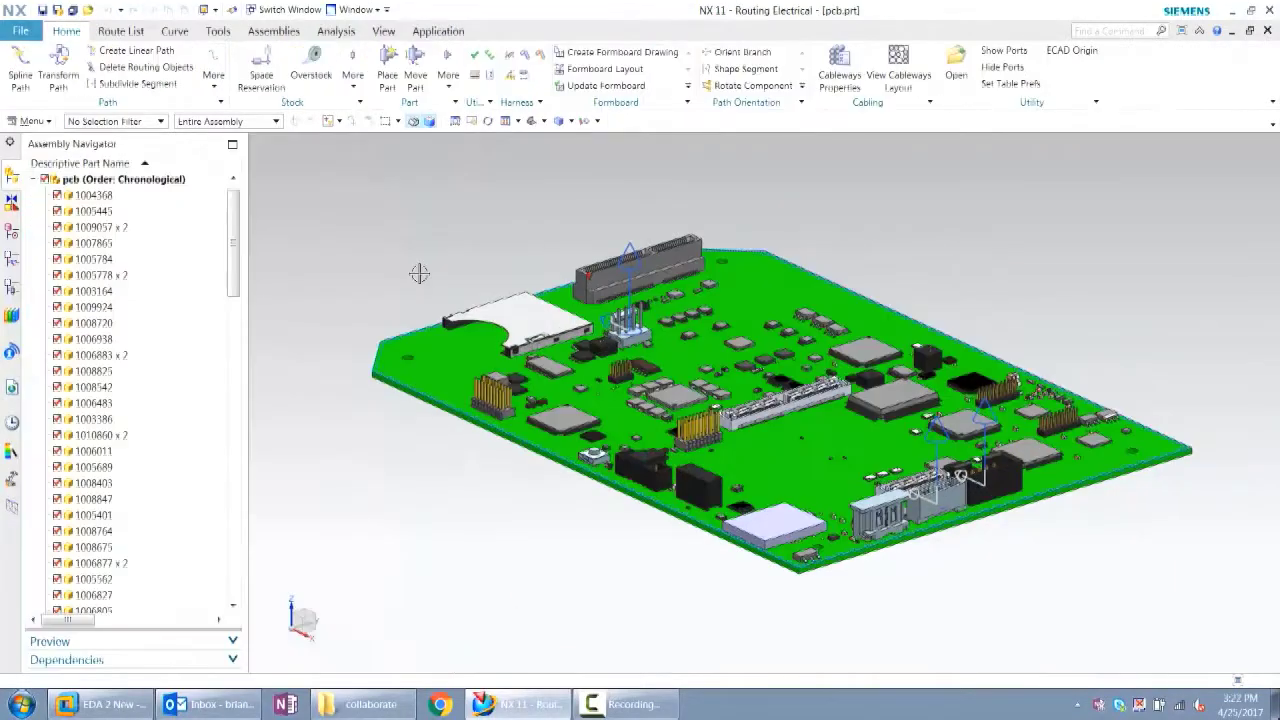
Switch to the pcb_housing_1 assembly and show the pcb_harness and pcb_housing_1_top components
click(357, 9)
click(395, 114)
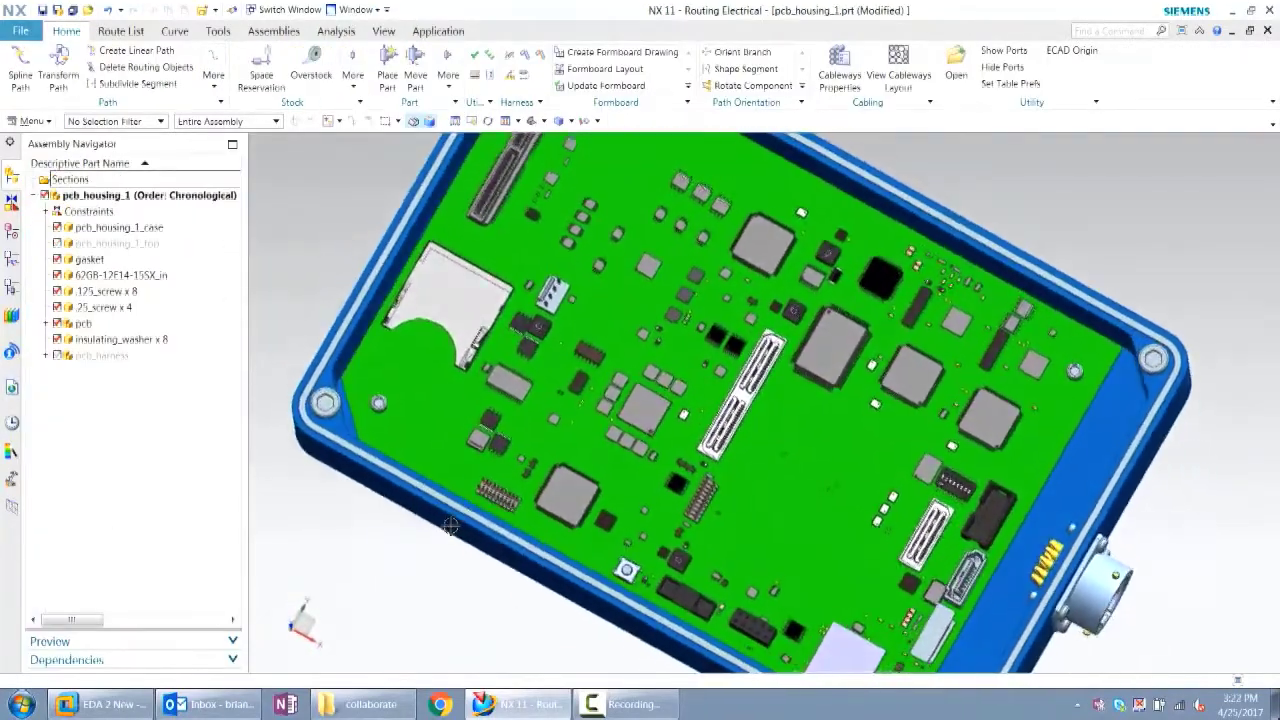
click(58, 356)
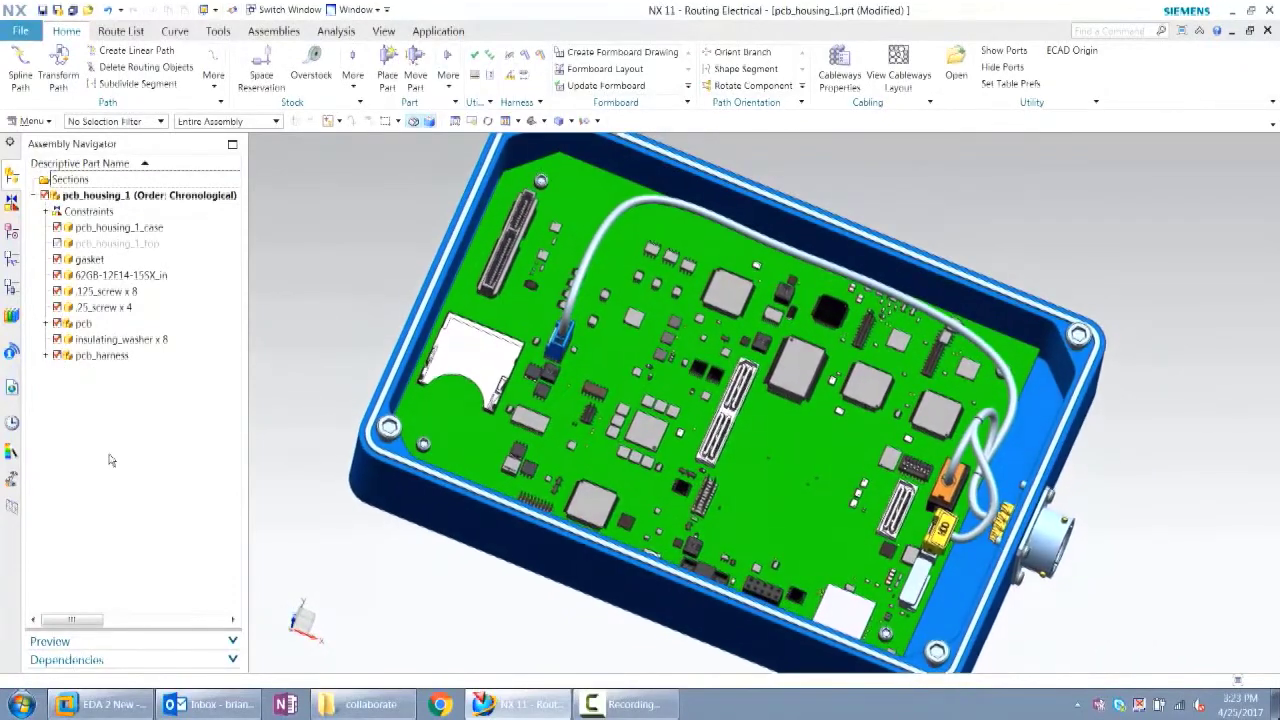
click(57, 243)
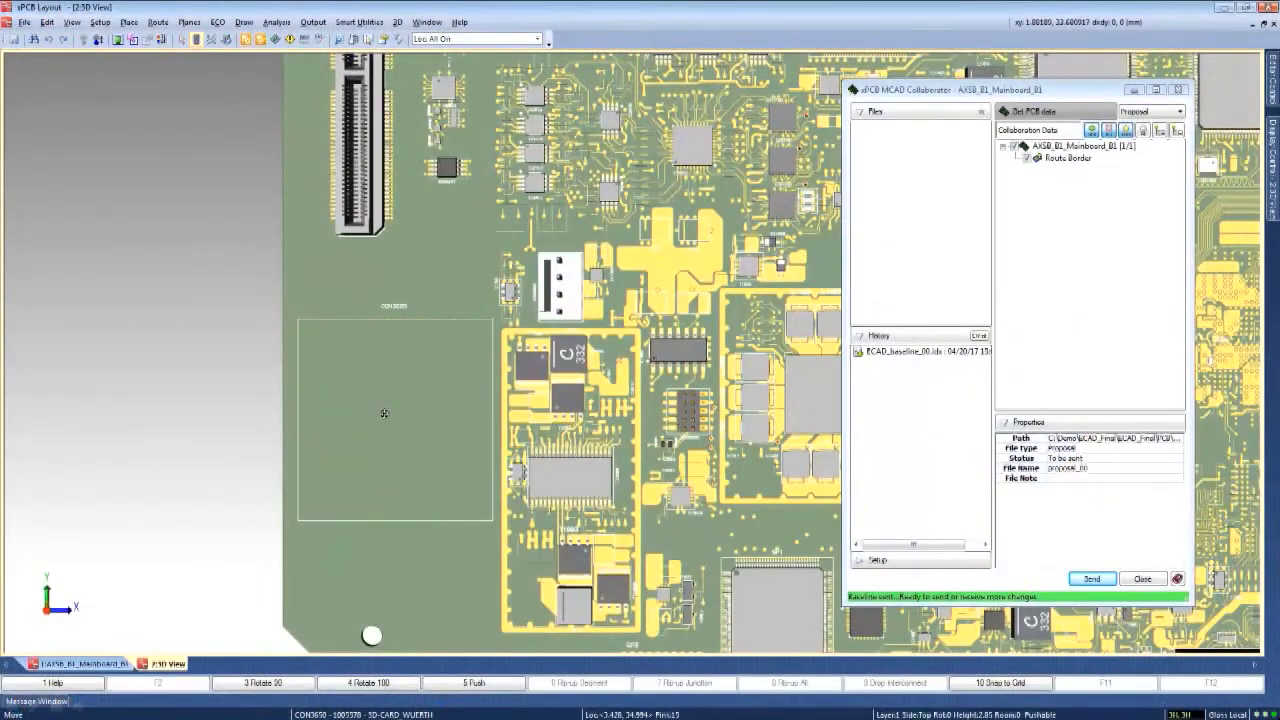
In xPCB Layout, place the CON3650 SD card connector rotated 180° and move CON101 closer to the board edge
mouse_move(384, 413)
mouse_down()
mouse_move(380, 423)
mouse_move(400, 414)
mouse_move(377, 429)
mouse_move(393, 429)
mouse_up()
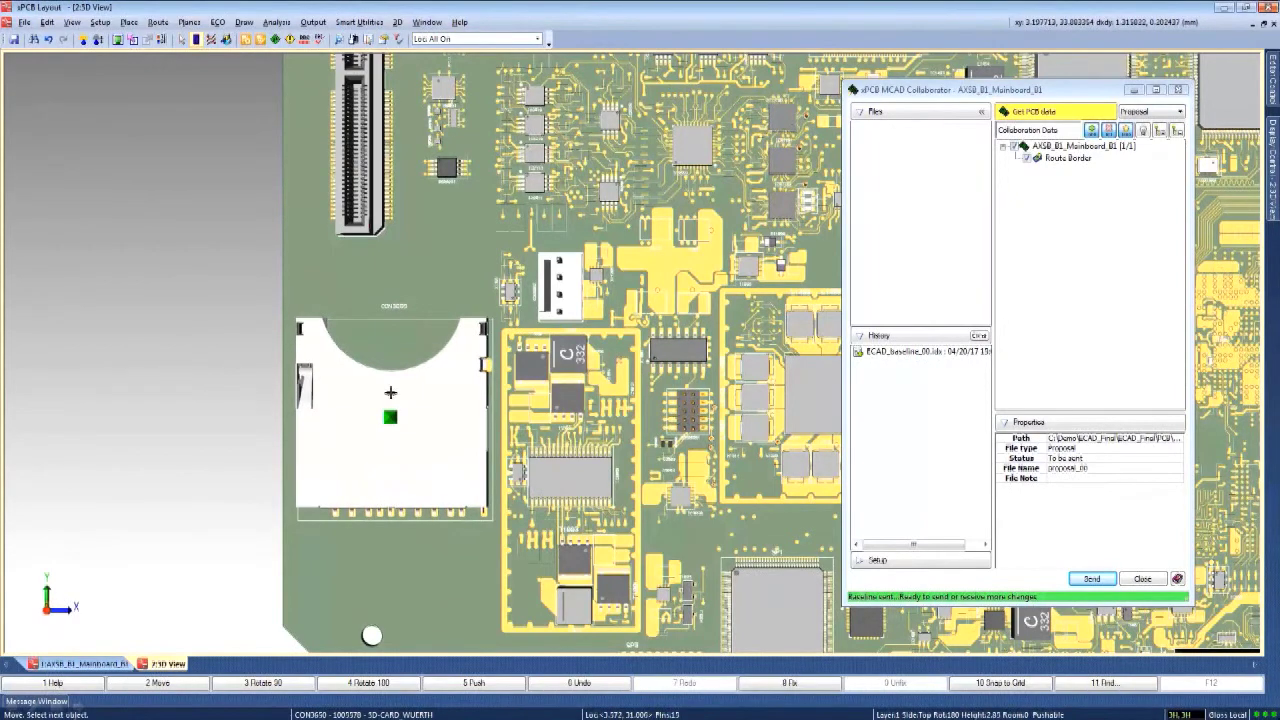
scroll(390, 397, up, 5)
drag(360, 268, 331, 283)
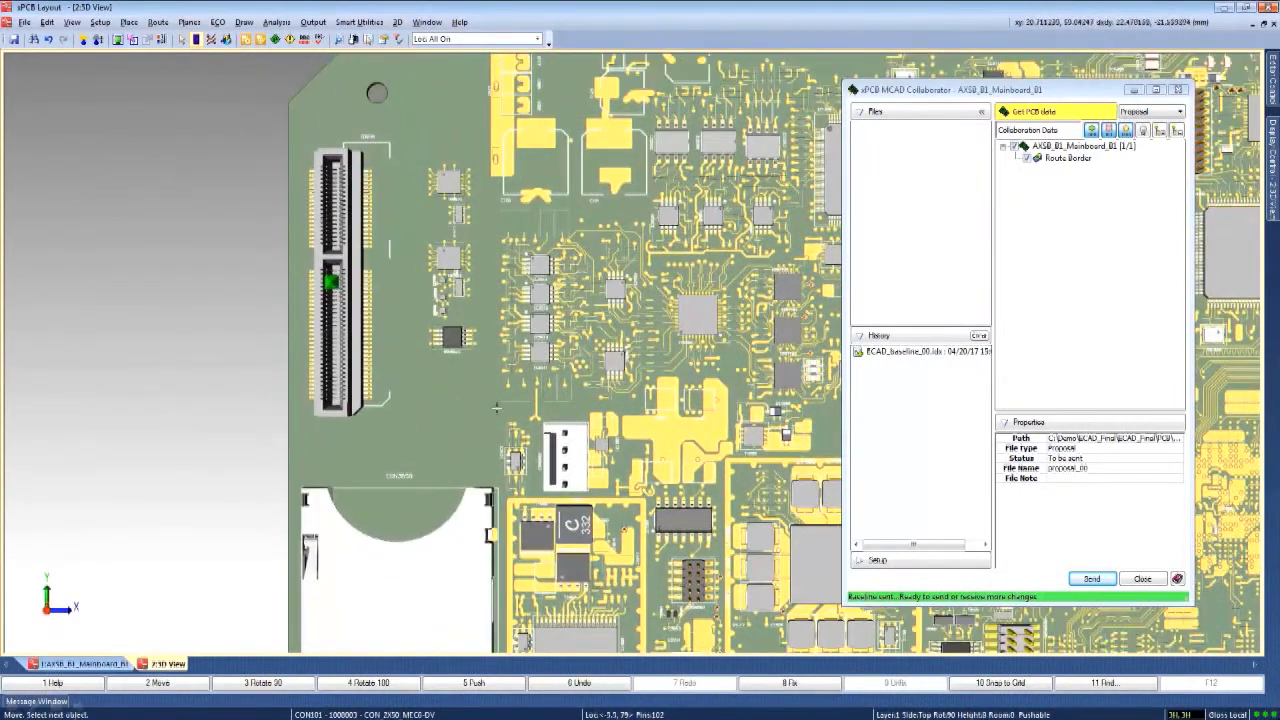
key(Home)
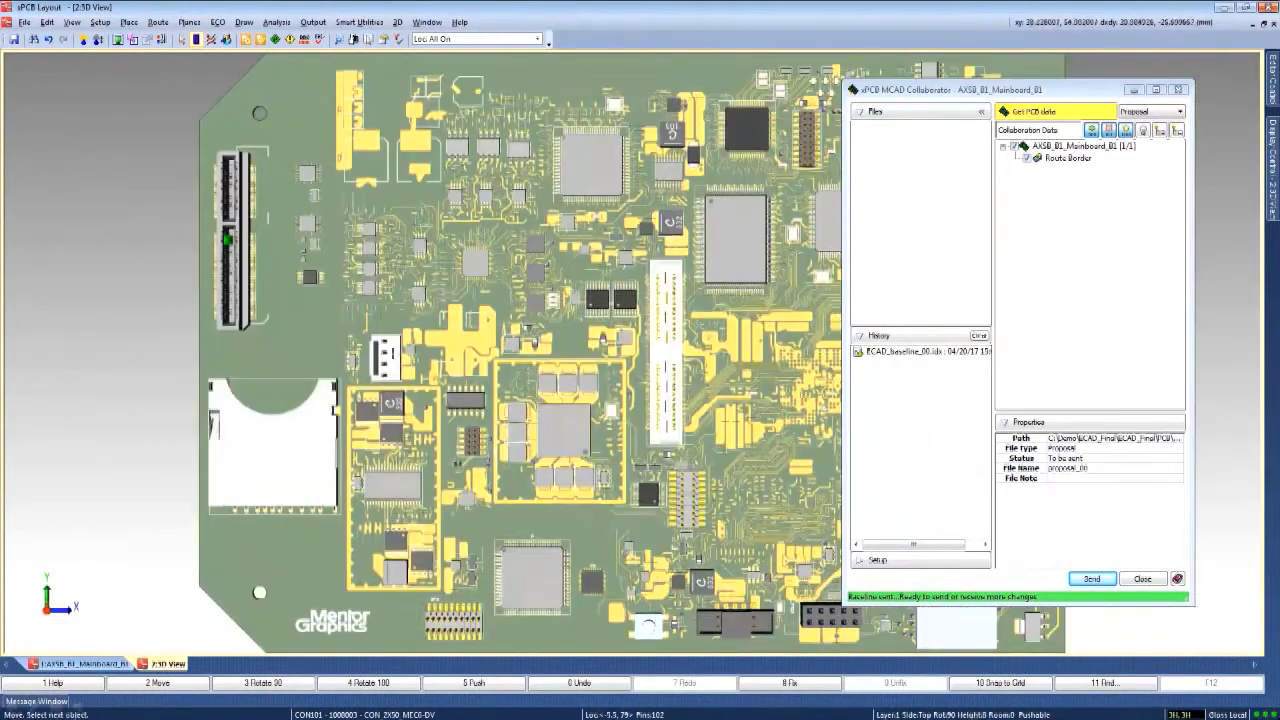
Collect the changed PCB data in MCAD Collaborator and send it as a proposal
click(1036, 111)
click(1092, 578)
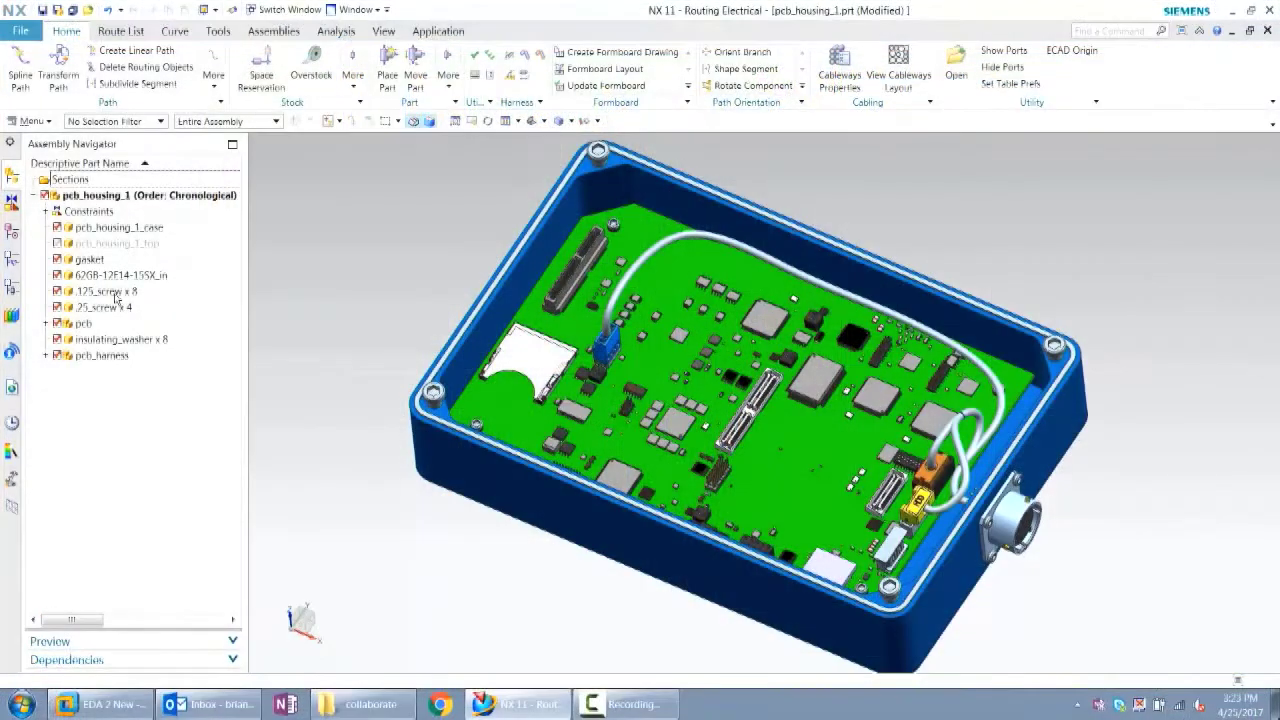
In NX, make the housing assembly's pcb component the displayed part and import the incremental changes from the ECAD proposal
right_click(108, 323)
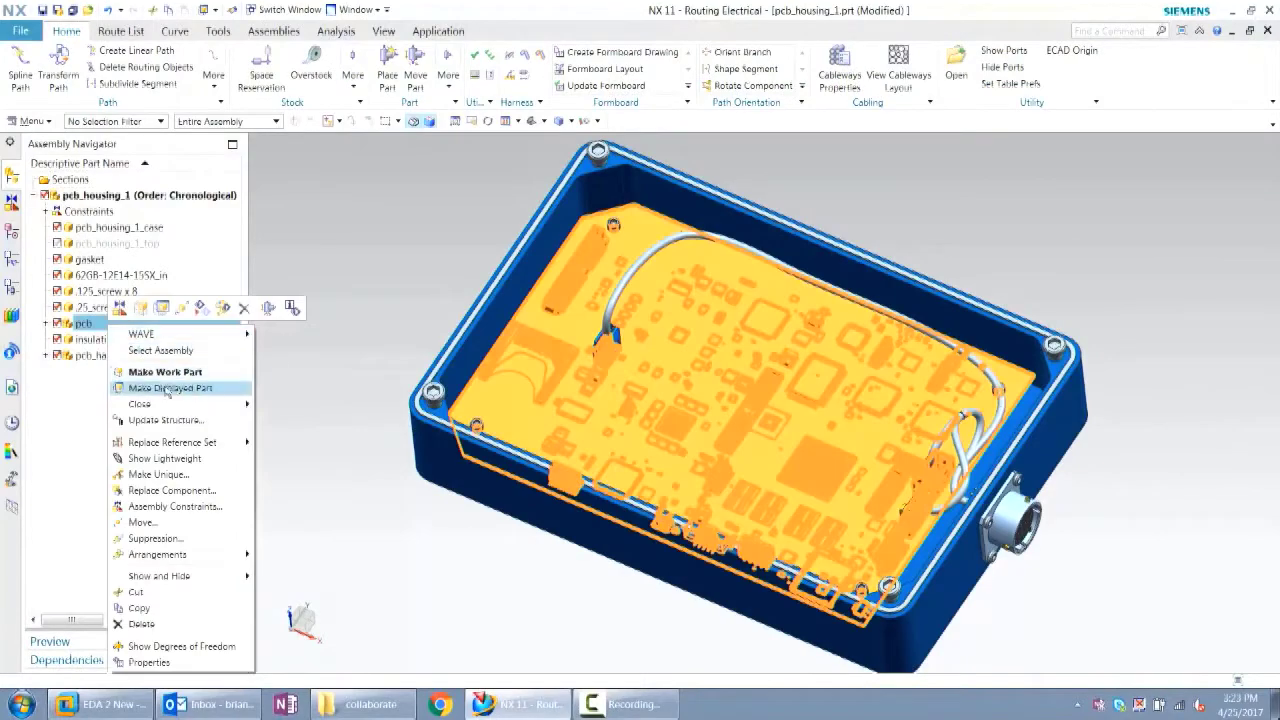
click(150, 387)
middle_drag(252, 419, 414, 277)
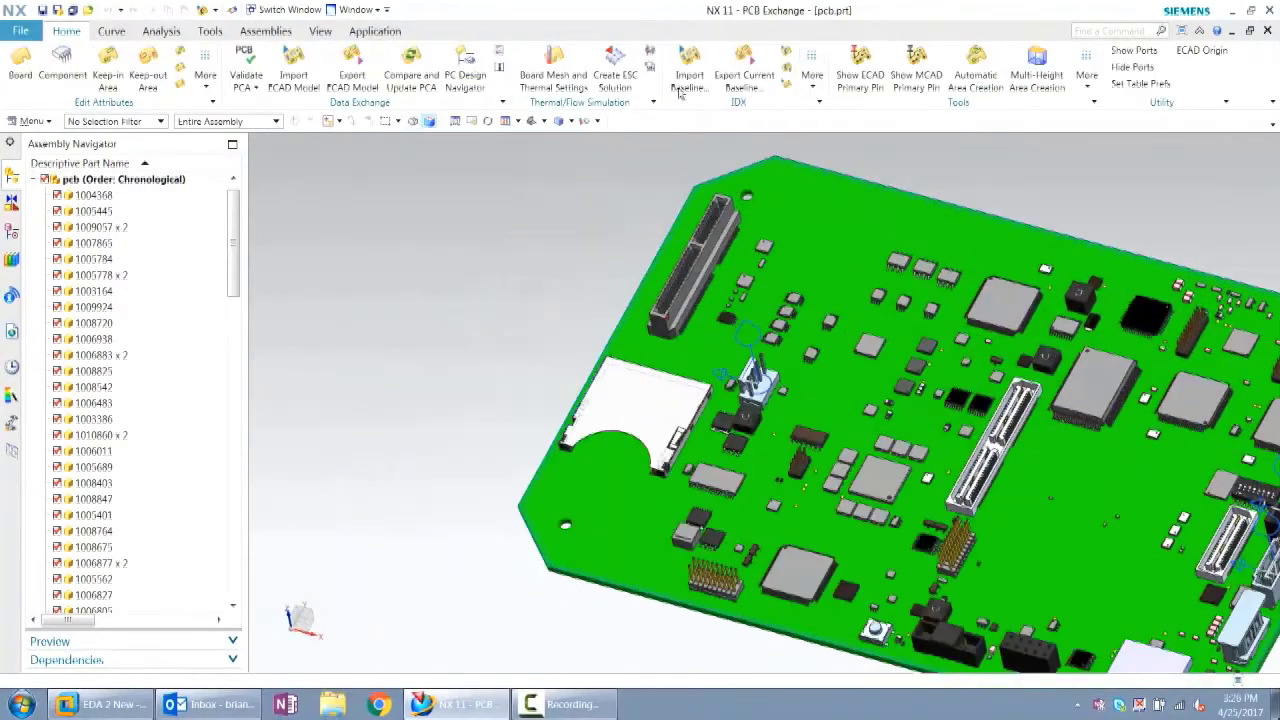
click(786, 52)
click(178, 209)
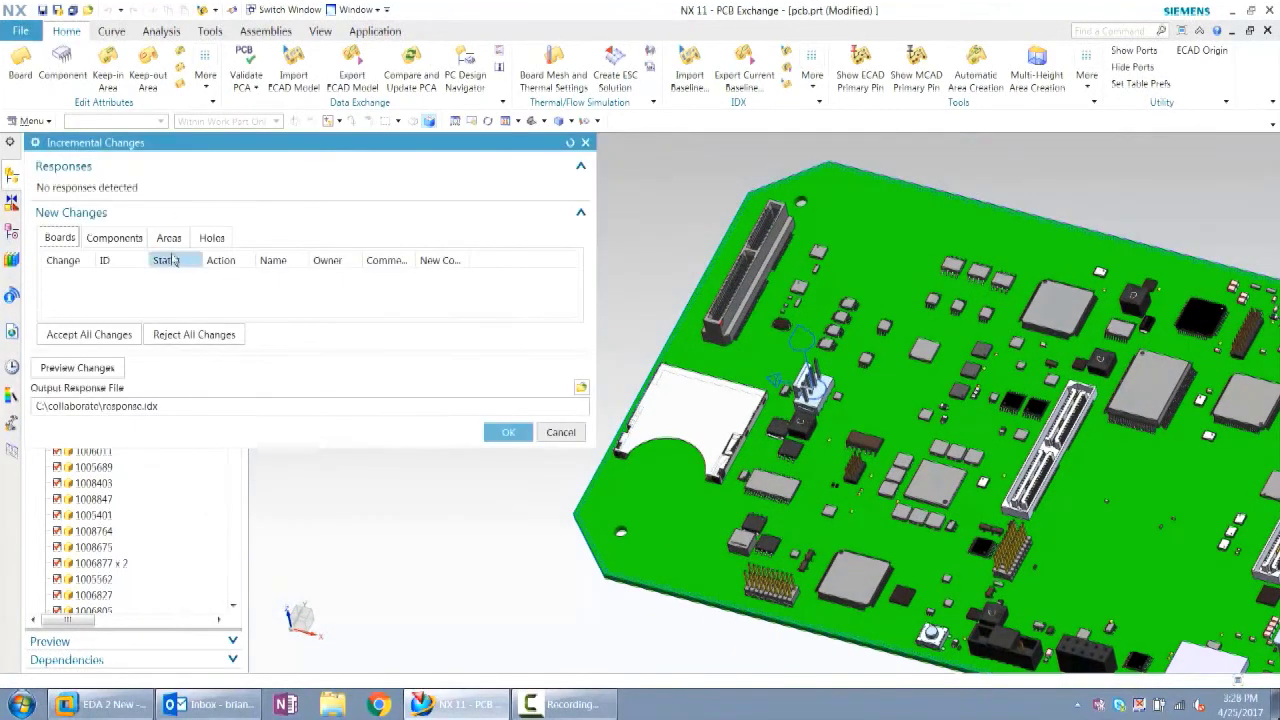
Review the proposed hole and component changes, then accept the CON3650 and CON101 changes with C:\collaborate\response.idx as the response file
click(211, 237)
click(136, 242)
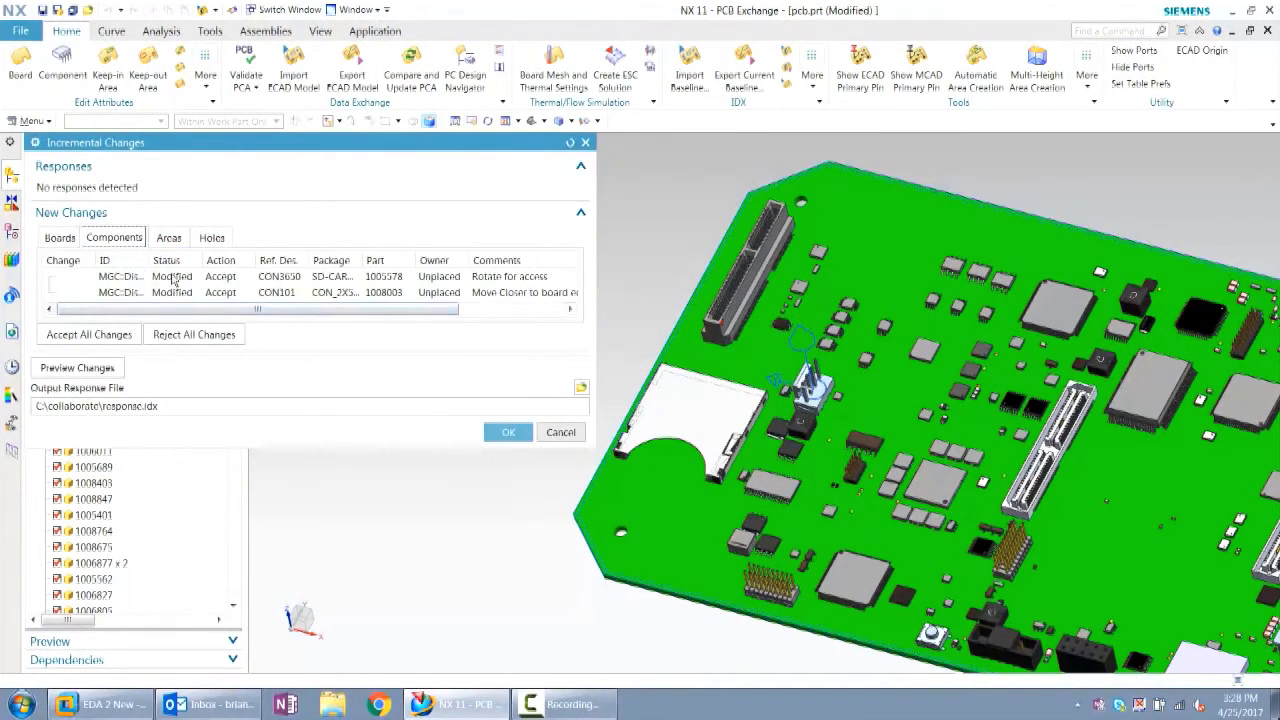
click(174, 280)
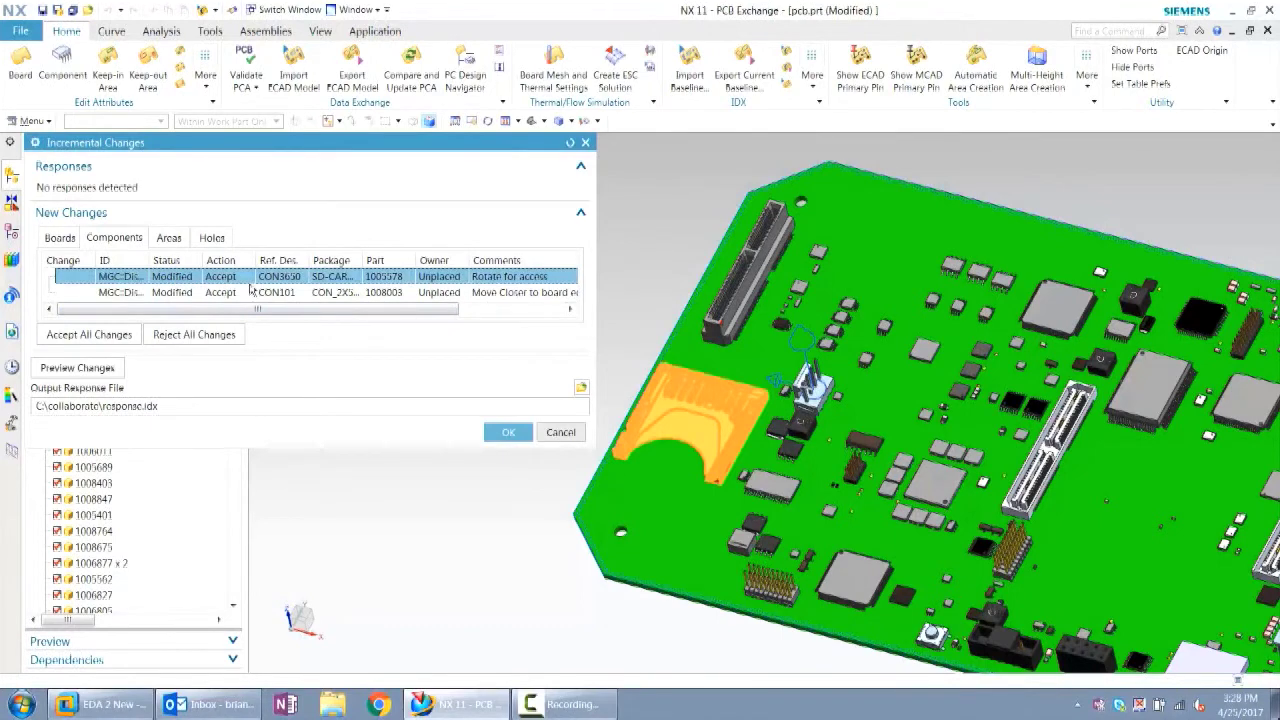
click(232, 293)
mouse_move(276, 310)
mouse_down()
mouse_move(392, 318)
mouse_move(293, 318)
mouse_up()
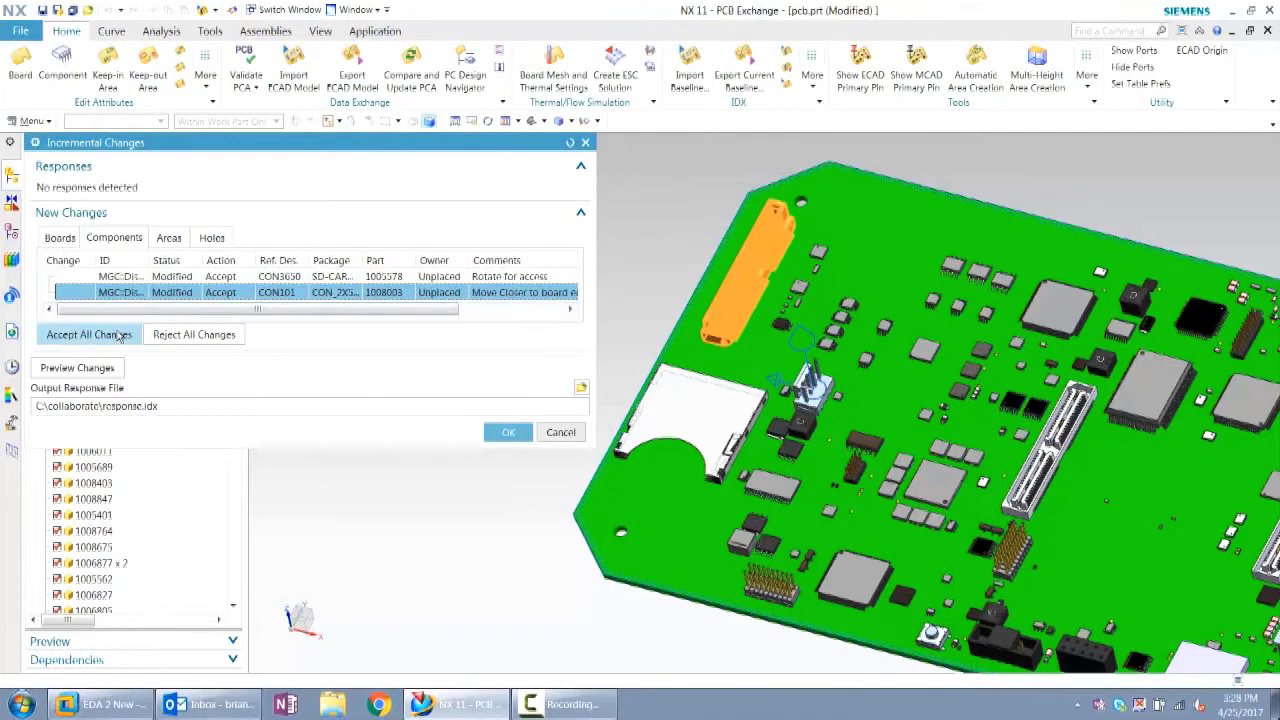
click(507, 432)
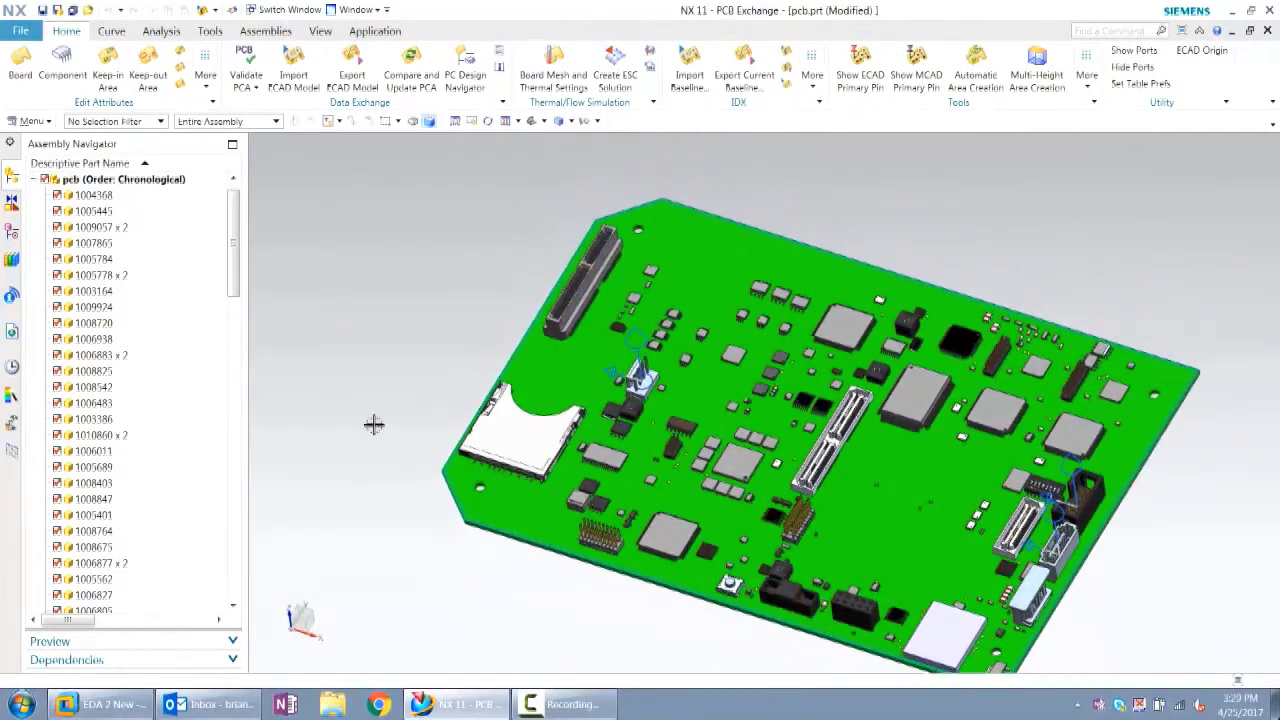
Return to the pcb_housing_1 assembly and show its pcb_housing_1_top cover over the updated board
click(355, 10)
click(388, 114)
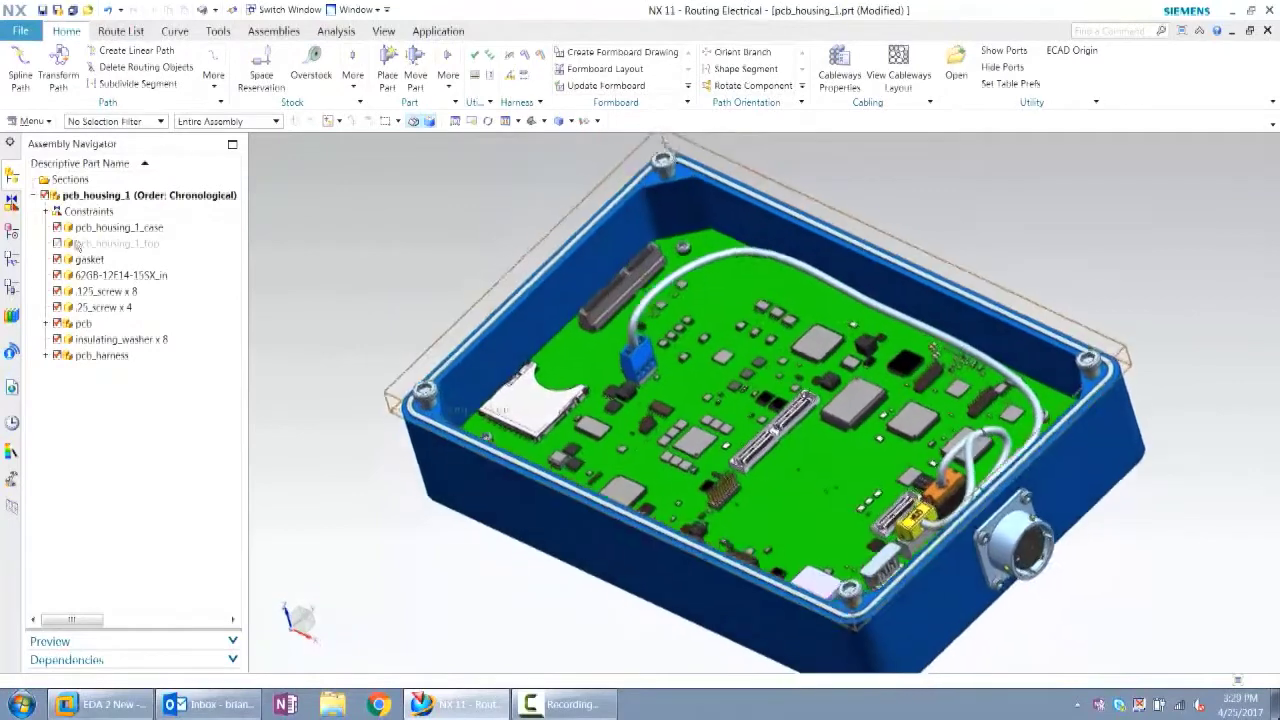
click(57, 243)
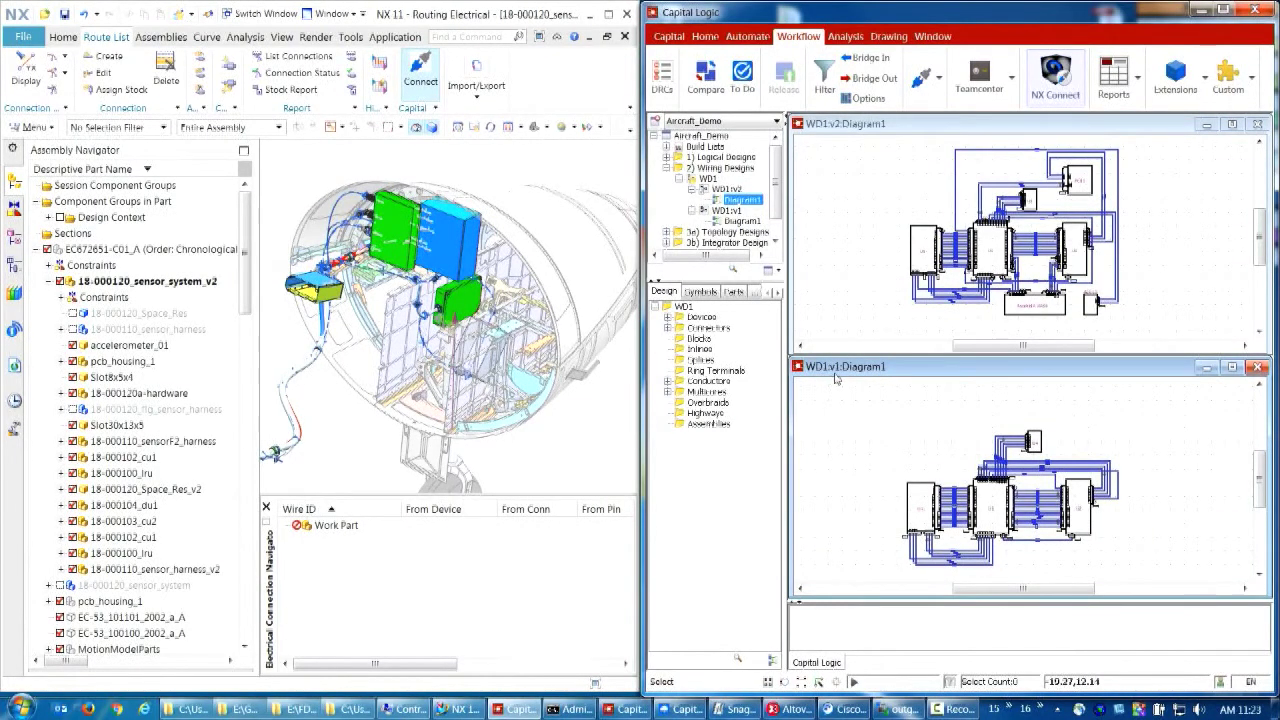
In Capital Logic, expand the WD1 connectors and highlight CACCL through CPS2 in the WD1:v2 diagram
click(668, 328)
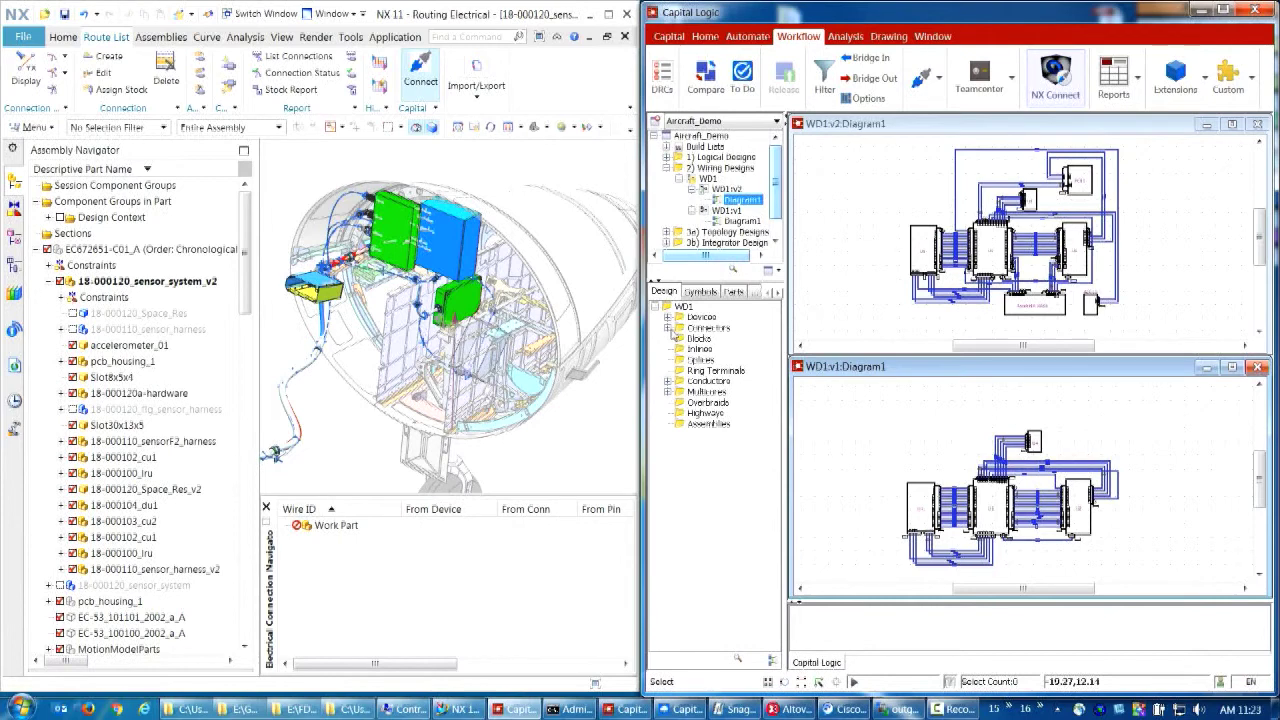
click(843, 280)
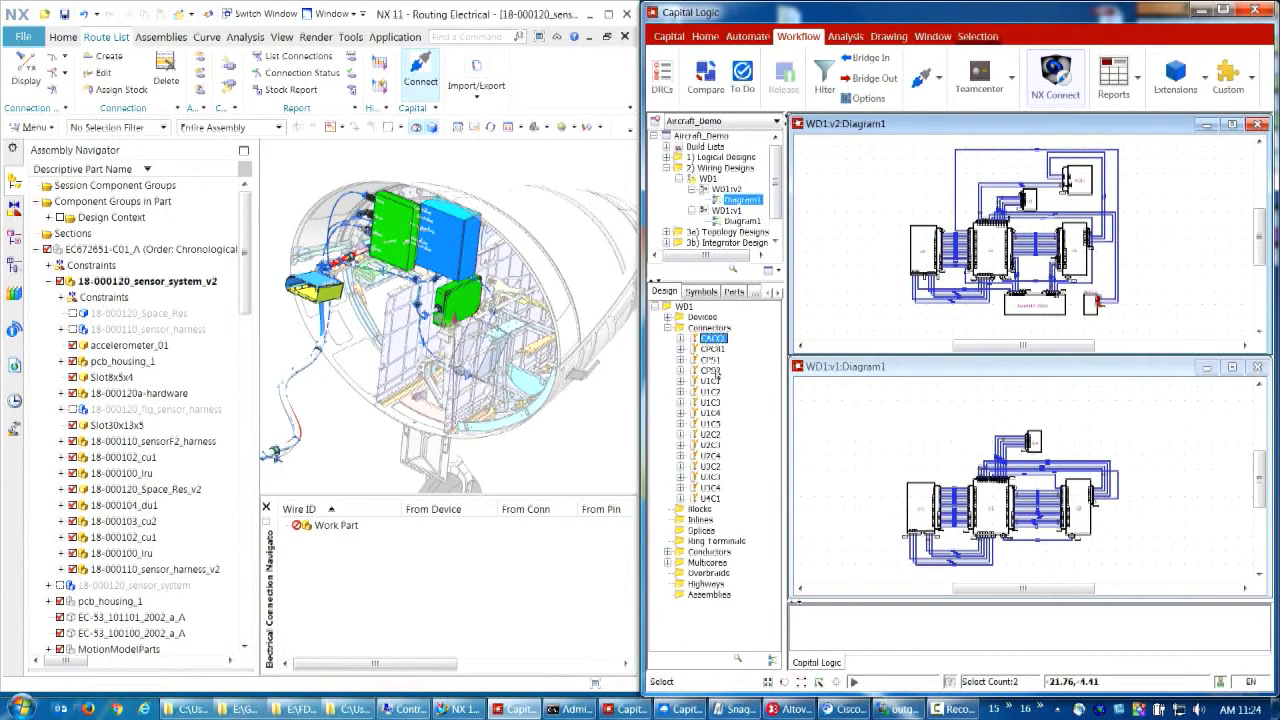
shift+click(713, 371)
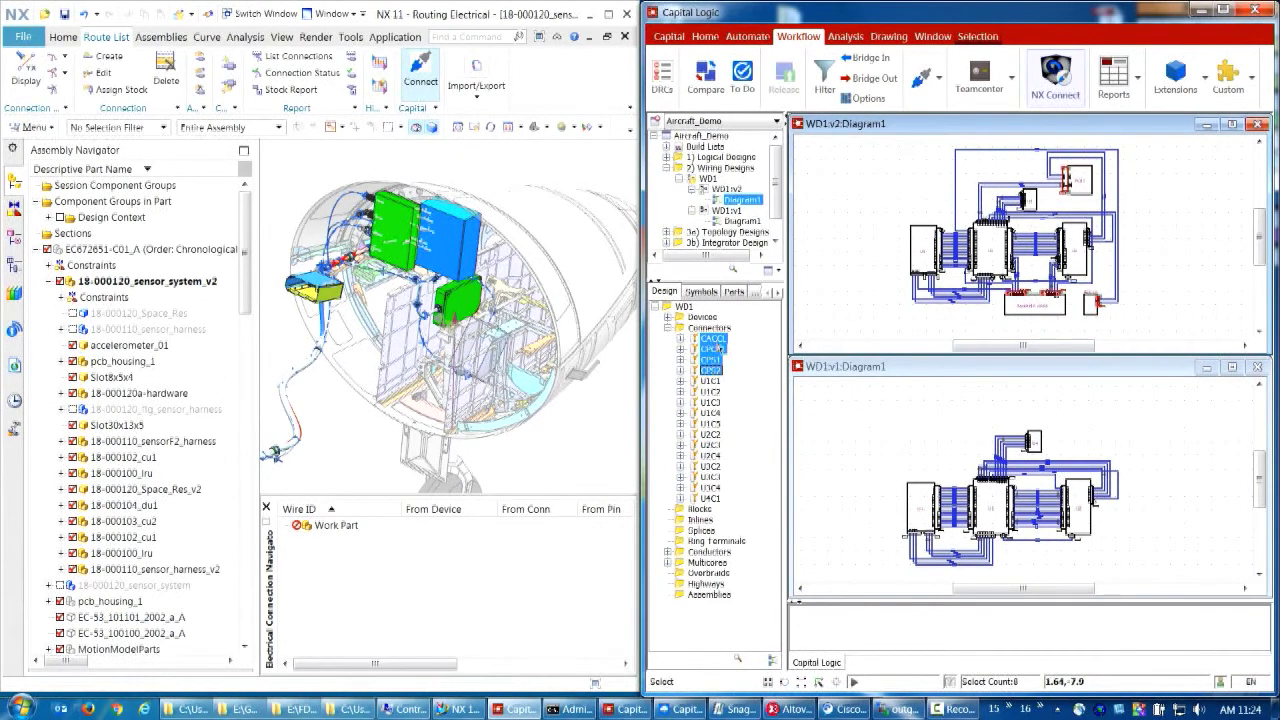
In NX, make the 18-000110_sensor_harness_v2 component the work part
click(133, 569)
right_click(136, 577)
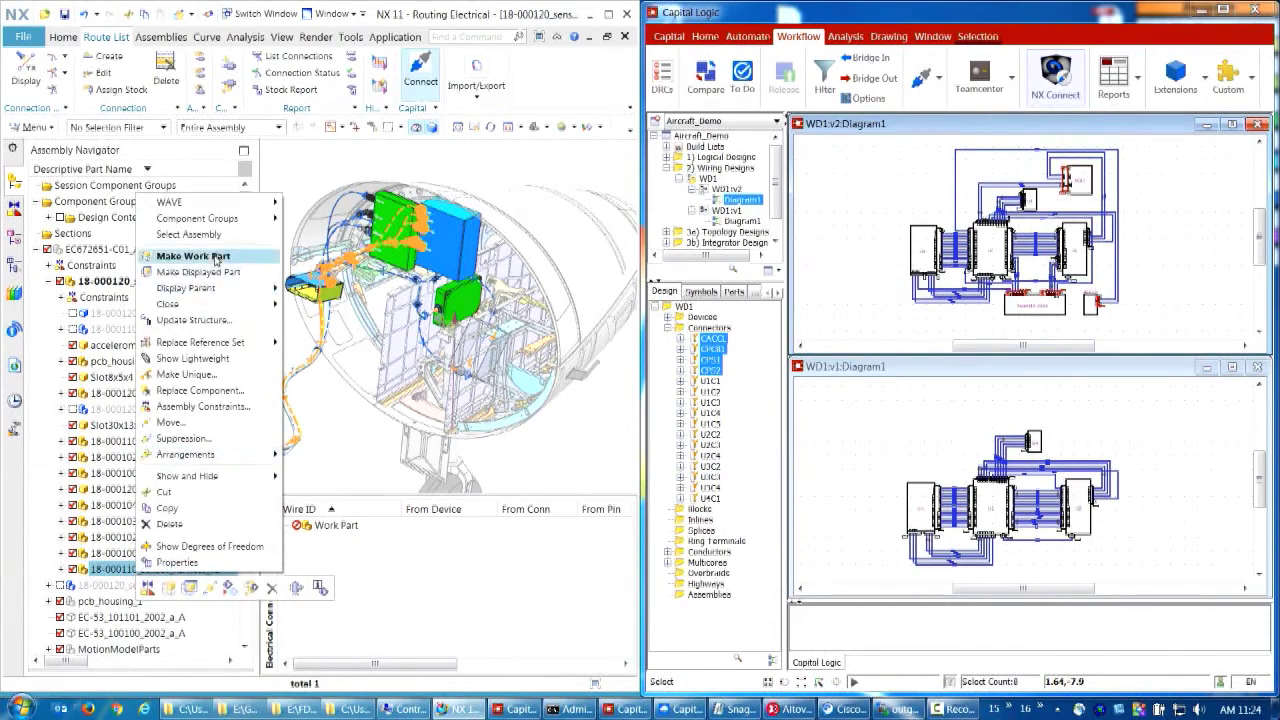
click(216, 257)
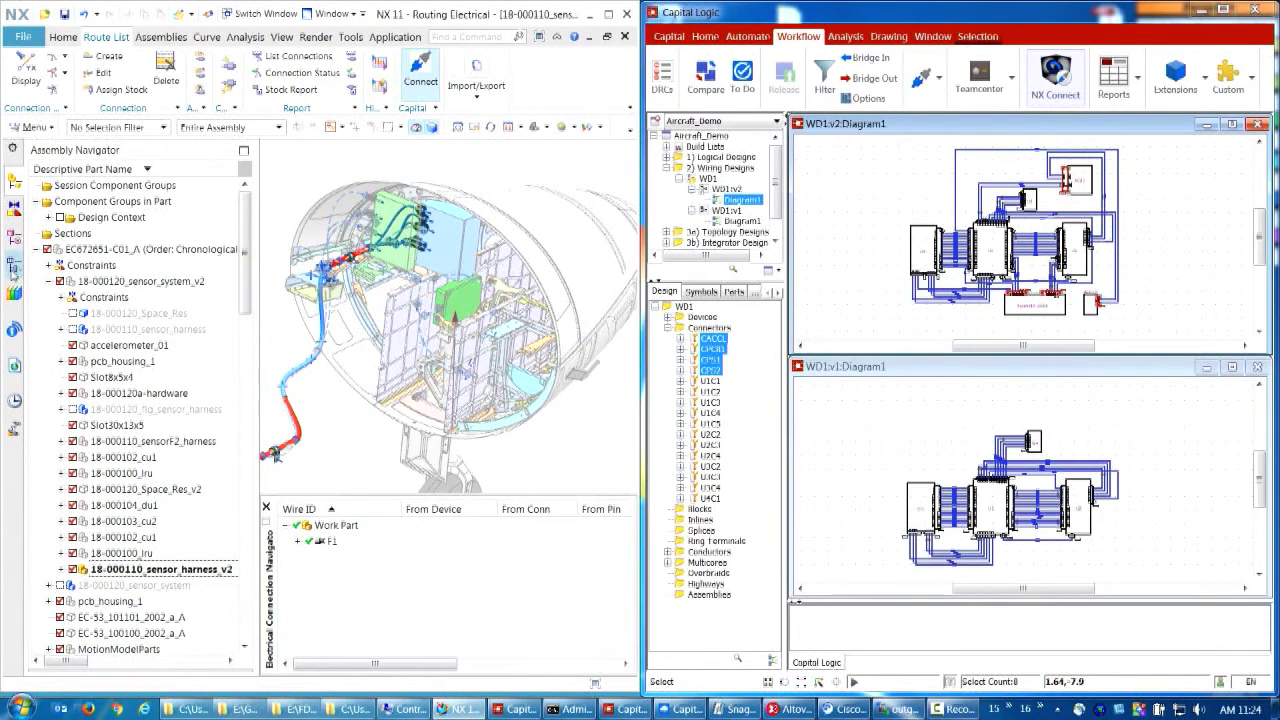
List the connectors under harness F1 and examine its wire connections, including those in cable CB1
click(14, 265)
click(48, 202)
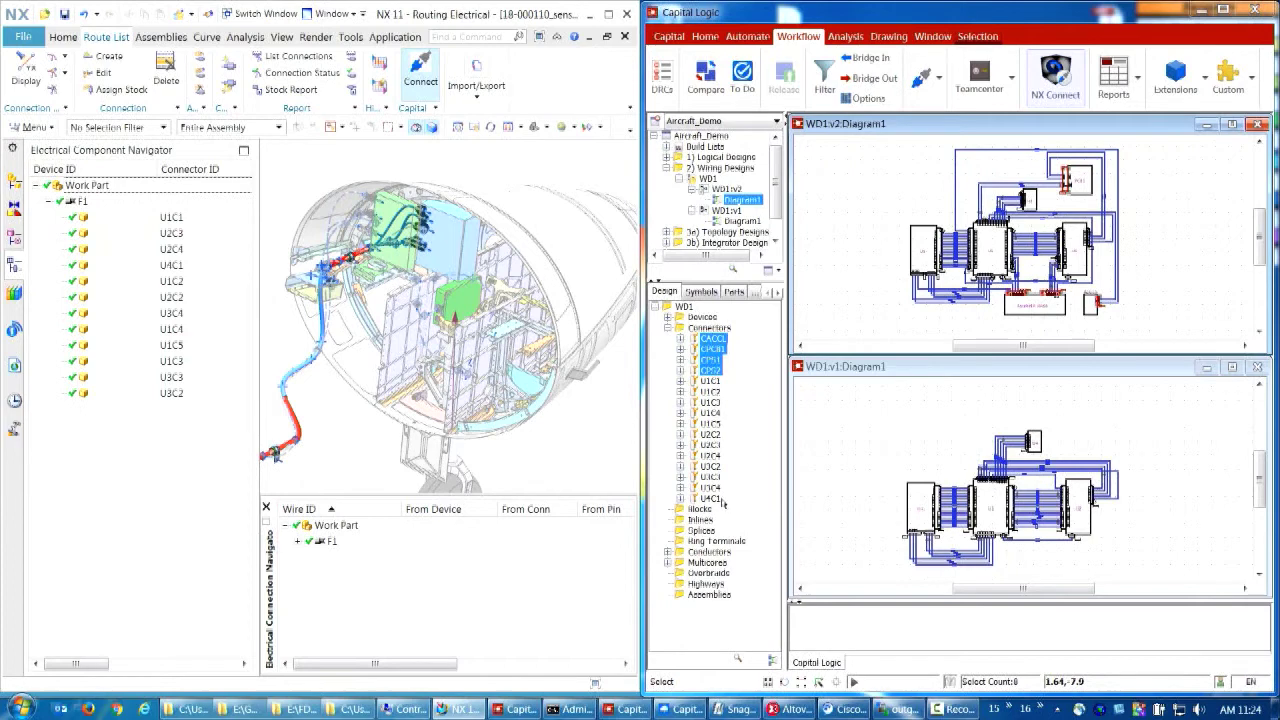
click(298, 541)
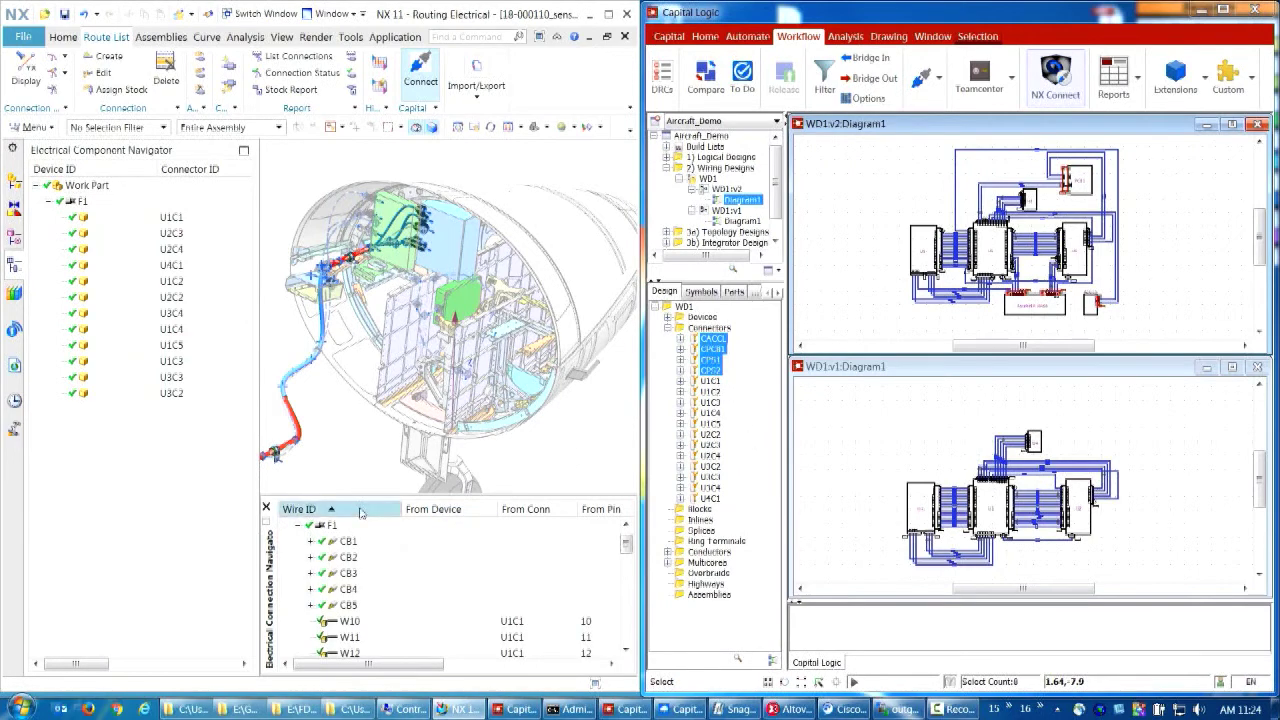
click(310, 541)
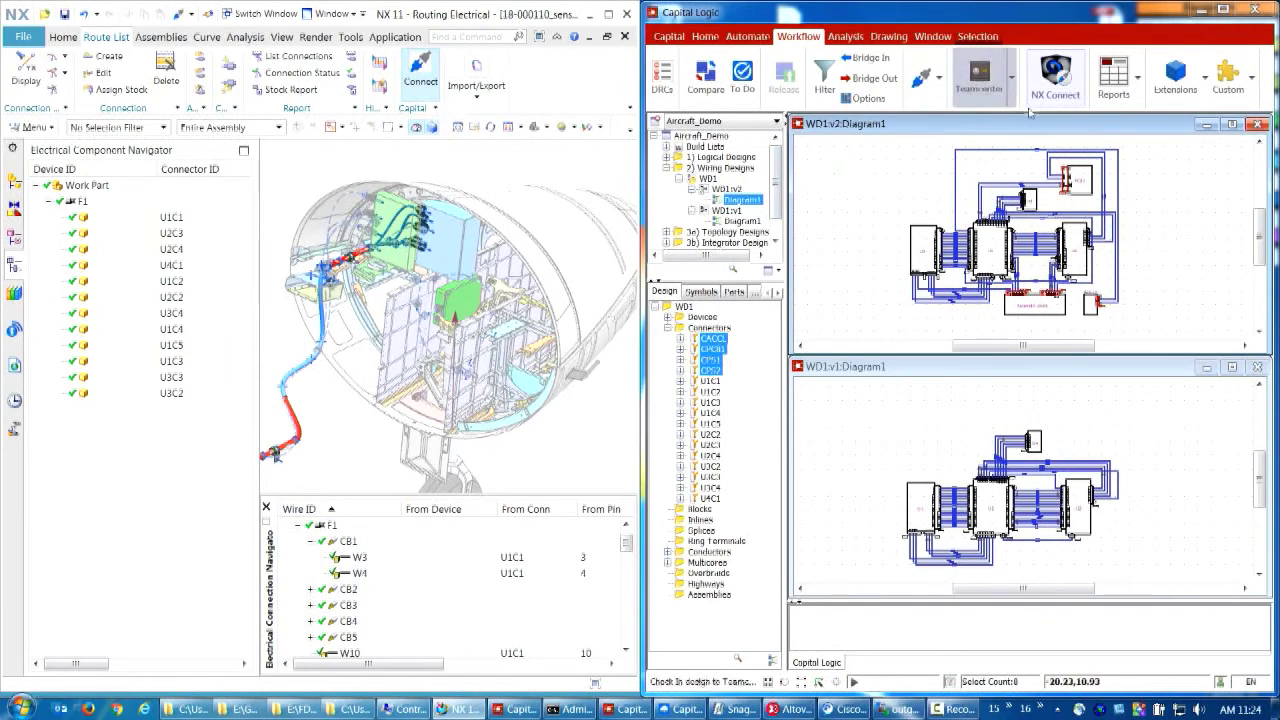
Connect Capital Logic to NX to transfer the WD1:v2 wiring, and list harness F1's updated connectors and CB1 wires
click(1056, 80)
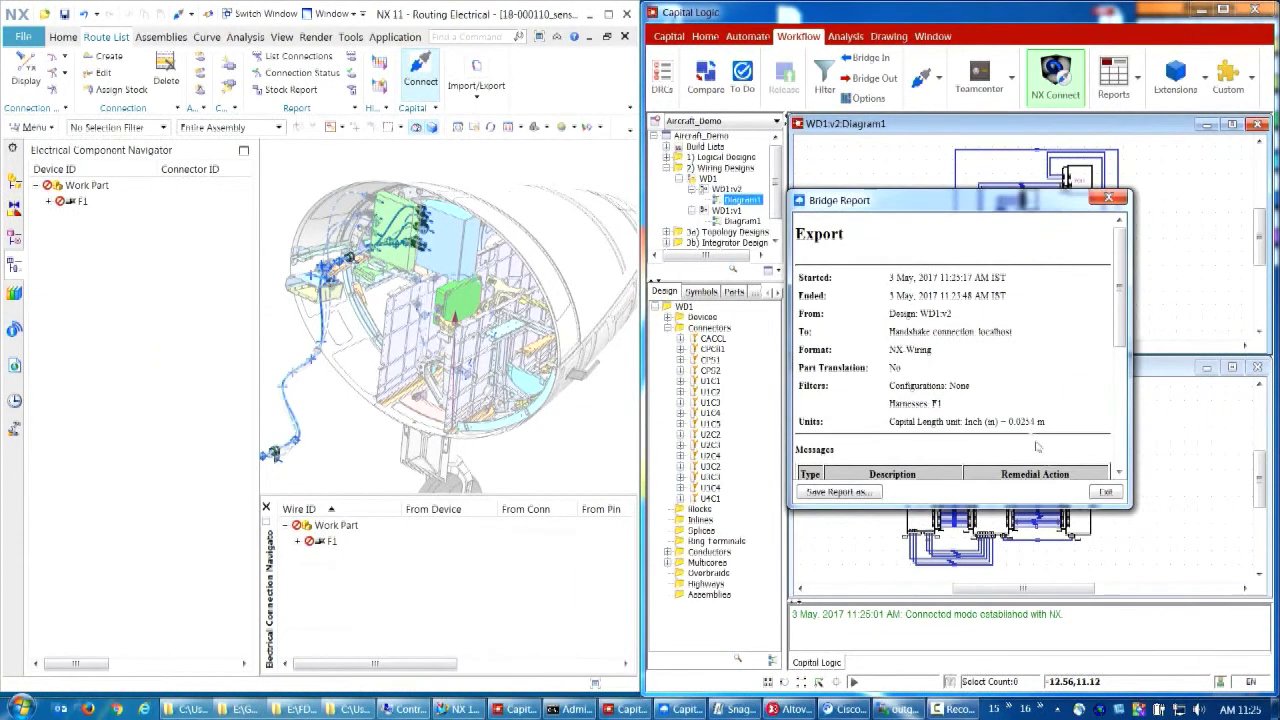
click(1105, 493)
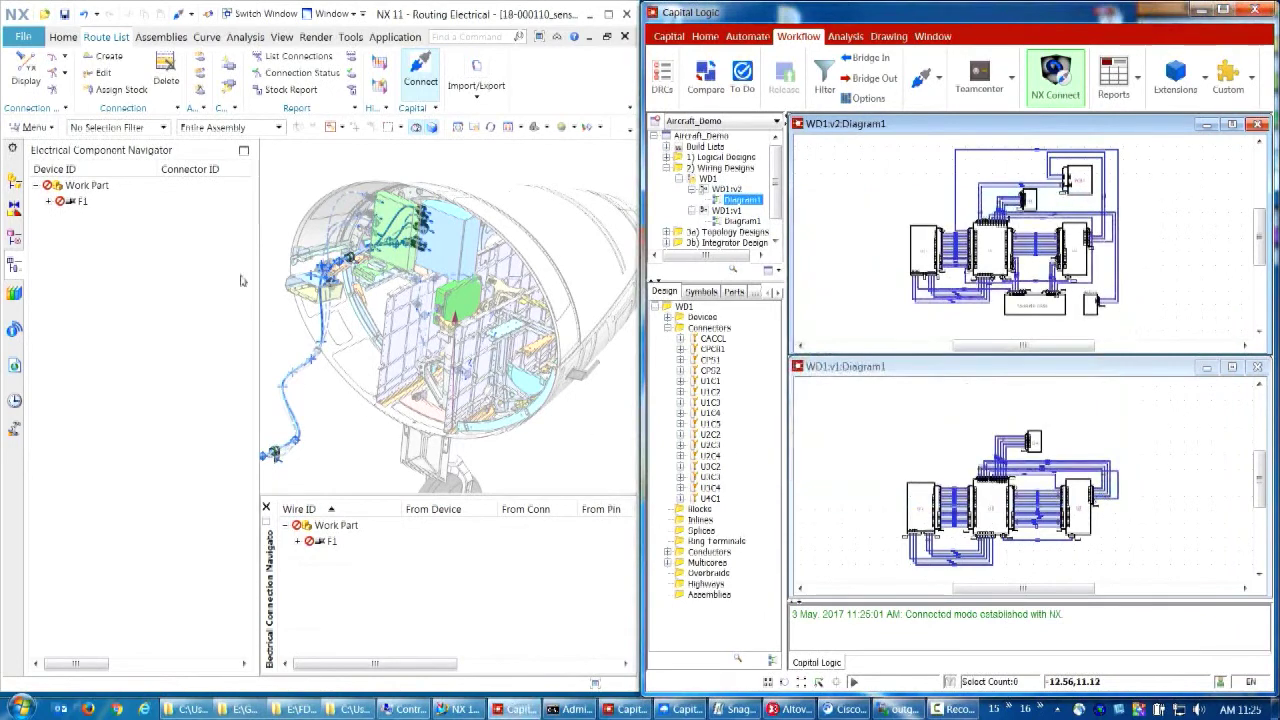
click(48, 202)
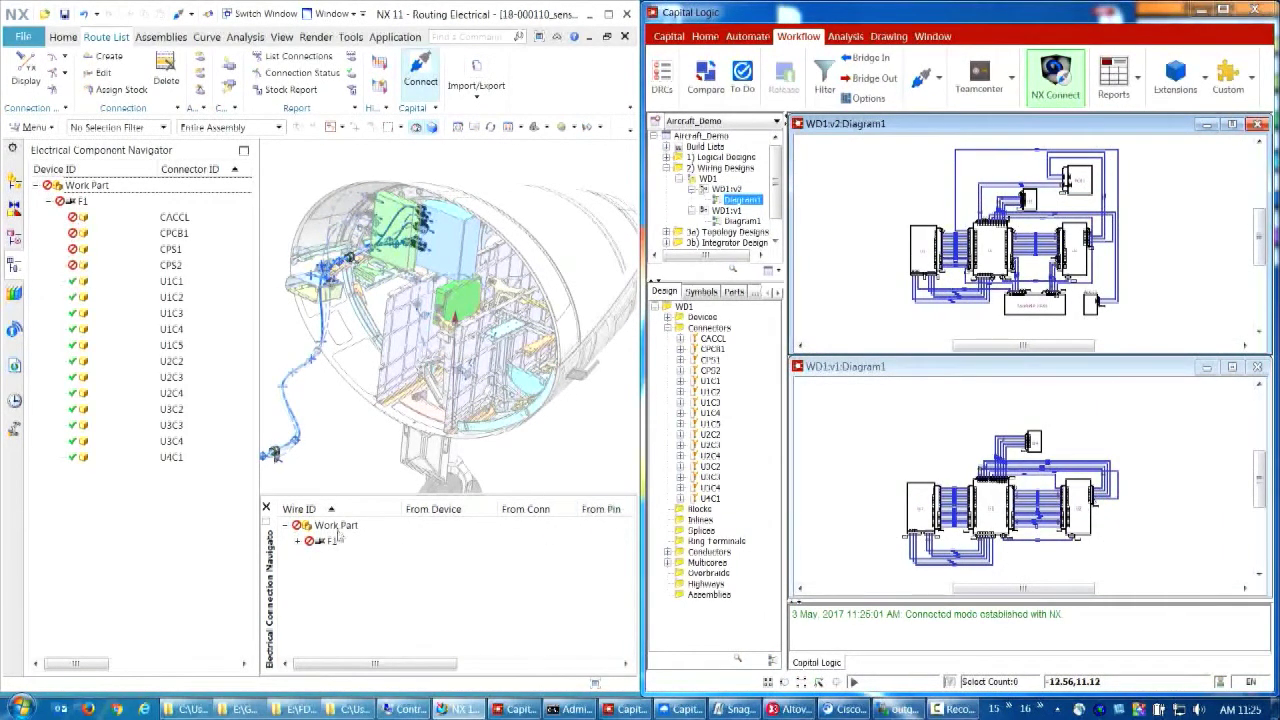
click(297, 541)
click(310, 557)
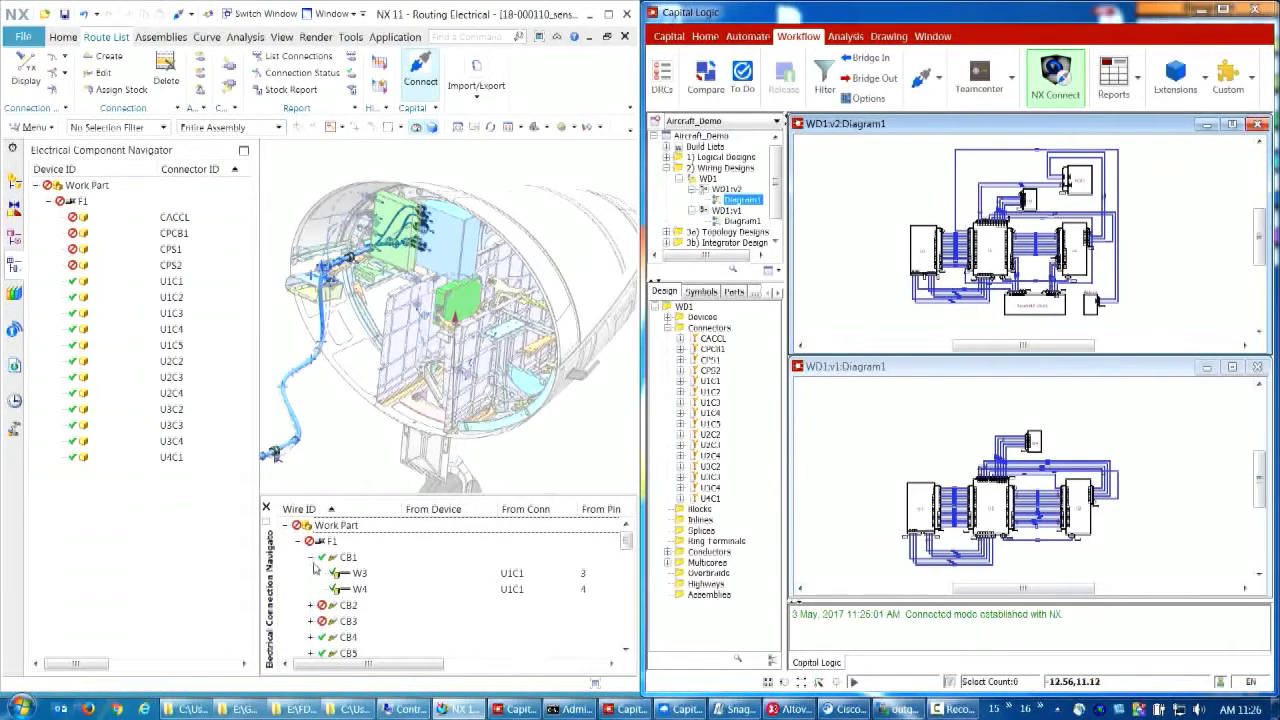
Cross-probe wires W3, W4 and W18 and connectors U1C2, U1C3 and U1C4 between the NX harness and the Capital Logic diagram
click(360, 574)
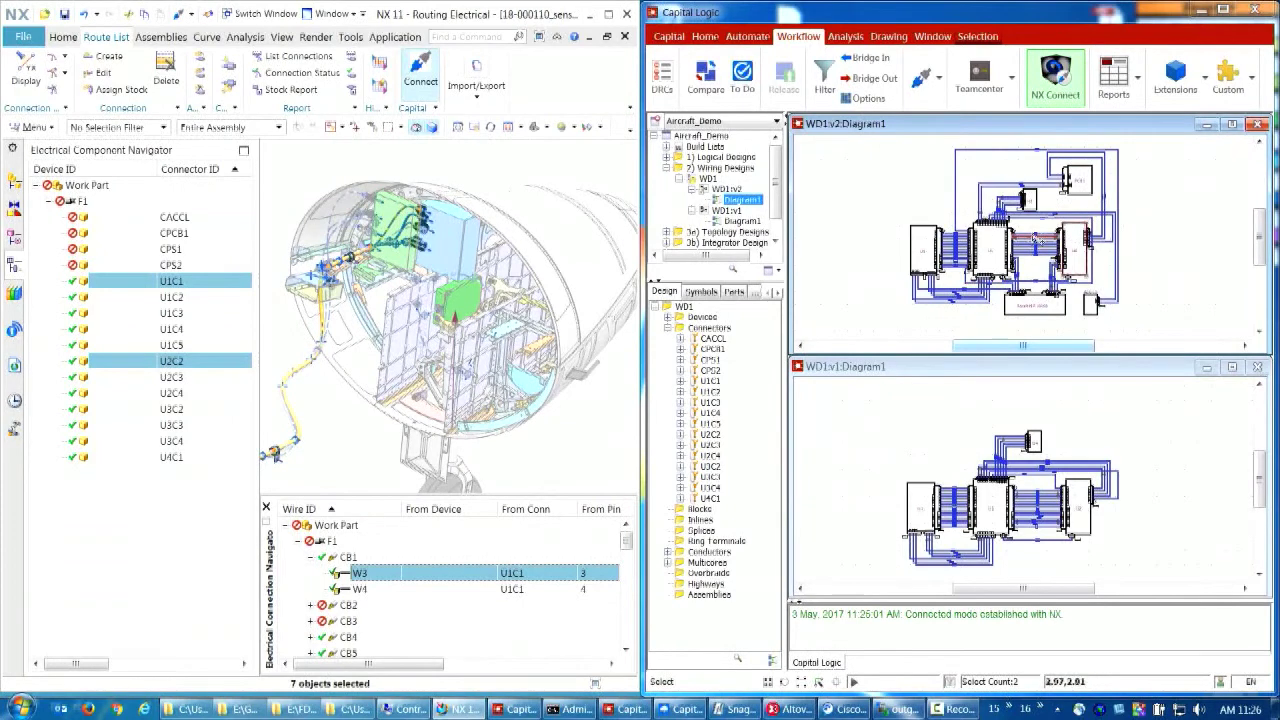
click(717, 390)
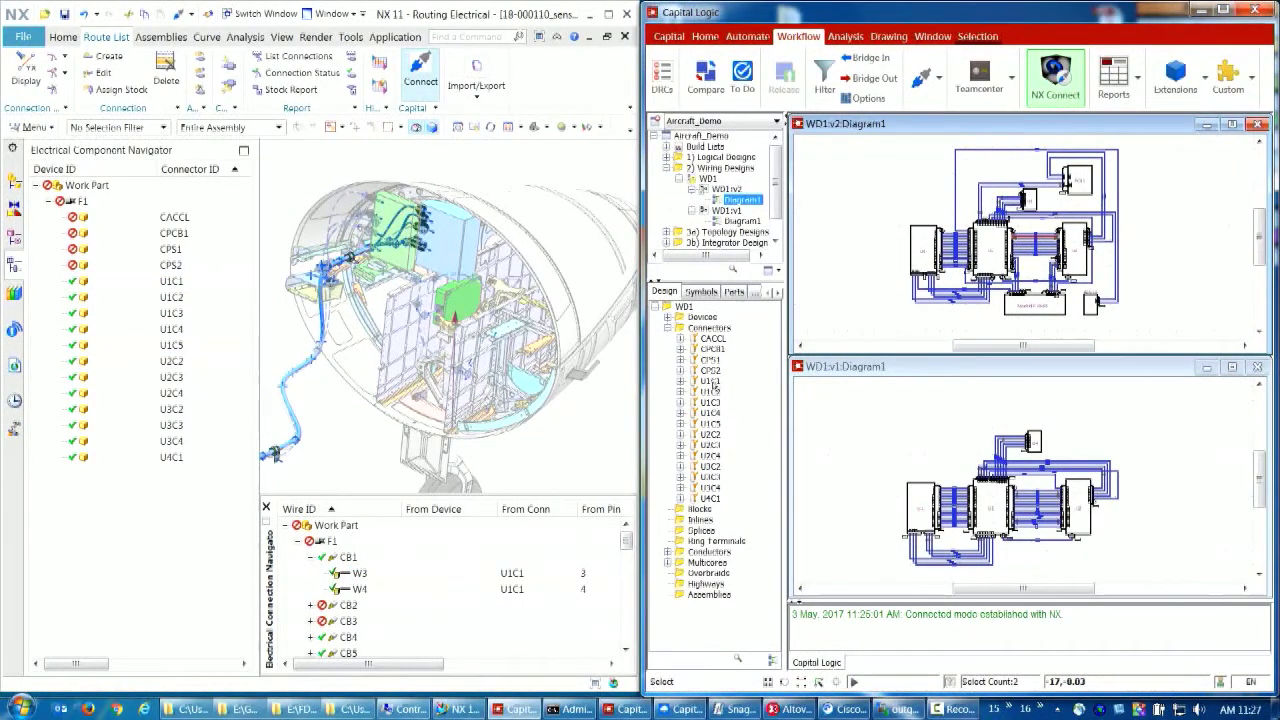
click(712, 391)
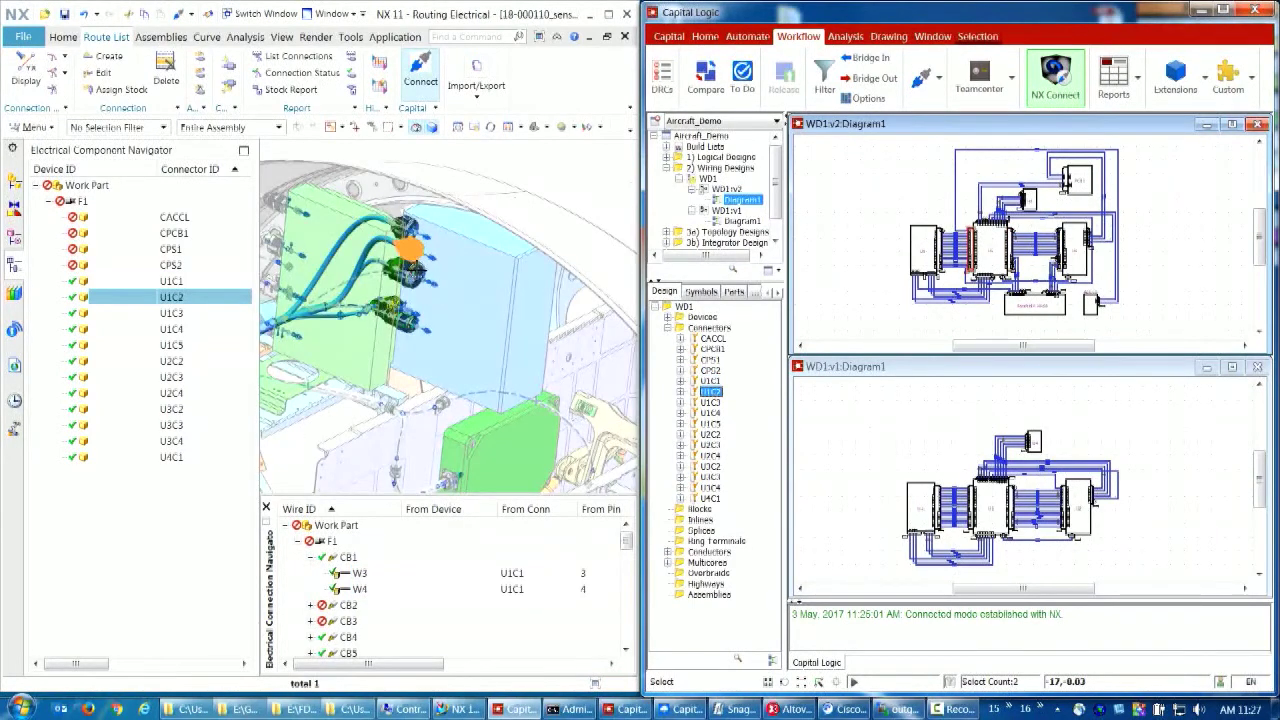
click(711, 402)
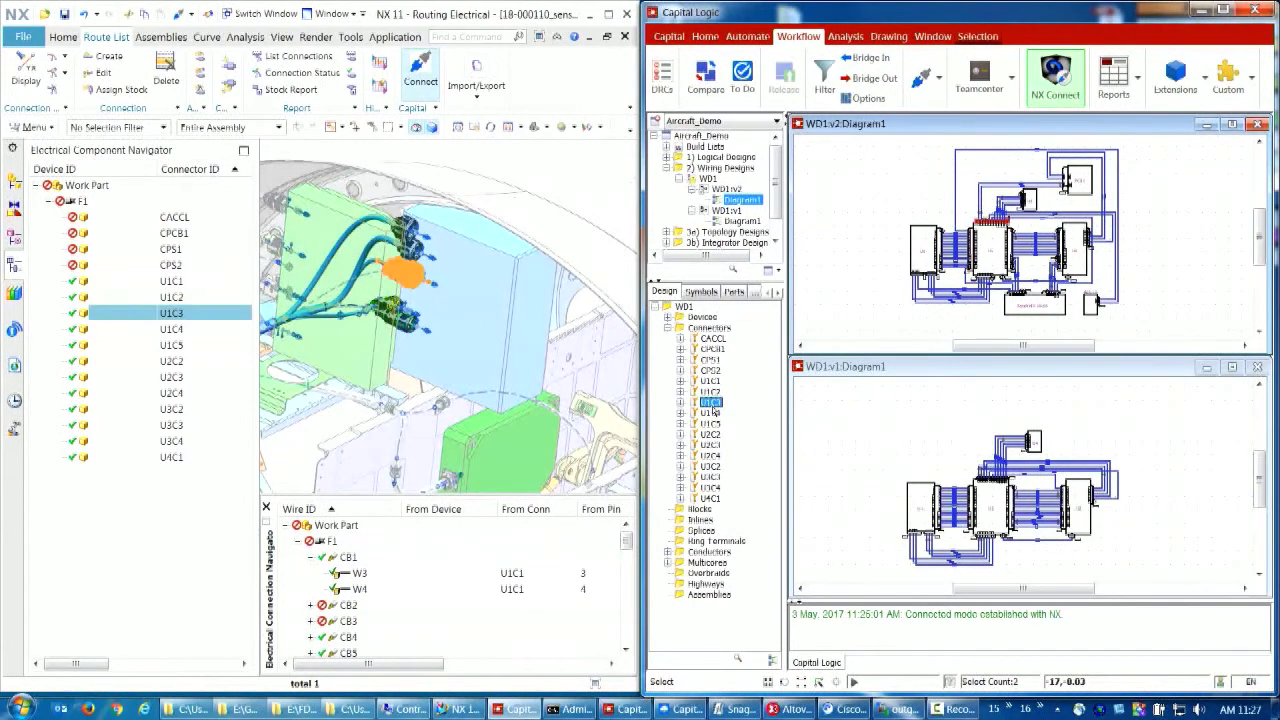
click(172, 328)
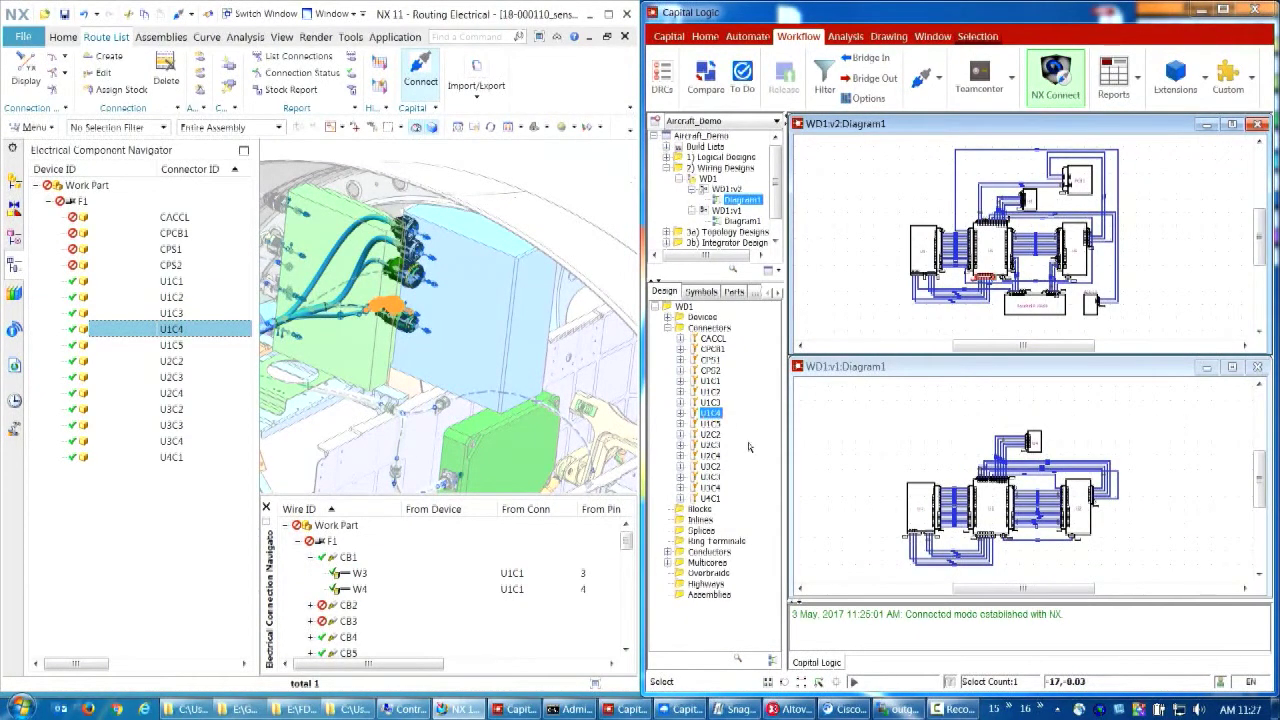
click(360, 589)
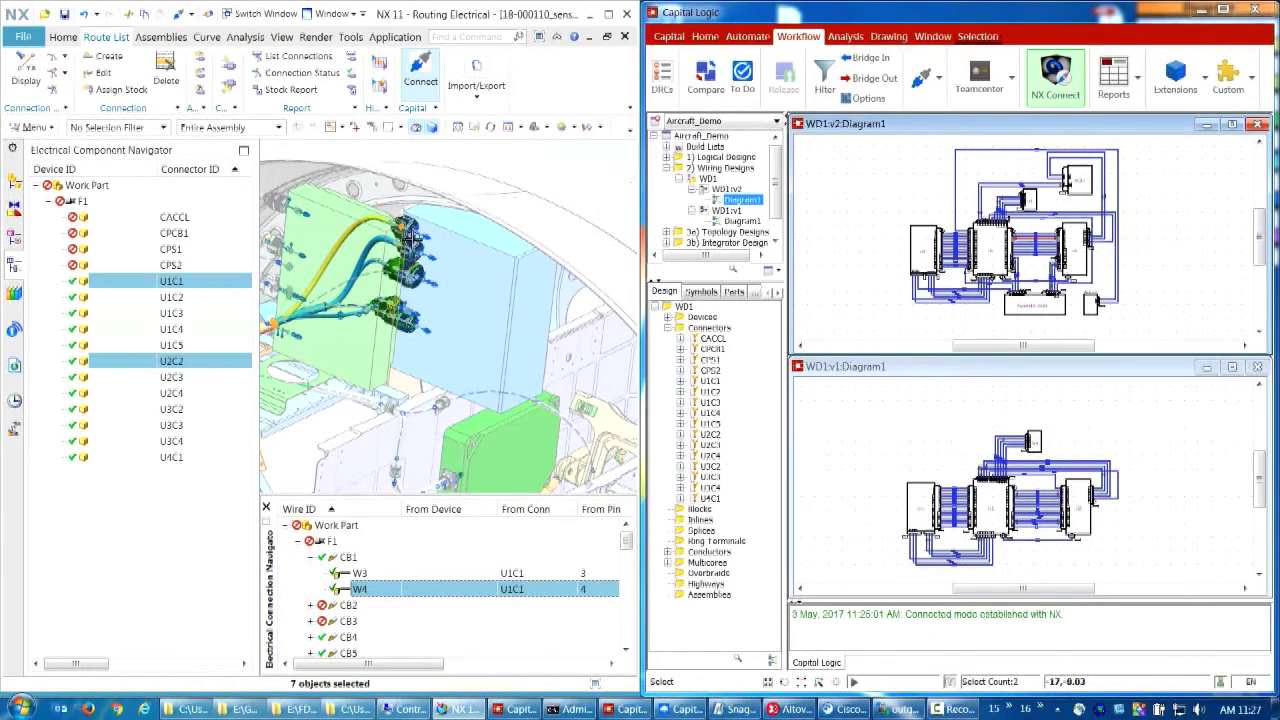
scroll(404, 618, down, 5)
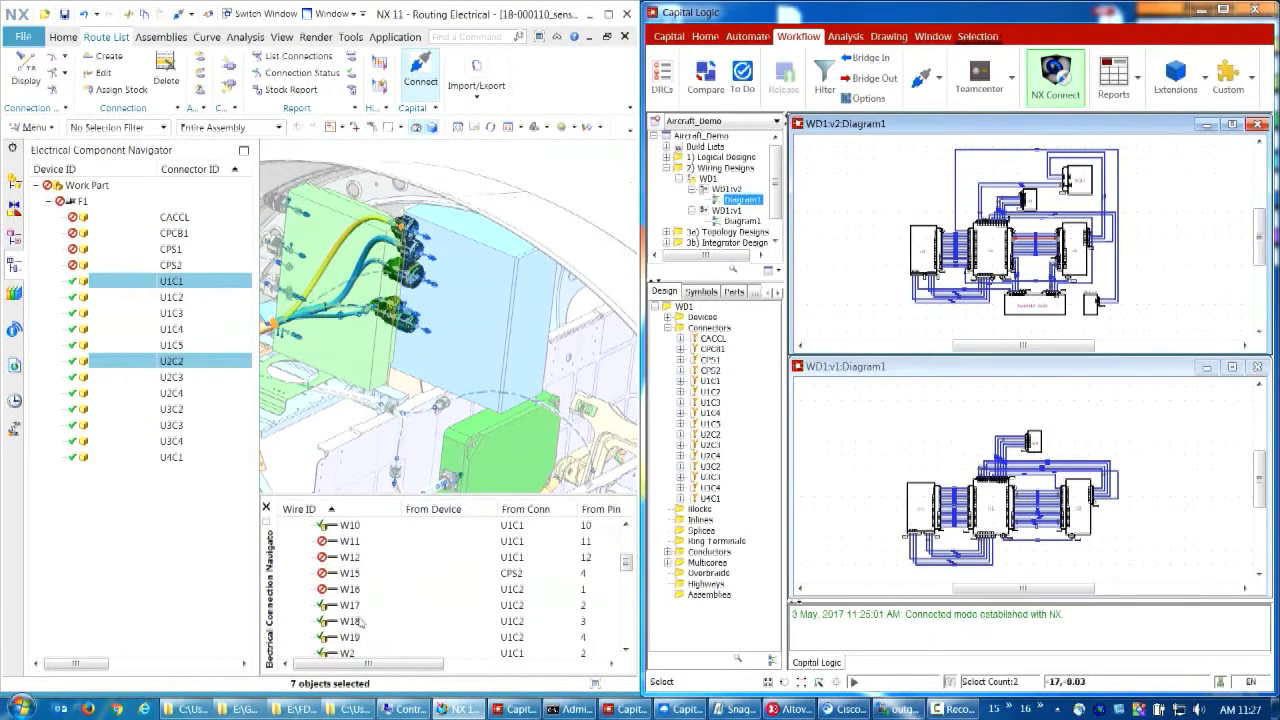
click(360, 622)
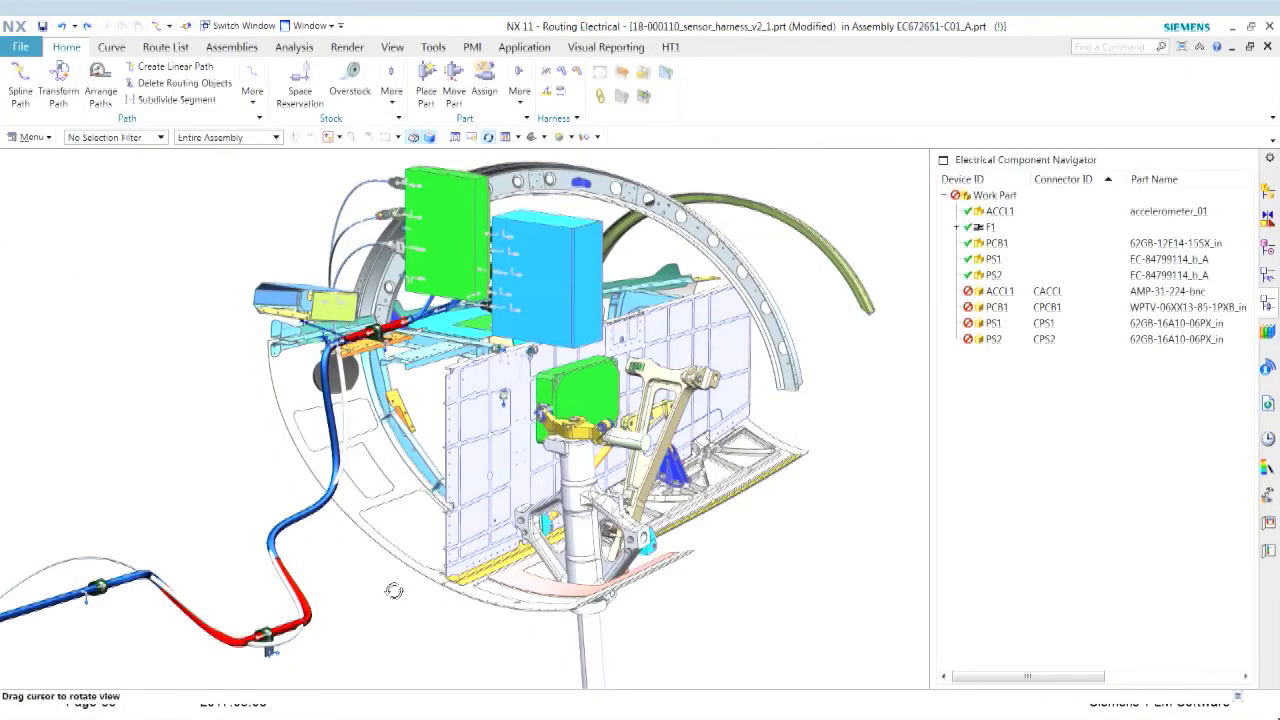
In the NX harness assembly, place the ACCL1 device's CACCL connector, part AMP-31-224-bnc
middle_drag(392, 591, 288, 585)
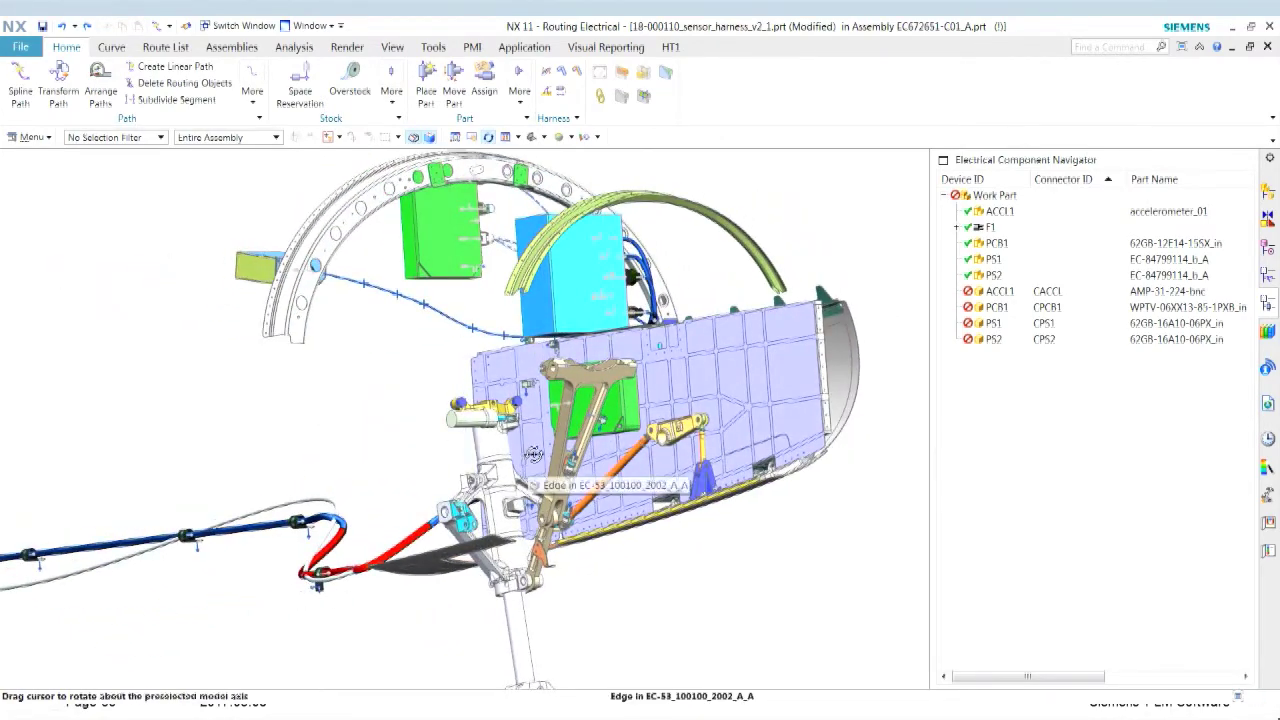
scroll(630, 428, up, 5)
scroll(714, 413, up, 2)
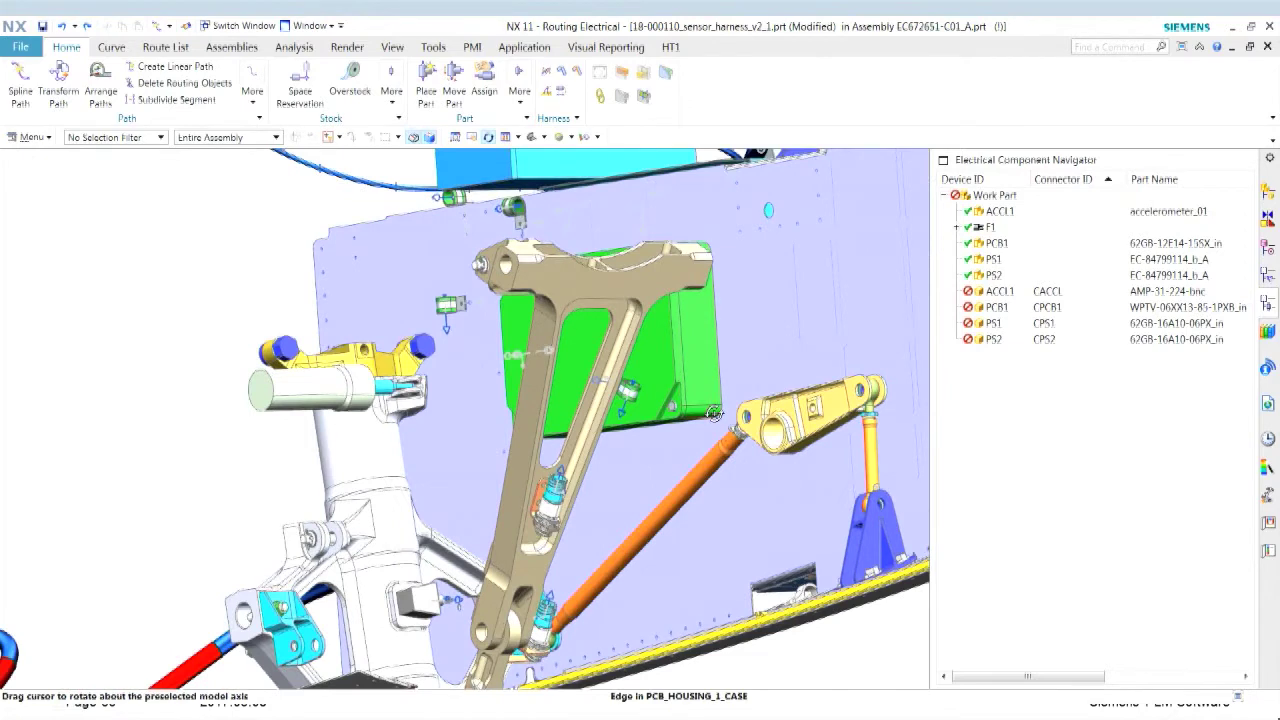
middle_drag(714, 413, 714, 413)
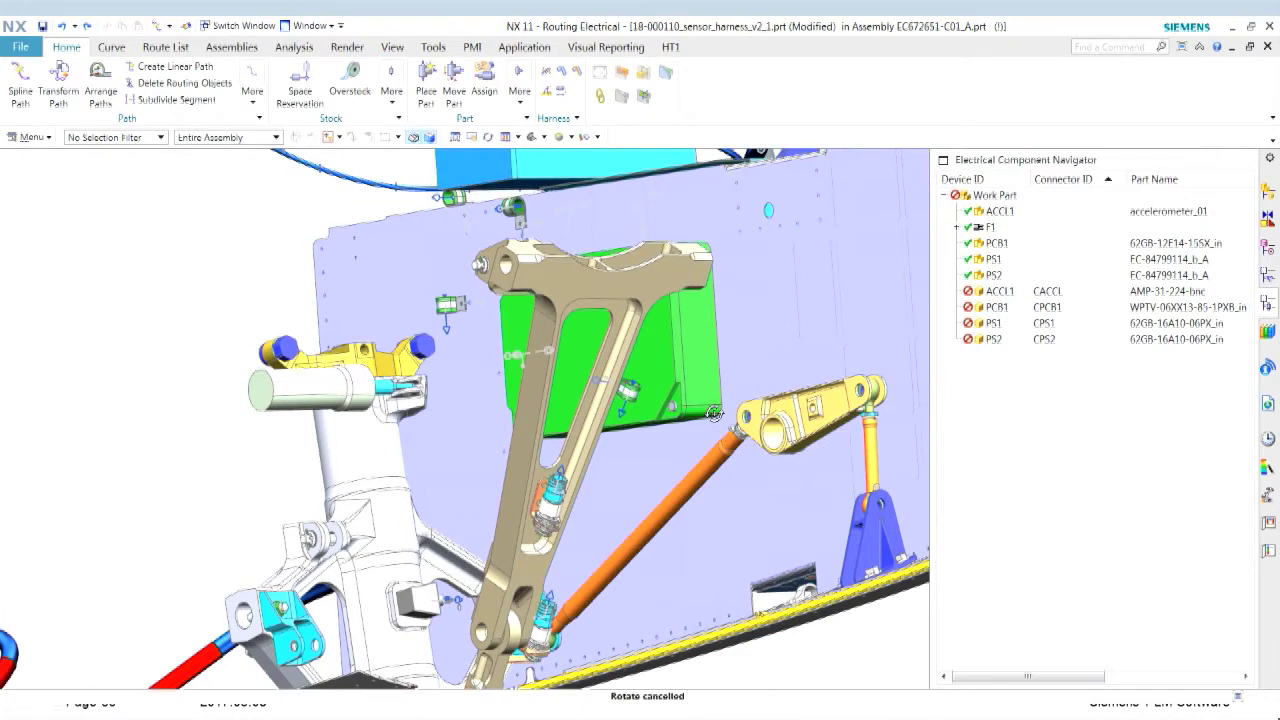
right_click(1017, 292)
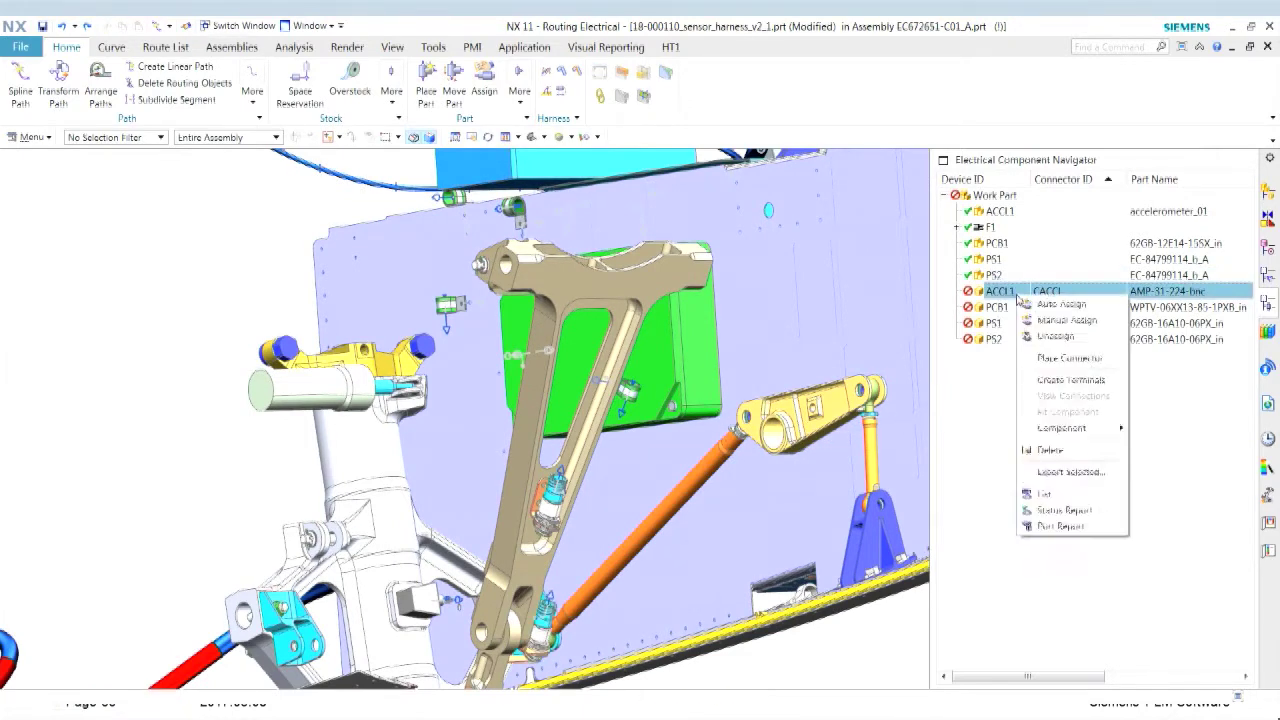
click(1038, 359)
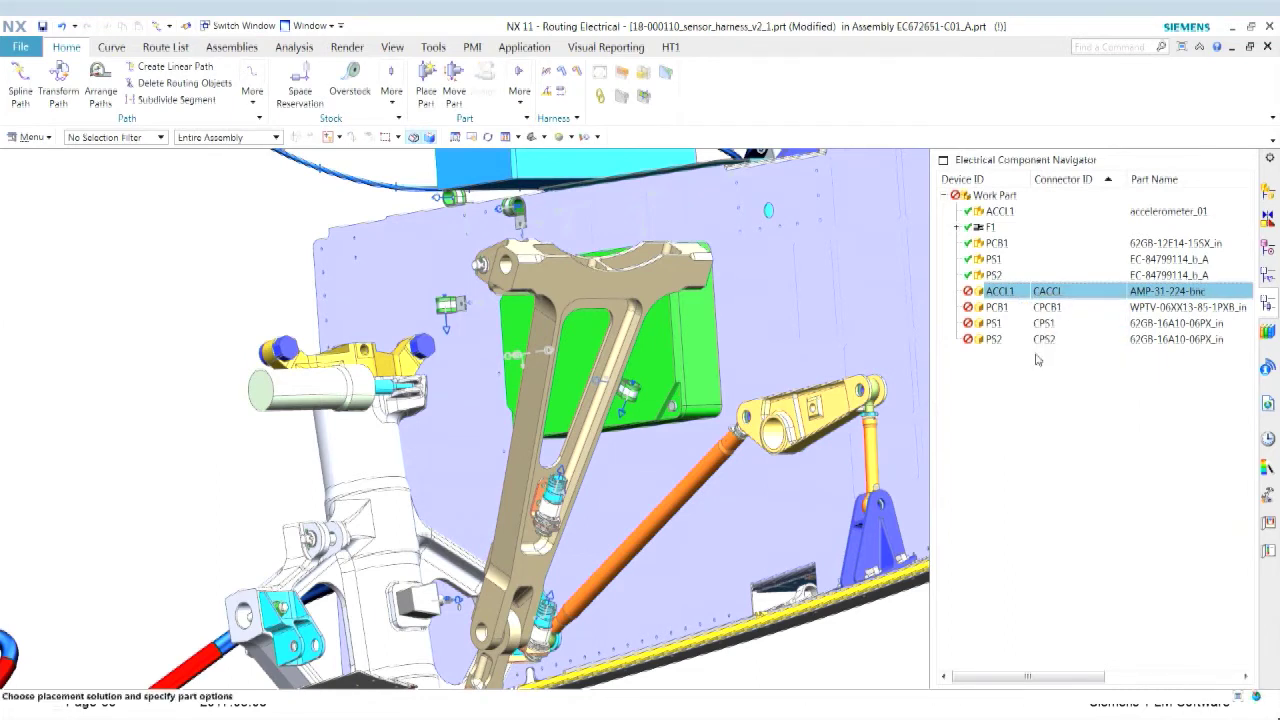
key(Return)
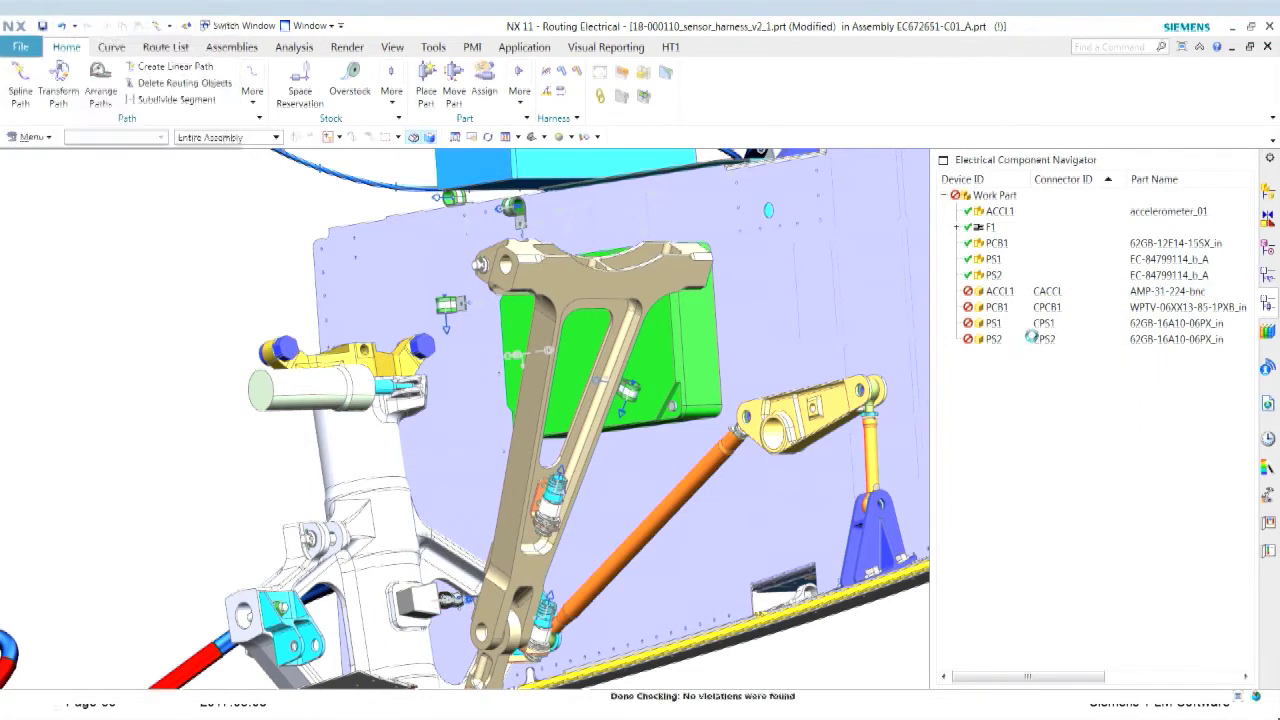
Place connector CPCB1 on PCB1 and connectors CPS1 and CPS2 on PS1 and PS2
right_click(998, 309)
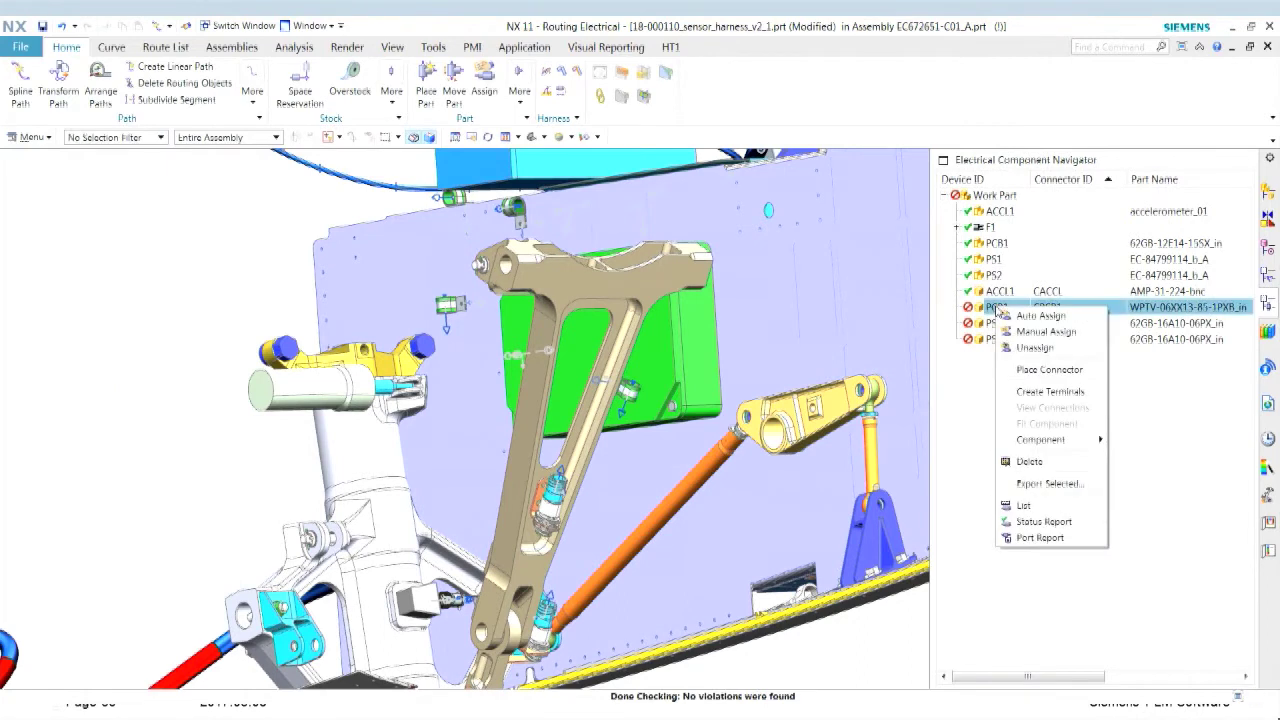
click(1042, 370)
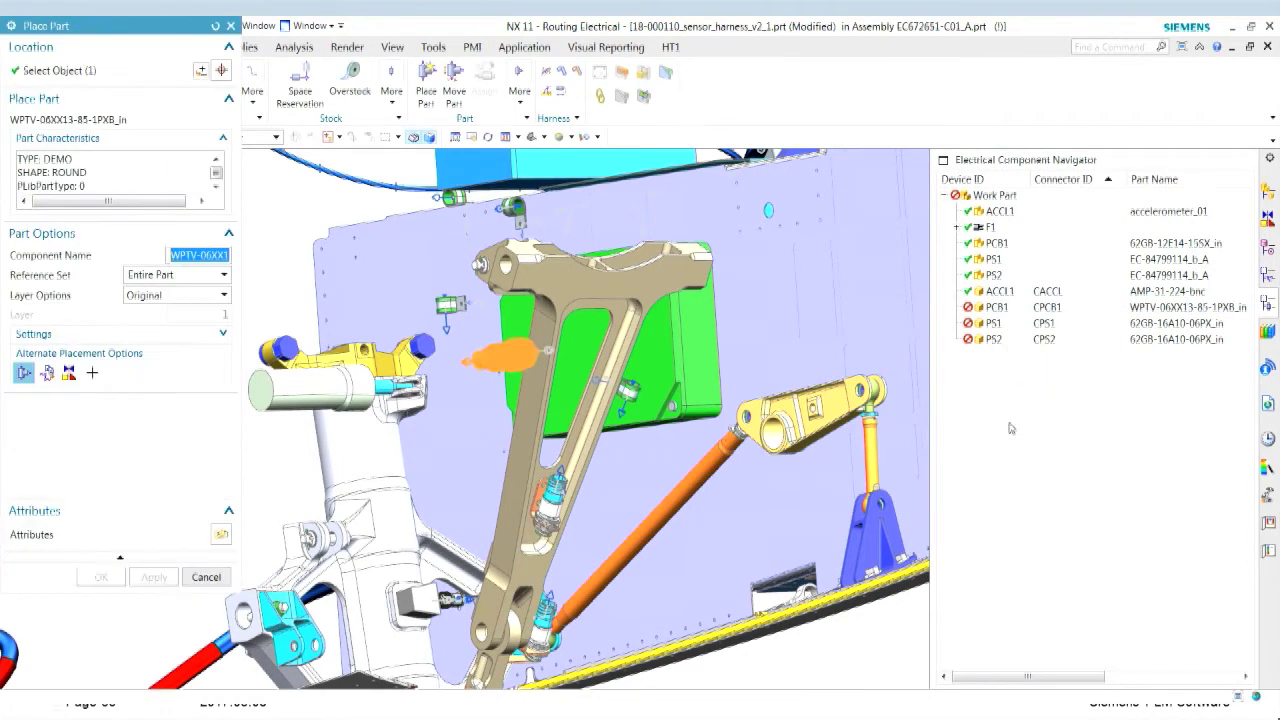
right_click(1008, 323)
key(Escape)
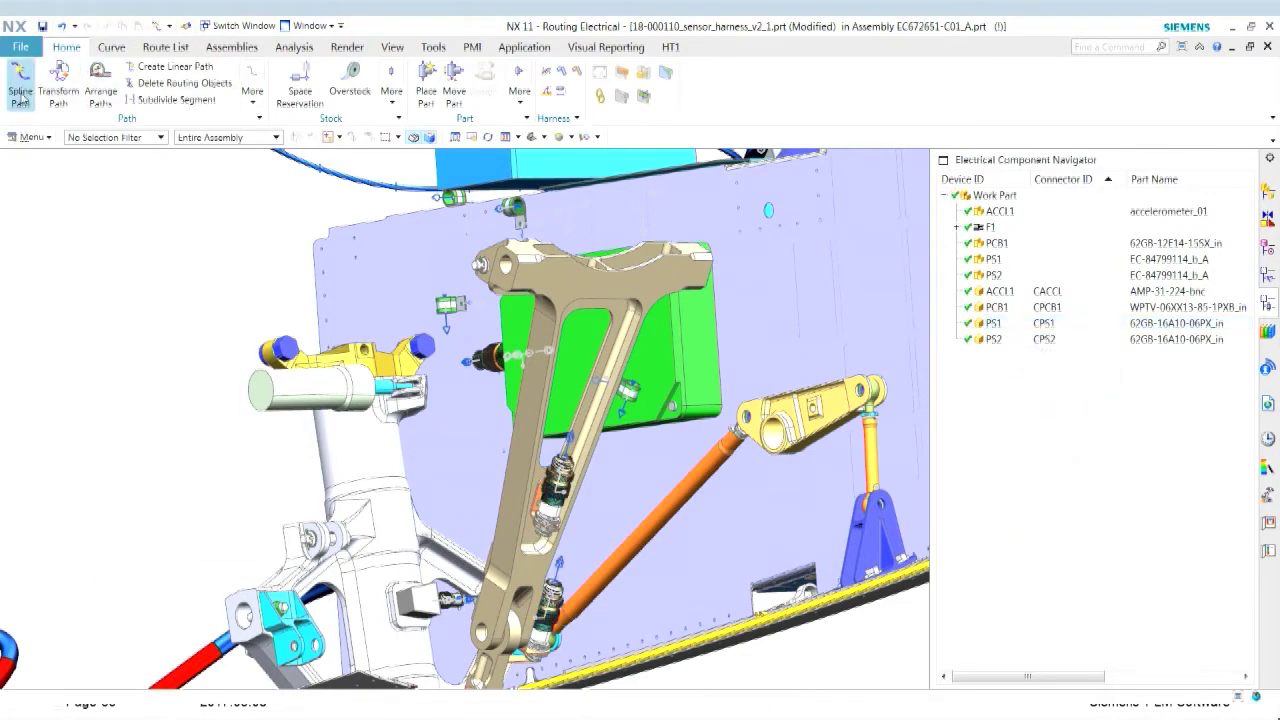
Route a spline path with a 0.3 in circular space reservation from the lower power-supply connector to the clamp beside the green housing
click(20, 84)
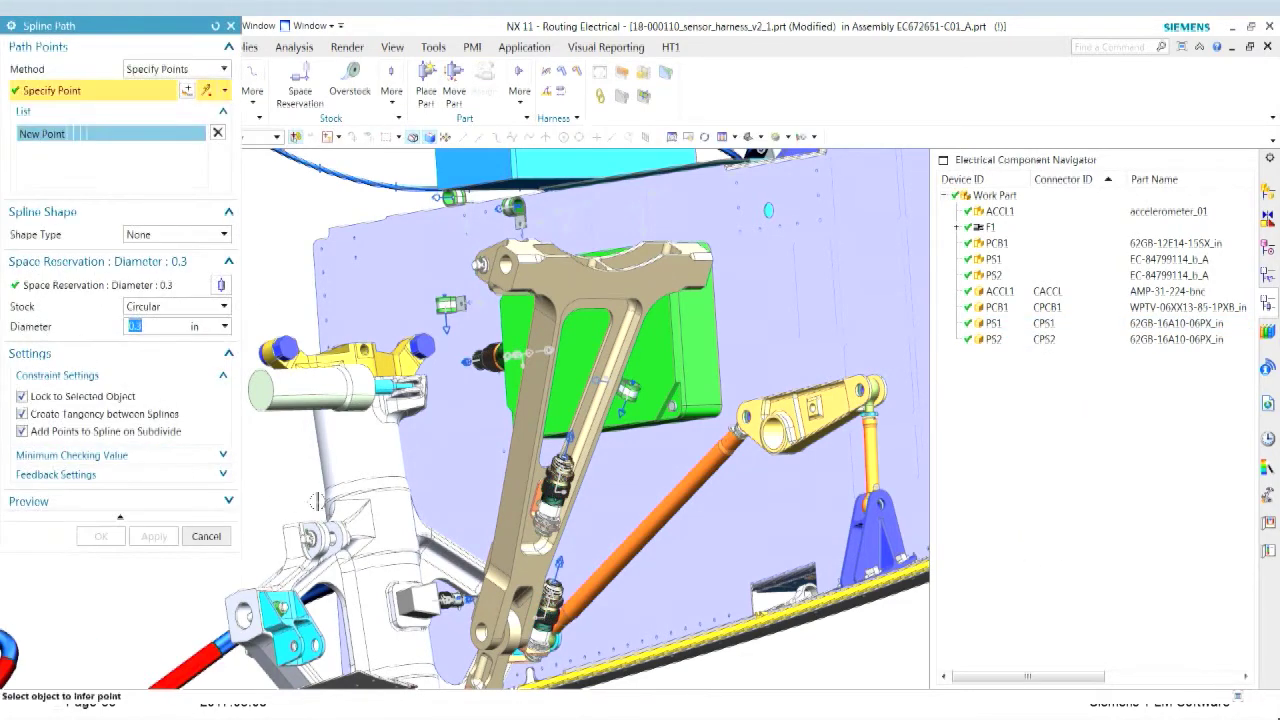
click(559, 566)
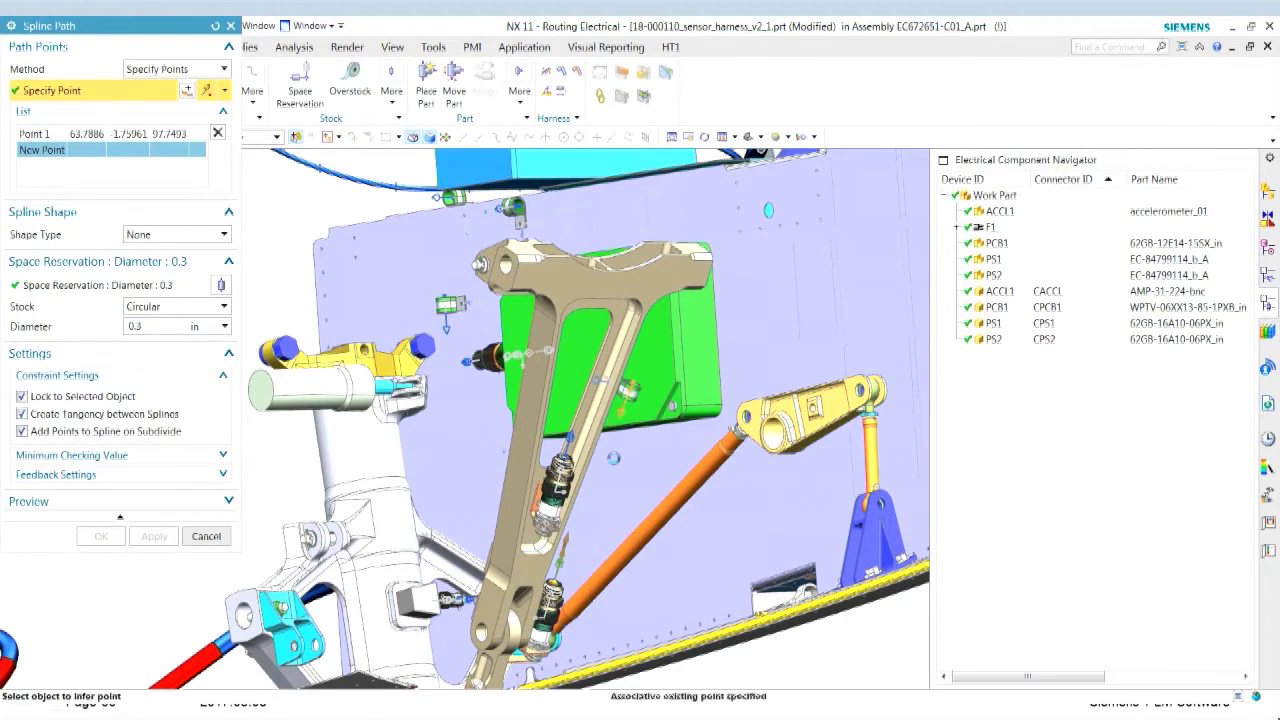
click(628, 443)
click(147, 538)
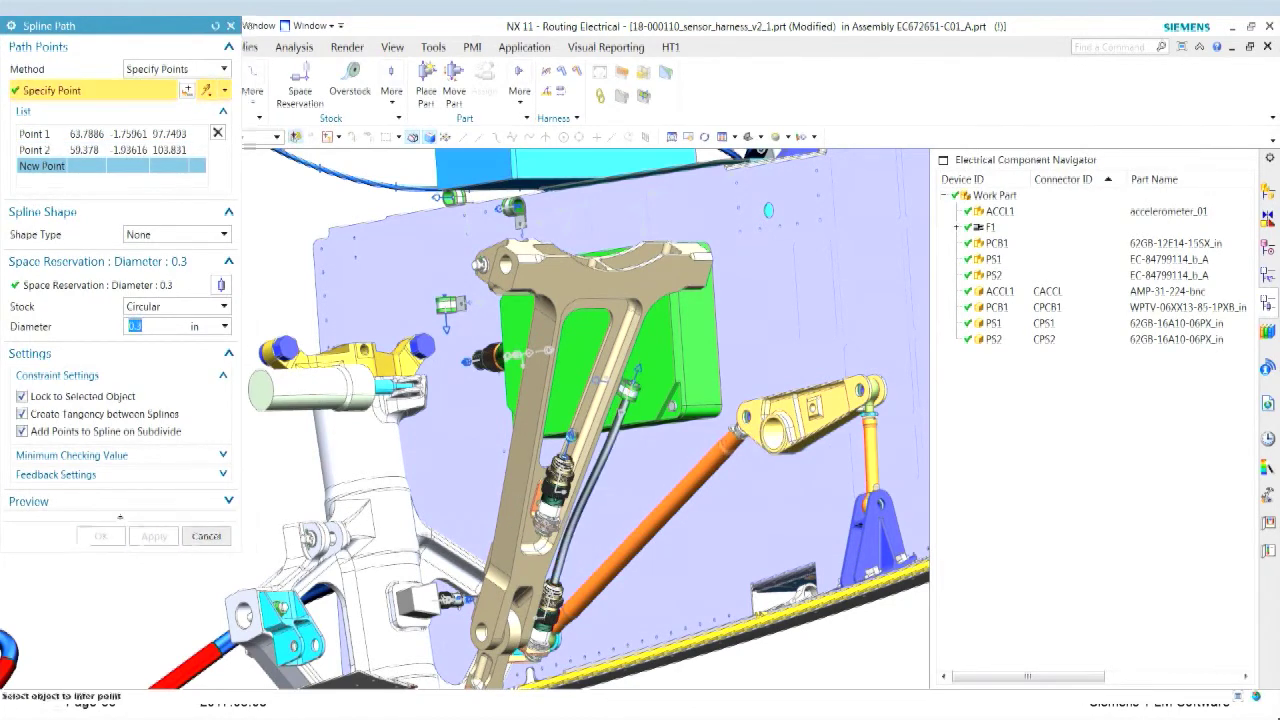
Route a 0.3 in spline path from the upper power-supply connector to the clamp beside the green housing, with 0.3 in forward and 0.55 in back extensions
click(566, 440)
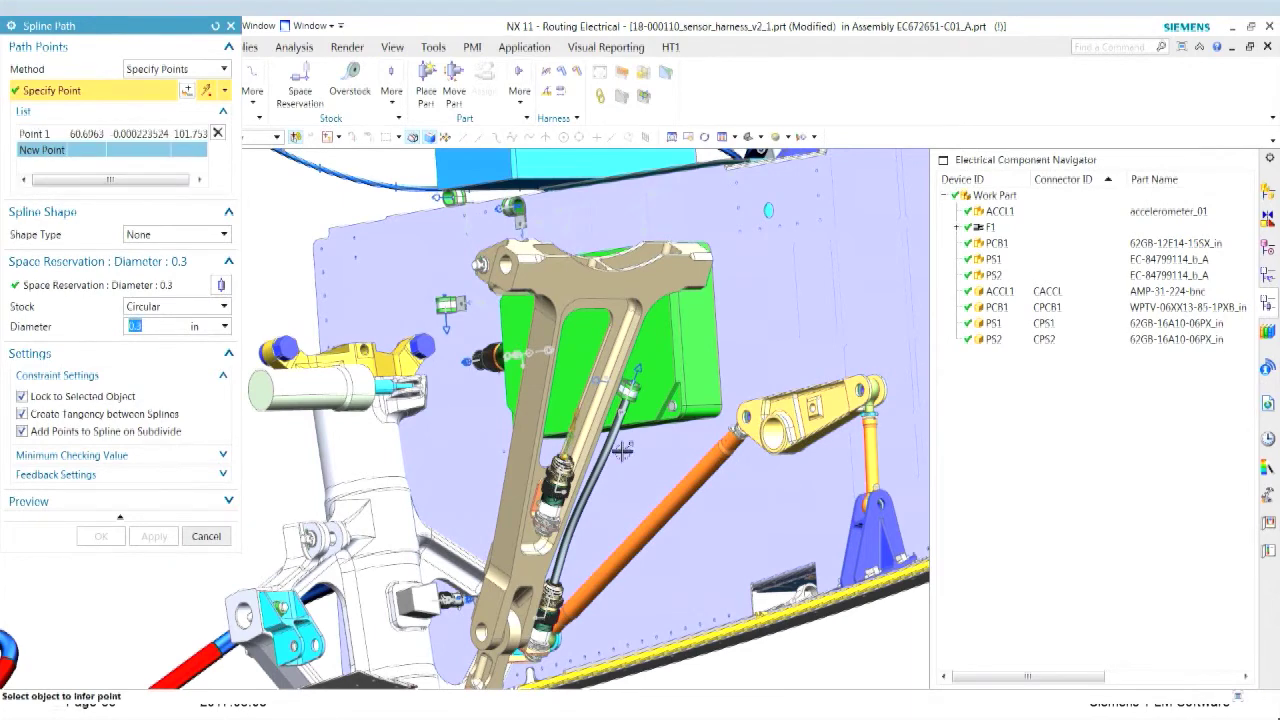
click(628, 442)
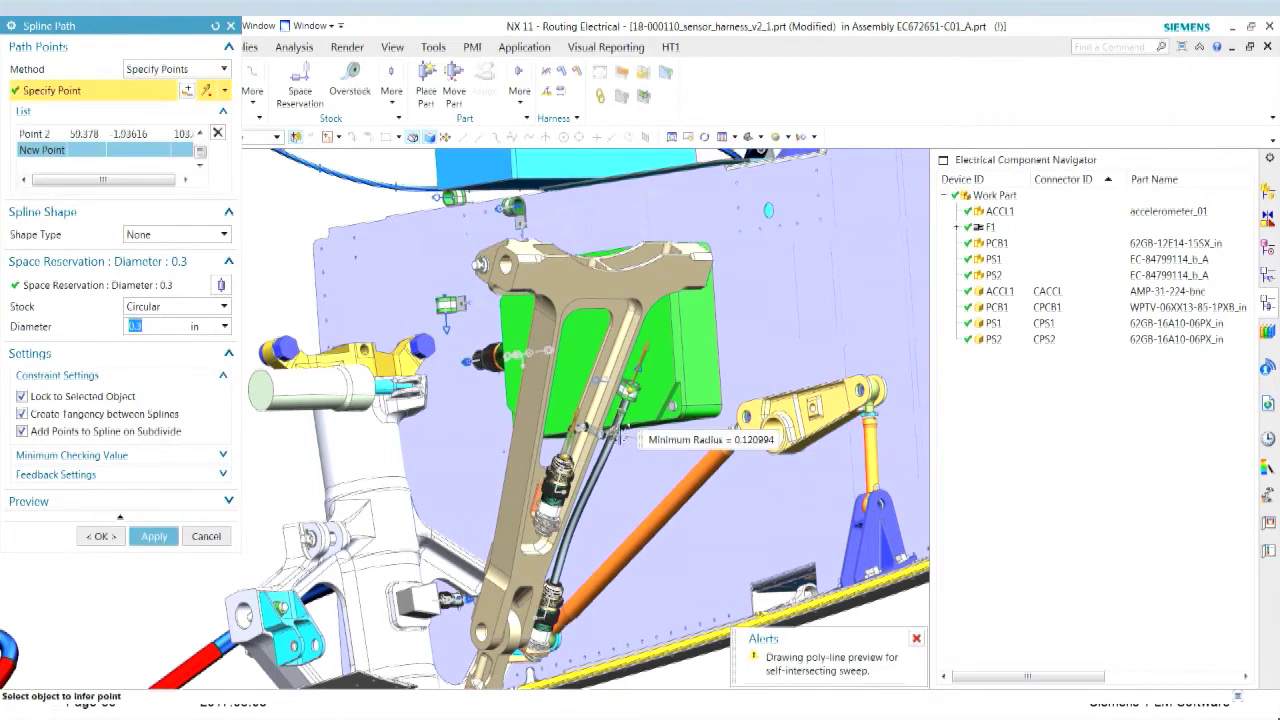
scroll(628, 440, up, 4)
scroll(622, 415, up, 2)
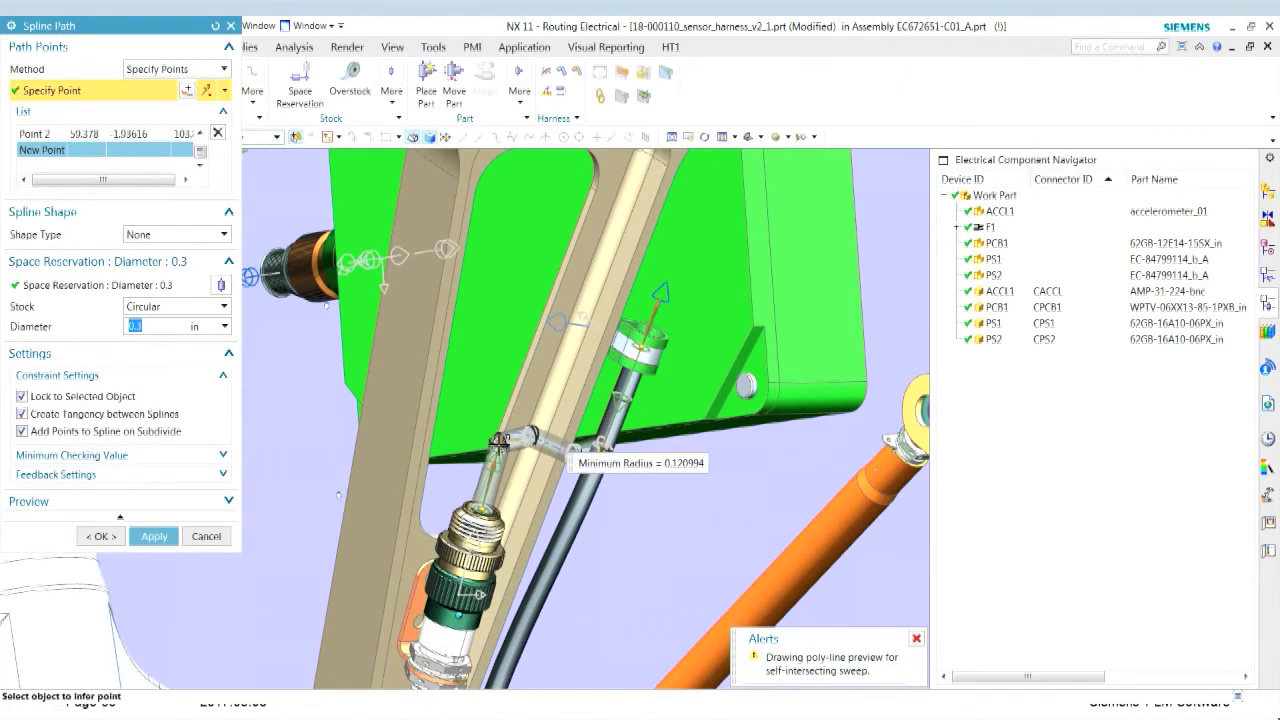
click(490, 476)
drag(490, 476, 490, 490)
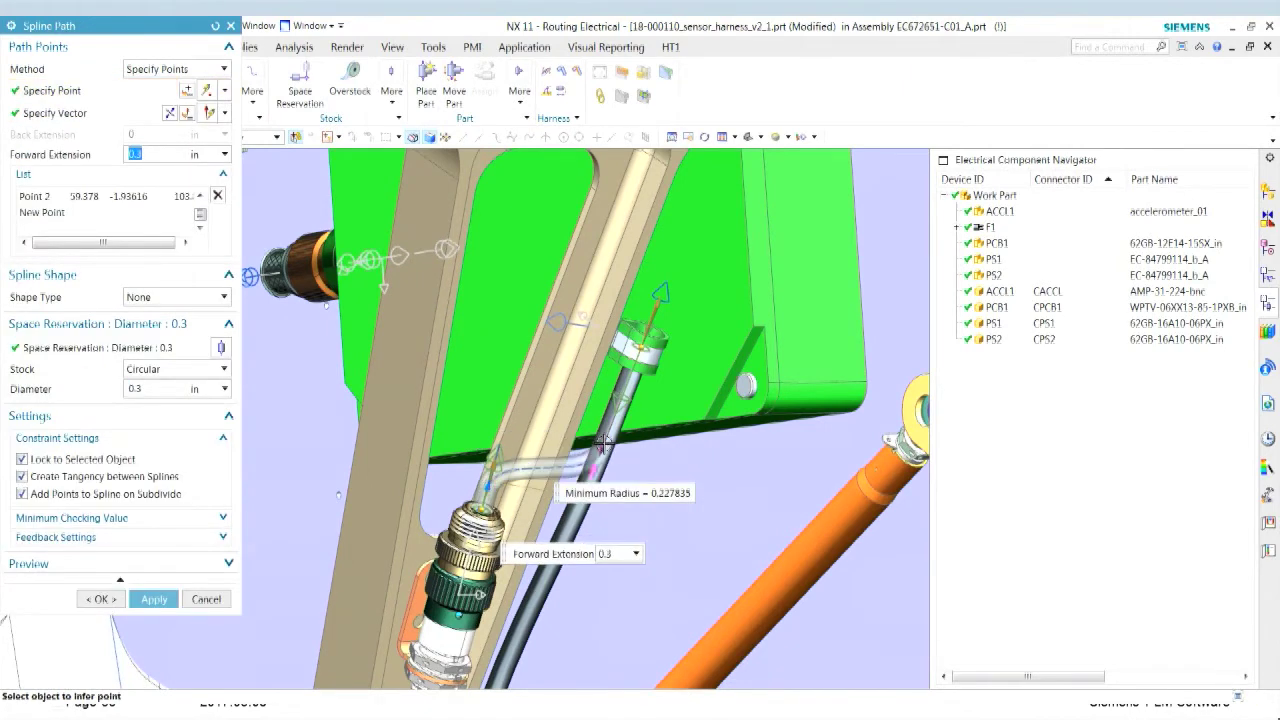
drag(597, 455, 622, 394)
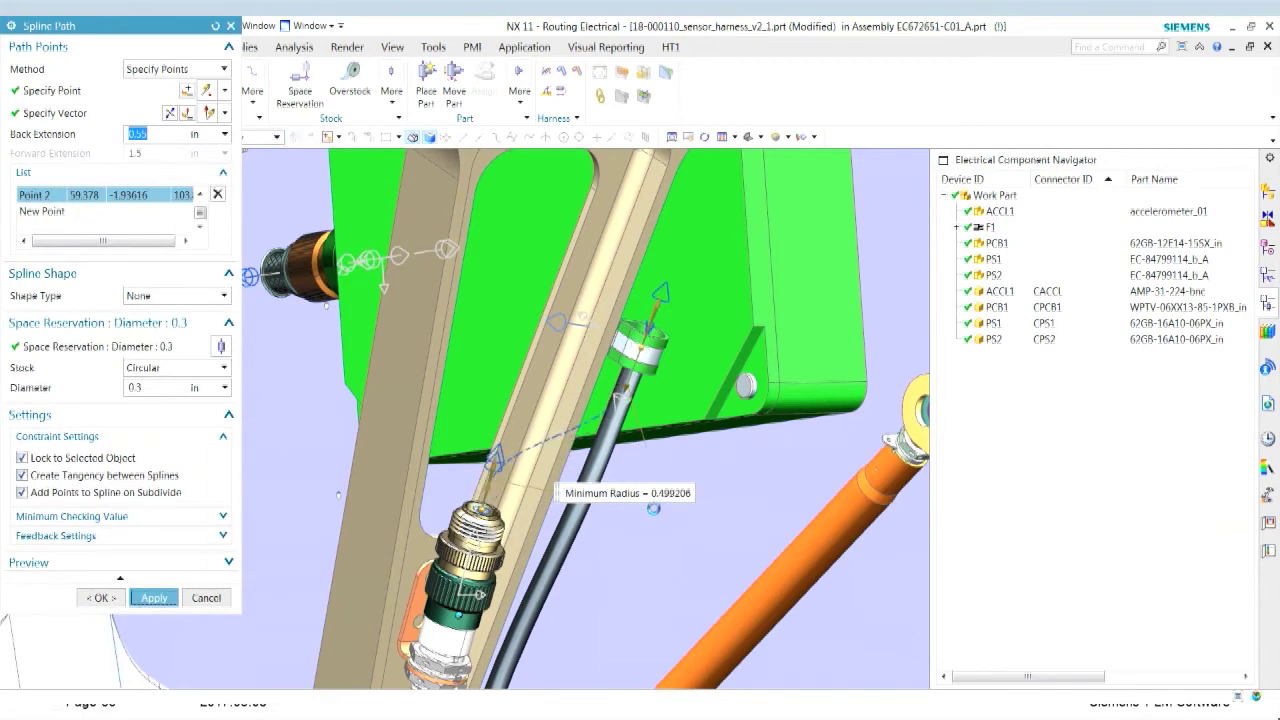
middle_click(655, 507)
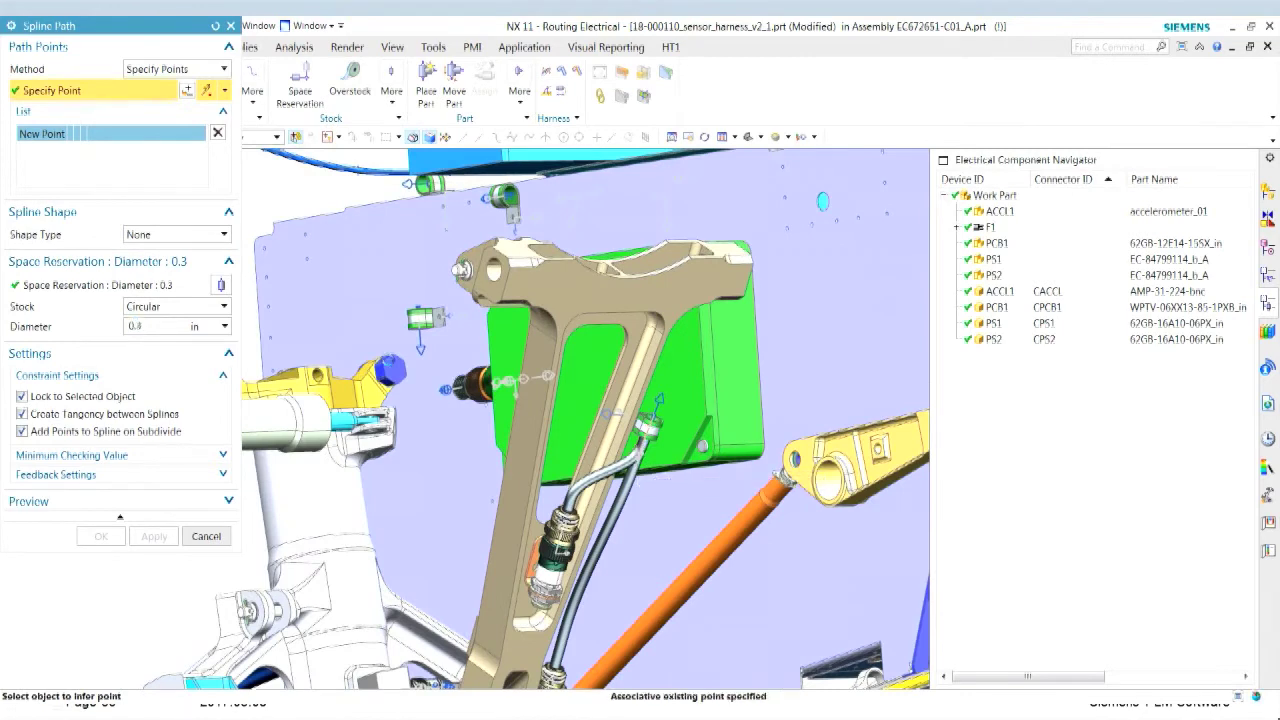
Start a 0.3 in spline path from the housing clamp to the upper panel clamp, reversing the direction and setting extensions of 0.3 in forward and 0.4 in back
click(471, 249)
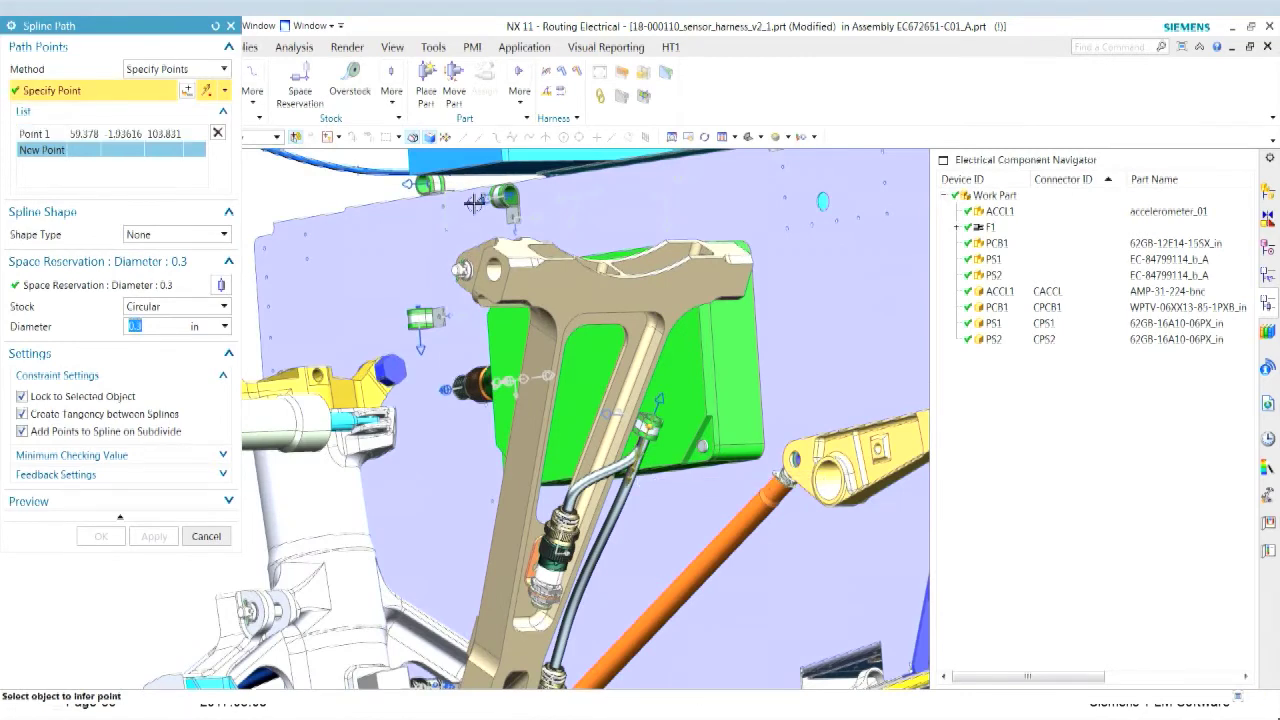
click(630, 465)
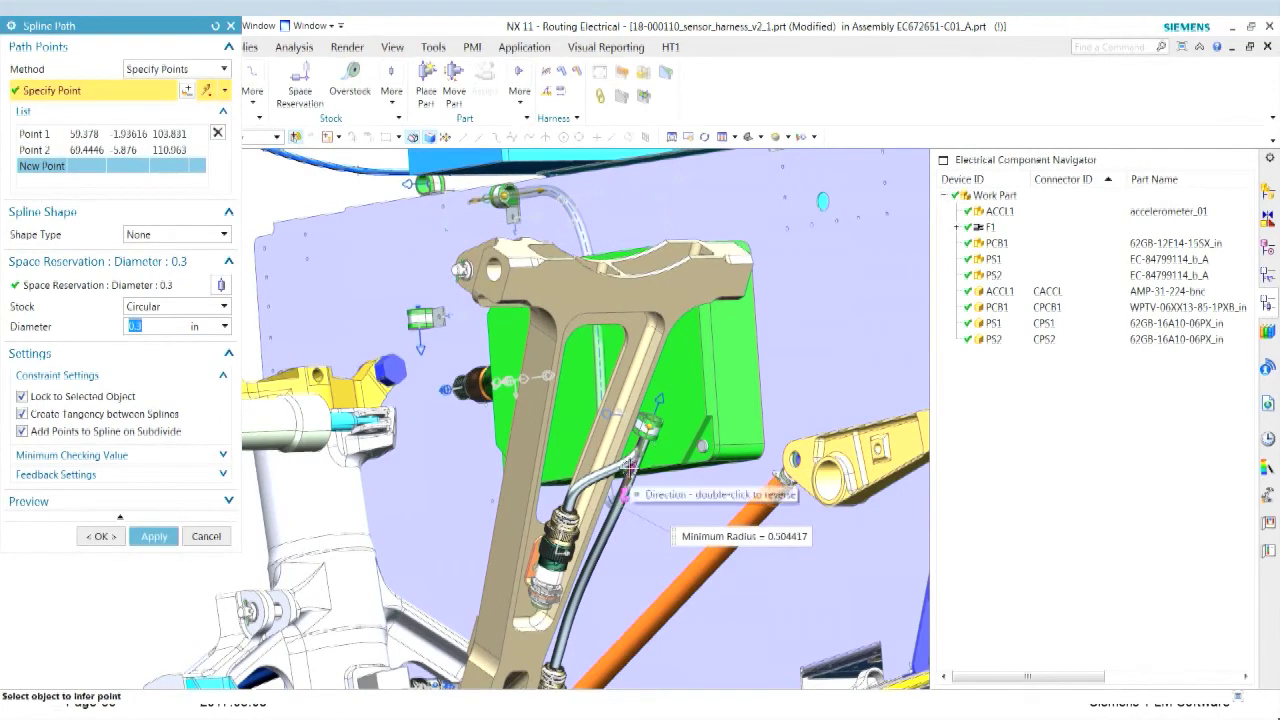
right_click(640, 468)
click(660, 474)
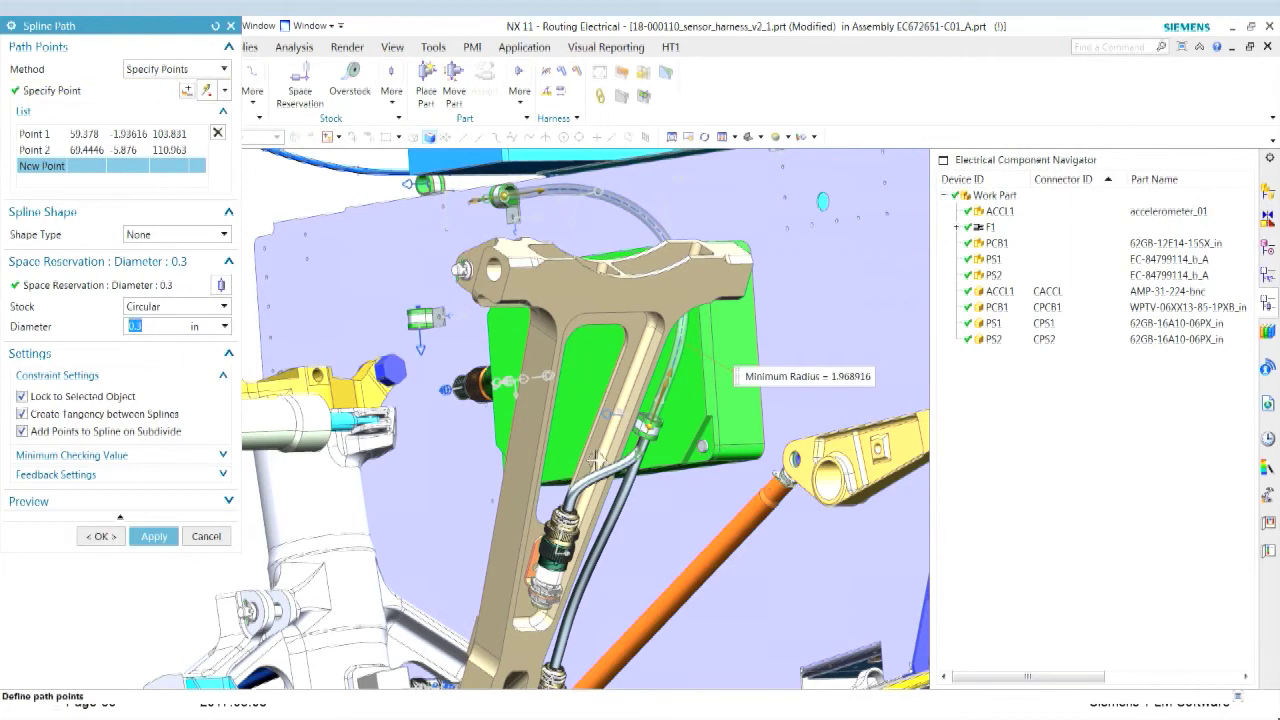
click(656, 403)
drag(656, 403, 650, 414)
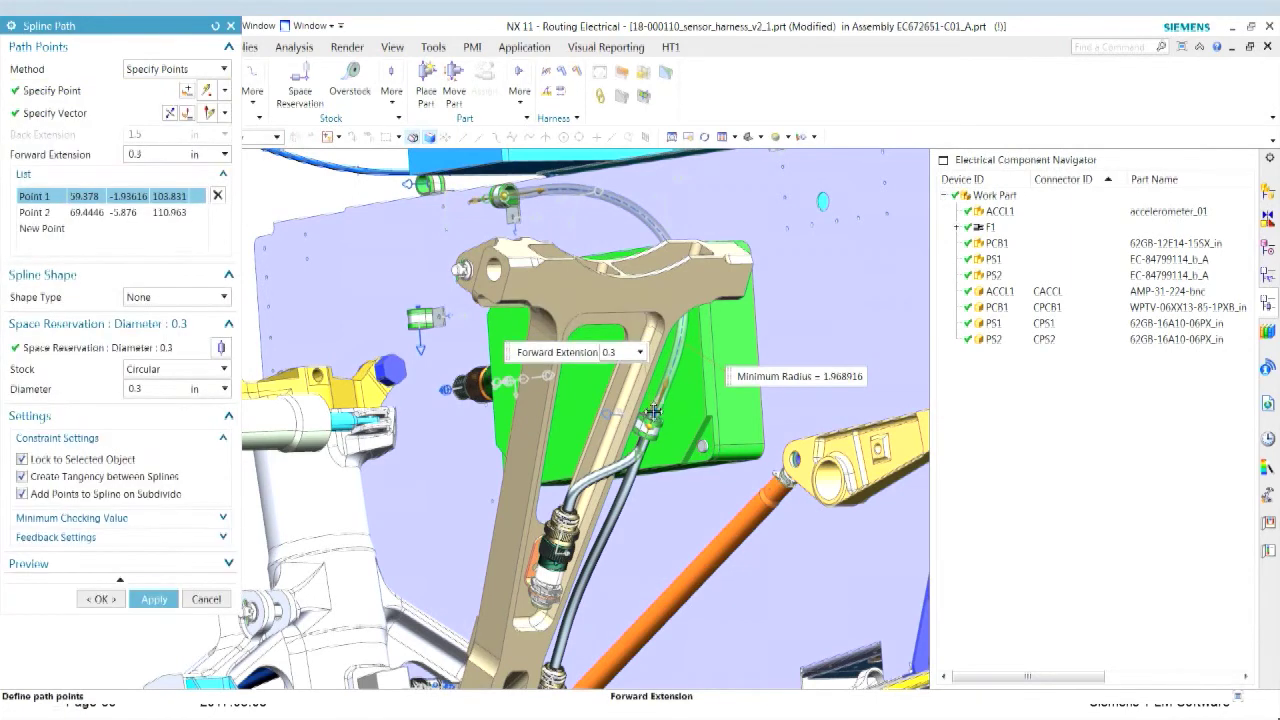
click(545, 190)
drag(508, 168, 439, 264)
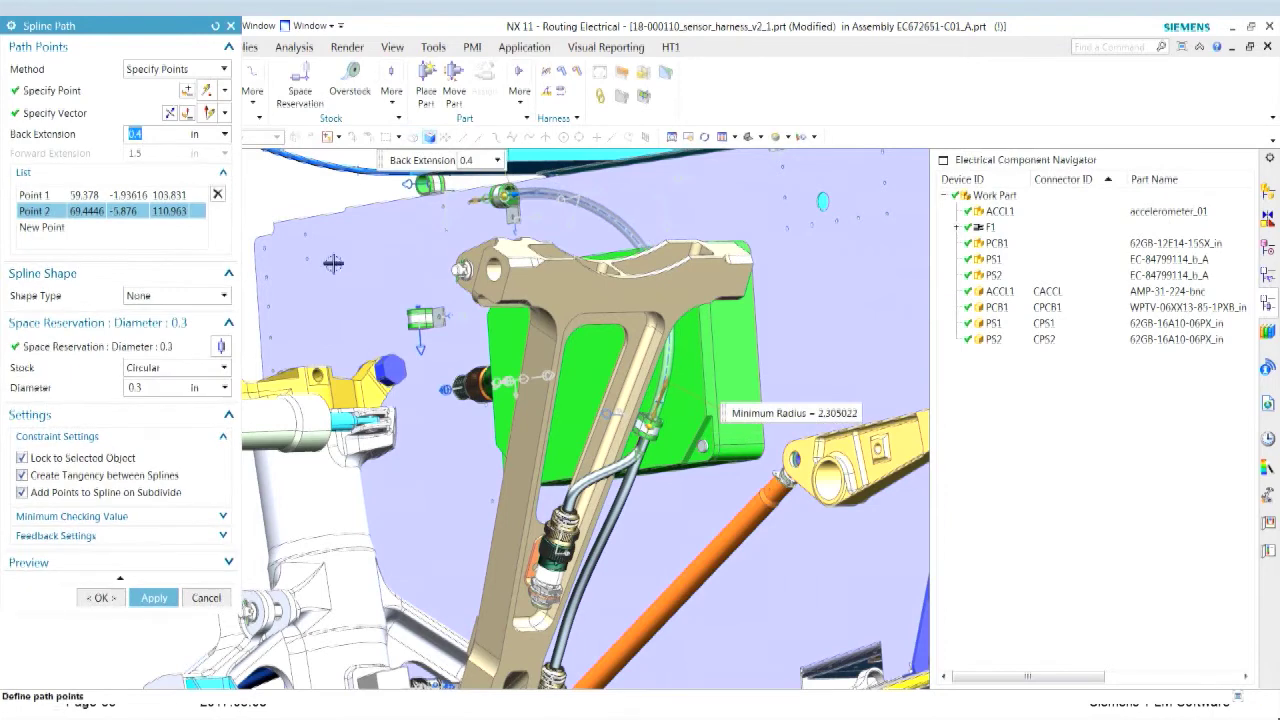
Extend the path through the lower panel clamp to CPCB1, with extensions of 0.9 in at point 2, 0.6 and 0.4 in at point 3, and 0.4 in at CPCB1
click(58, 227)
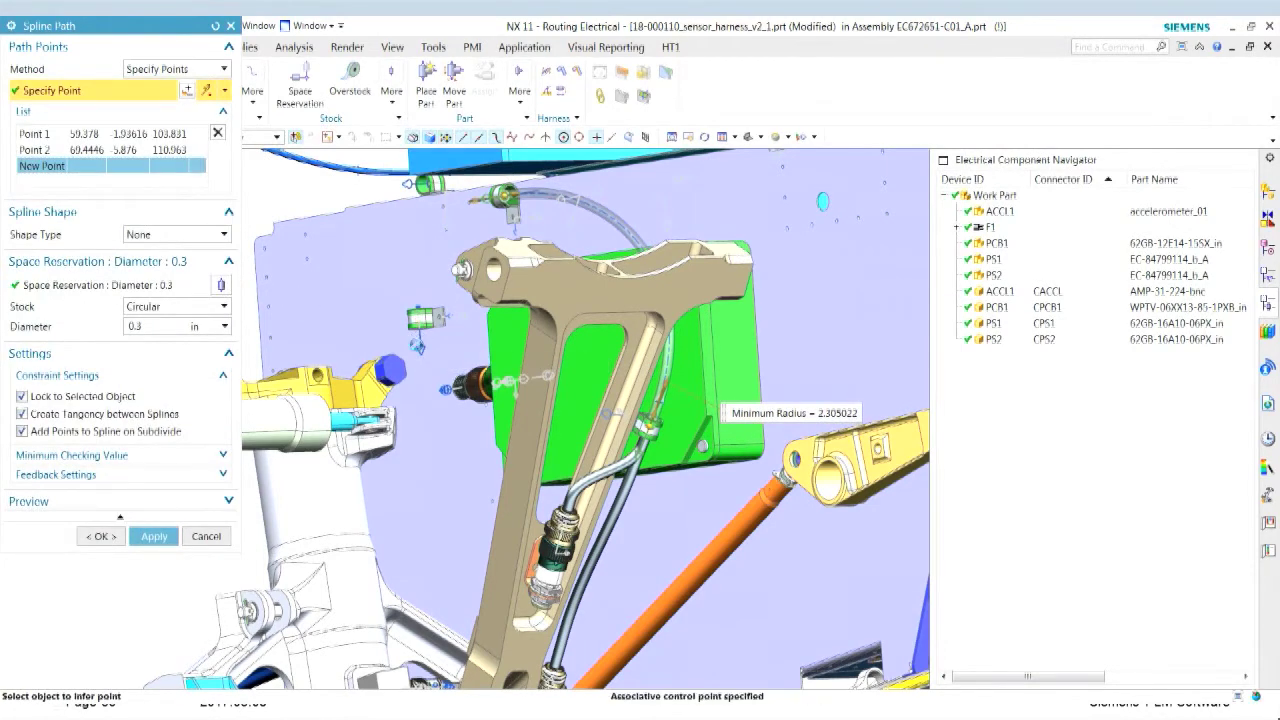
click(420, 270)
click(427, 390)
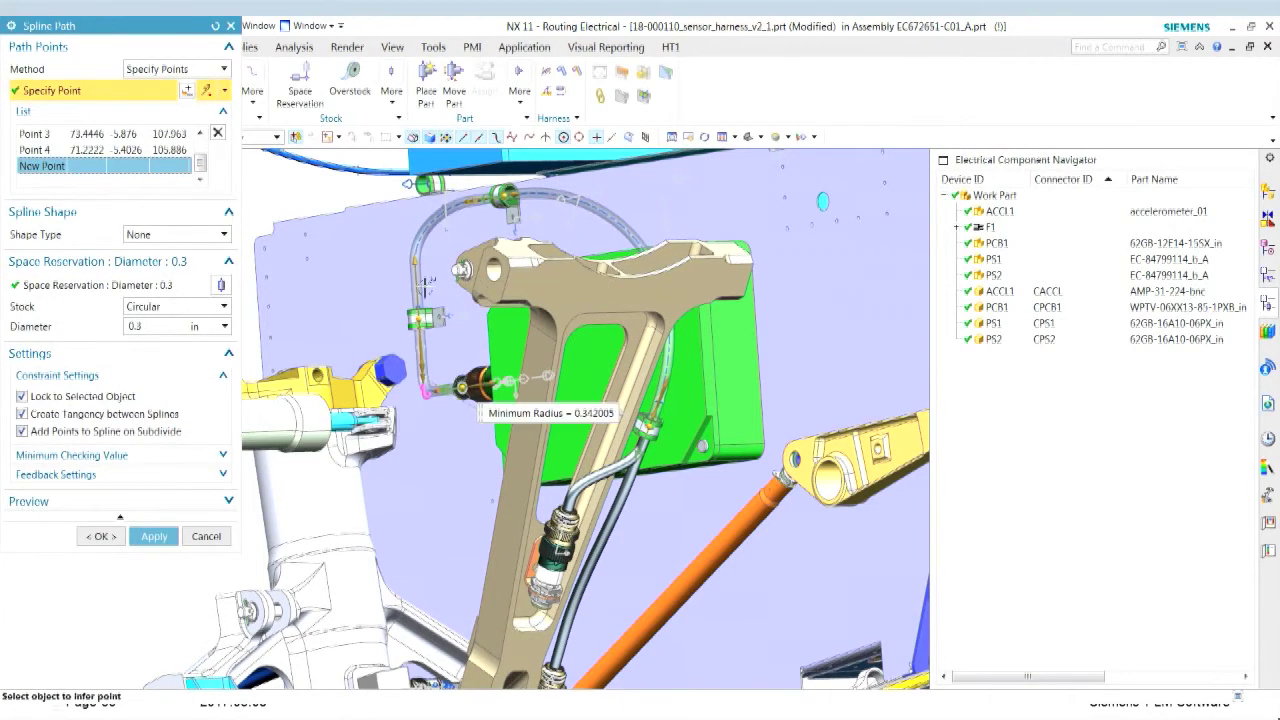
click(420, 278)
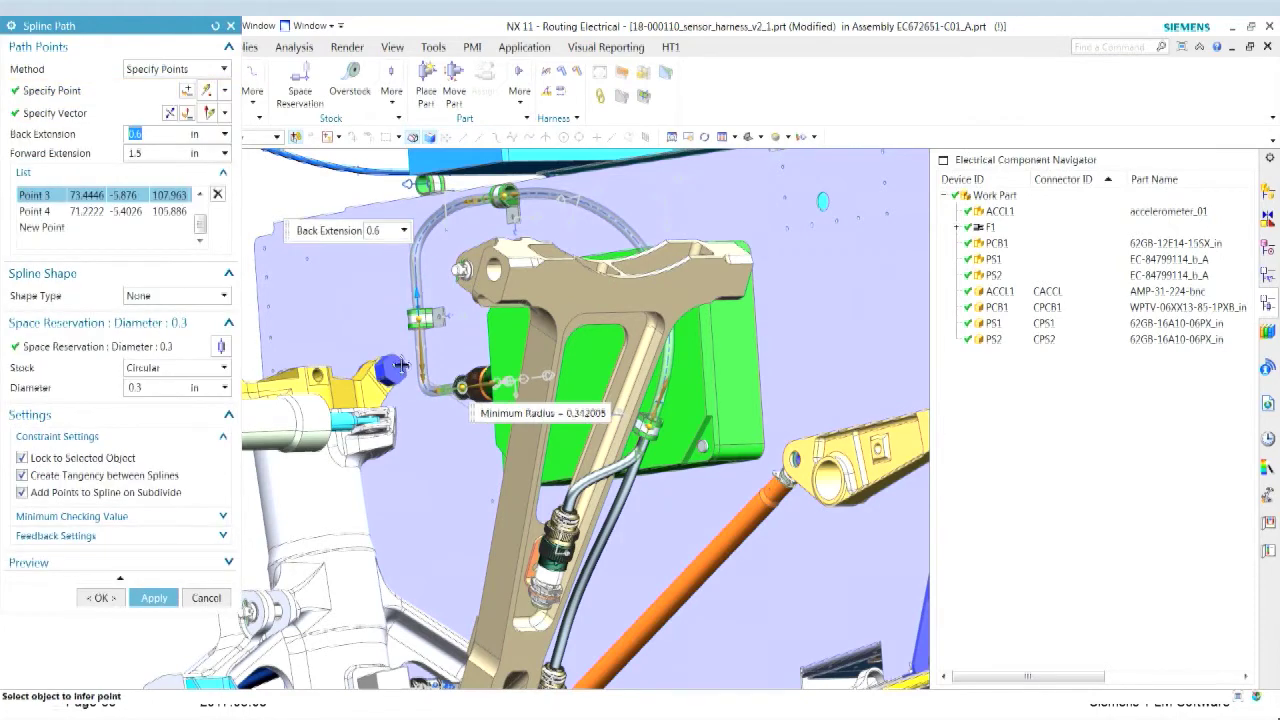
click(422, 342)
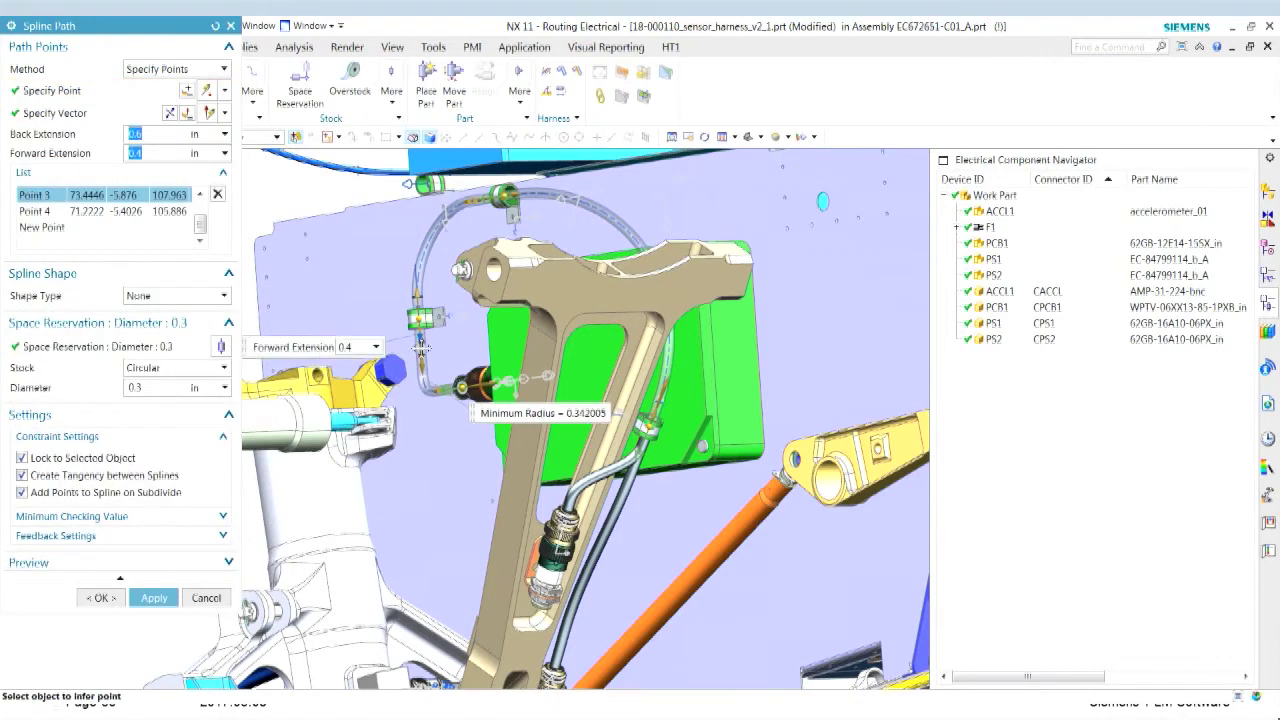
click(434, 394)
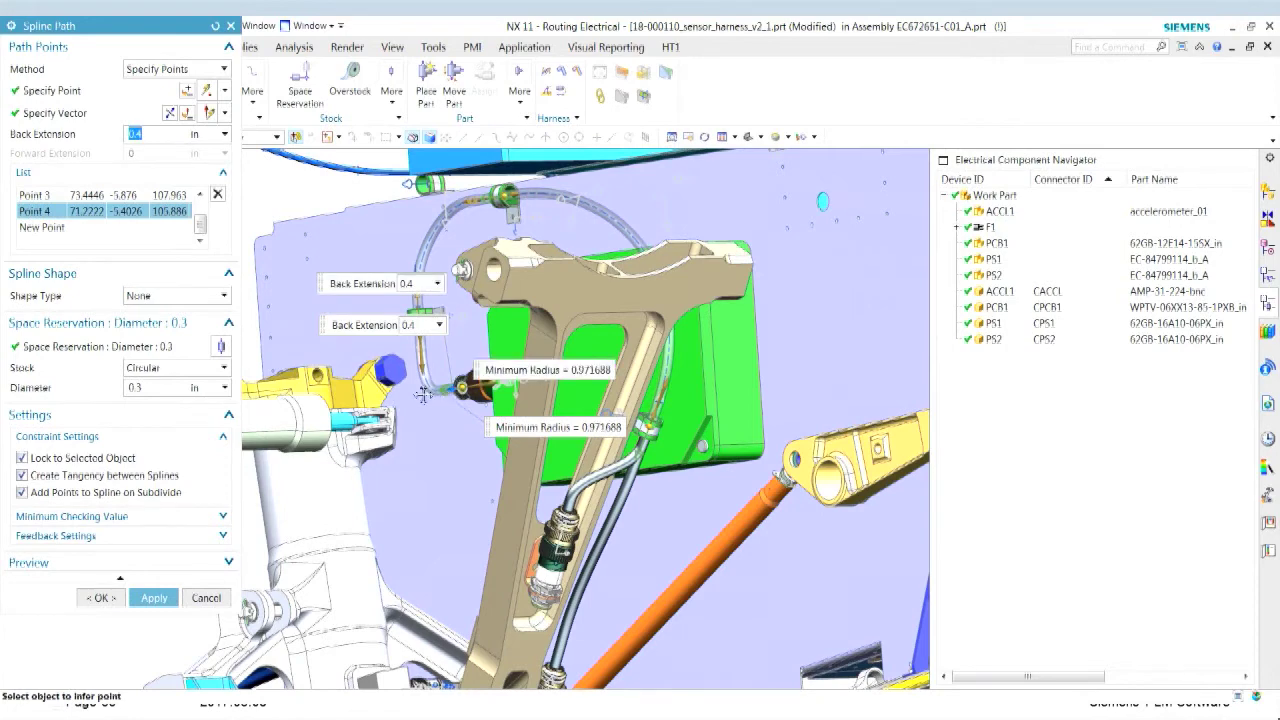
click(478, 198)
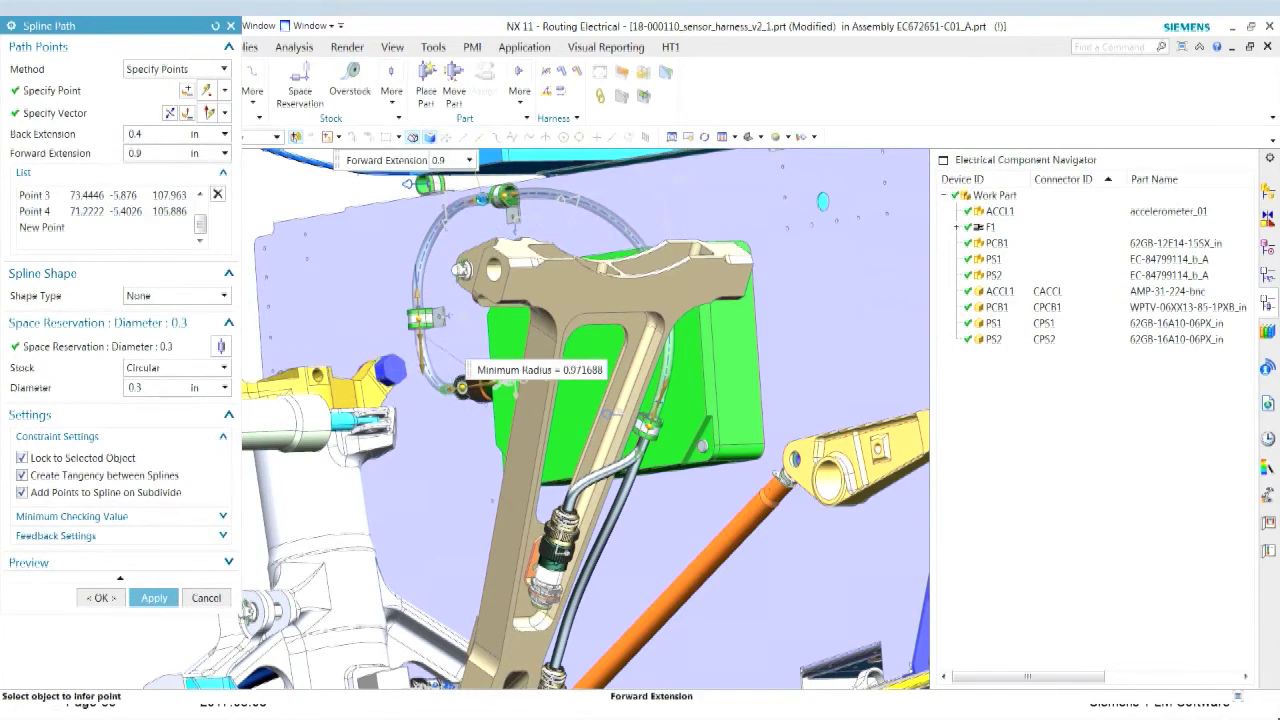
click(92, 597)
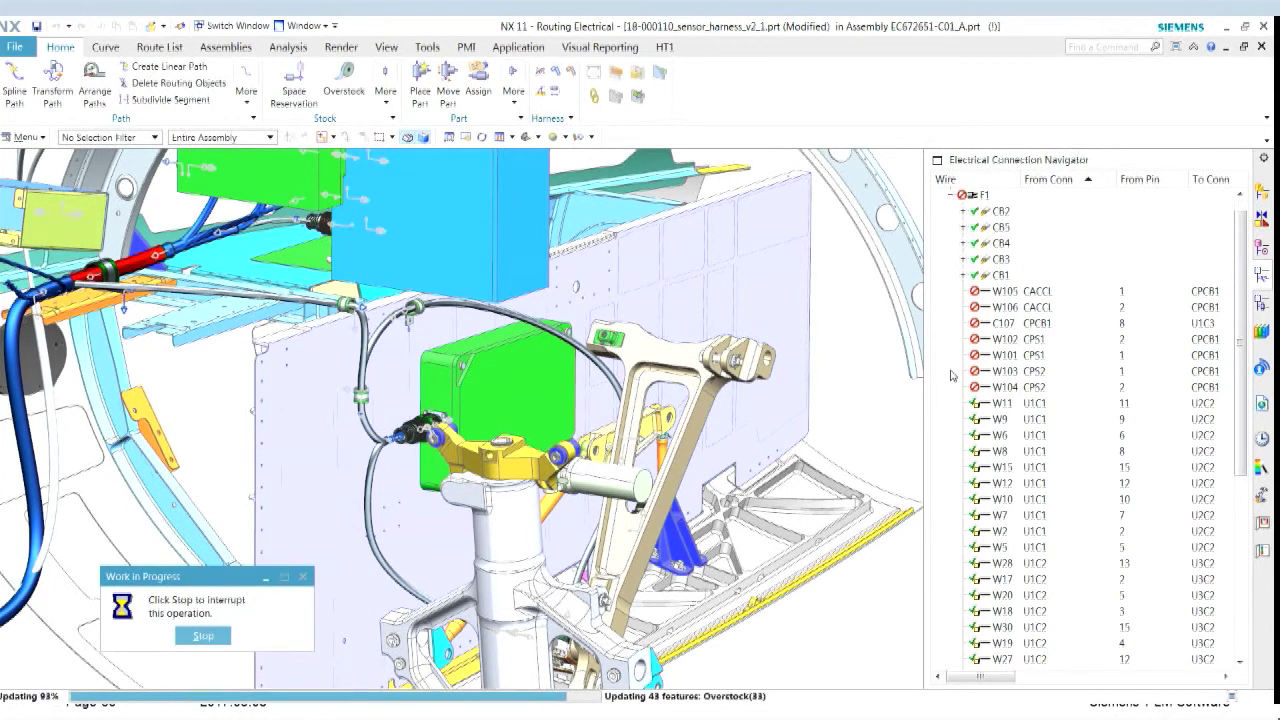
Apply overstock Wrap_0145 point to point on the new upper harness branch, adjusting its start point and setting the end point to 12.8 in
click(343, 90)
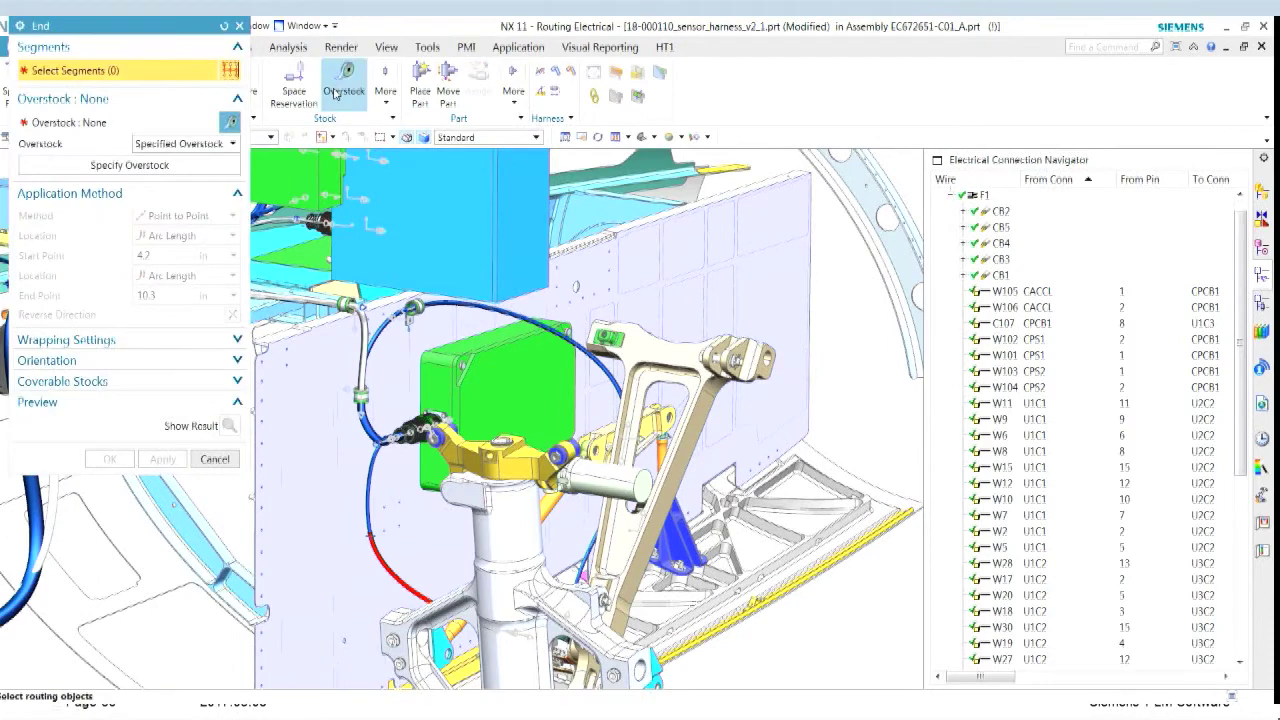
click(233, 122)
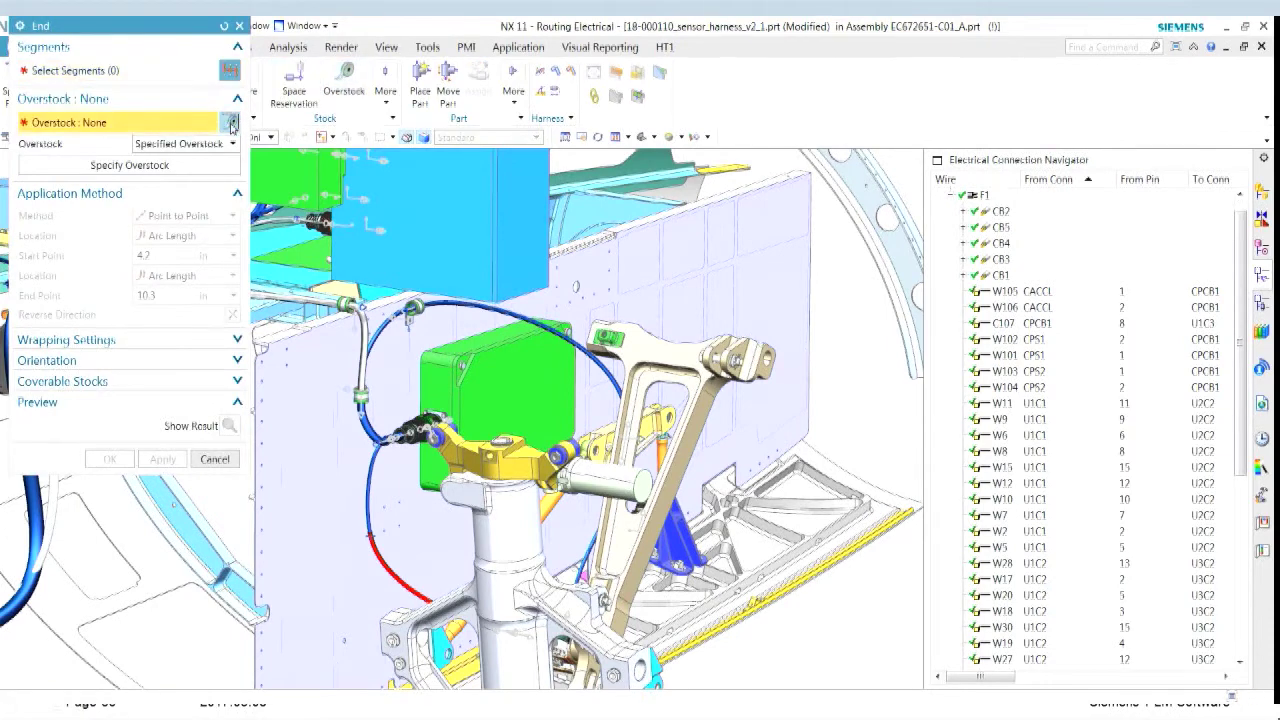
click(402, 583)
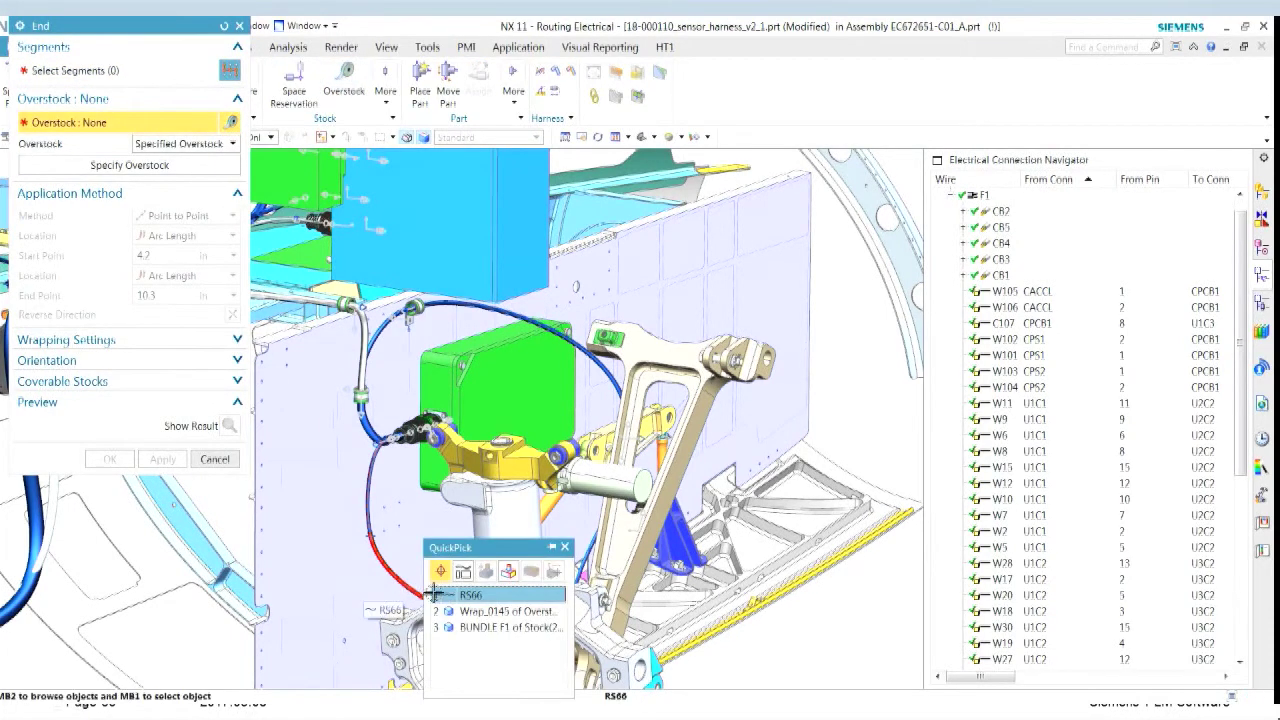
click(462, 569)
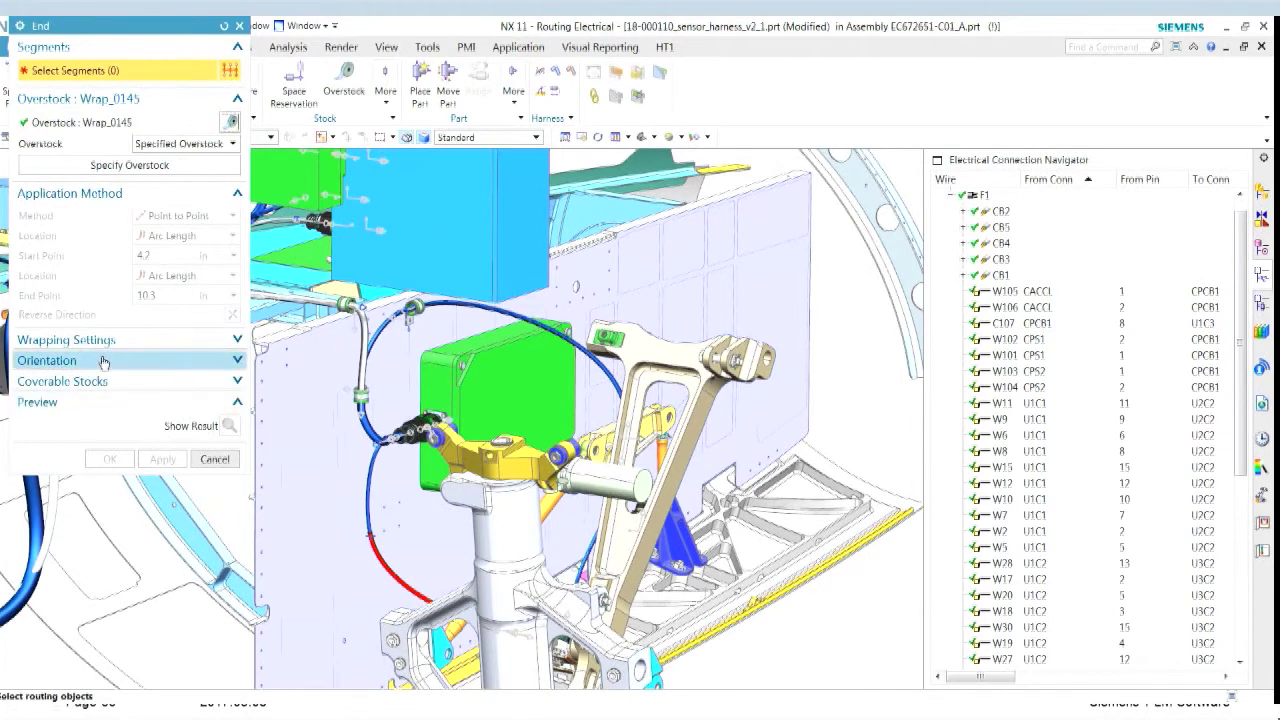
click(505, 311)
drag(491, 312, 452, 308)
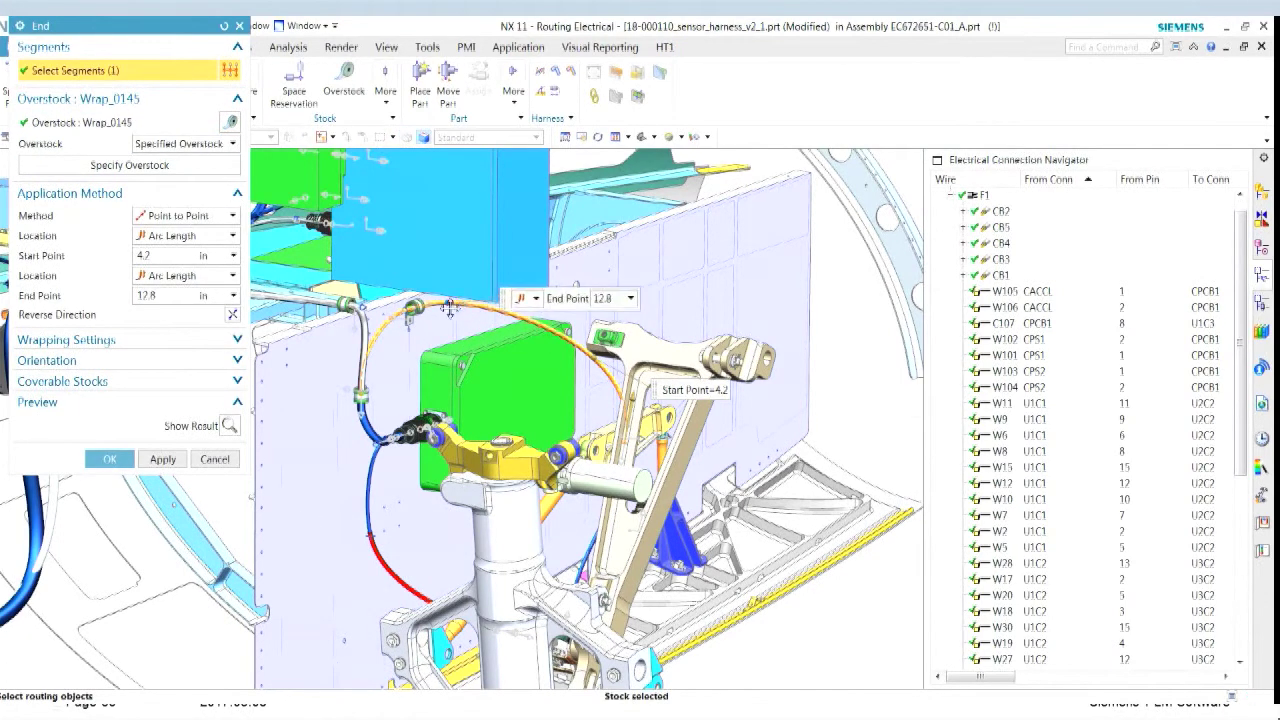
drag(597, 363, 636, 393)
click(121, 458)
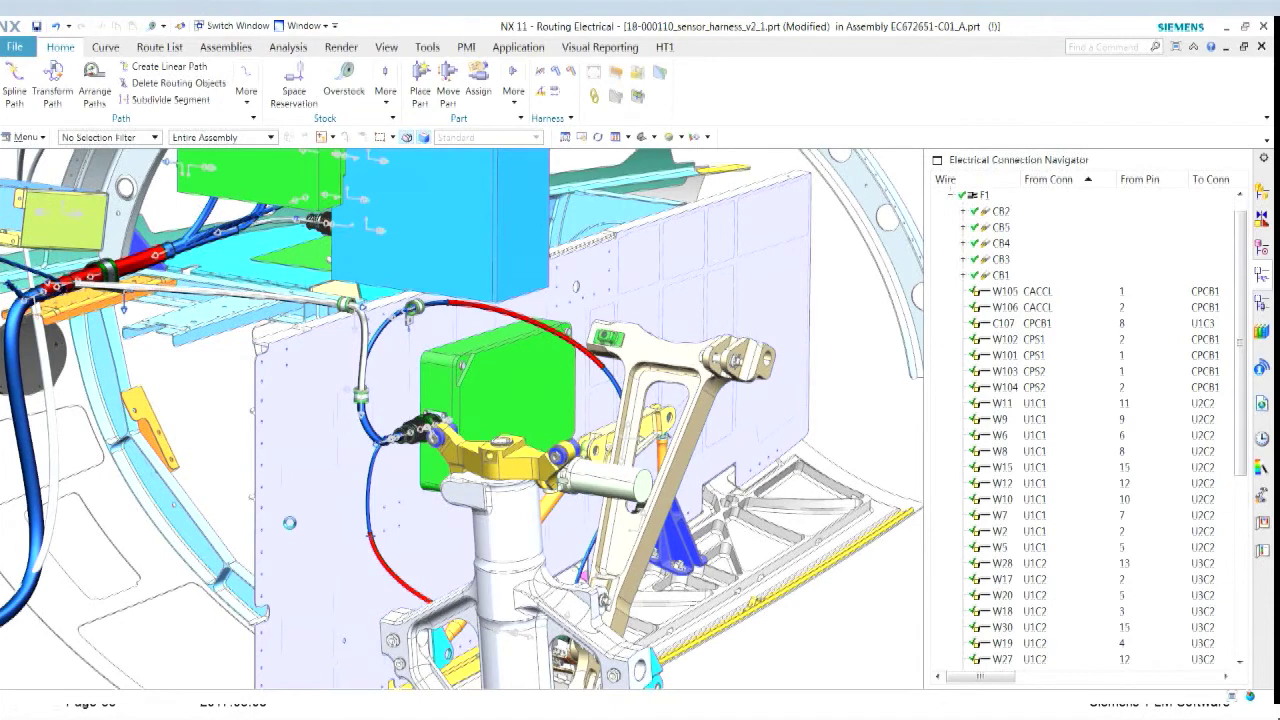
Make the 18-000110_sensor_harness_v2_1 component the displayed part
click(1262, 192)
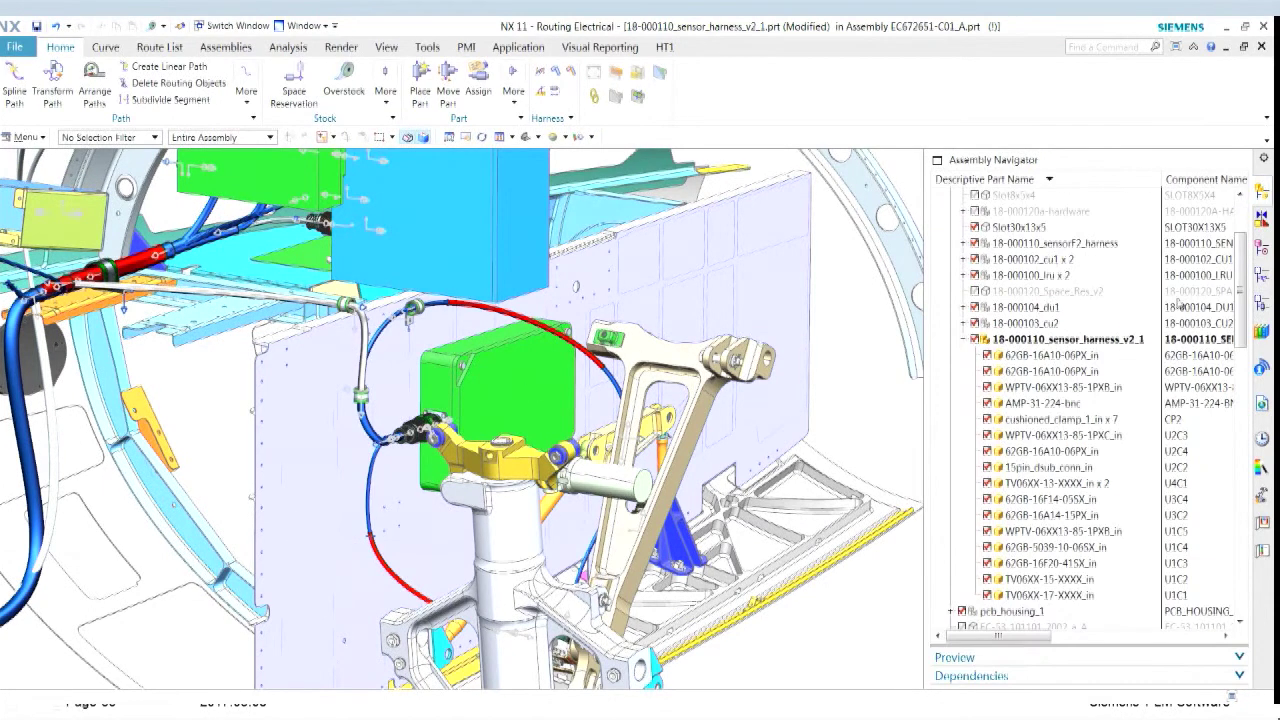
right_click(1083, 341)
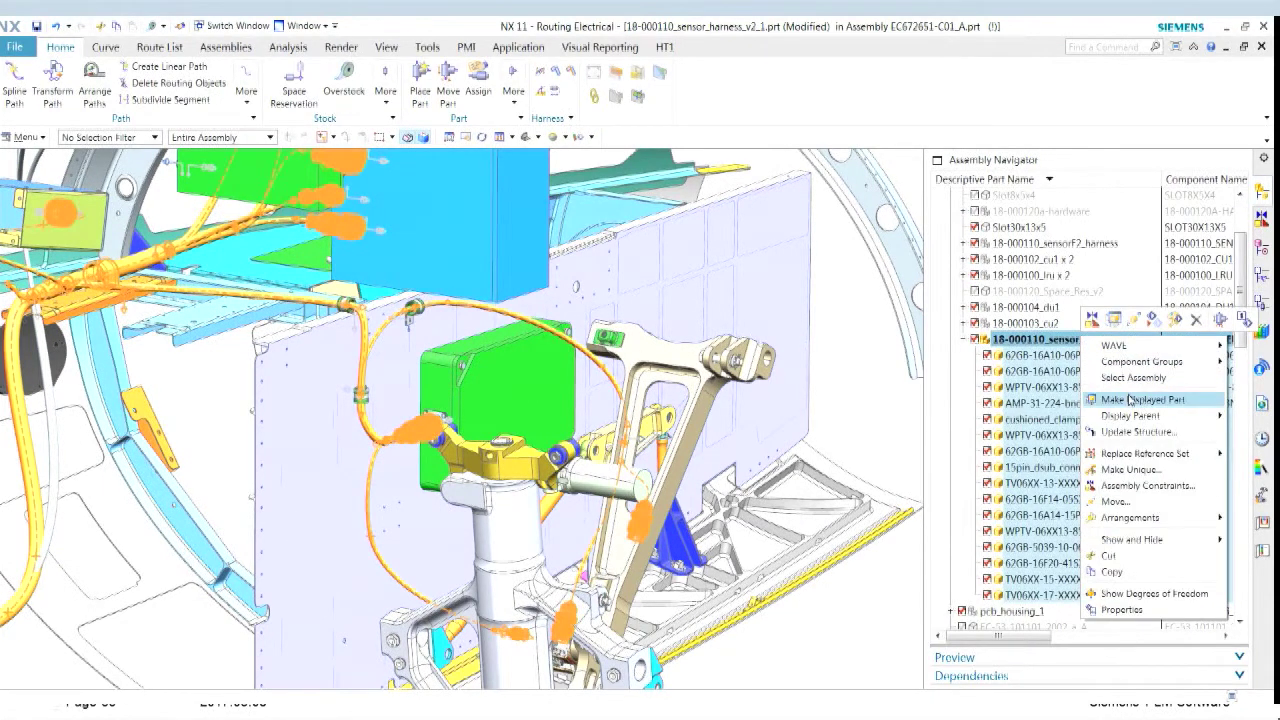
click(1115, 398)
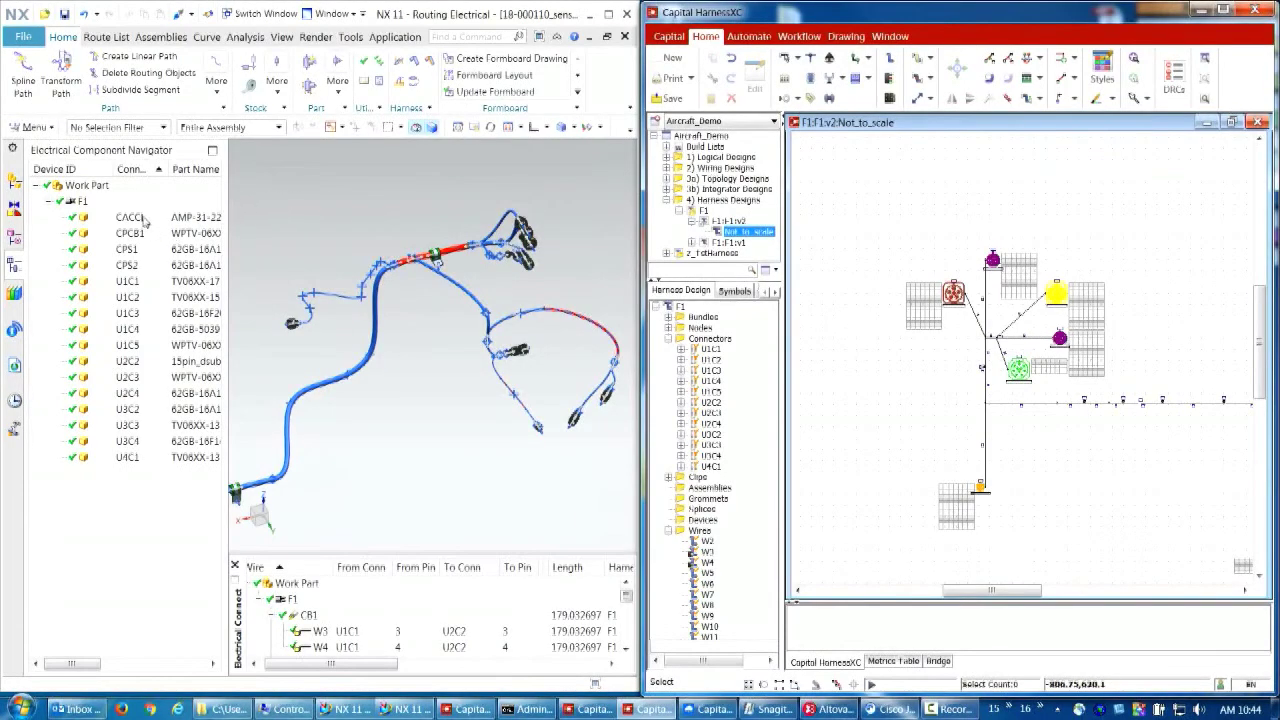
Highlight connectors CACCL, CPCB1, CPS1 and CPS2 in the harness, start the Capital connection from NX and clear the selection
click(141, 220)
shift+click(141, 266)
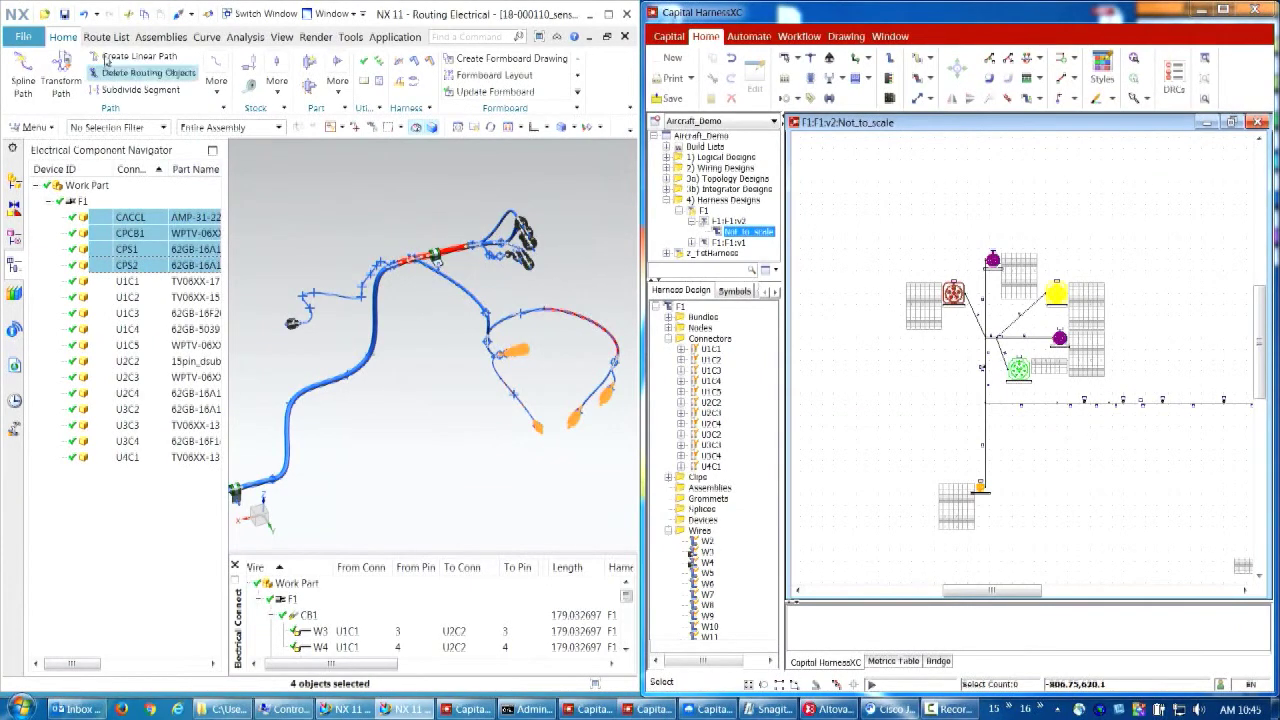
click(105, 37)
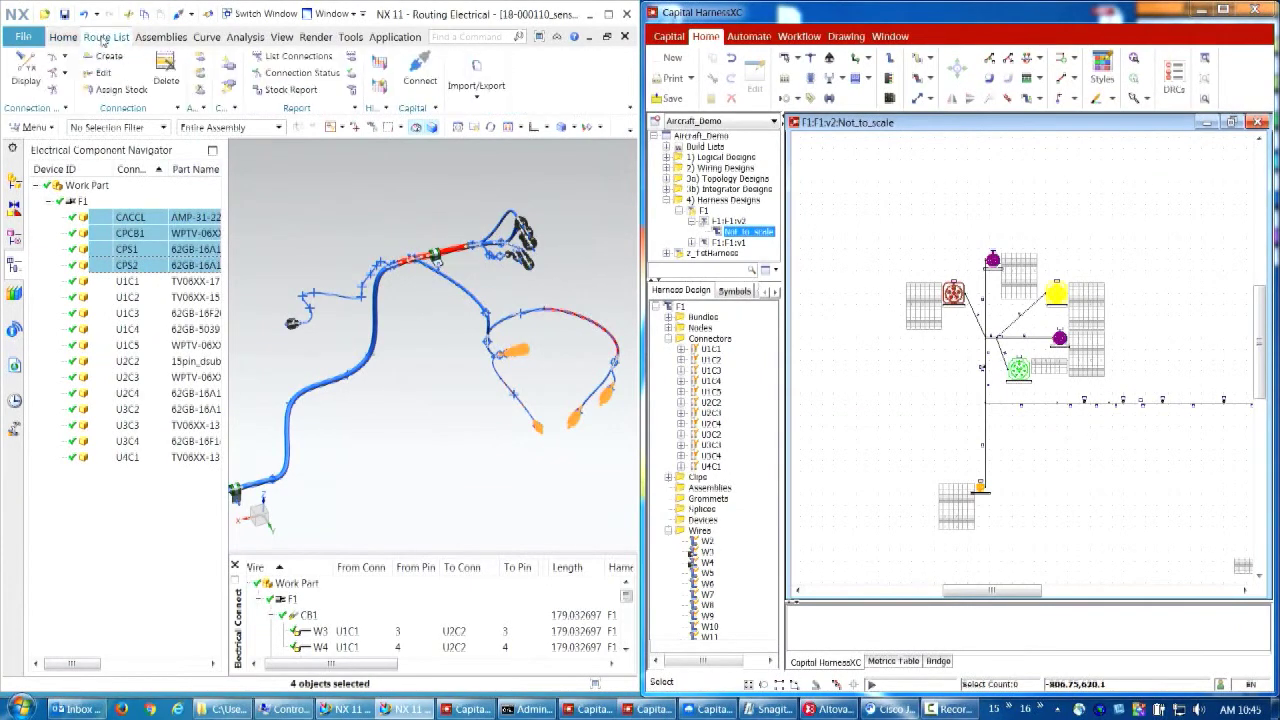
click(424, 82)
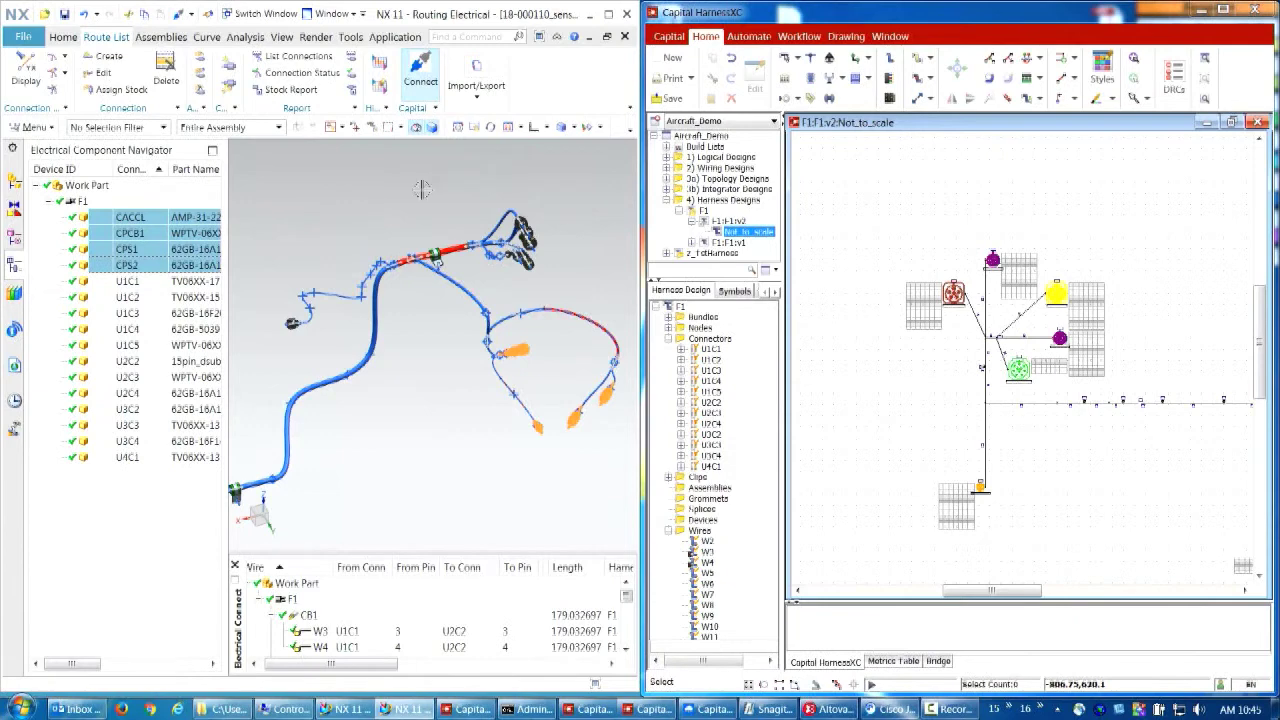
click(110, 496)
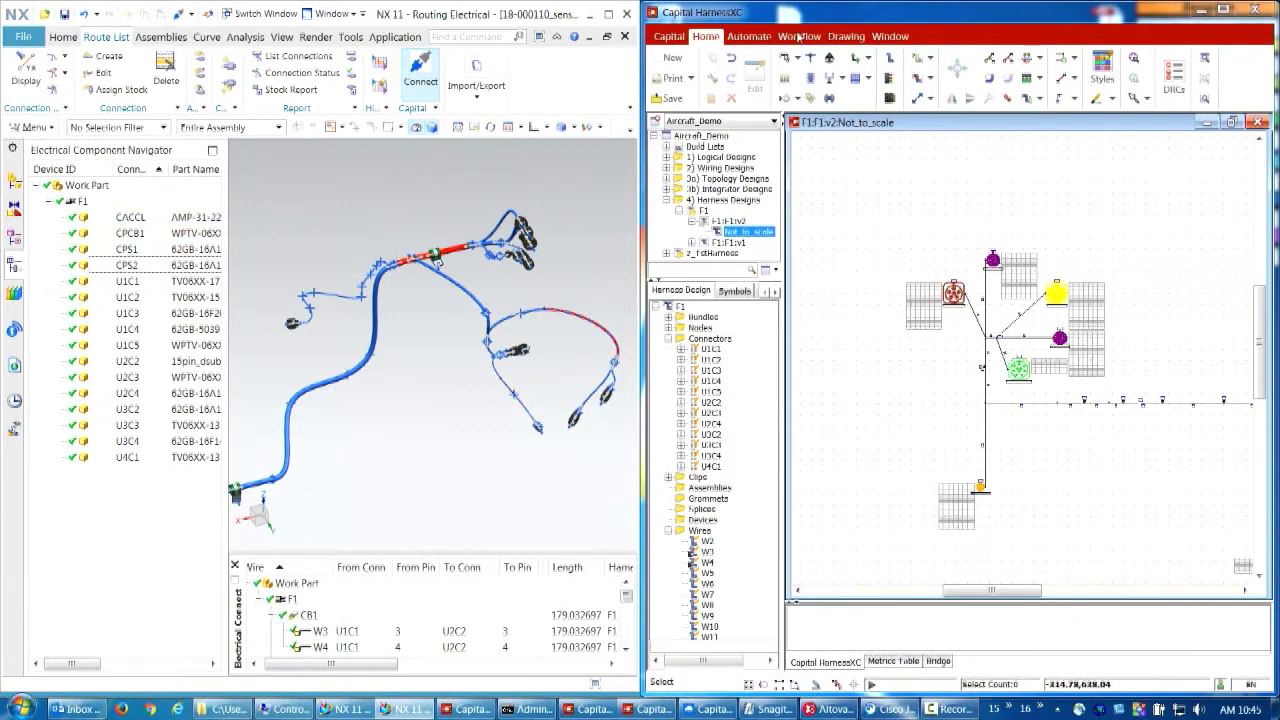
In Capital HarnessXC, turn on the NX connection and bring the incoming F1 harness into design F1:F1:v2 through the bridge's Change Manager
click(799, 36)
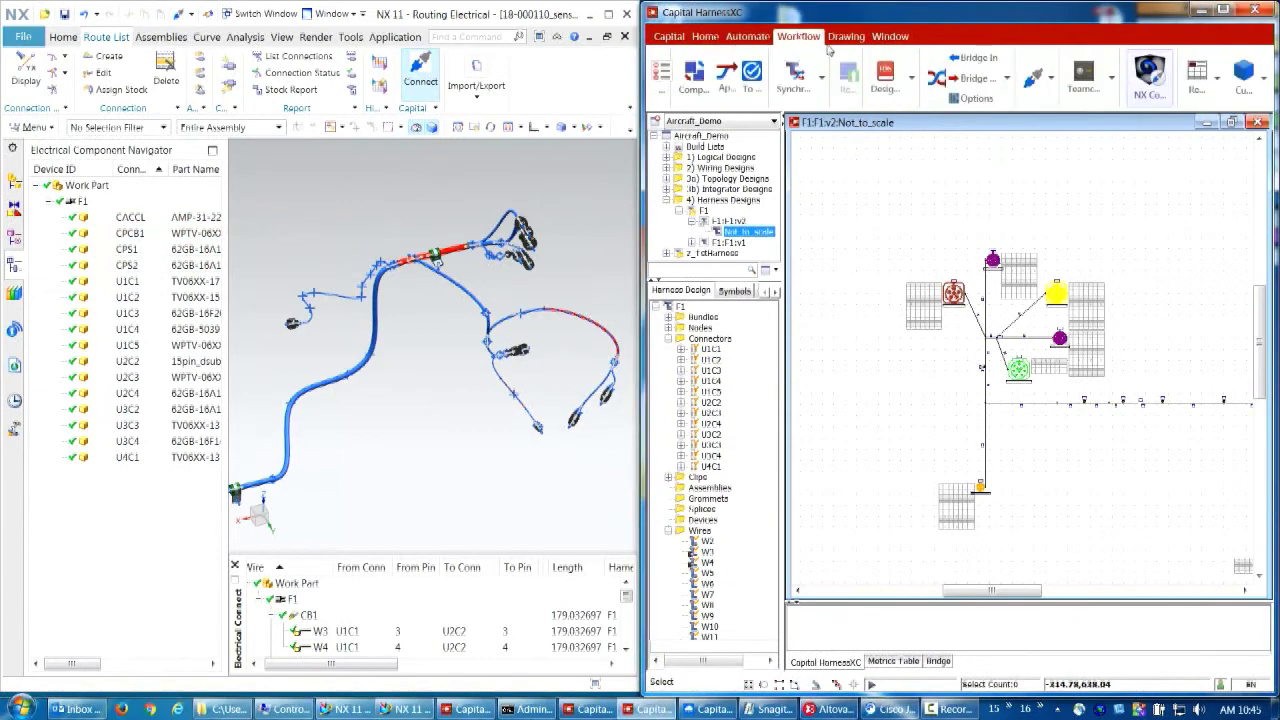
click(1147, 90)
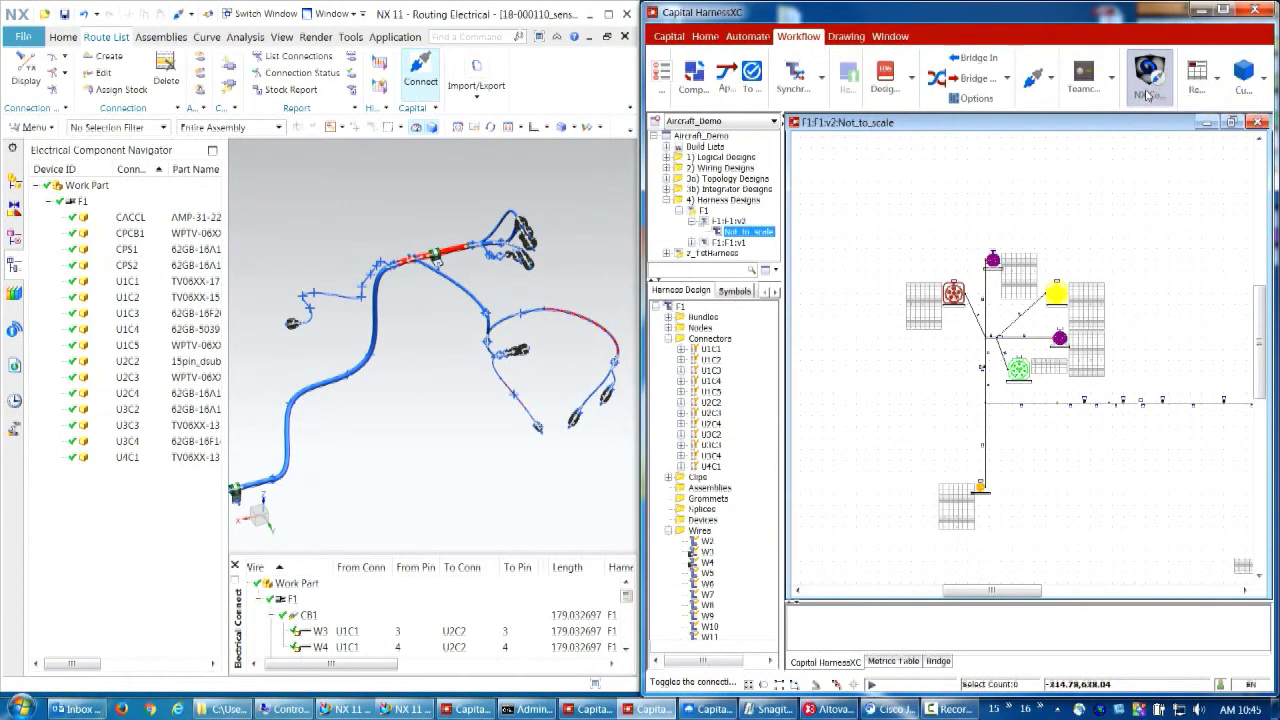
click(937, 88)
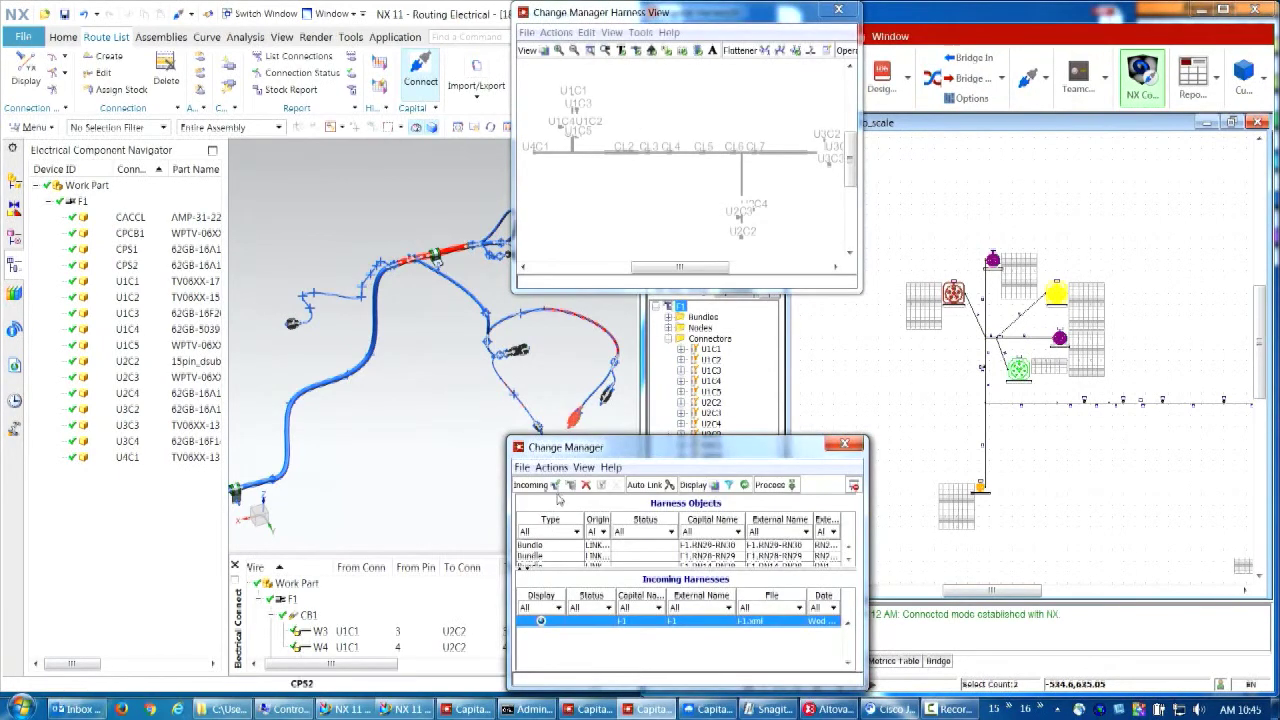
click(556, 486)
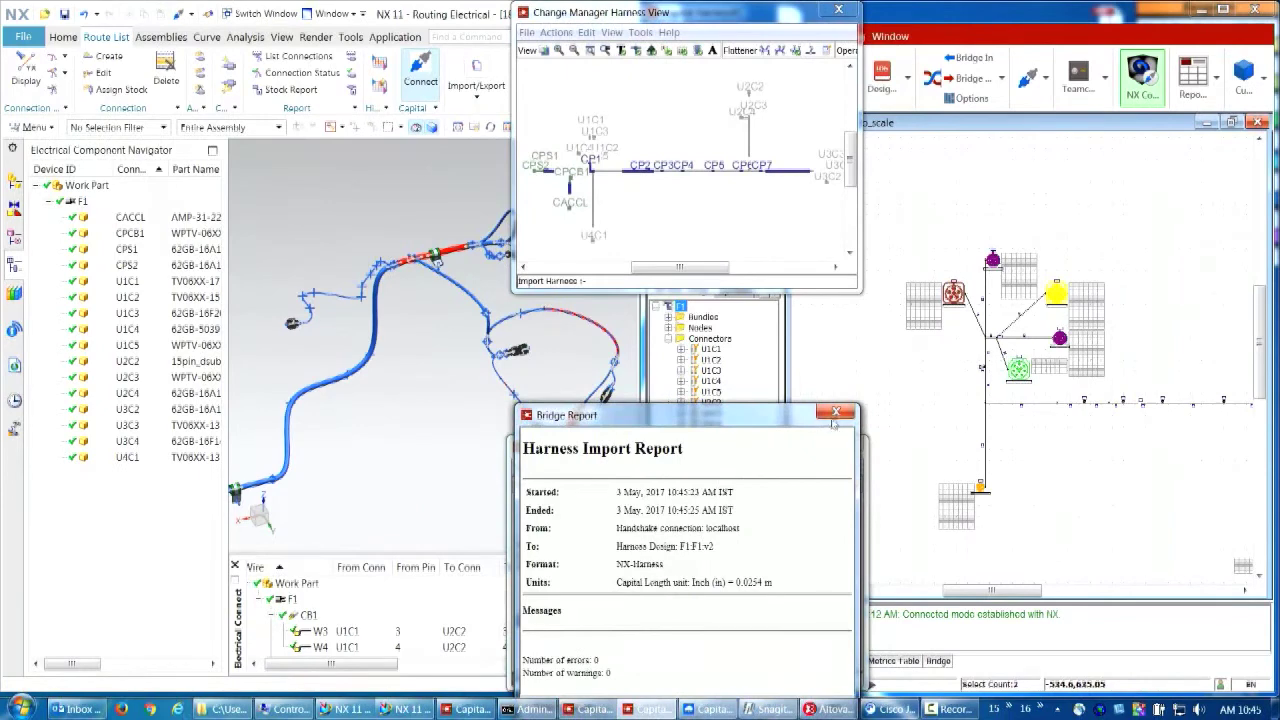
Auto-link the incoming F1 harness objects in Change Manager, process them into the Capital design, and cross-highlight connector CACCL from NX
click(836, 413)
click(669, 486)
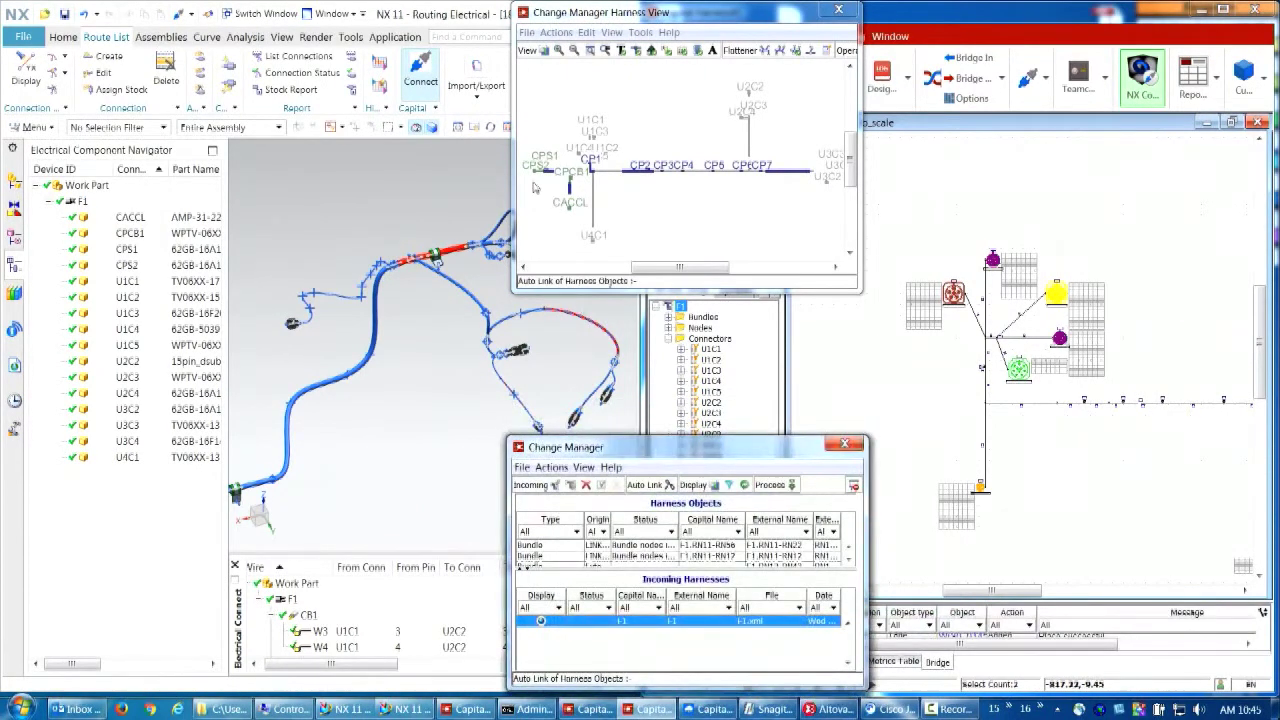
scroll(533, 187, up, 3)
scroll(598, 112, down, 2)
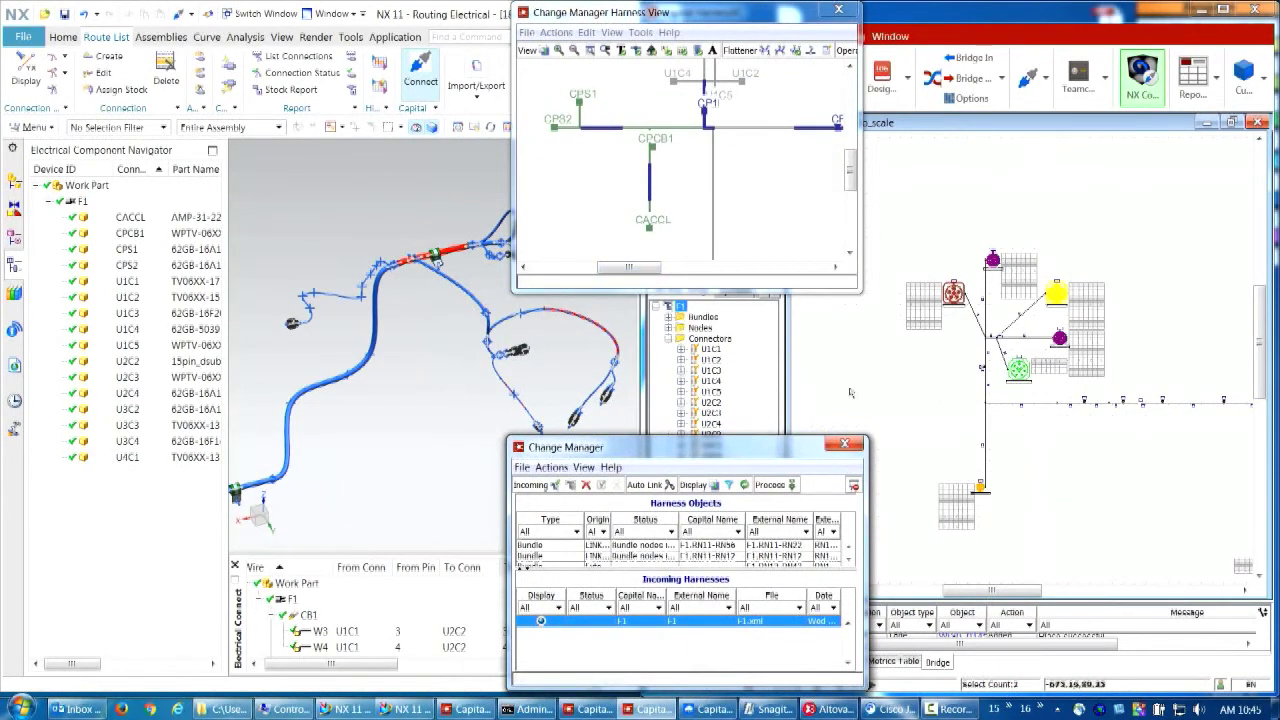
click(791, 485)
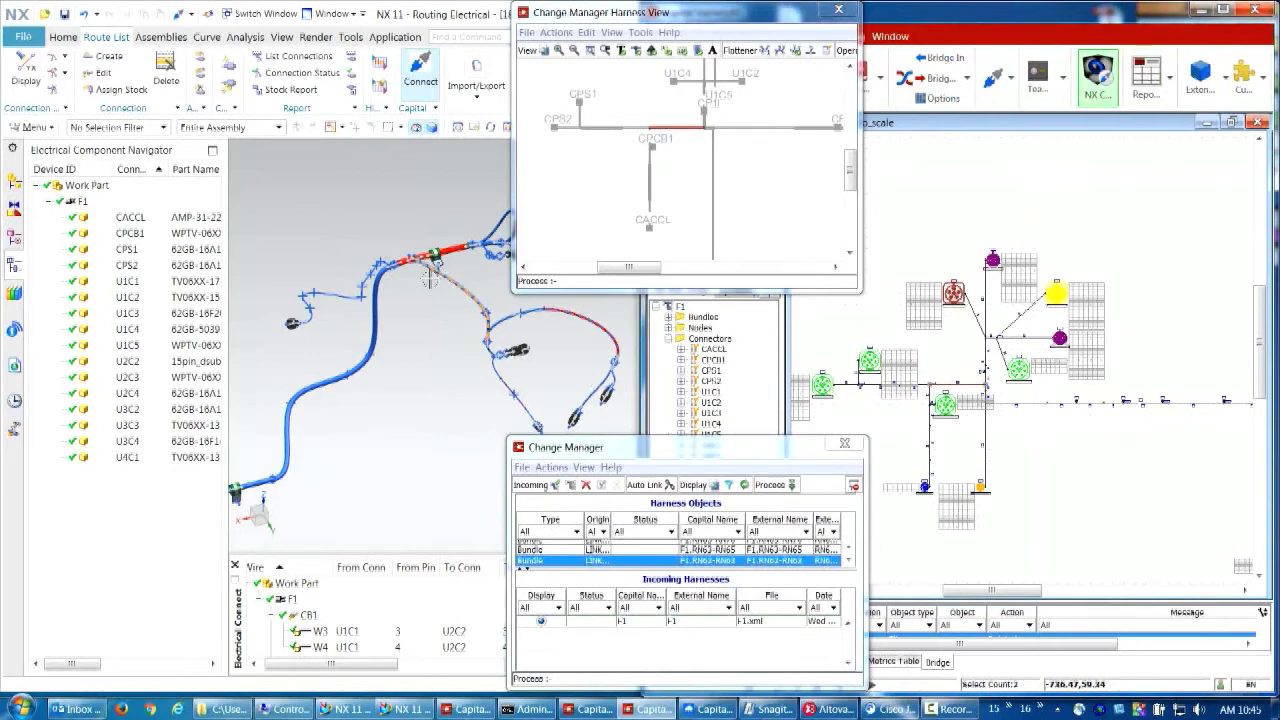
click(131, 217)
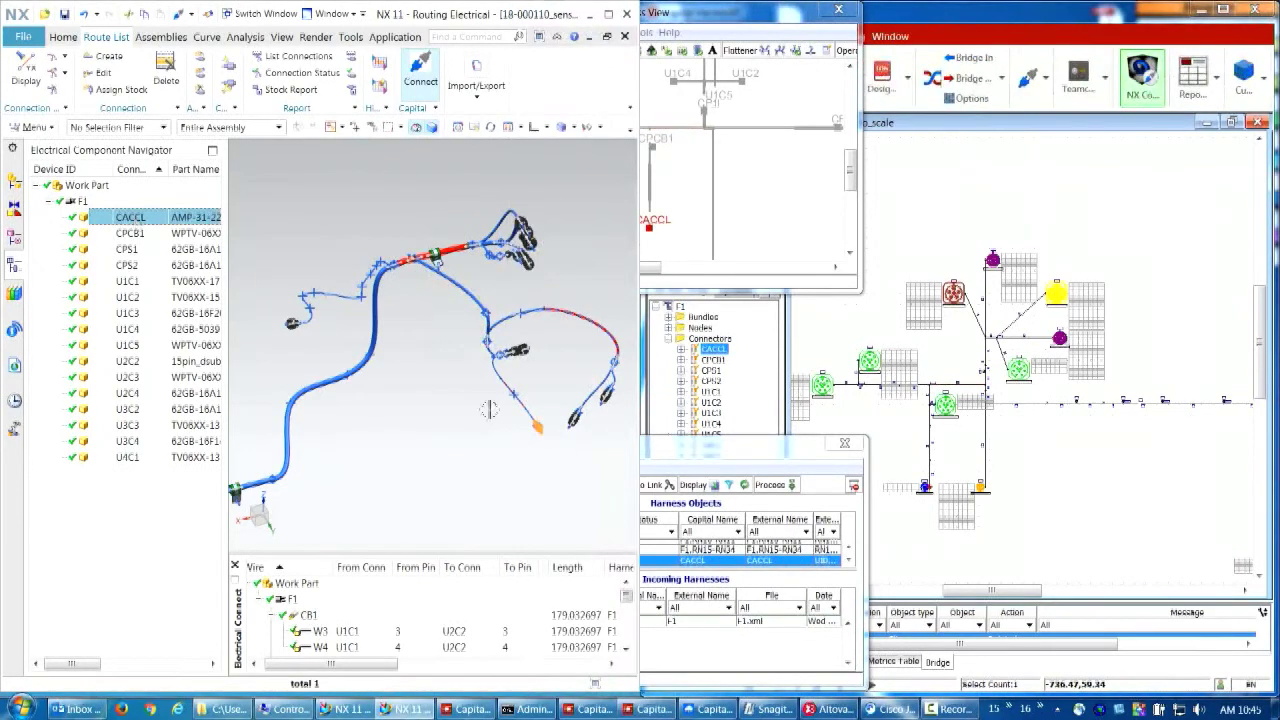
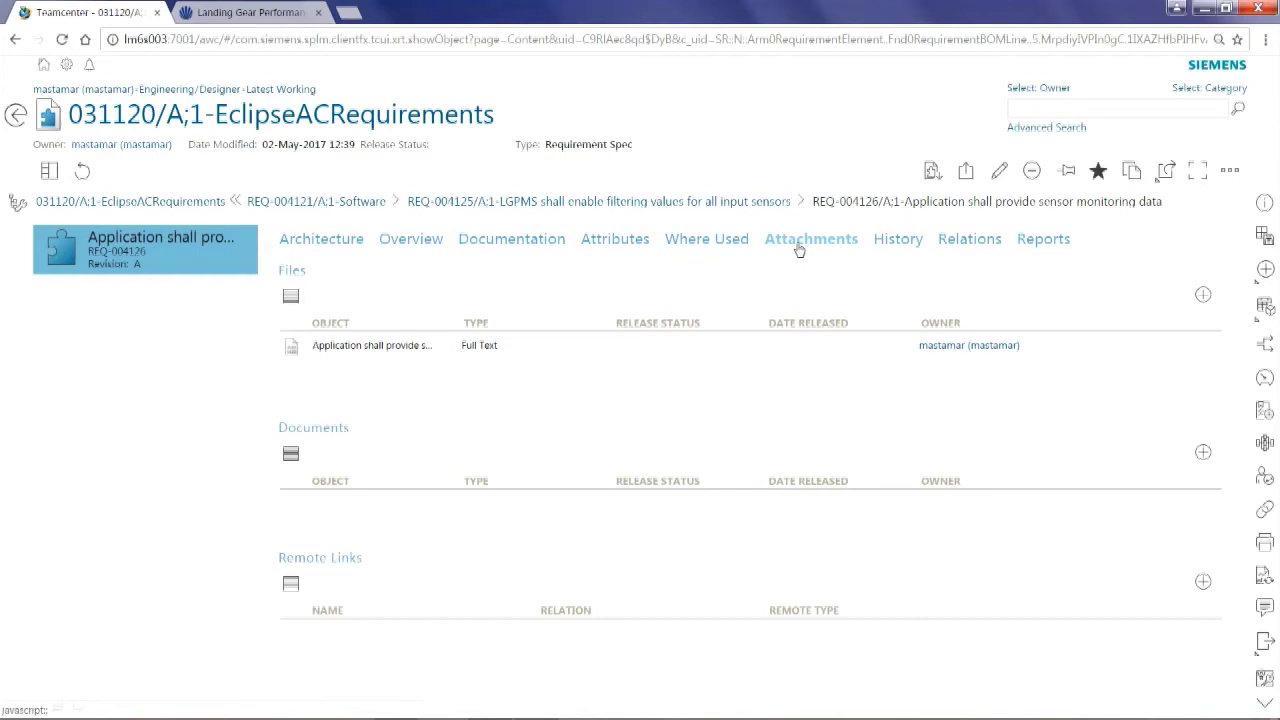
In Teamcenter, begin adding a remote link to requirement REQ-004126 with project Drive Pilot and a new remote reference
click(797, 251)
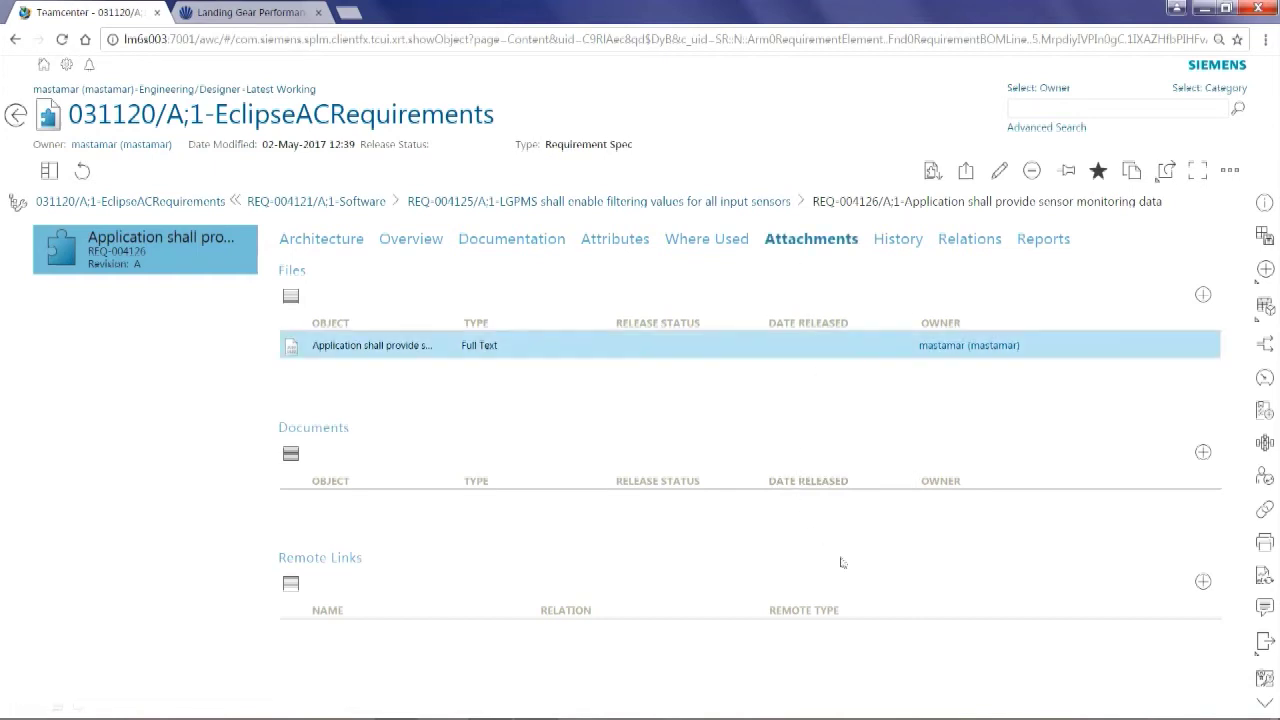
click(1203, 582)
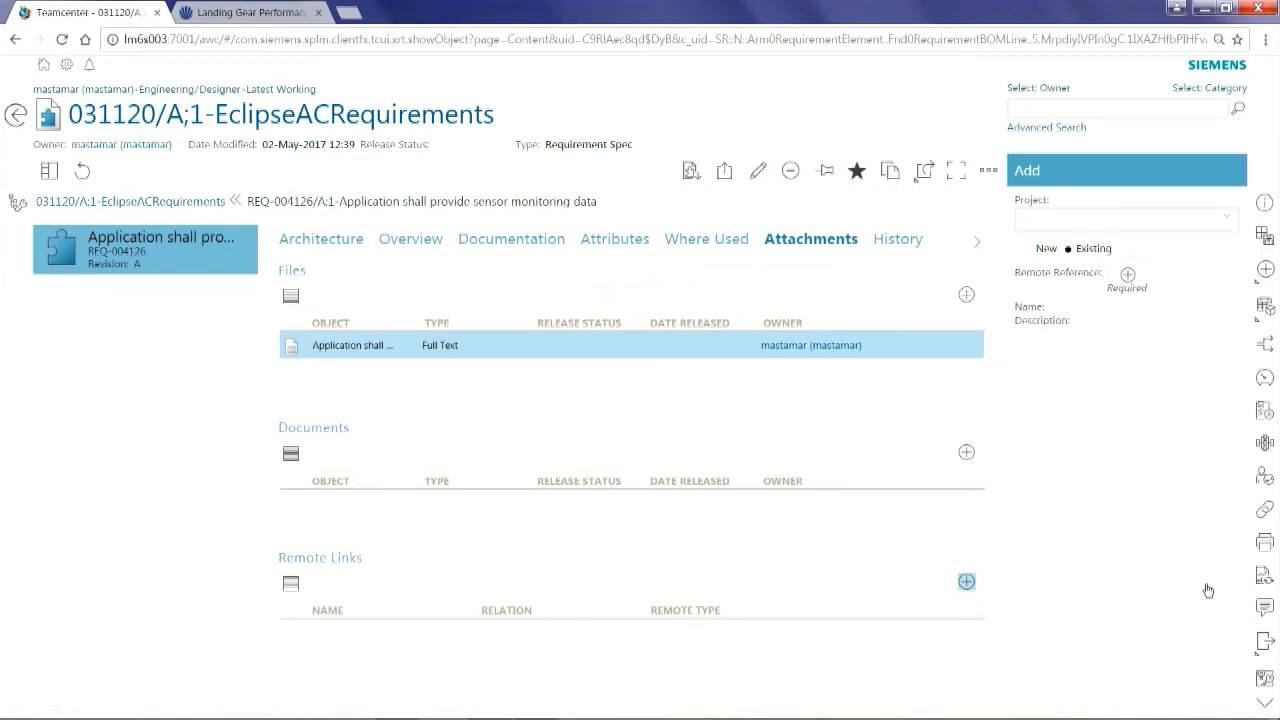
click(1186, 219)
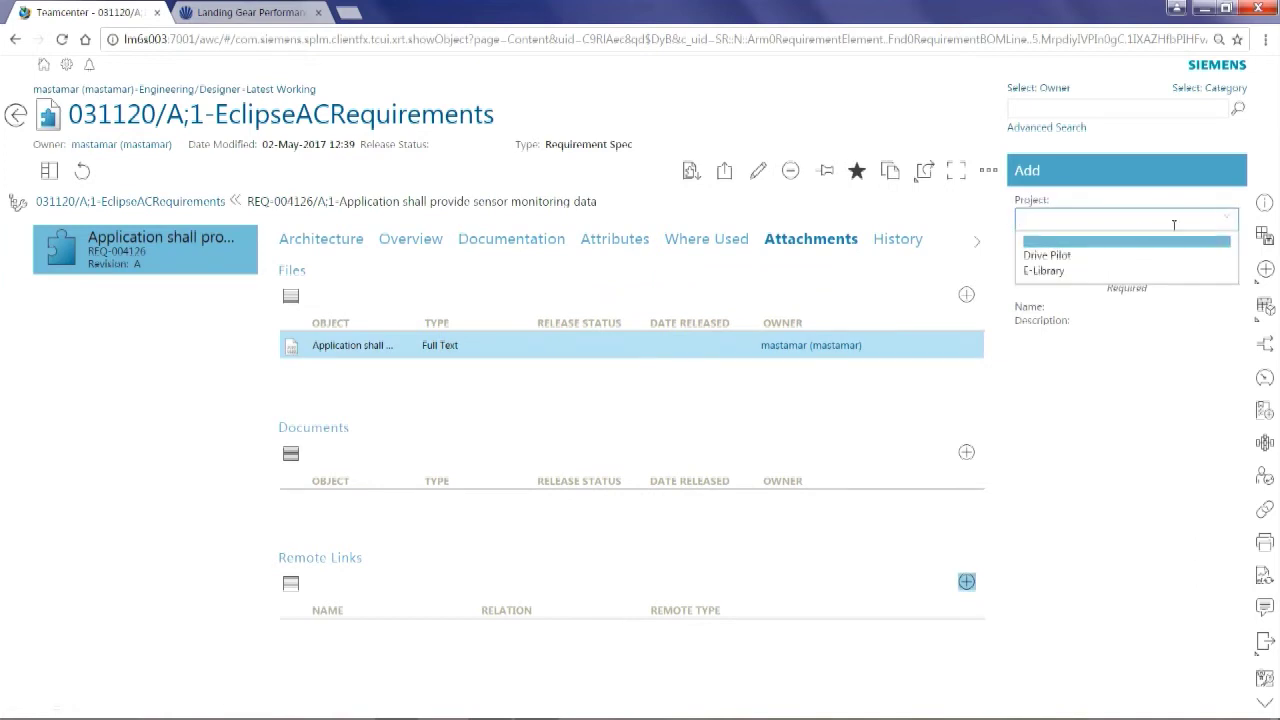
click(1066, 256)
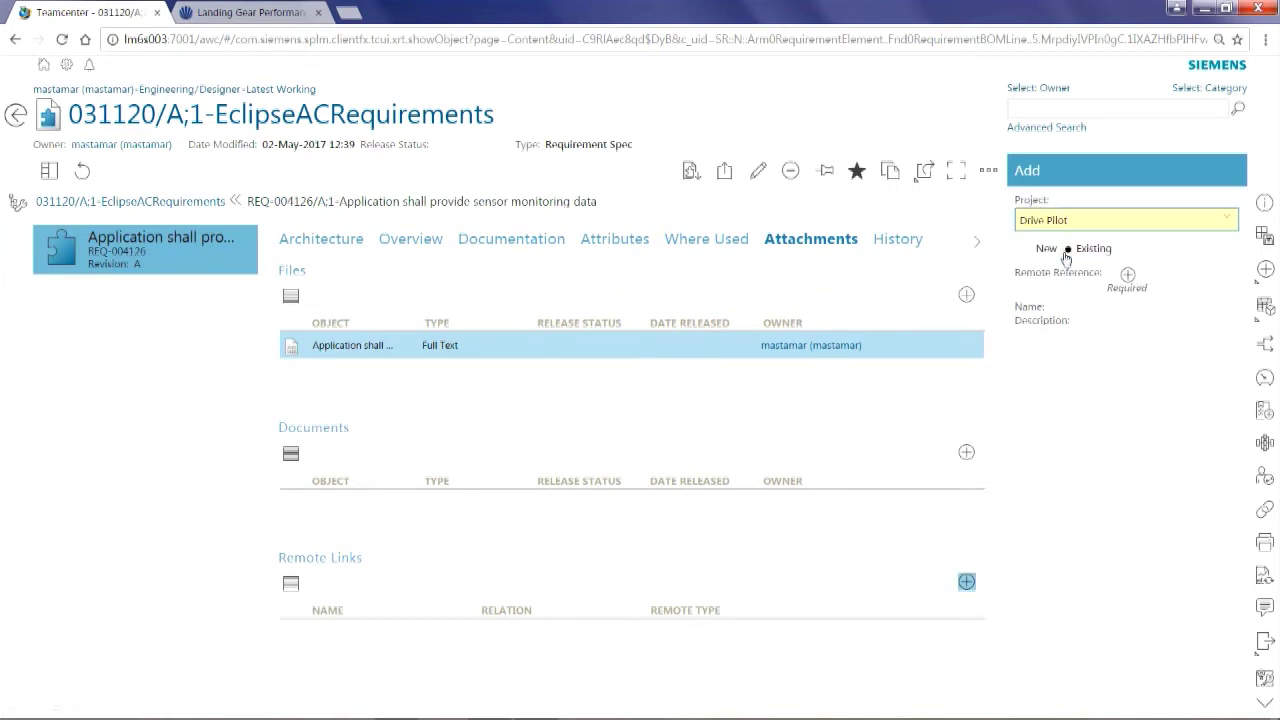
click(1028, 250)
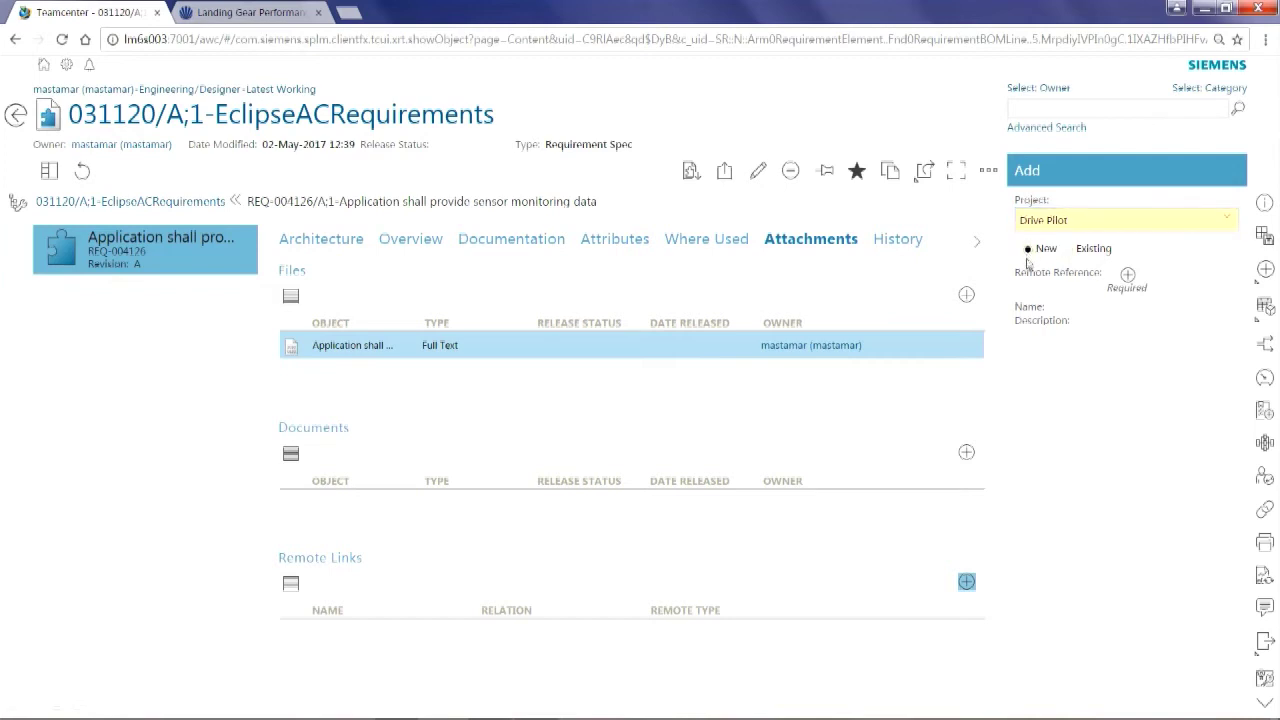
Create a Software Requirement as the remote reference, with title and description "Application shall provide sensor monitoring data"
click(1127, 276)
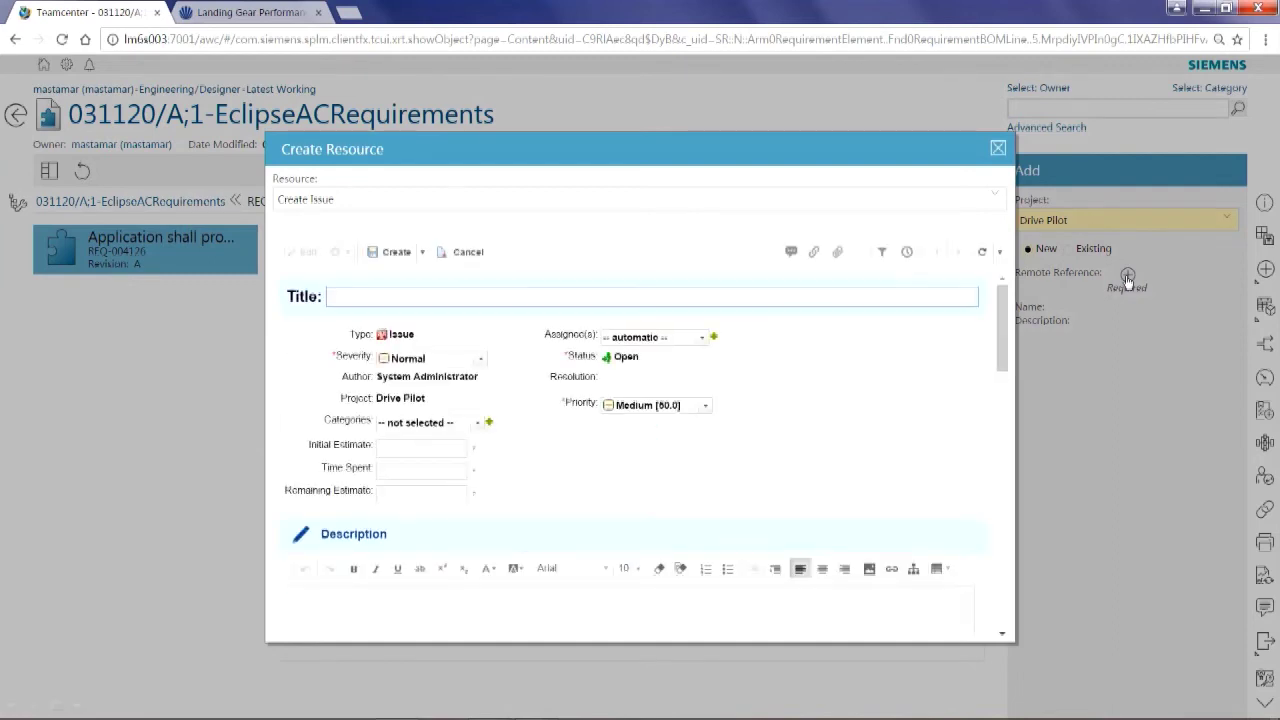
click(992, 197)
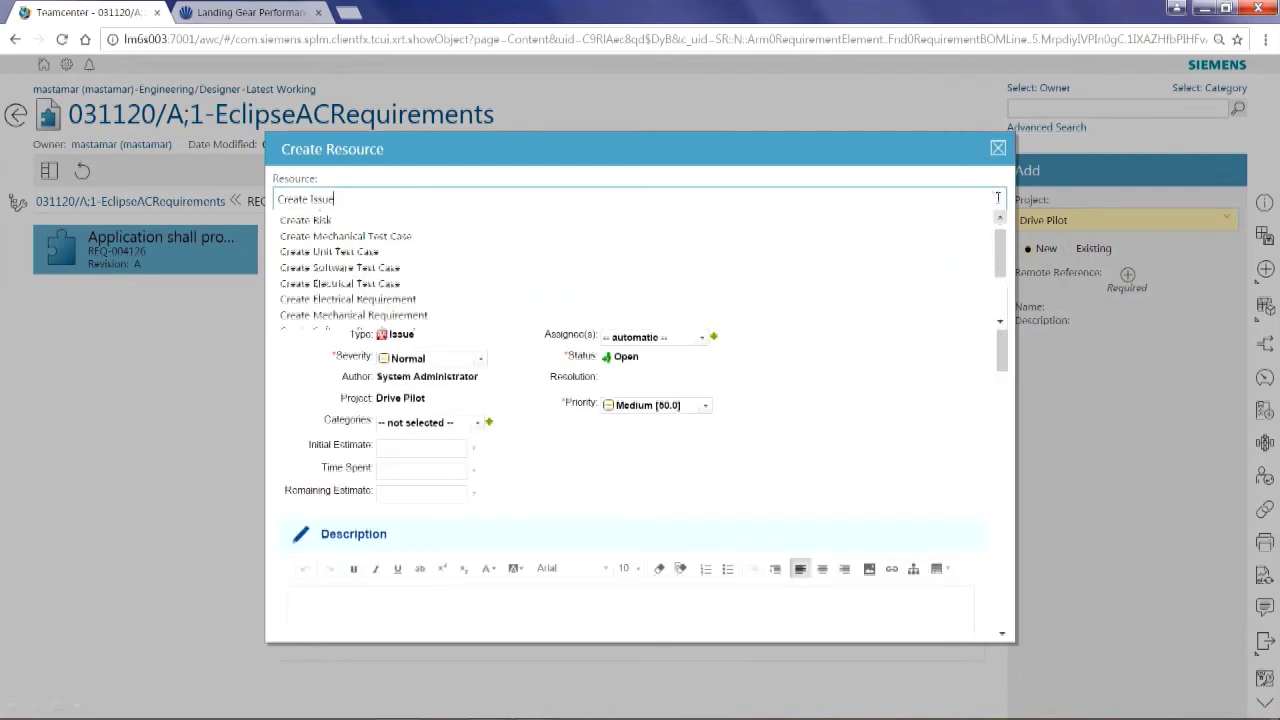
click(952, 241)
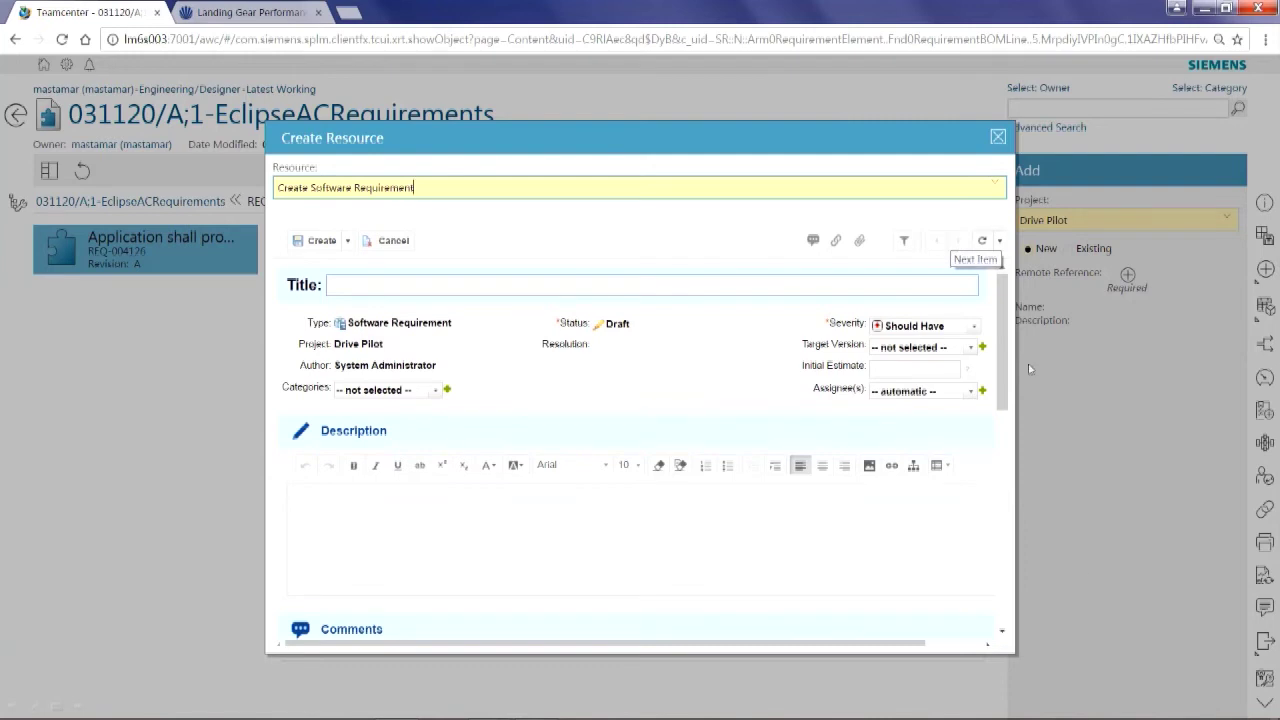
click(788, 288)
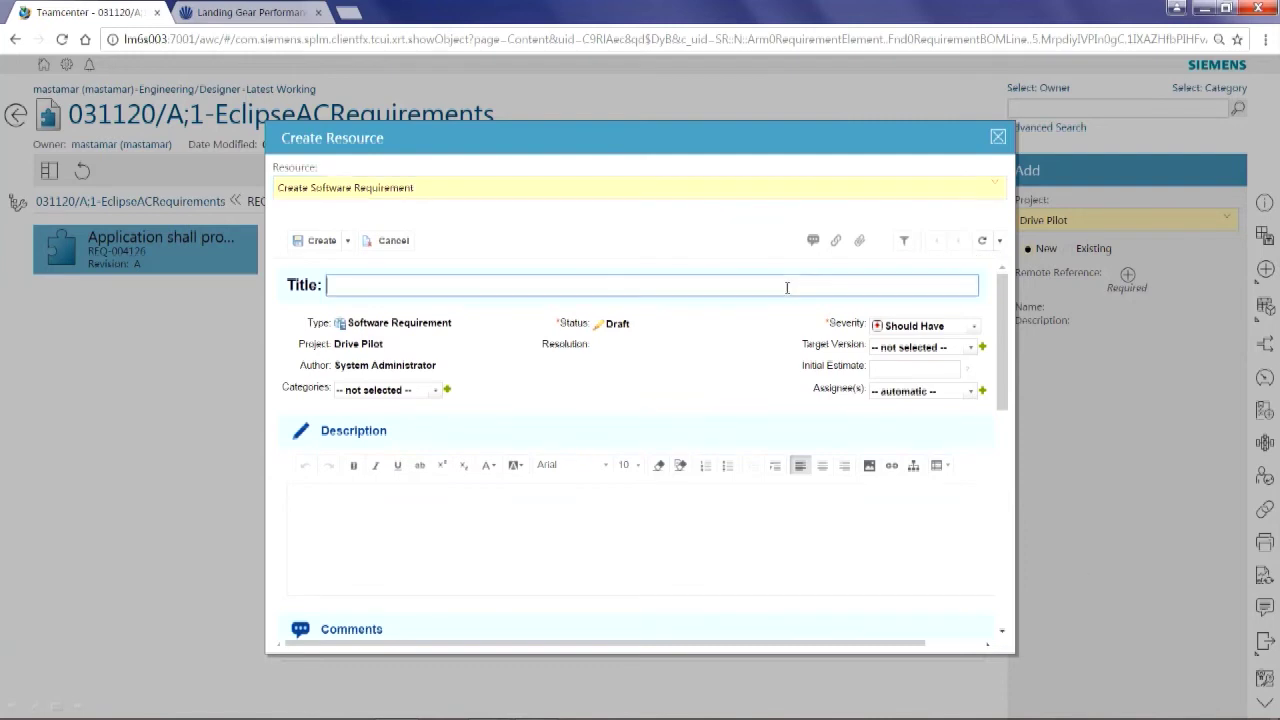
text(Application shall provide sensor monitoring data)
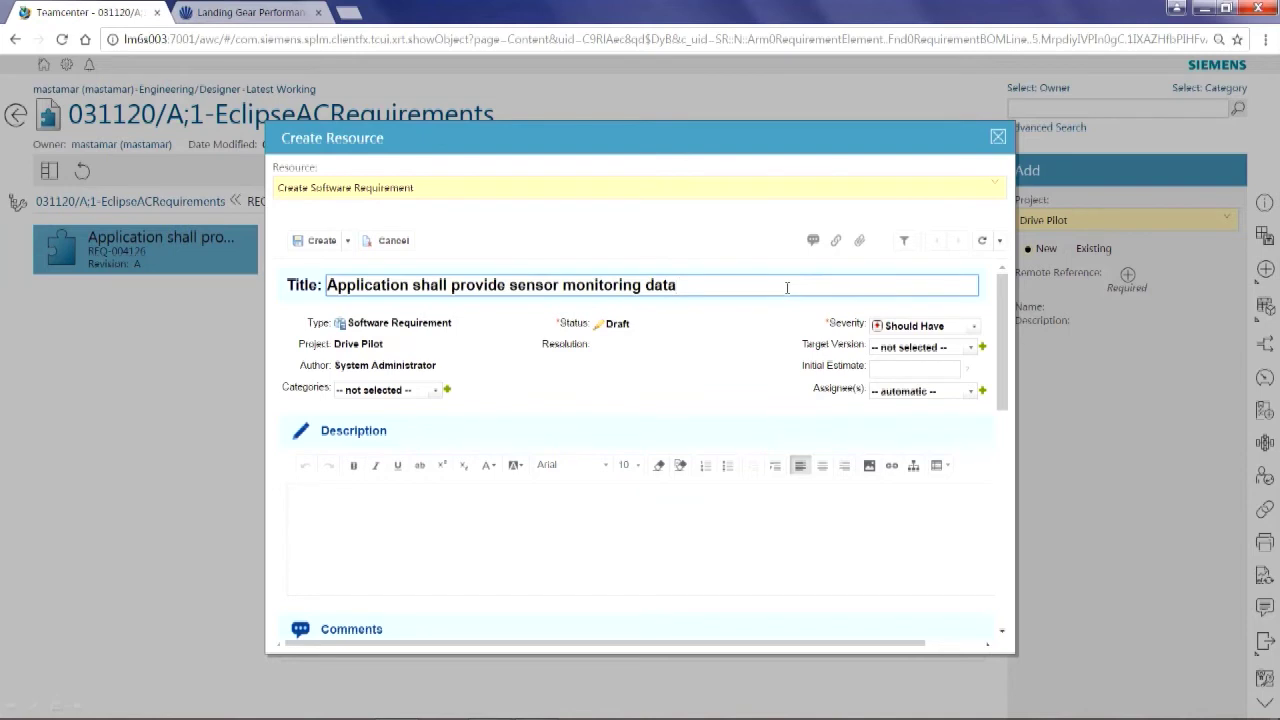
click(448, 512)
text(Application shall provide sensor monitoring data)
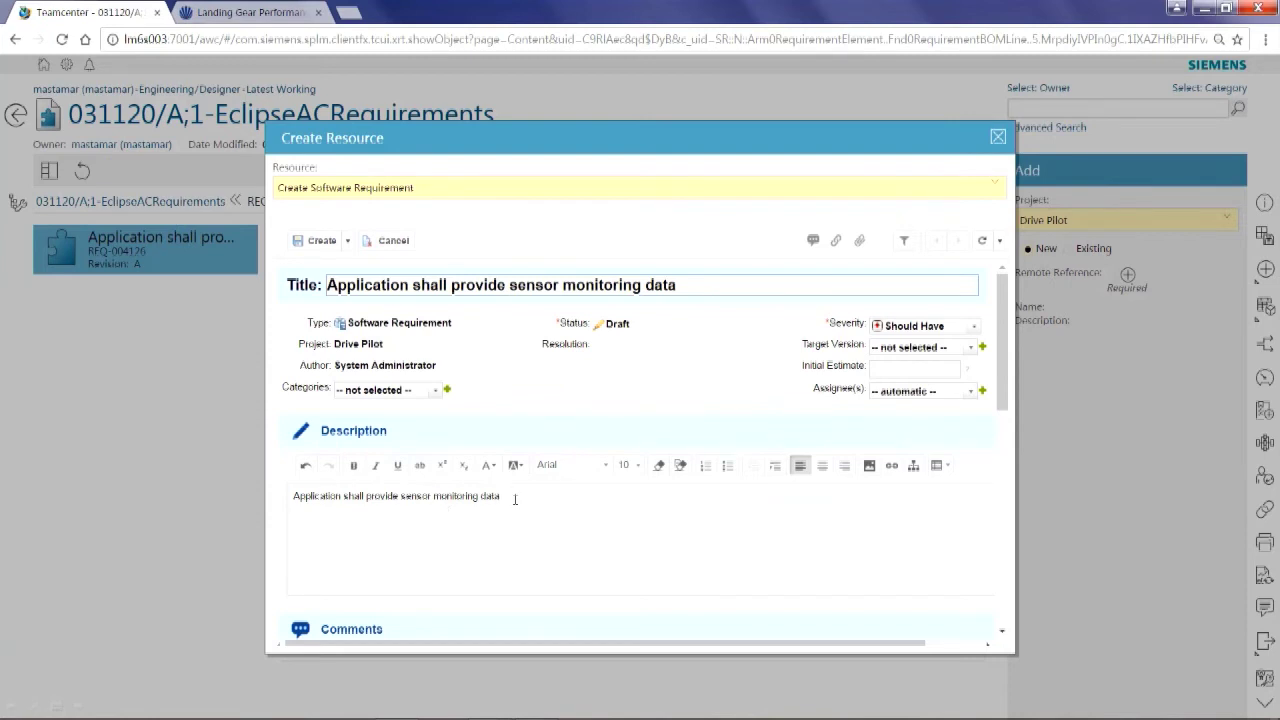
click(322, 241)
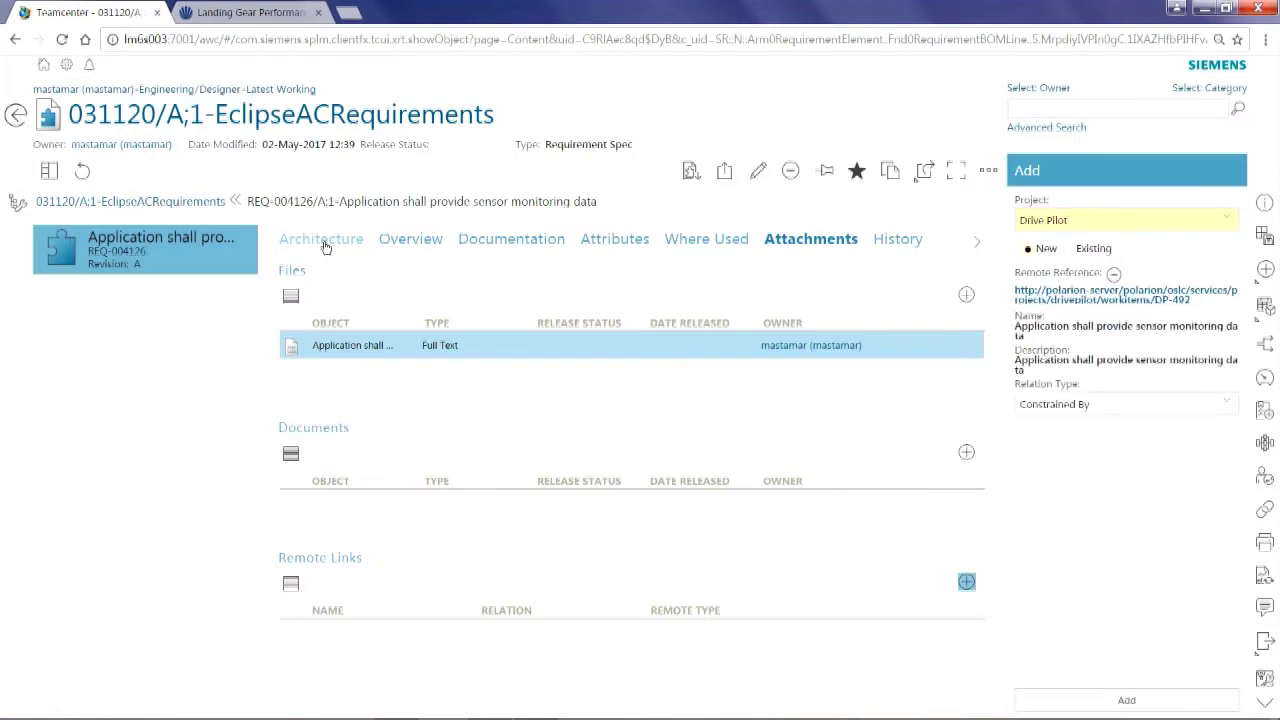
Set the remote link's relation type to Decomposed By and add the link to the requirement
click(1114, 404)
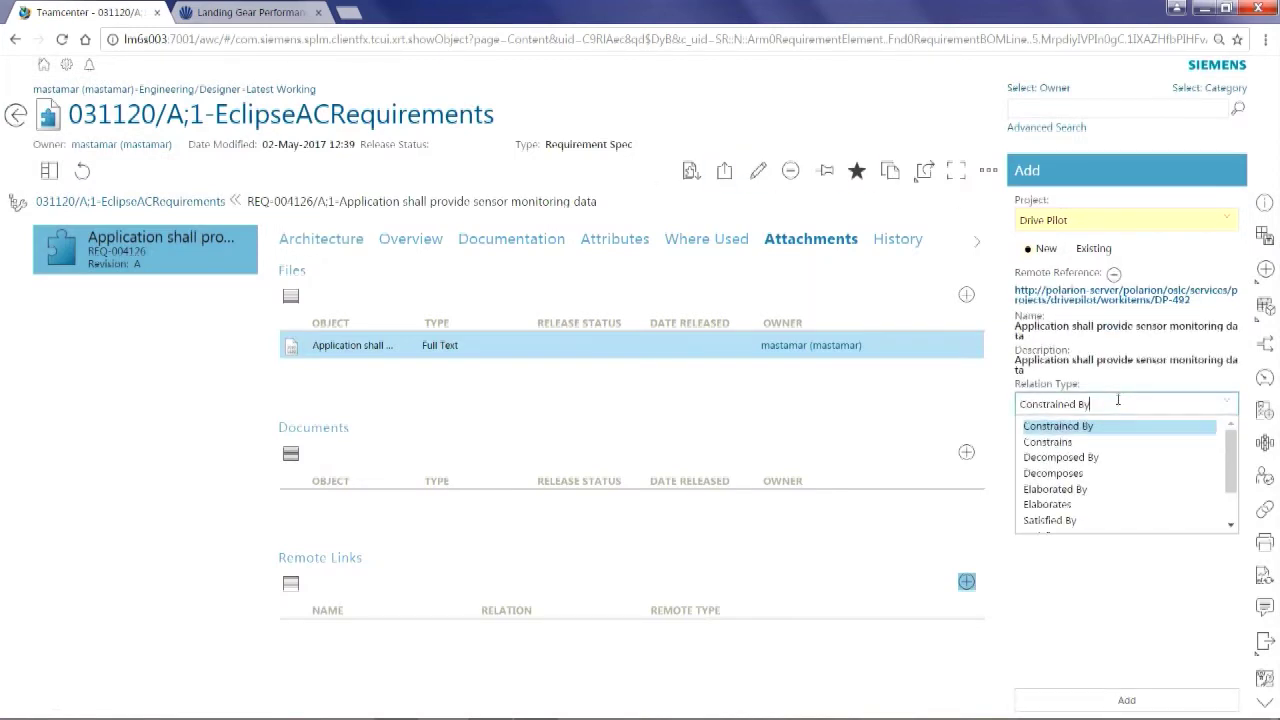
click(1093, 457)
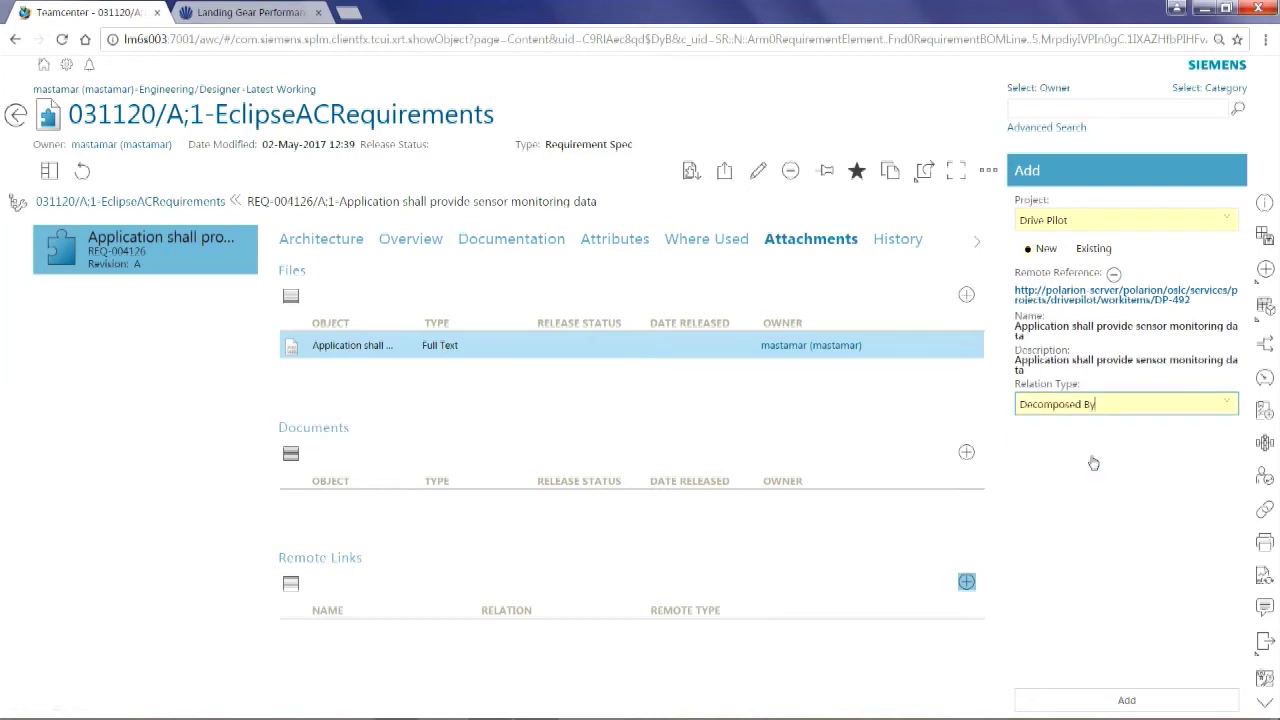
click(1116, 704)
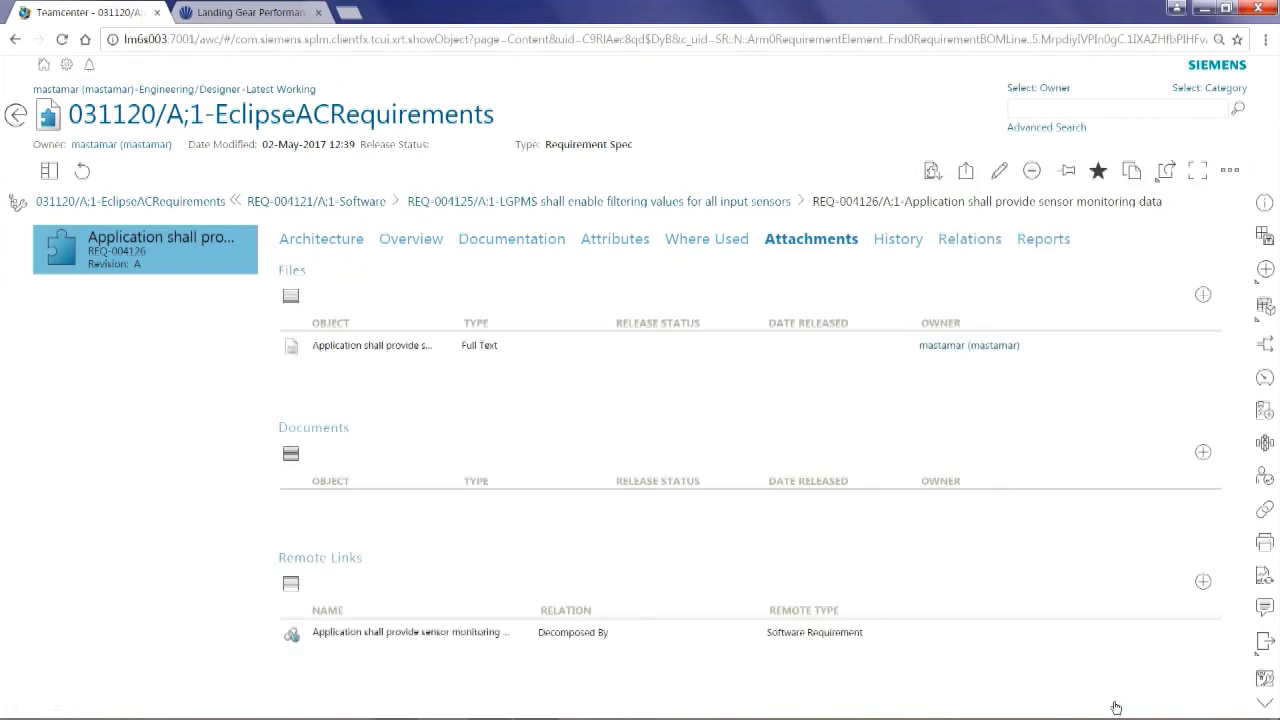
Open the new remote link from the requirement's attachments and view the Polarion work item DP-492
click(447, 634)
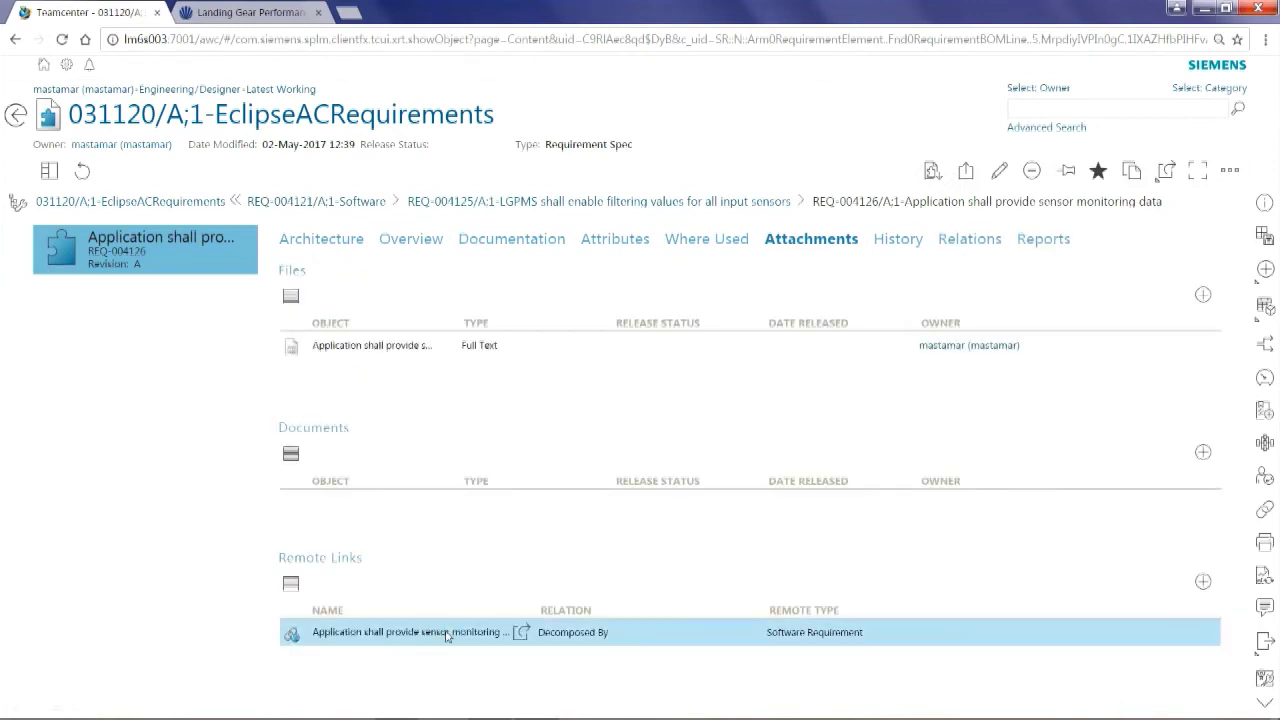
click(520, 634)
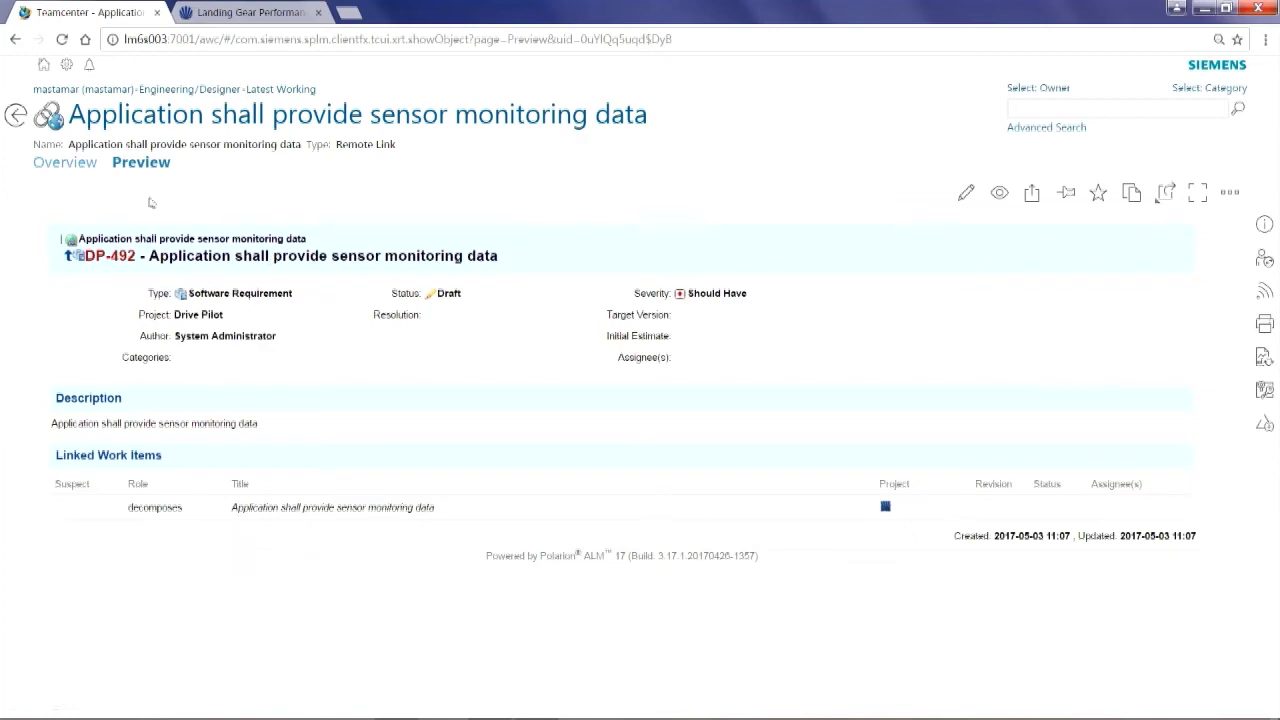
click(157, 262)
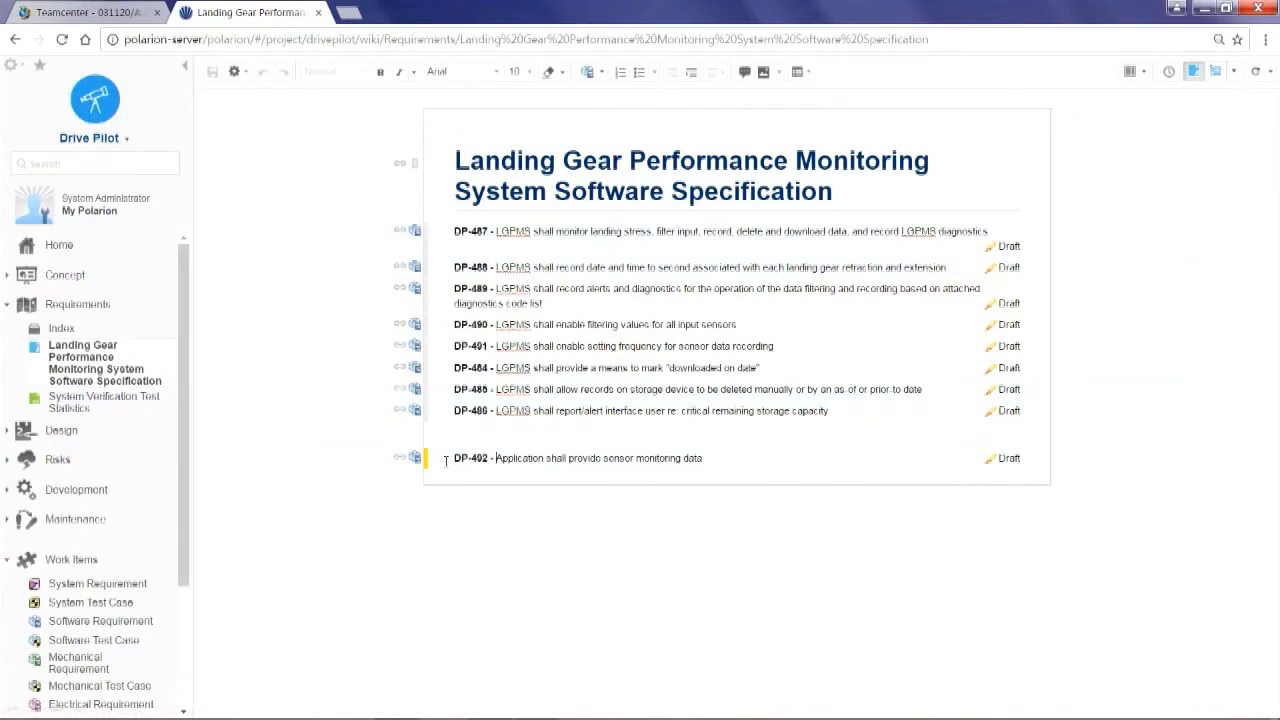
In Polarion's Landing Gear software specification, move requirement DP-492 directly below DP-490 and indent it one level
drag(781, 446, 430, 458)
key(ctrl+c)
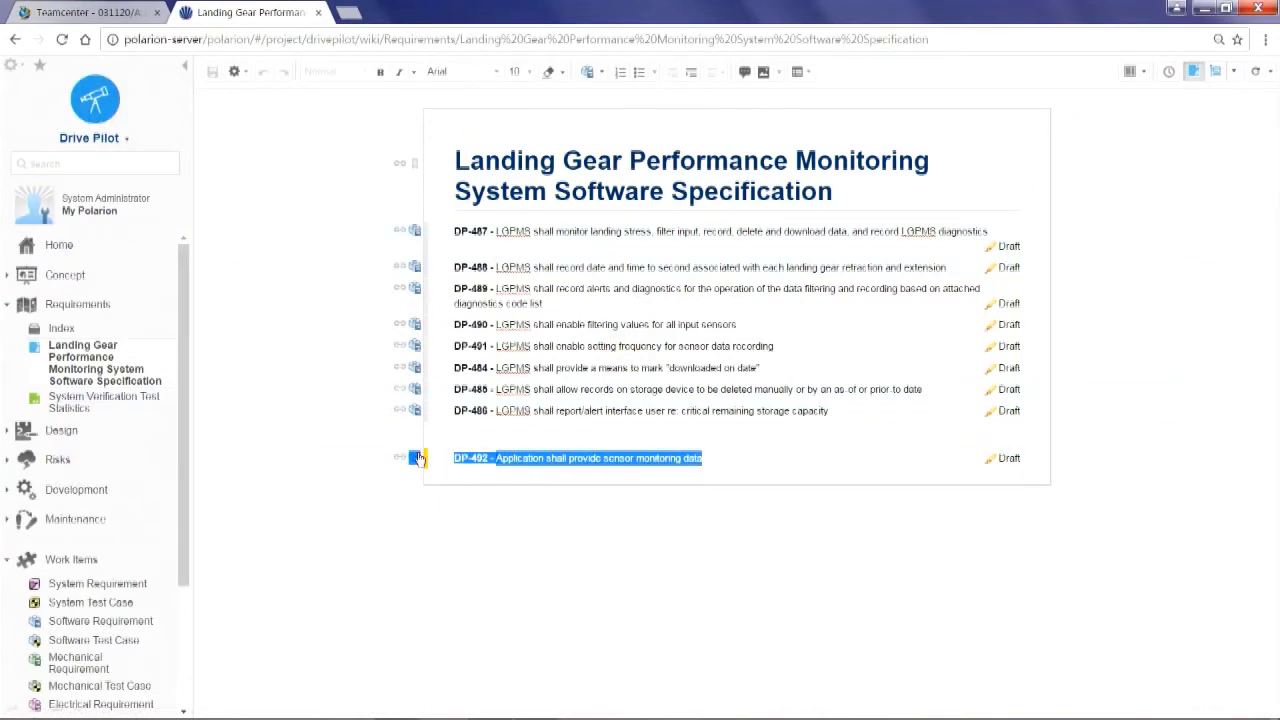
key(Delete)
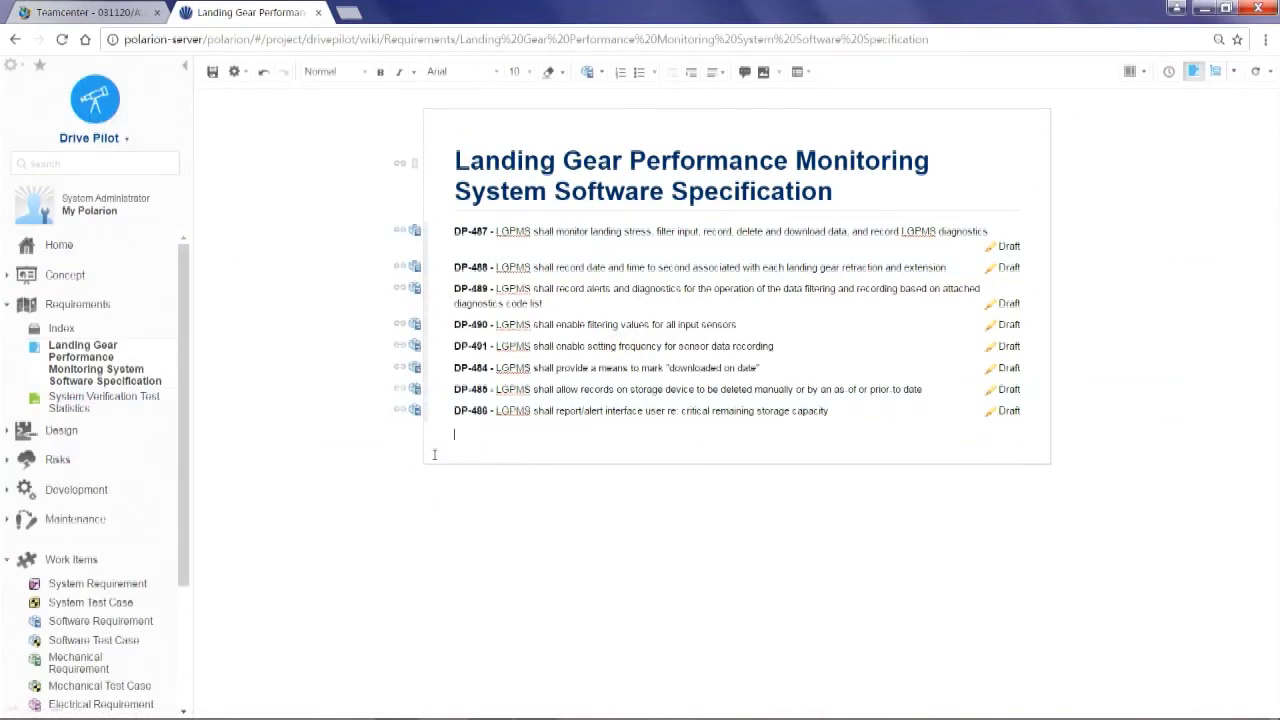
click(755, 324)
key(Return)
key(ctrl+v)
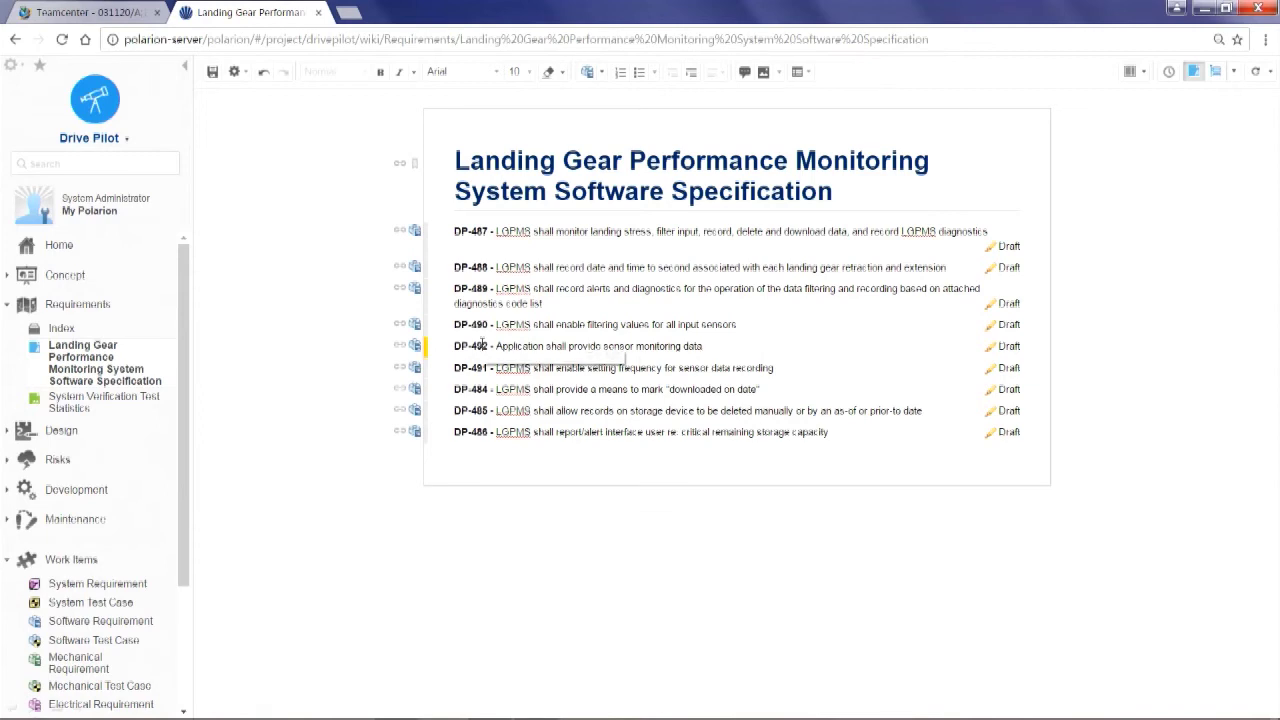
click(692, 73)
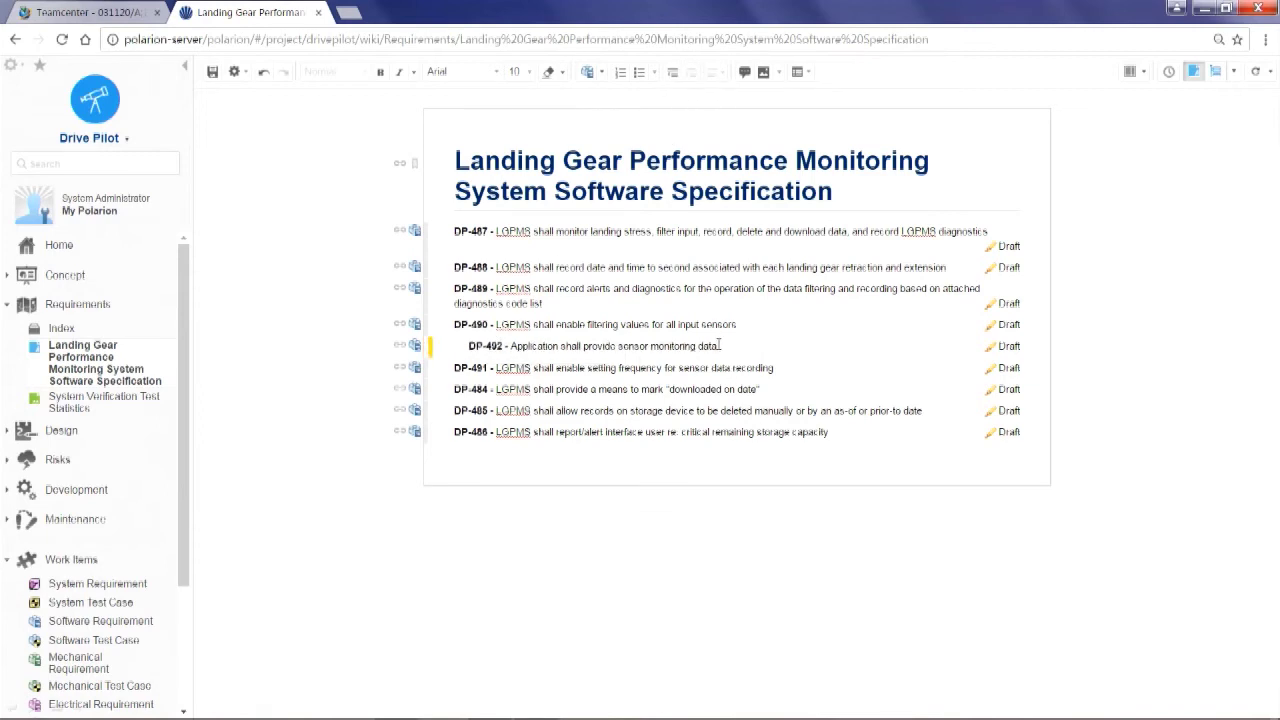
Add indented requirements under DP-492: "Detect x axis deflection", "Detect y axis deflection" and "Detect z axis deflection"
key(Return)
key(Tab)
text(Detect x axis deflection)
key(Return)
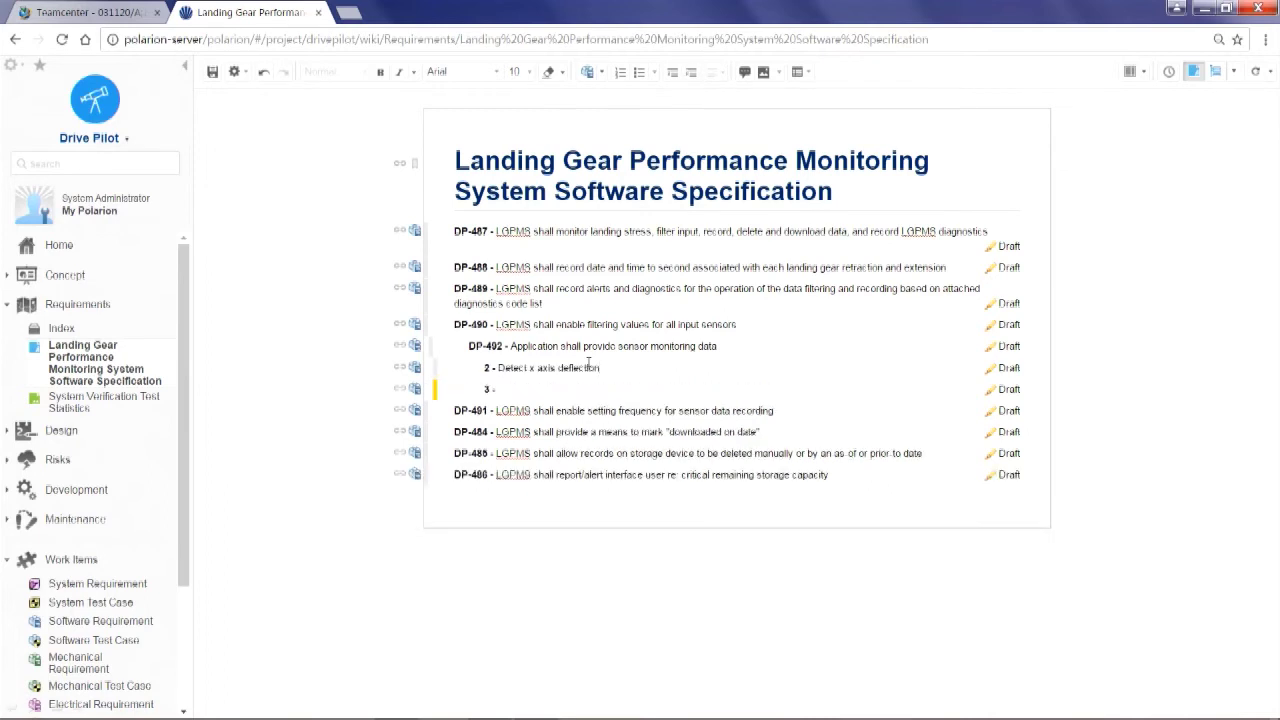
text(Detect y axis deflection)
key(Return)
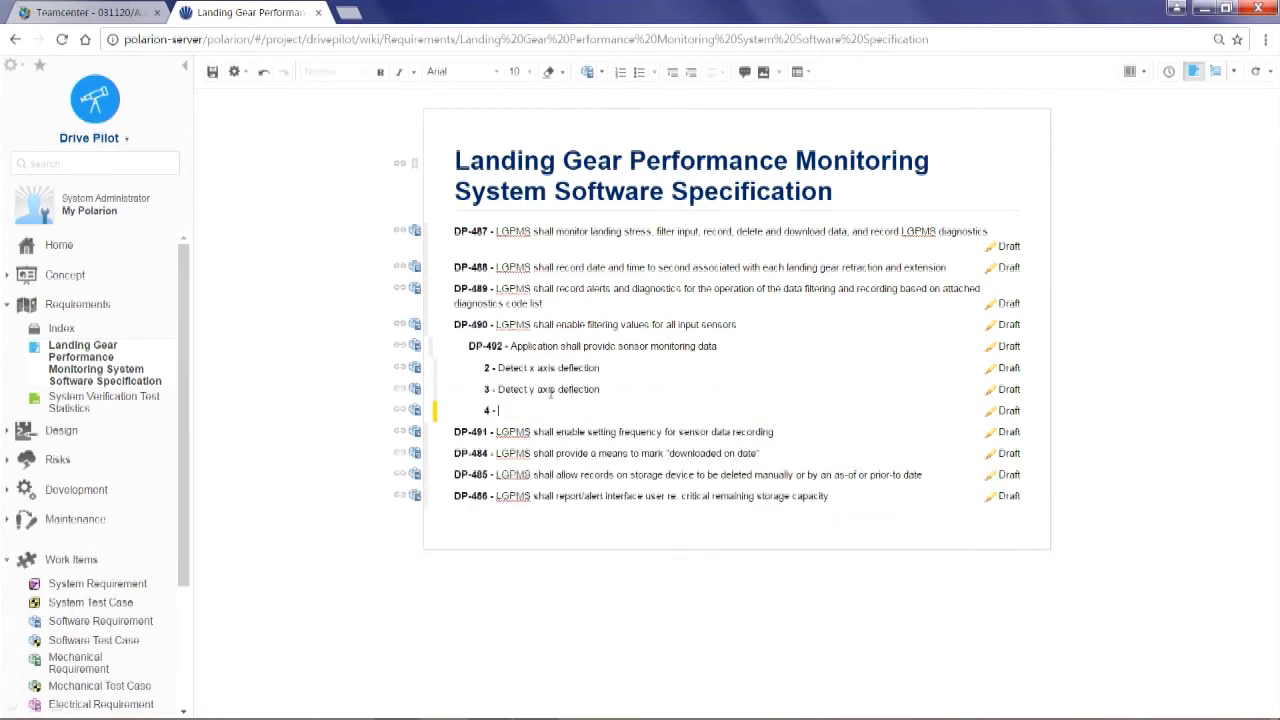
text(Detect z axis deflection)
key(Return)
Add requirements "Filter deflection data minimum and maximum", "Adjust the deflection filtering", "Record deflection data" and "Recover deflection data", and save the specification
text(Filter deflection data minimum and maximum)
key(Return)
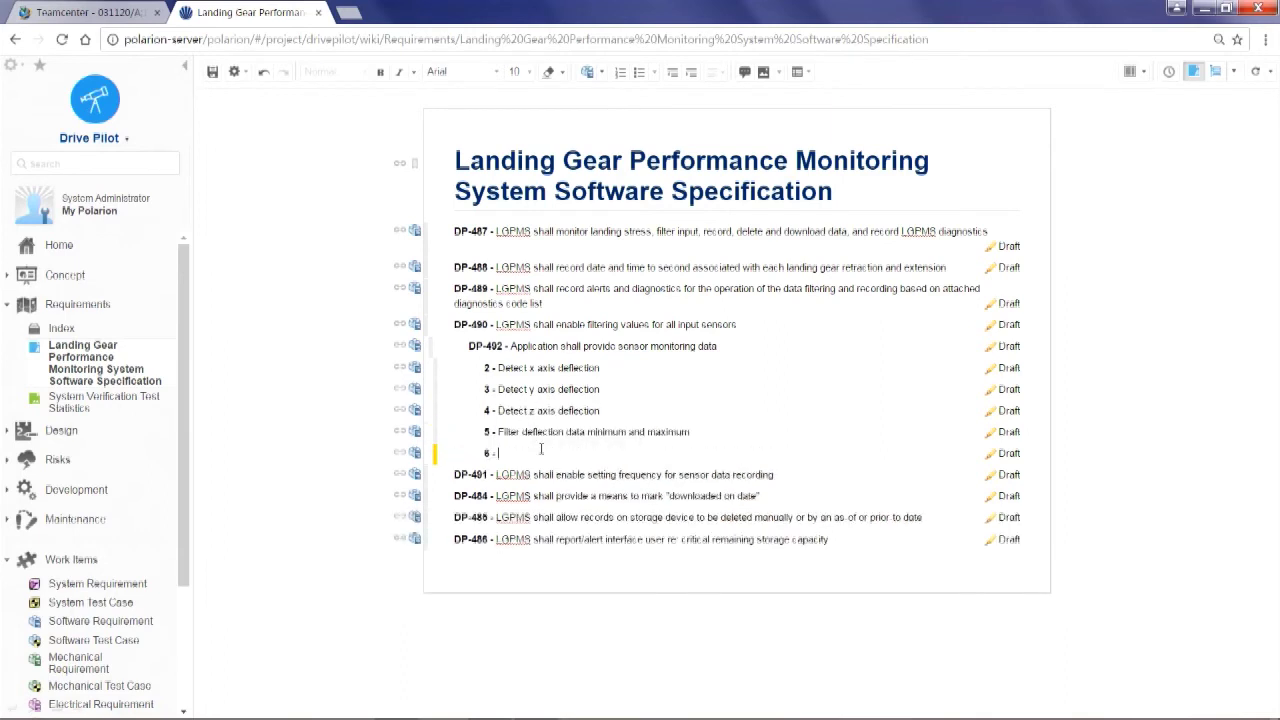
text(Adjust the deflection filtering)
key(Return)
text(Record deflection data)
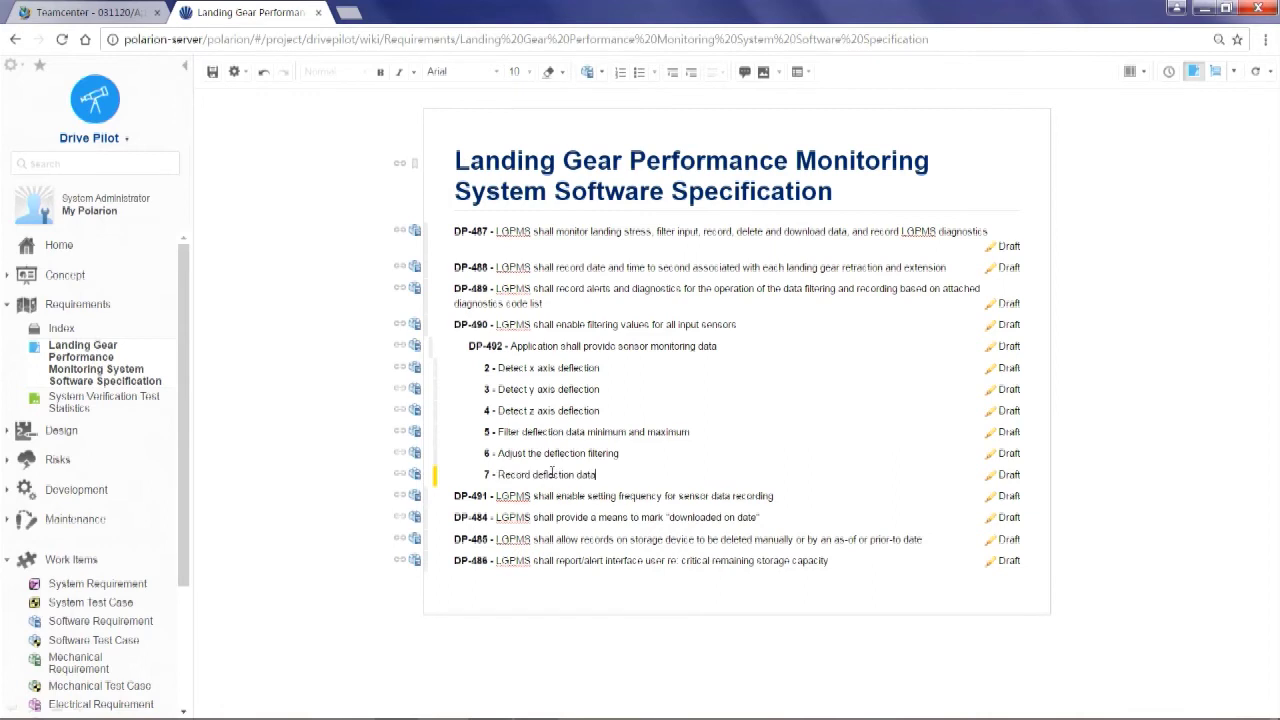
key(Return)
text(Recover deflection data)
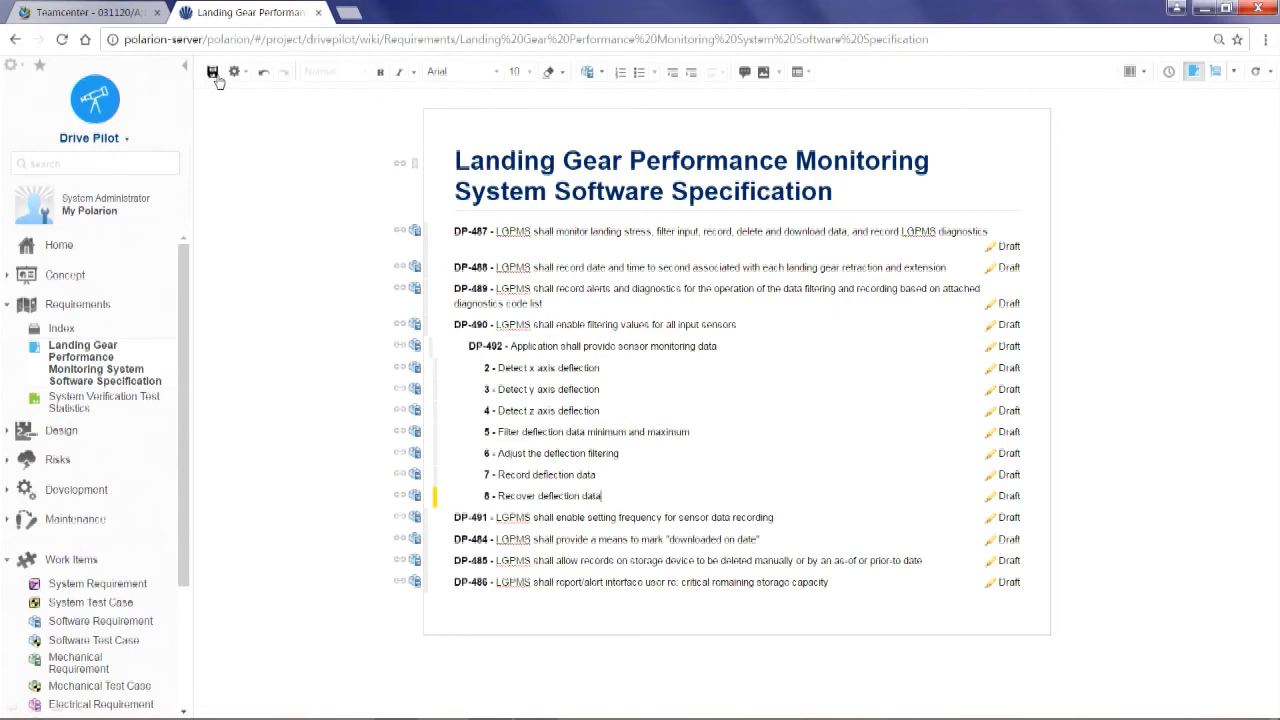
click(212, 72)
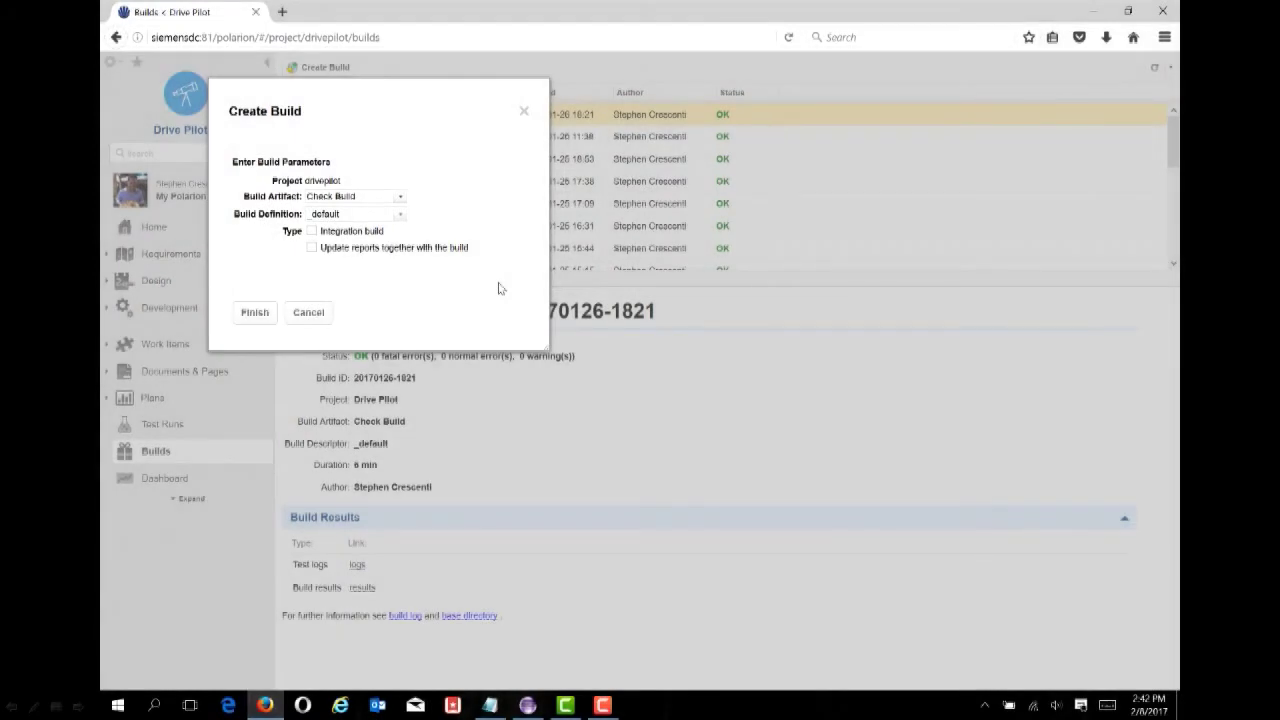
Create a Check Build for project drivepilot using the _default build definition
click(254, 313)
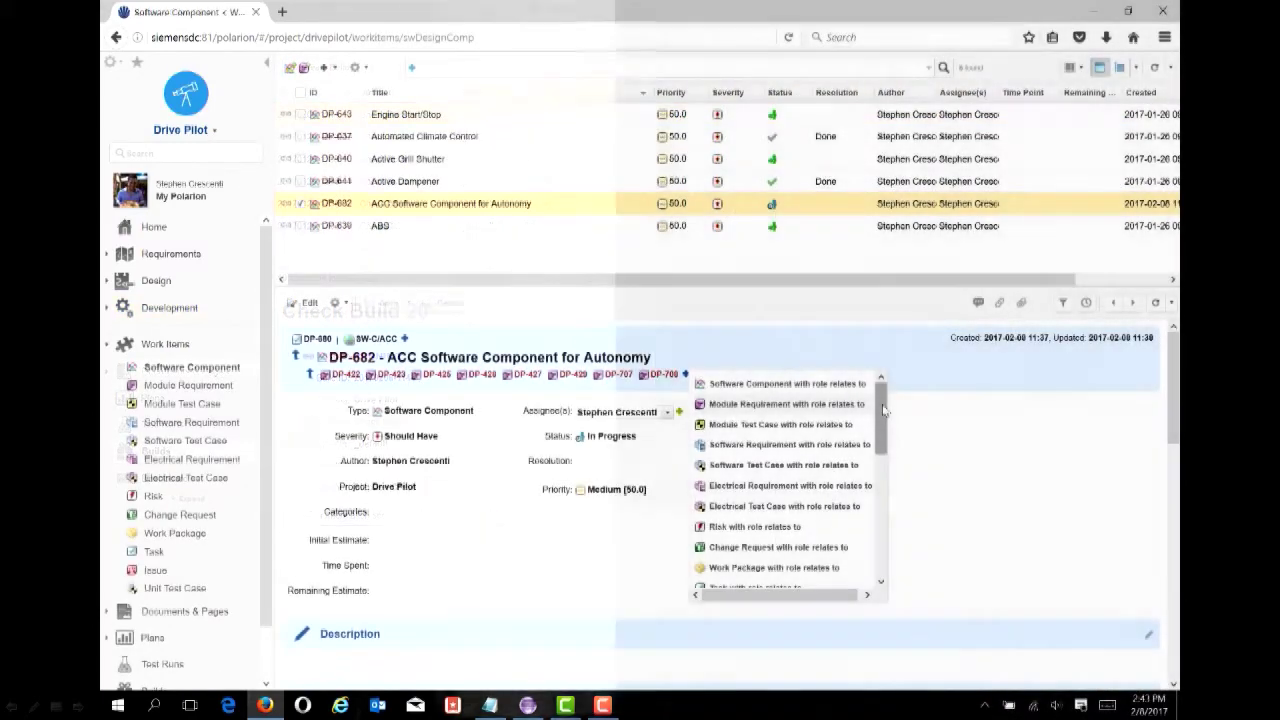
Start a new task related to DP-682 with the role relates to, titled "Run SIL Testing"
scroll(766, 489, down, 2)
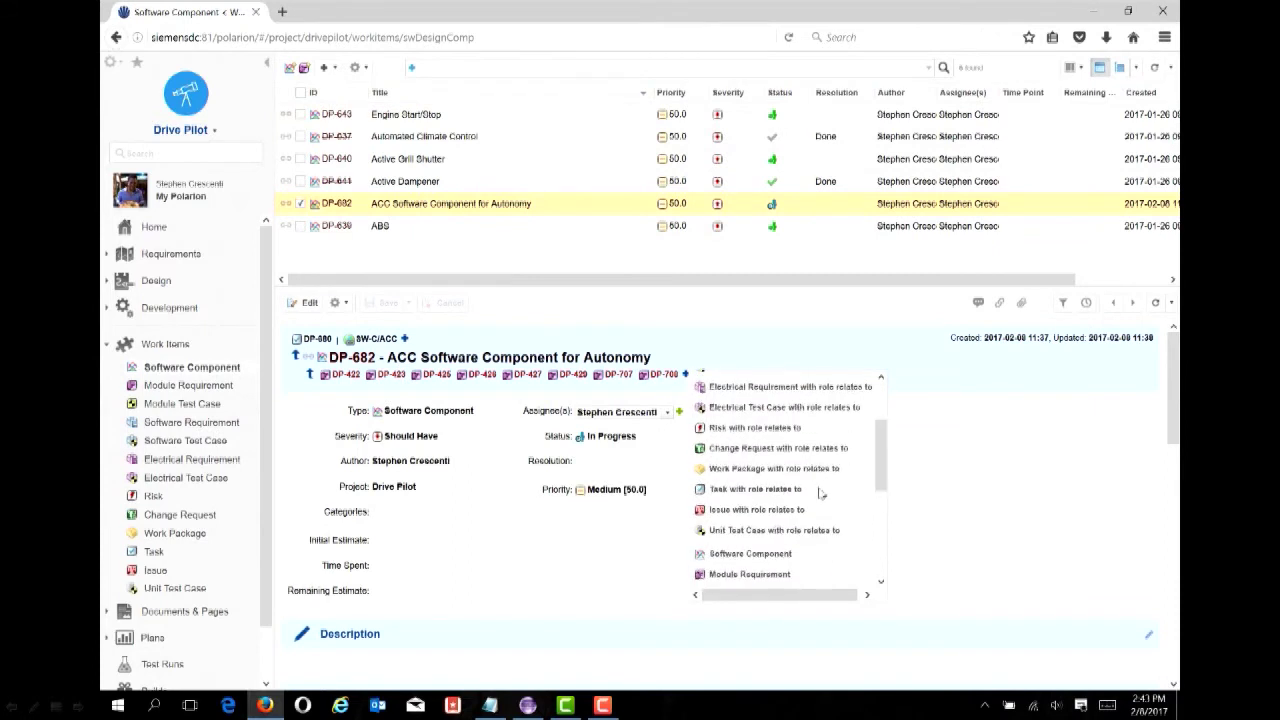
click(806, 491)
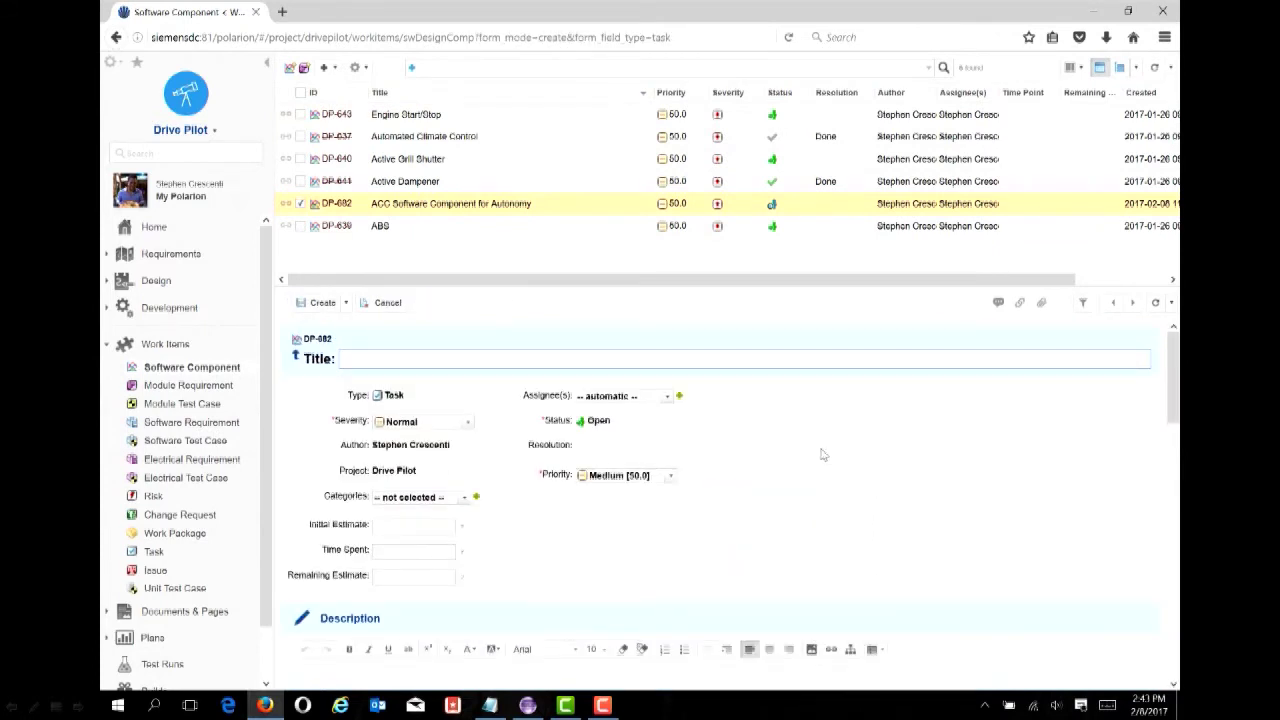
text(Run SIL Testin)
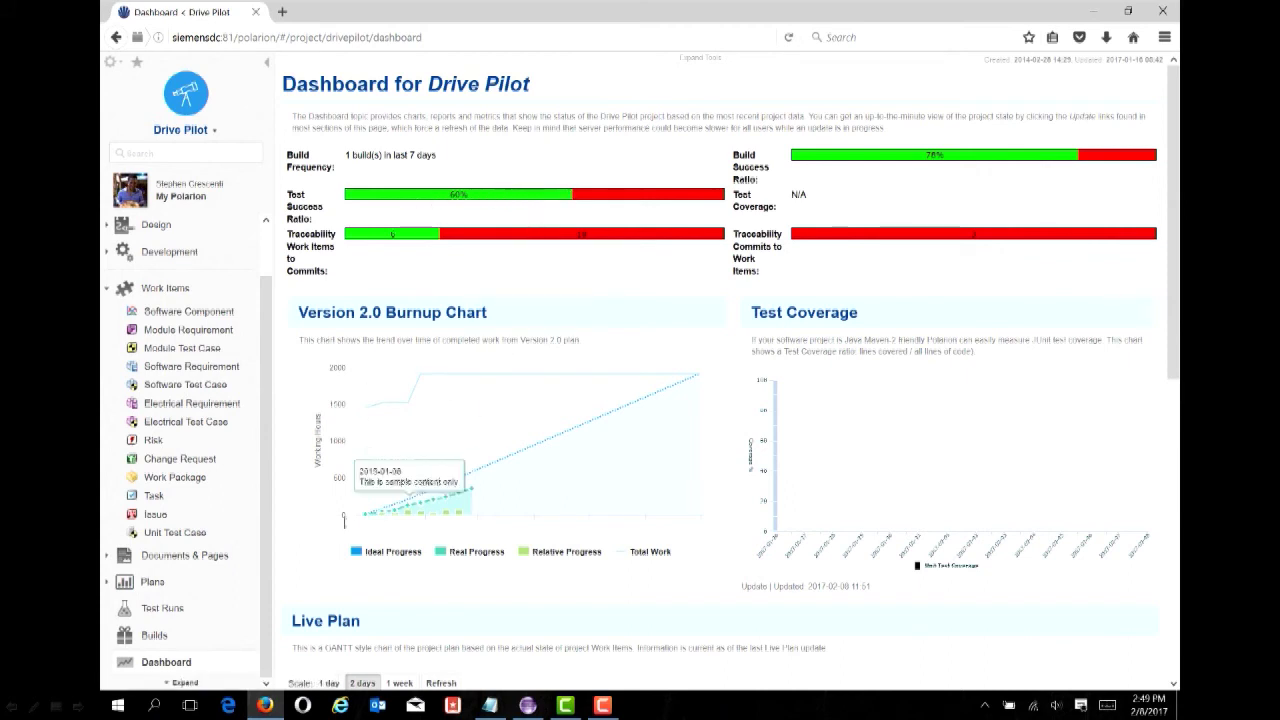
click(174, 611)
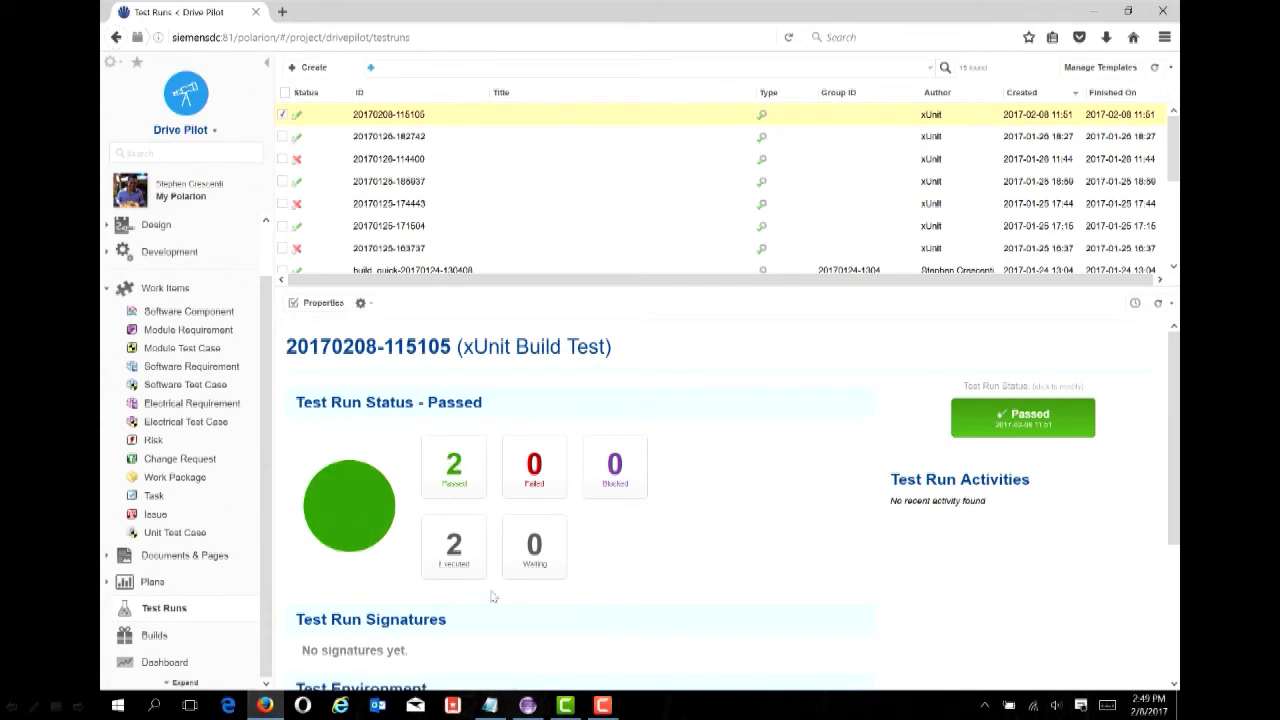
click(452, 549)
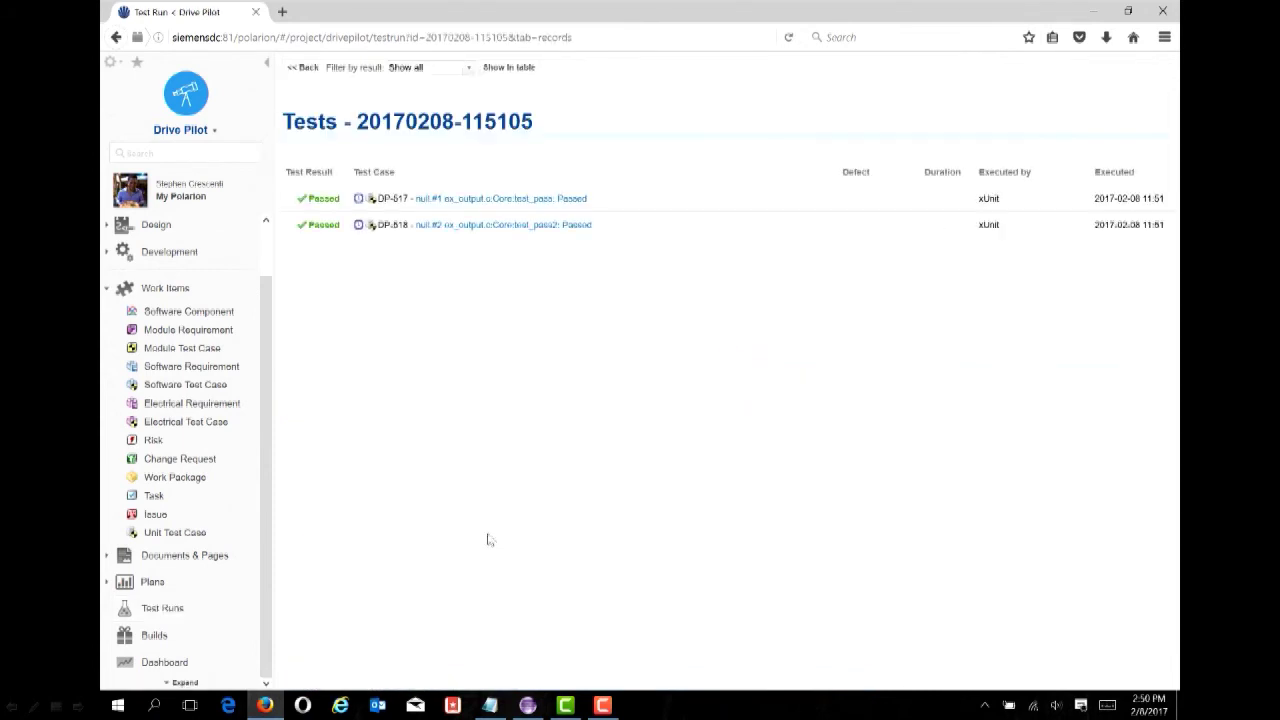
click(545, 200)
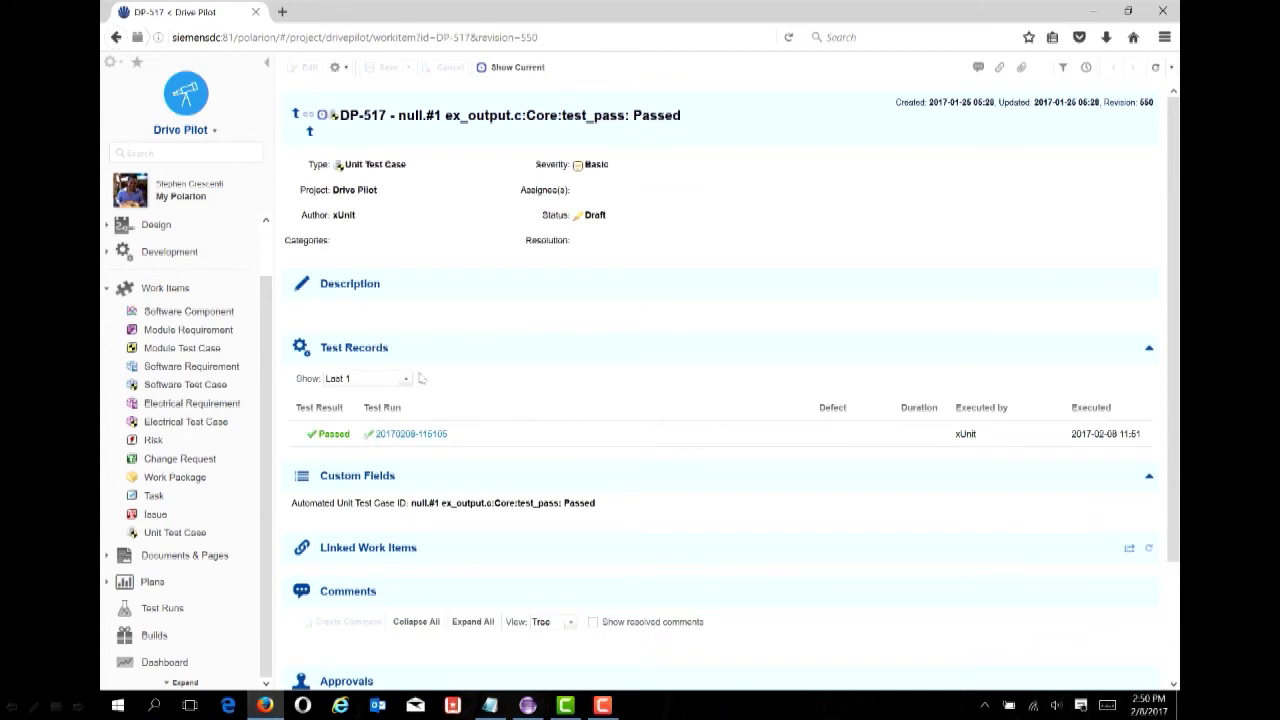
click(403, 381)
click(374, 429)
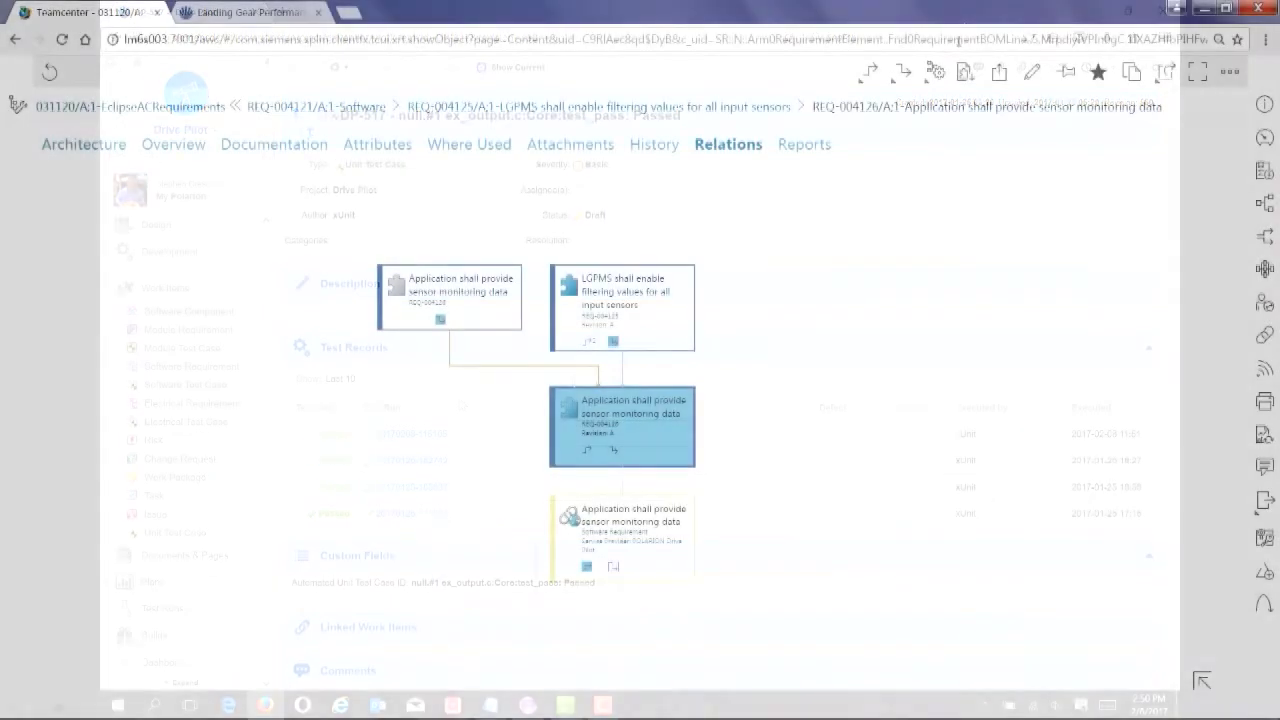
In Teamcenter, expand the incoming relations of requirement REQ-004126 by 4 levels in the relations graph
click(898, 80)
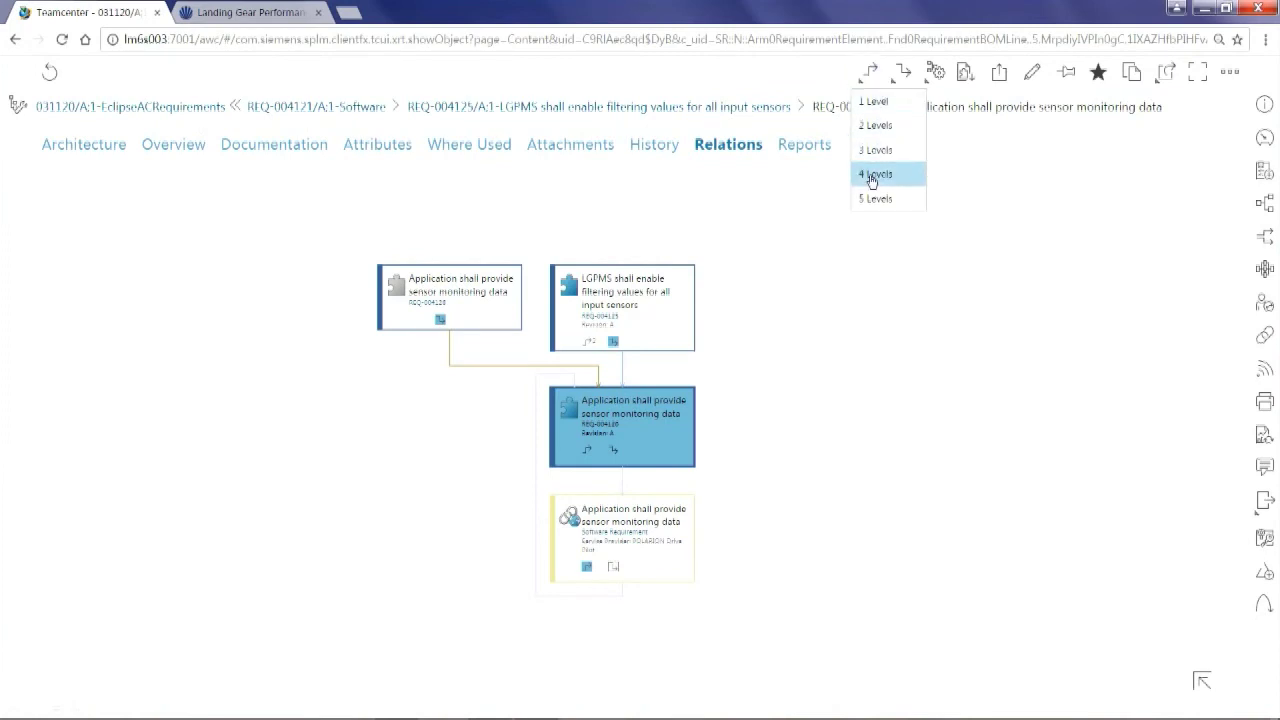
click(872, 176)
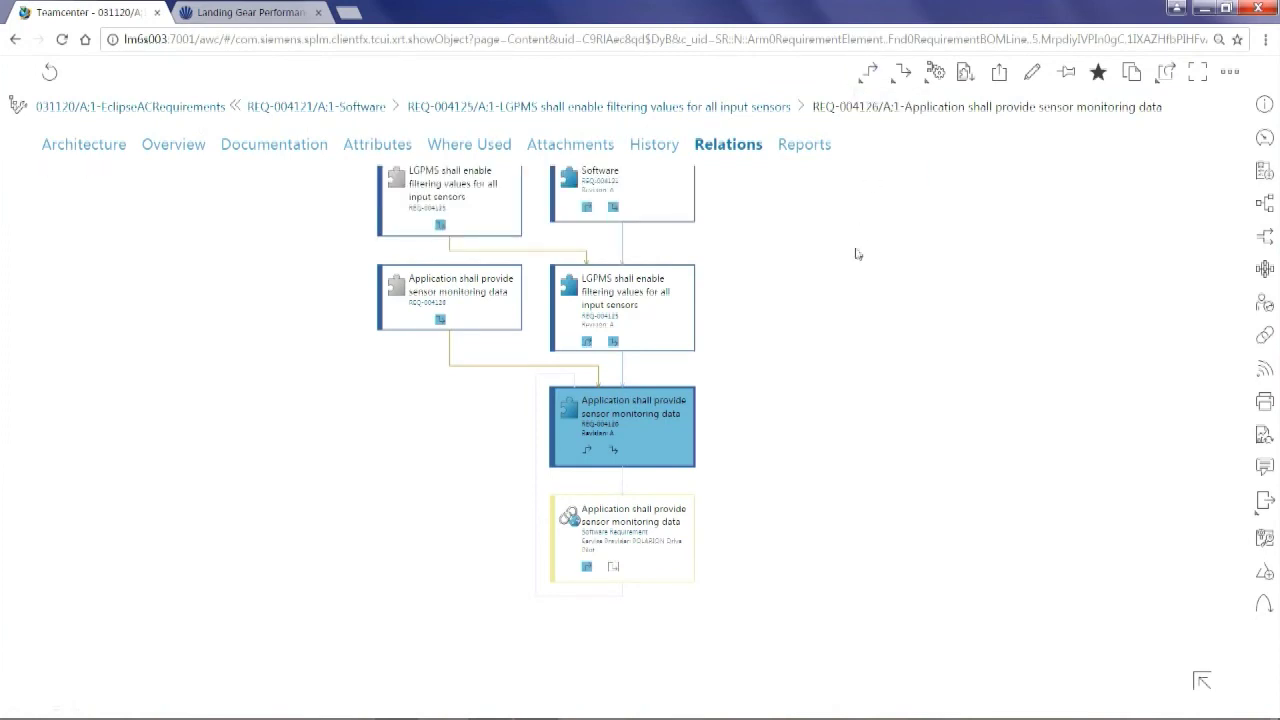
drag(855, 285, 787, 410)
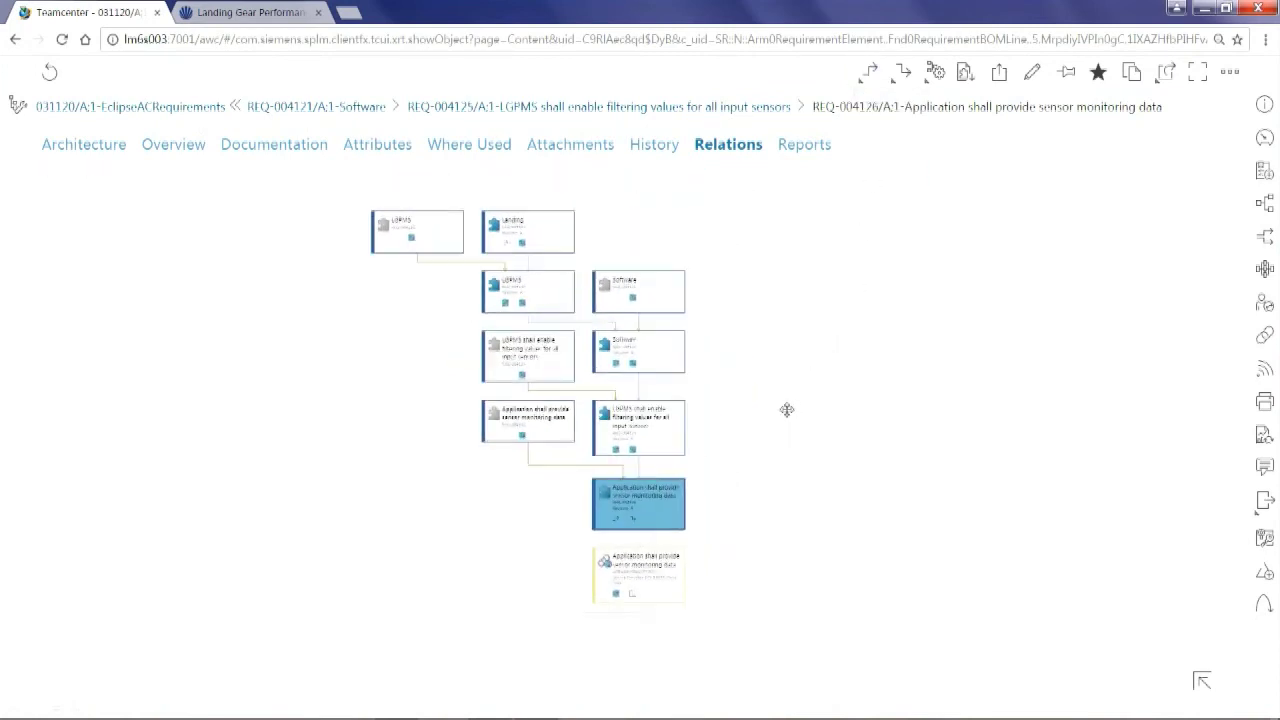
scroll(649, 588, up, 3)
Expand the linked Polarion software requirement's outgoing relations by 3 levels and arrange the graph Left-to-Right
click(652, 594)
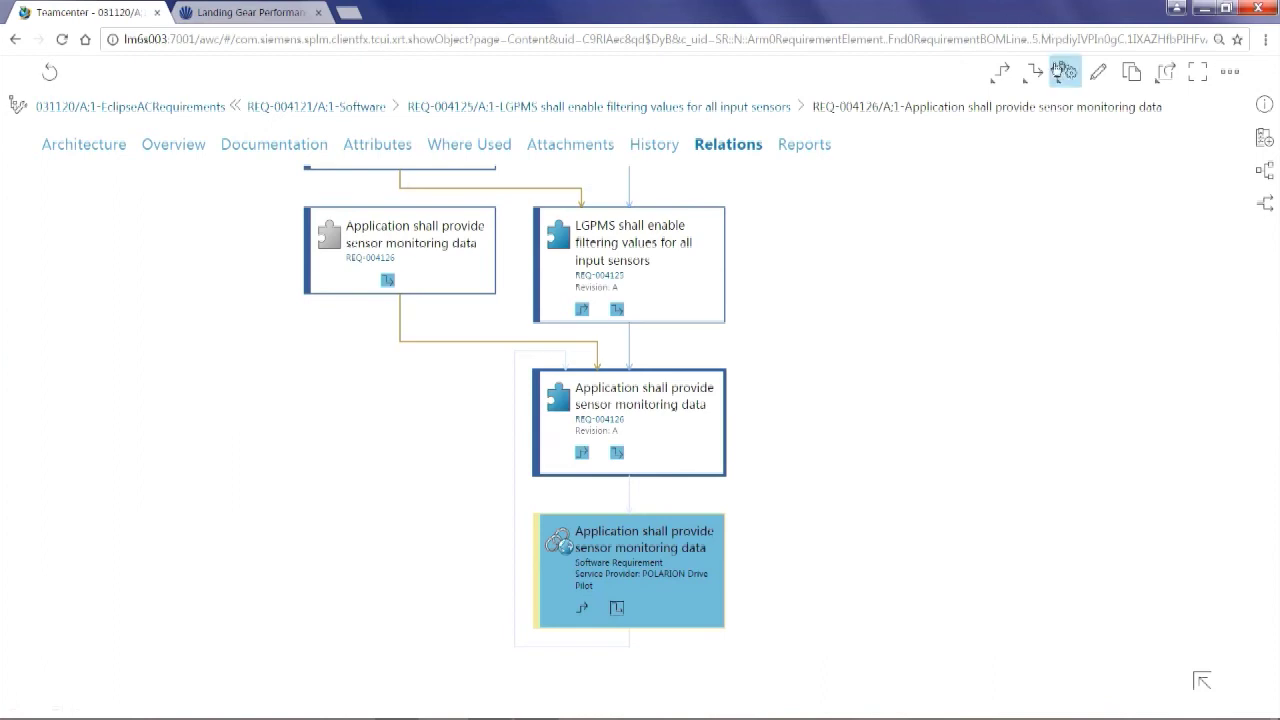
click(1036, 88)
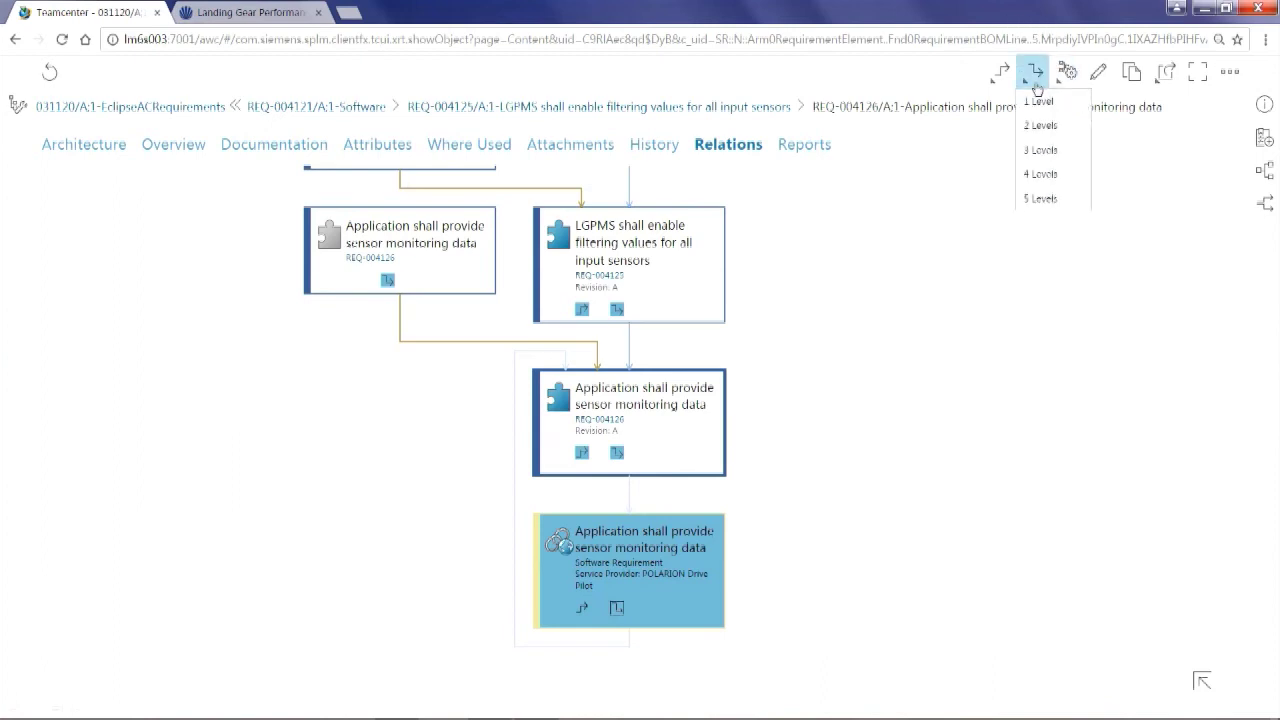
click(1033, 150)
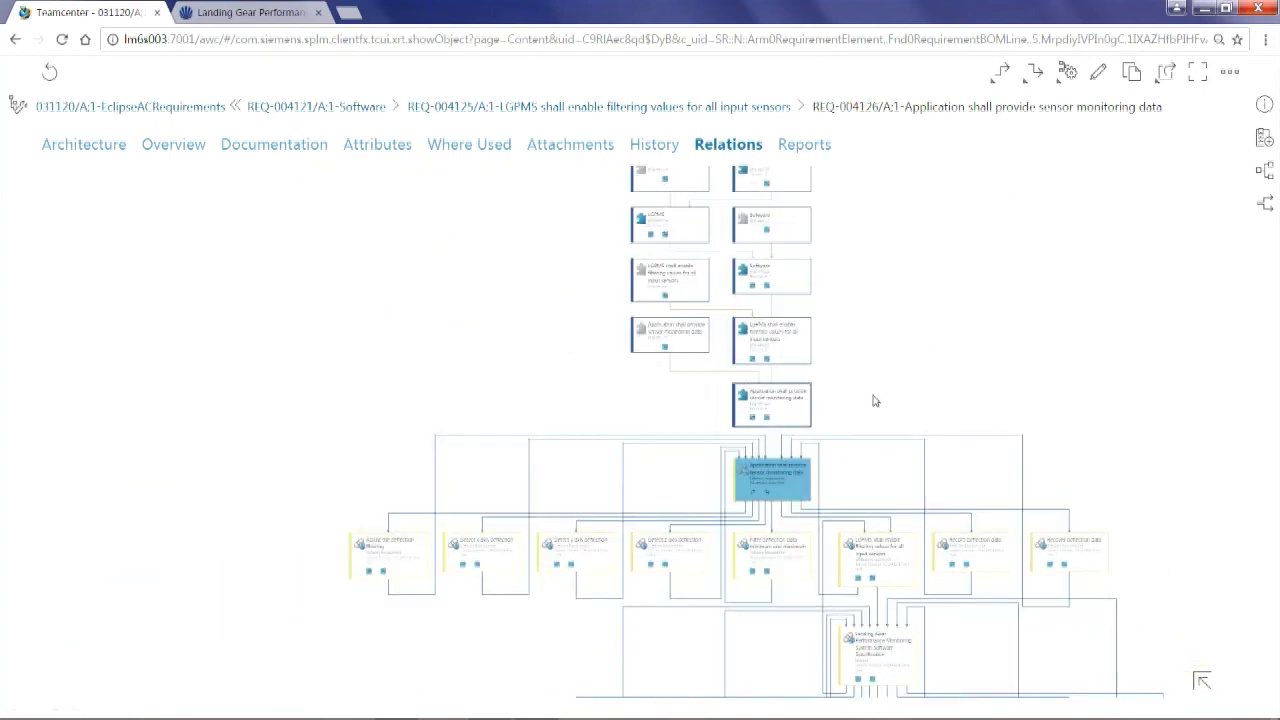
drag(955, 414, 874, 240)
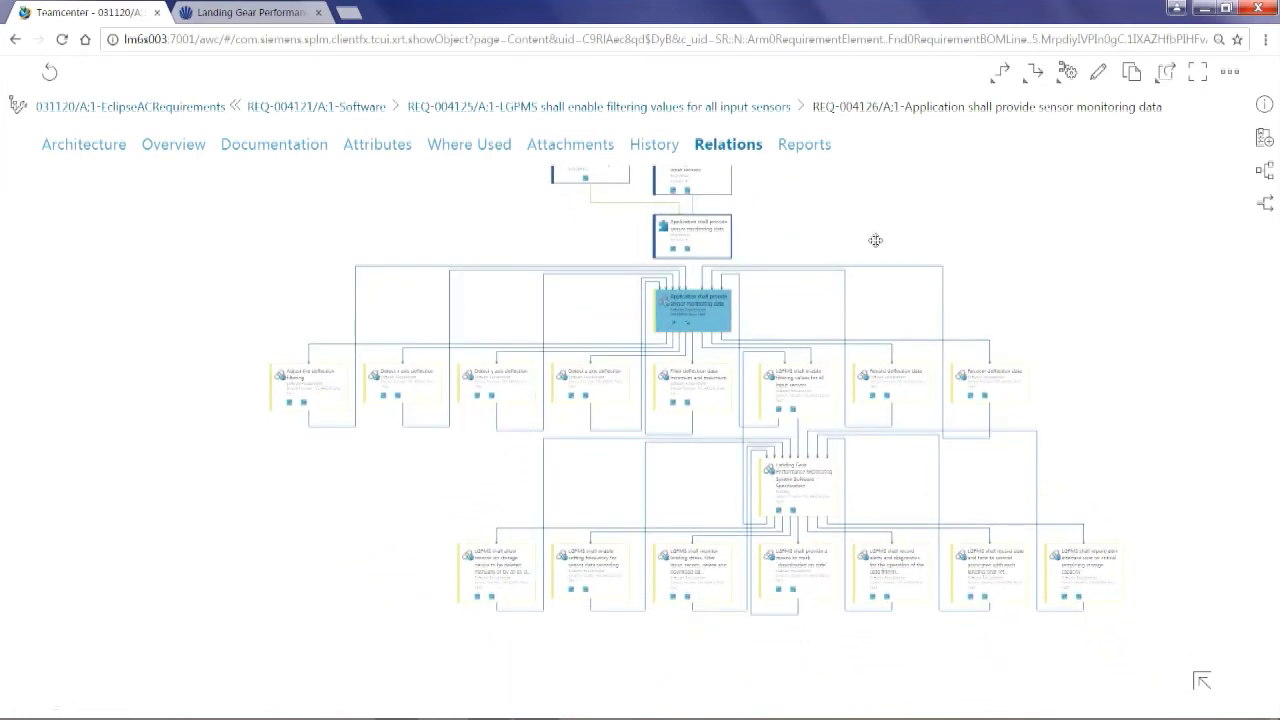
click(1066, 74)
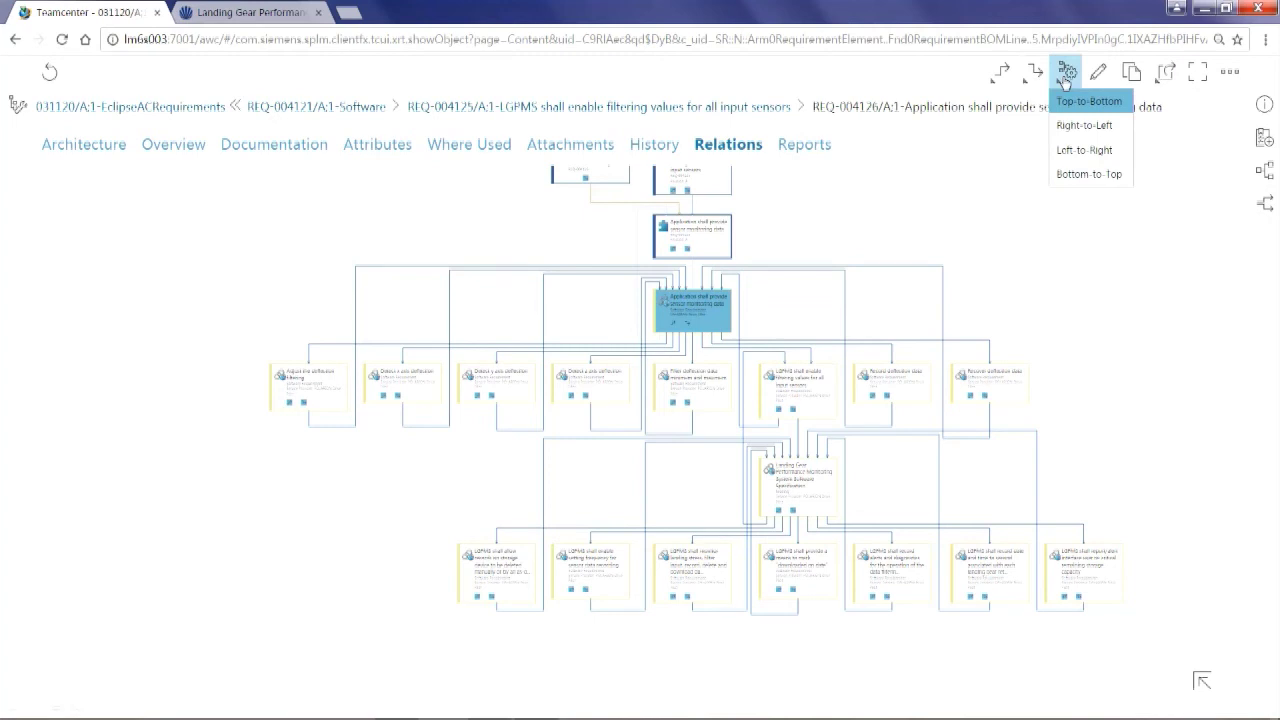
click(1076, 150)
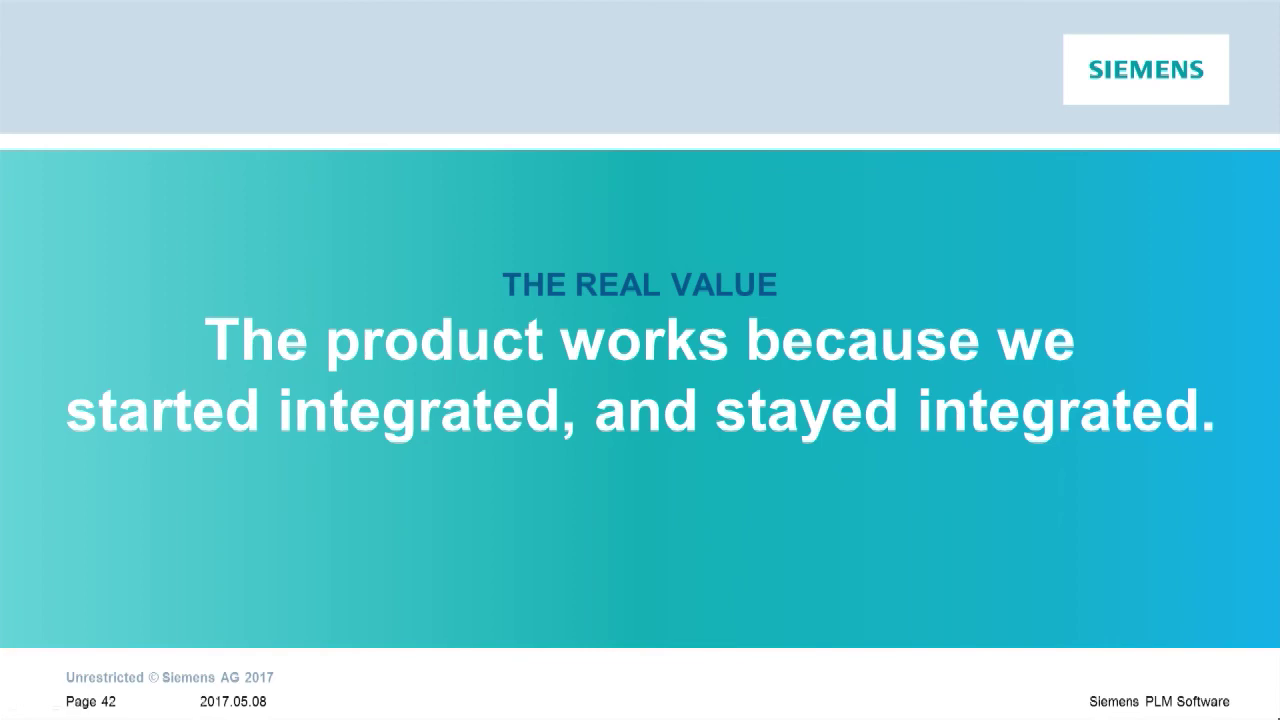
key(Right)
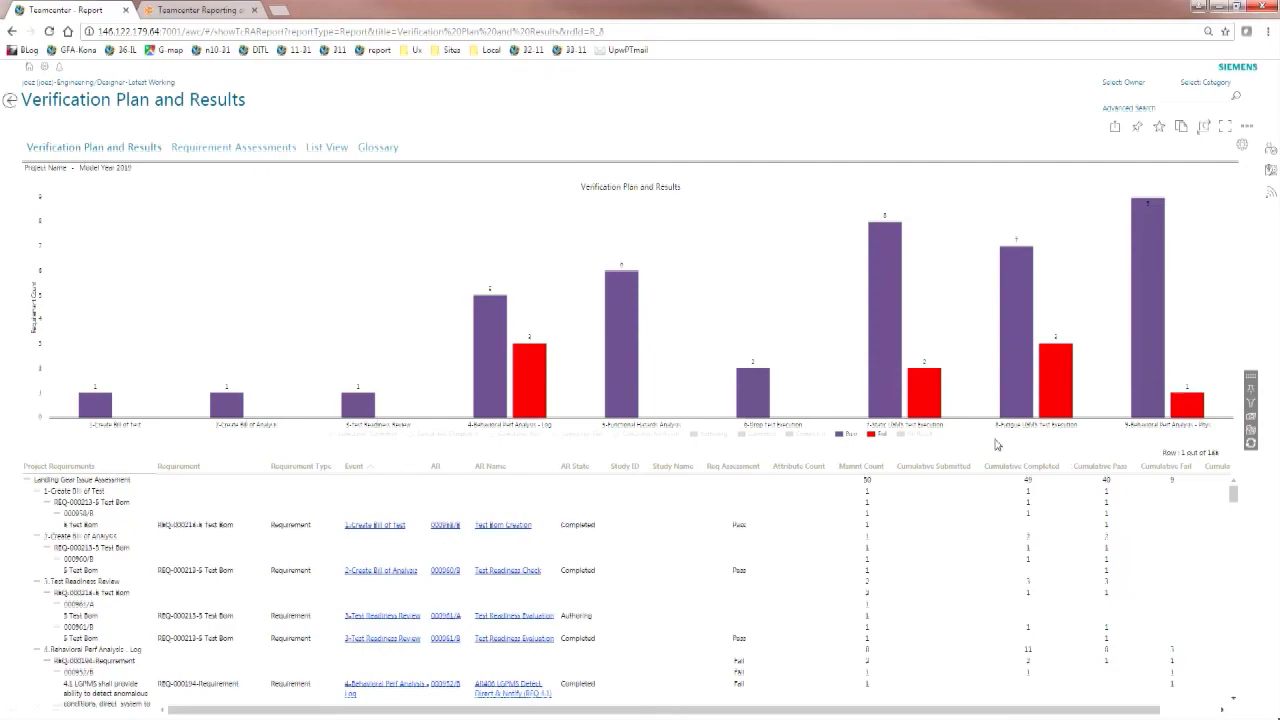
Review the Verification Plan and Results rows through 7-Static LGMS Test Execution and open the requirement assessments
scroll(698, 531, down, 10)
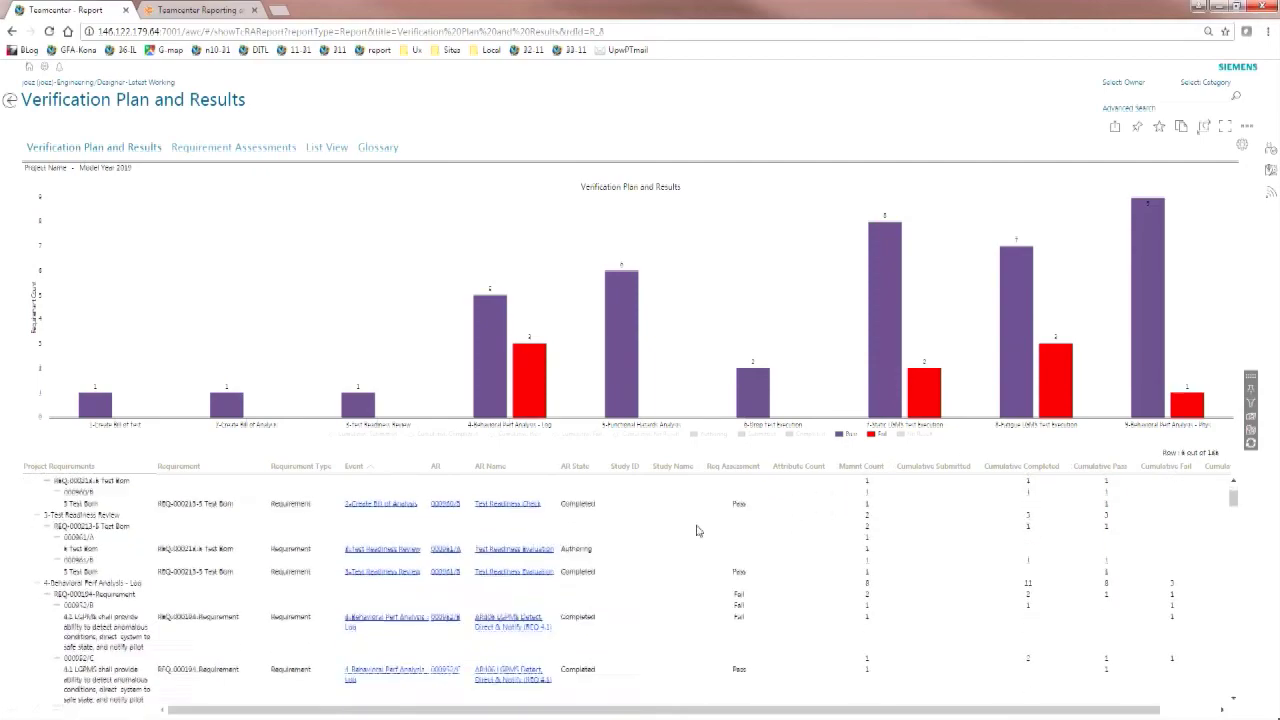
scroll(698, 531, down, 10)
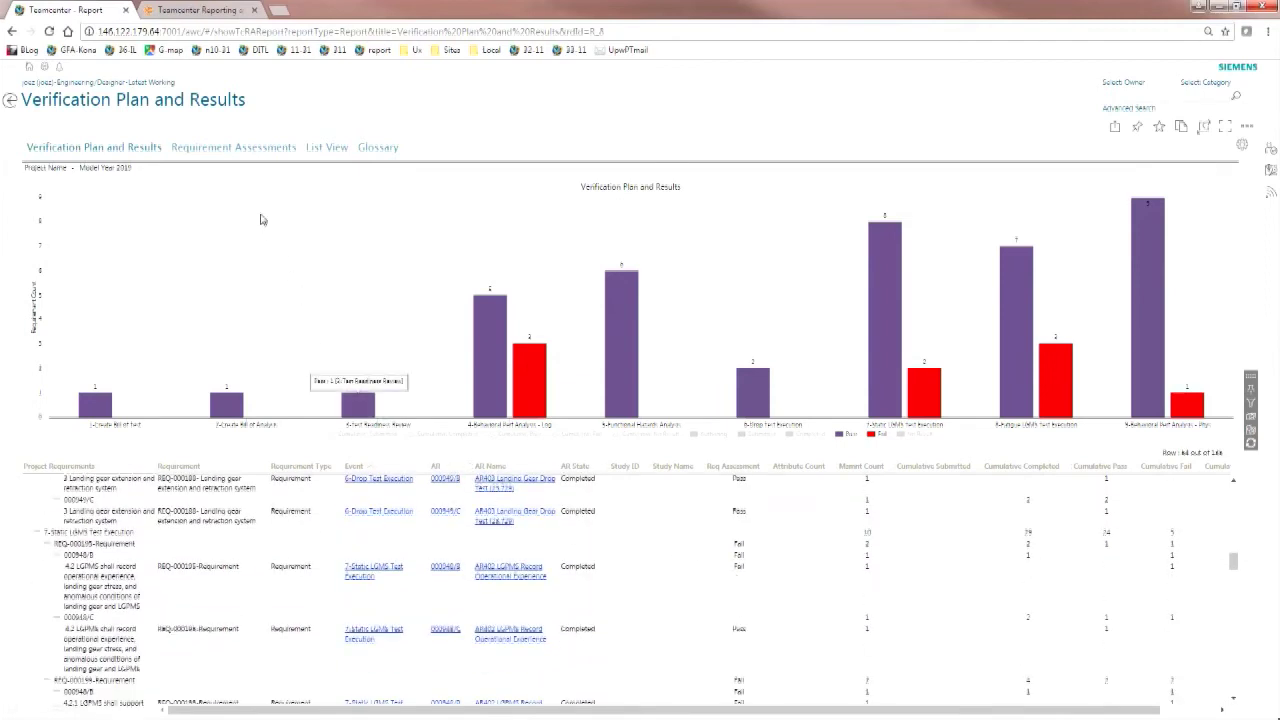
click(250, 152)
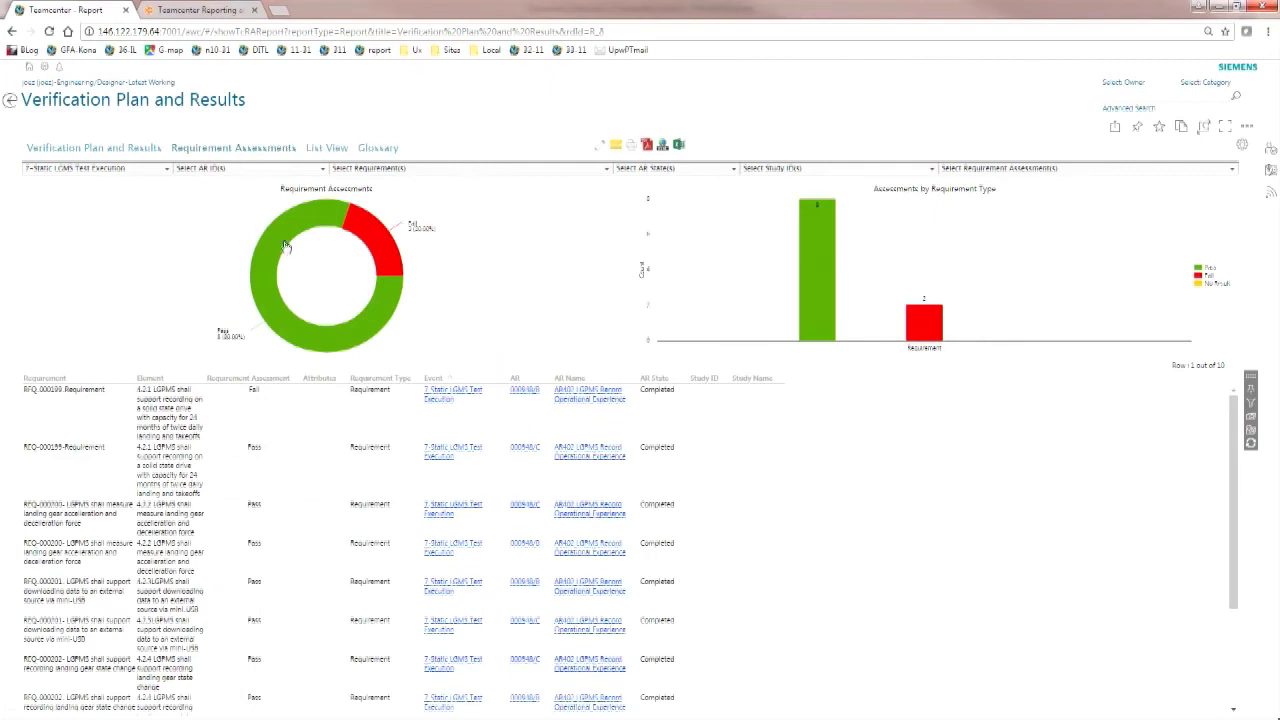
Filter the requirement assessments to the failed results using the donut chart, then select its passed portion
mouse_move(378, 248)
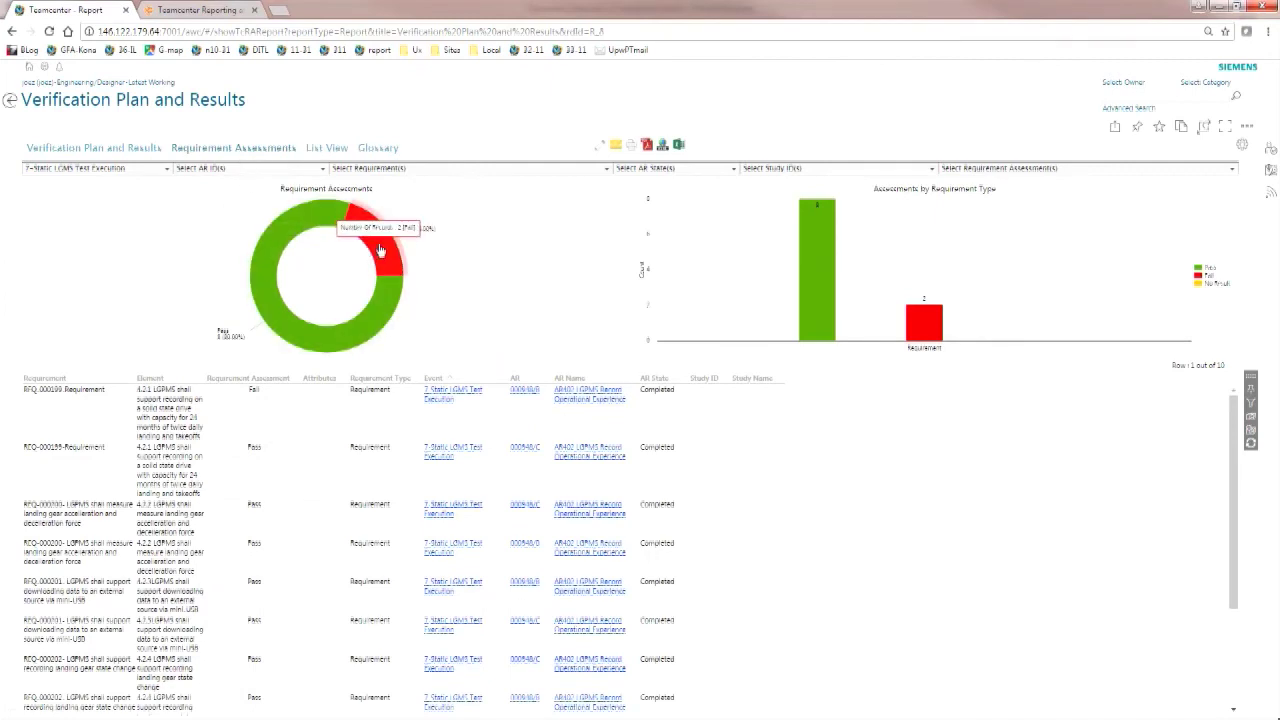
click(379, 250)
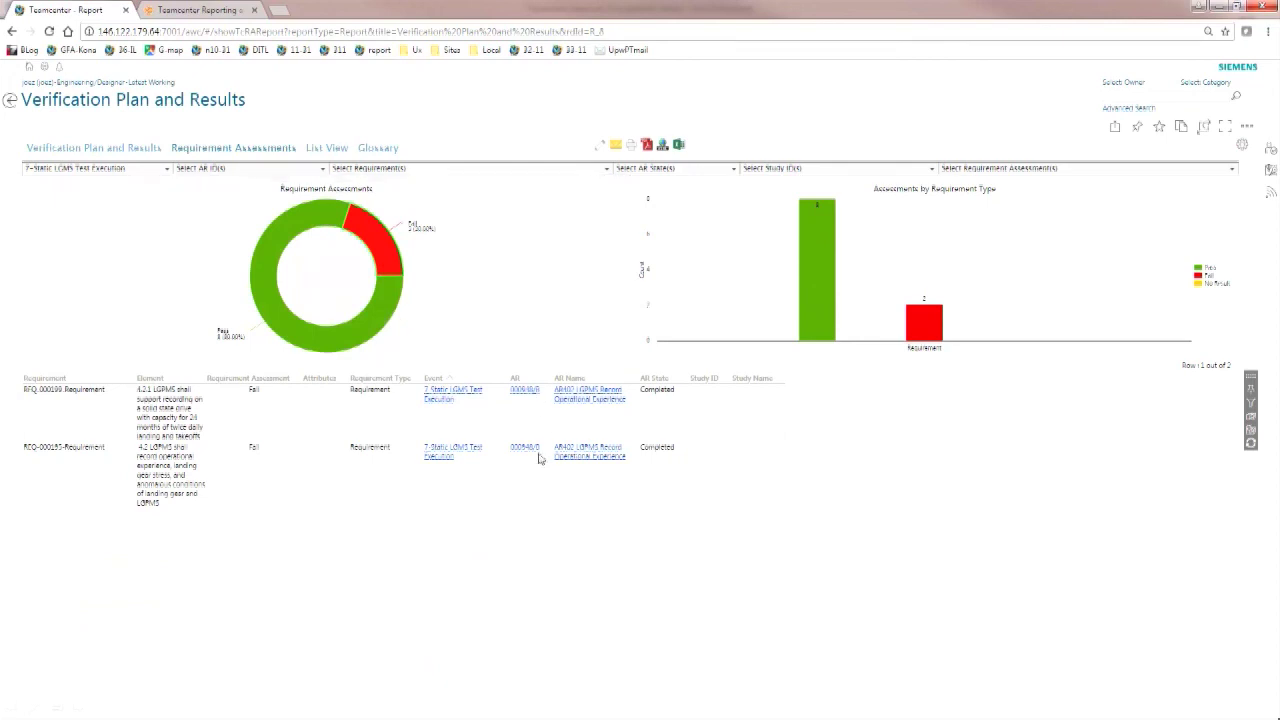
click(388, 268)
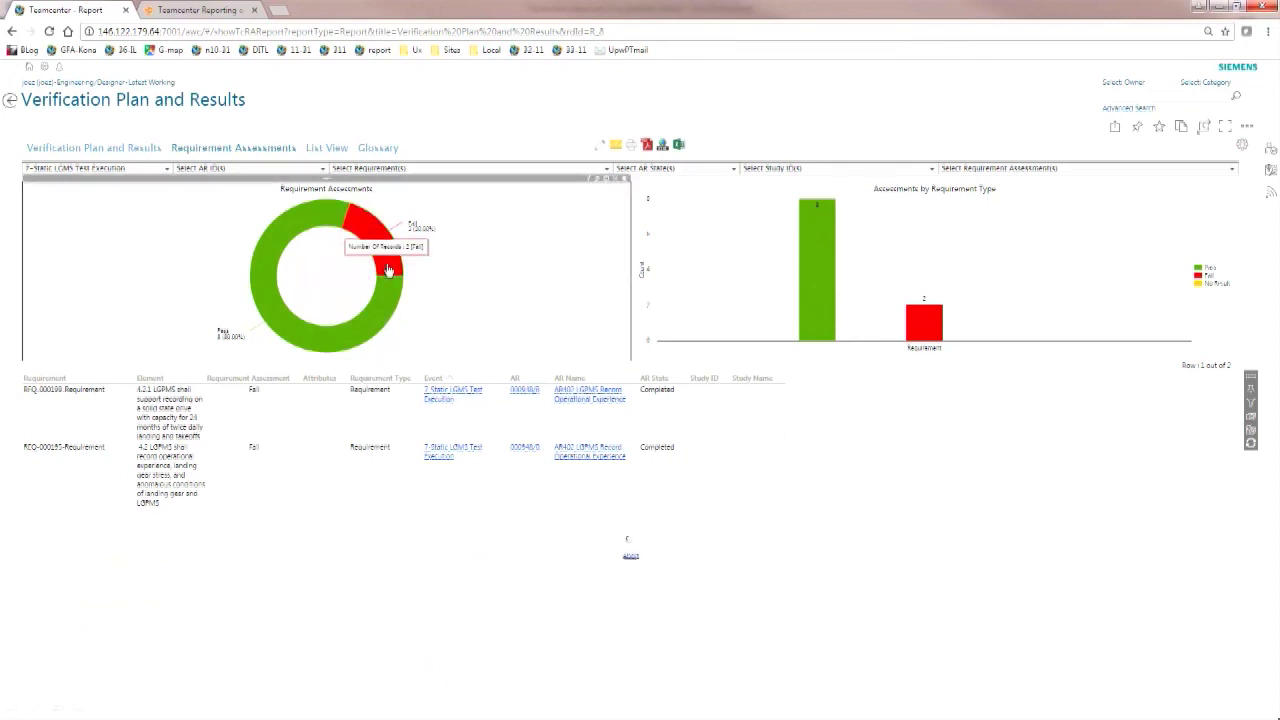
click(380, 317)
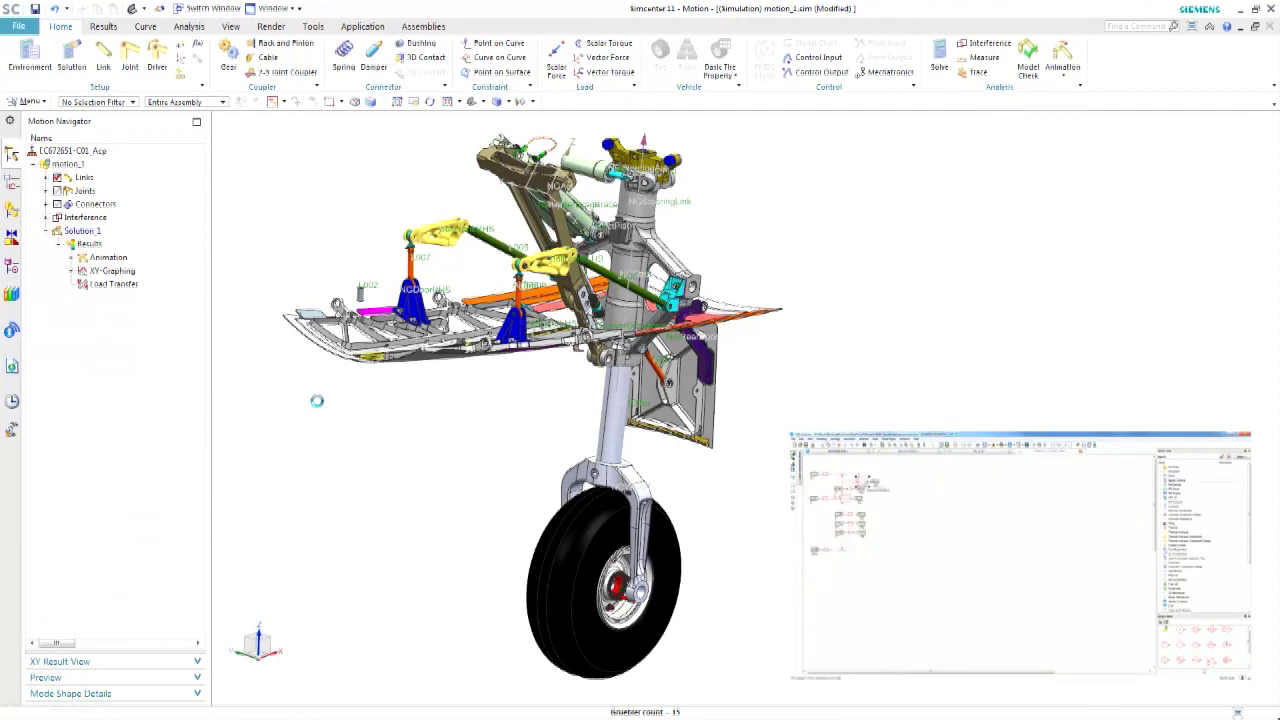
In Simcenter Motion, play the result animation of the landing gear motion simulation
click(103, 26)
click(191, 52)
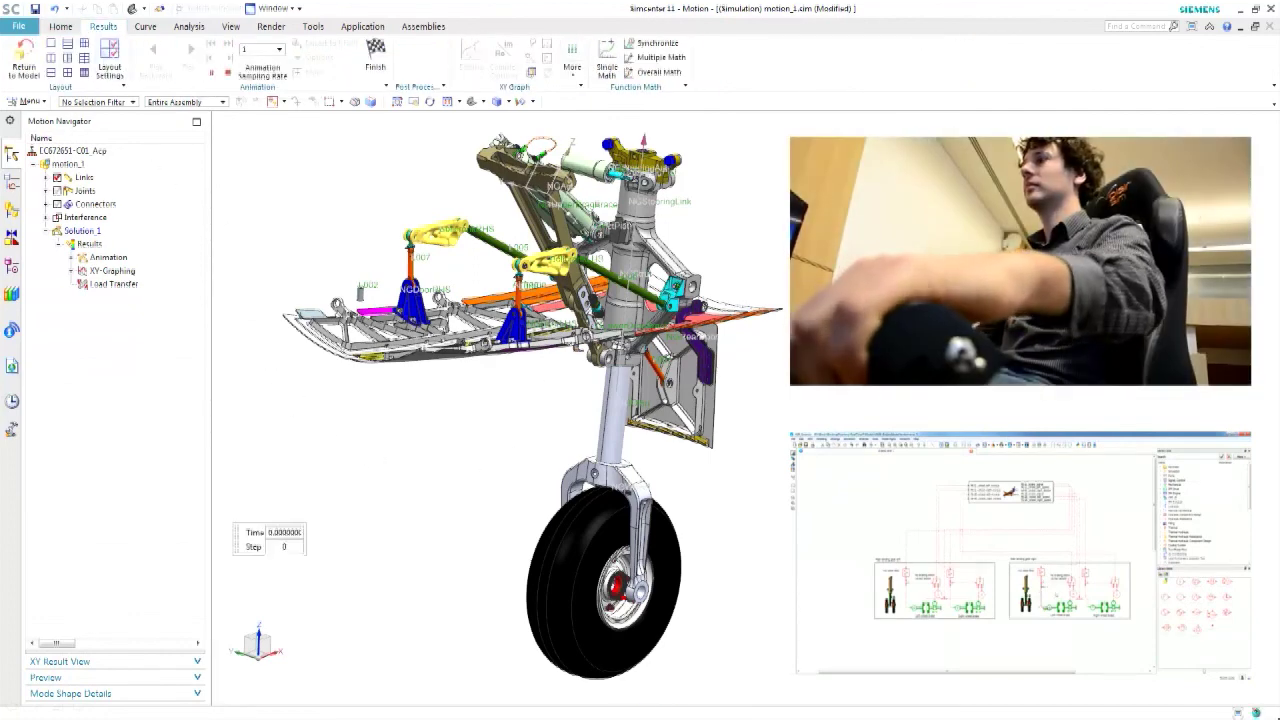